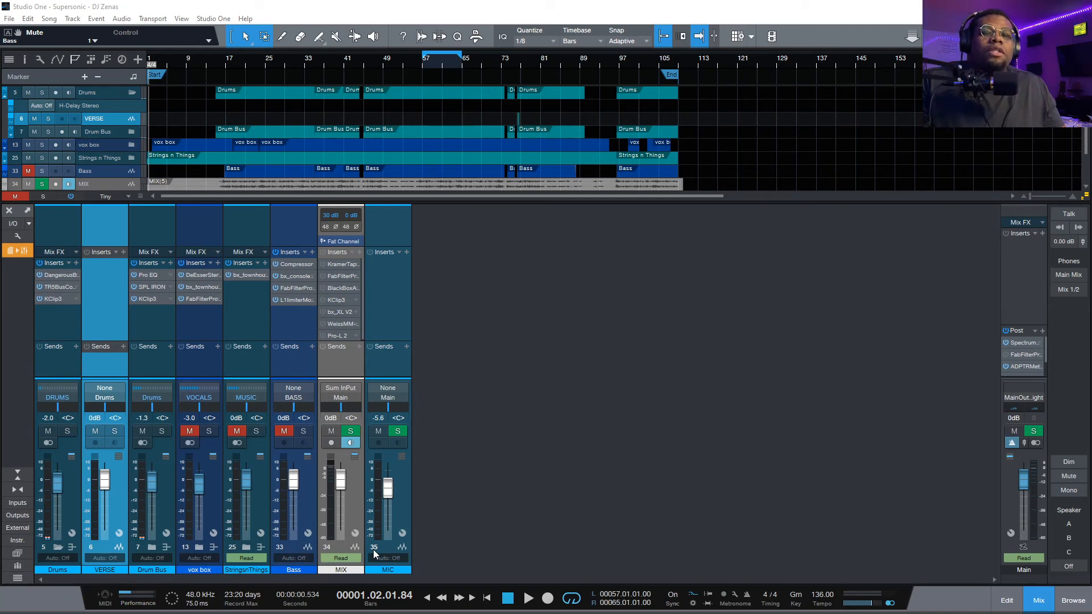
Play the song from the beginning with the vox box, StringsnThings and Bass channels unmuted, and stop around bar 59.
left_click_drag(261, 198, 261, 187)
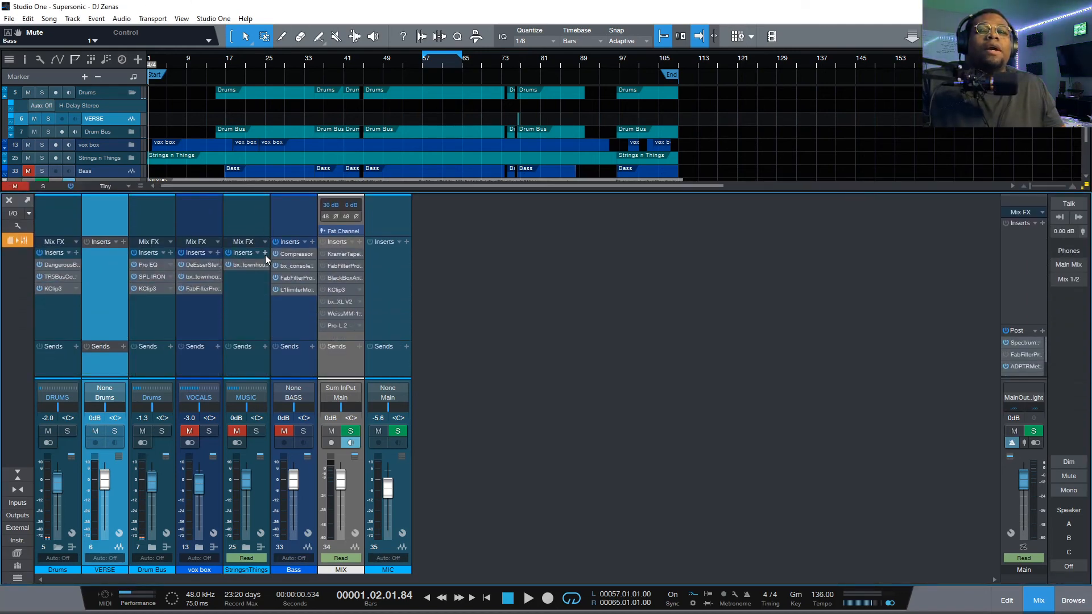
key("space")
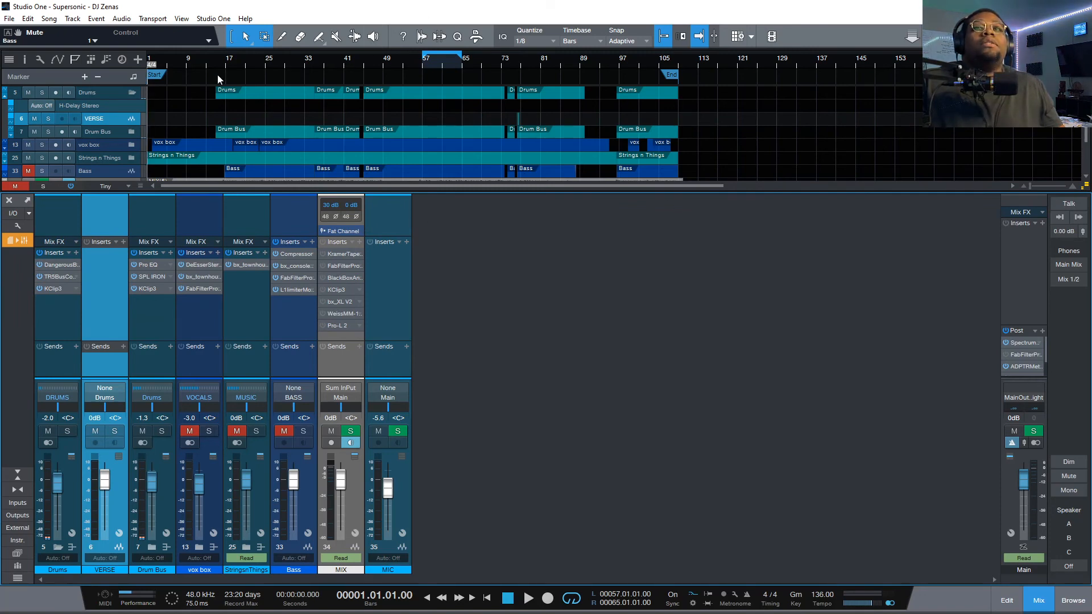
key("space")
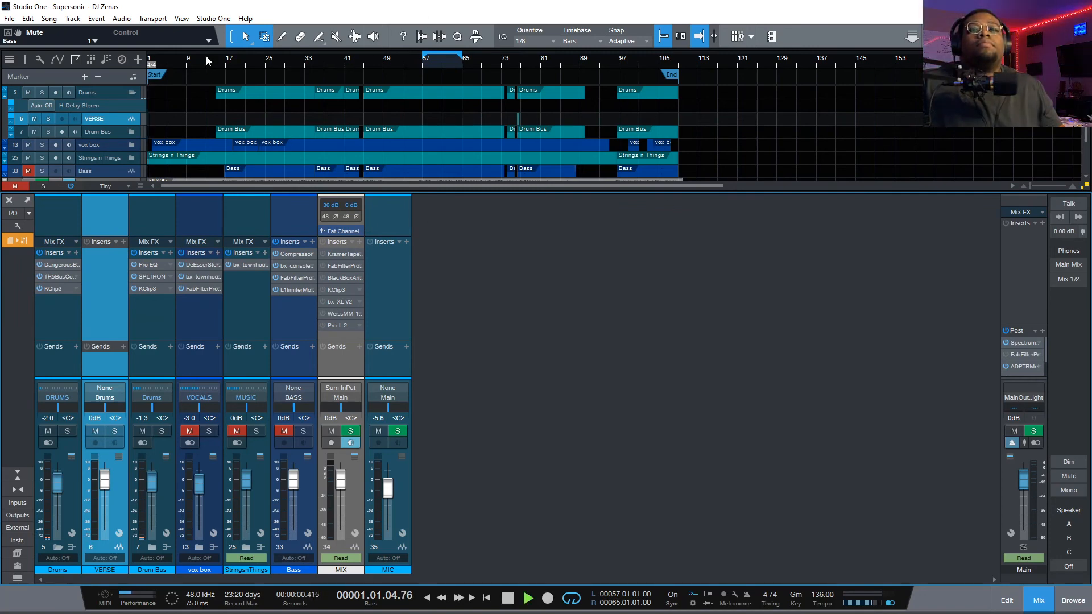
left_click(190, 431)
left_click(237, 431)
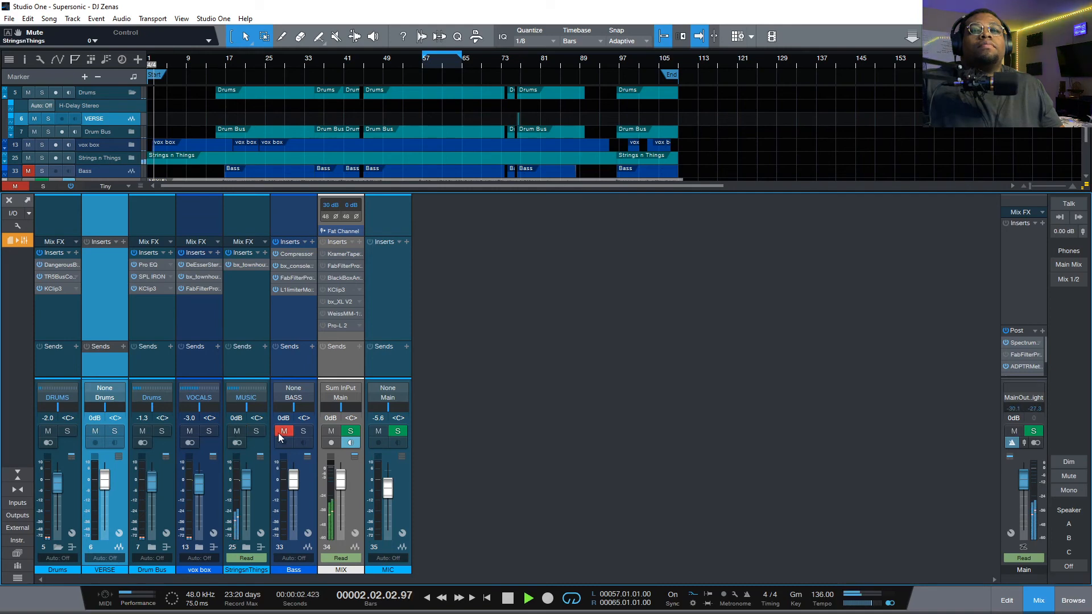
left_click(284, 432)
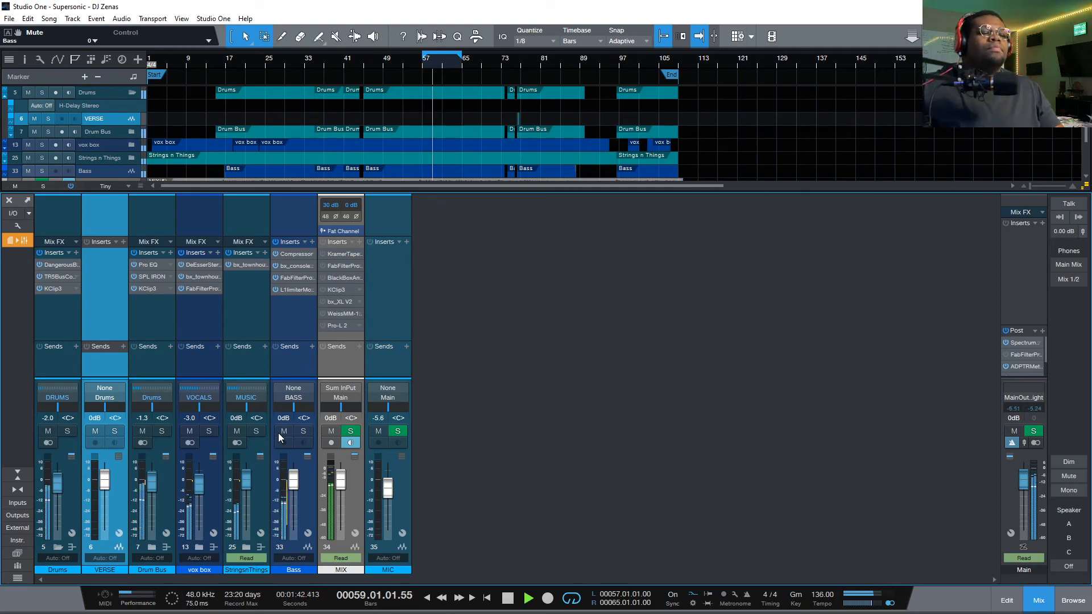
key("space")
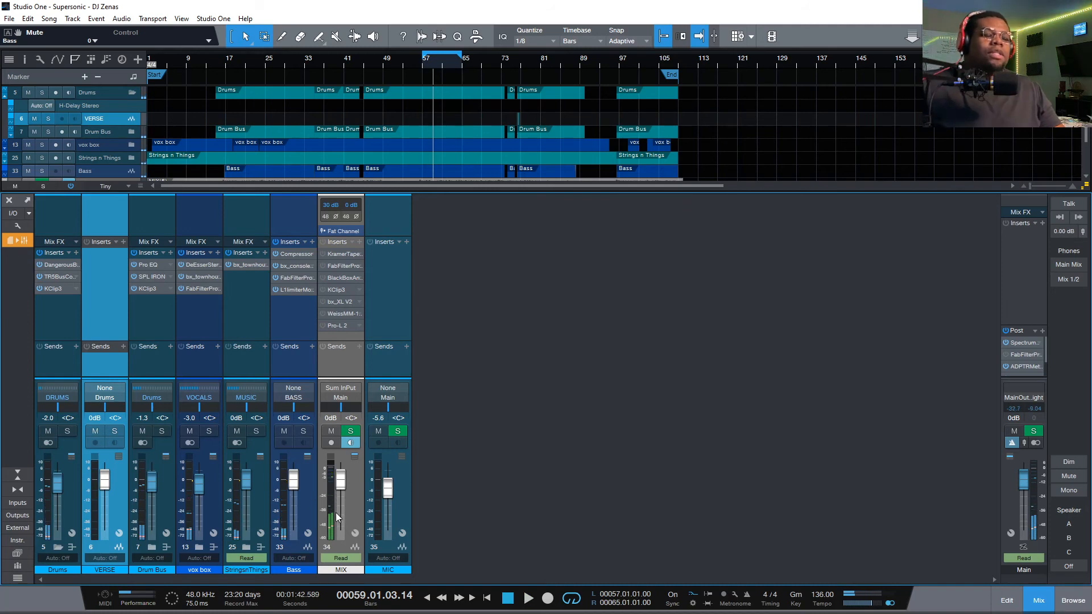
Enlarge the mixer and hide the audio device controls and input controls on the channel strips.
left_click_drag(413, 194, 452, 455)
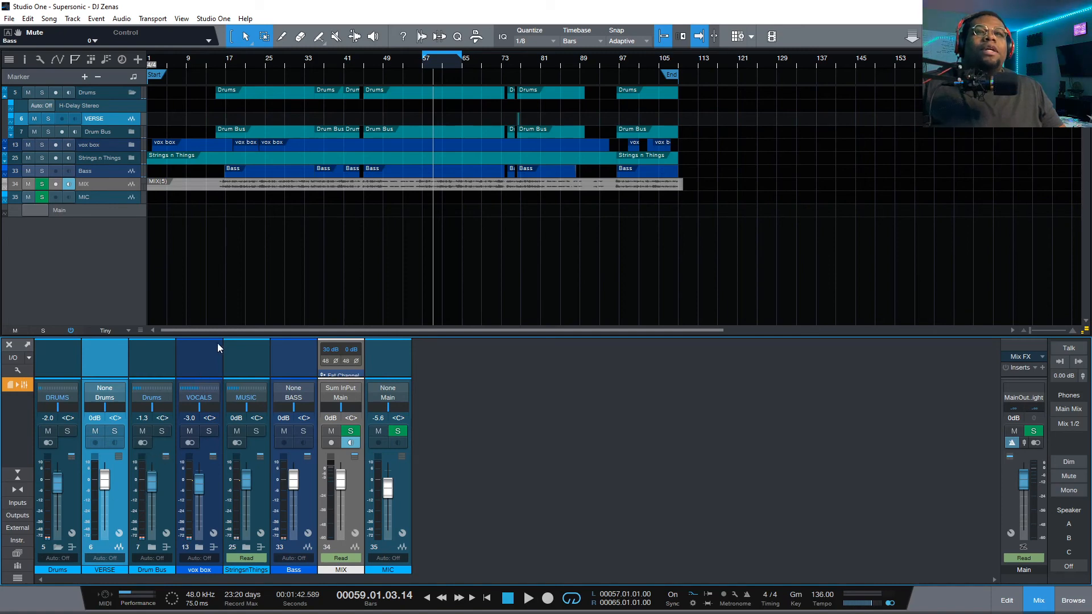
left_click_drag(222, 336, 188, 186)
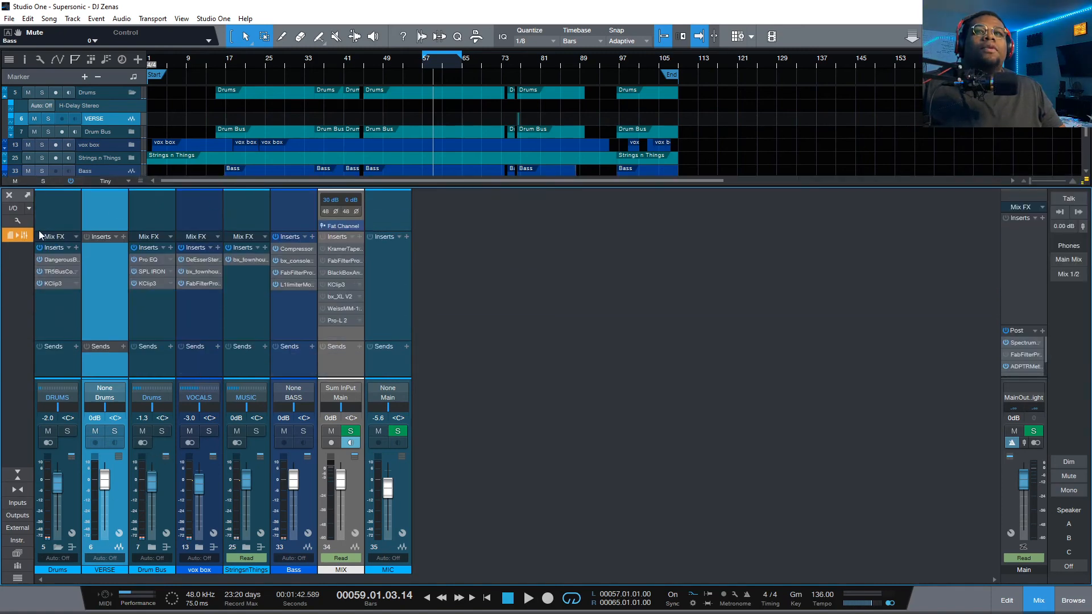
left_click(26, 223)
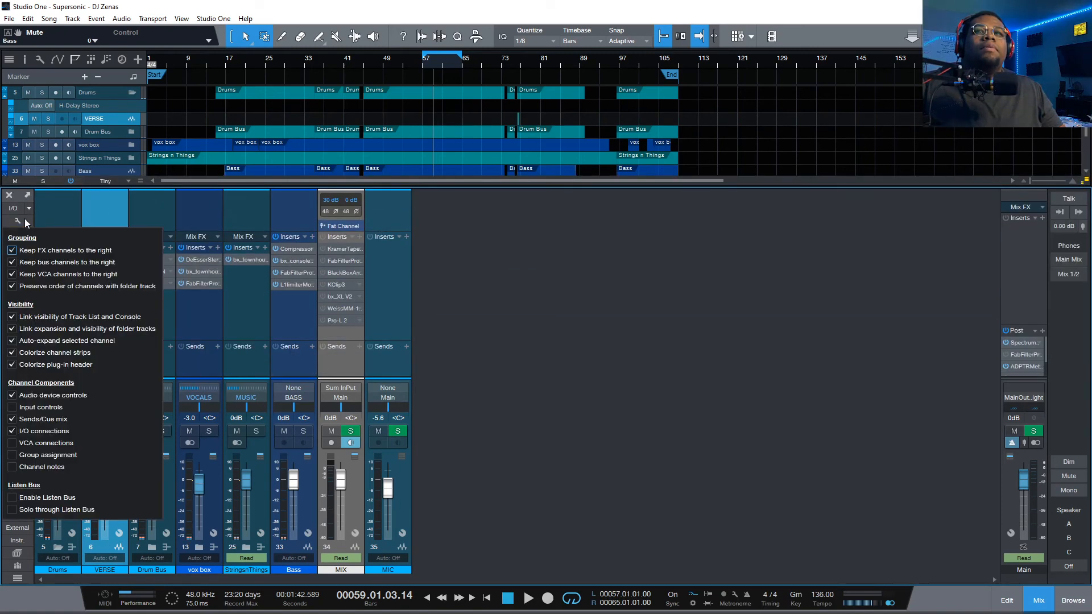
left_click(12, 397)
left_click(15, 409)
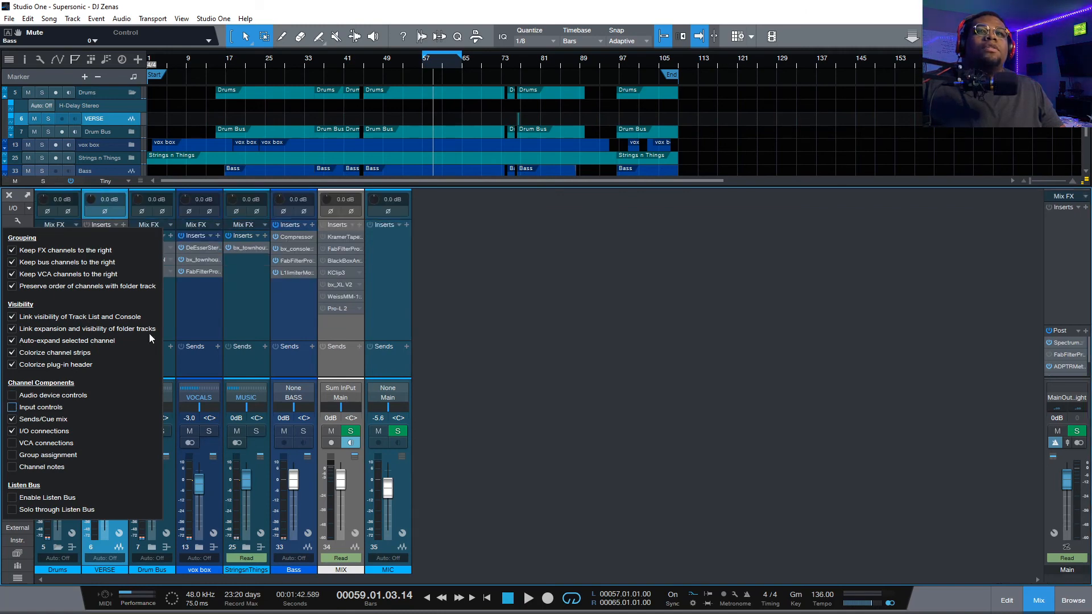
left_click(524, 286)
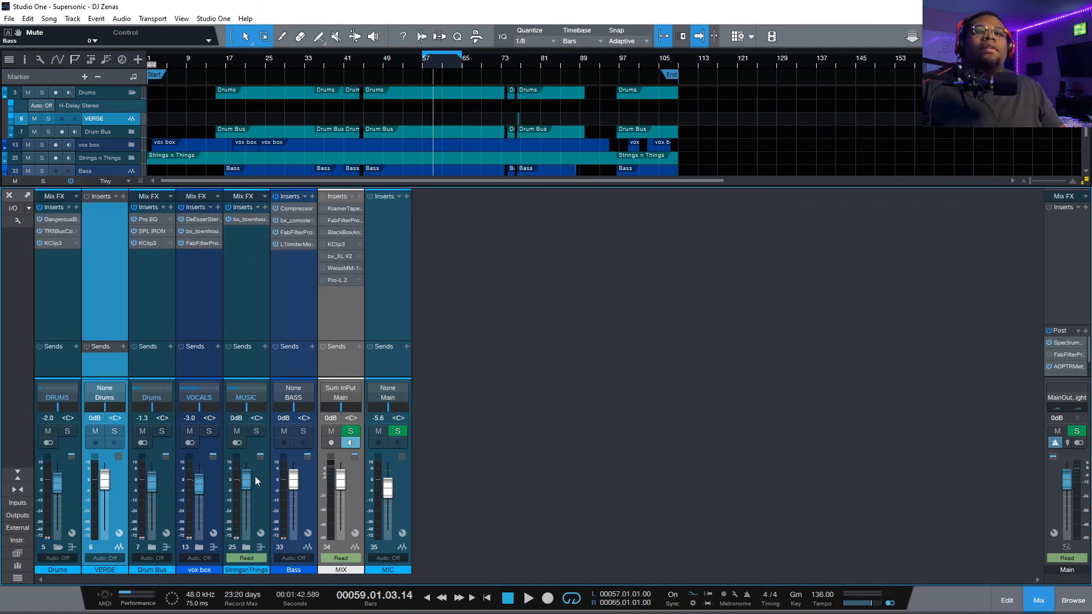
Expand the Drum Bus folder in the console and highlight the drum channels from Kick through the main Drums bus.
left_click(153, 545)
left_click(213, 346)
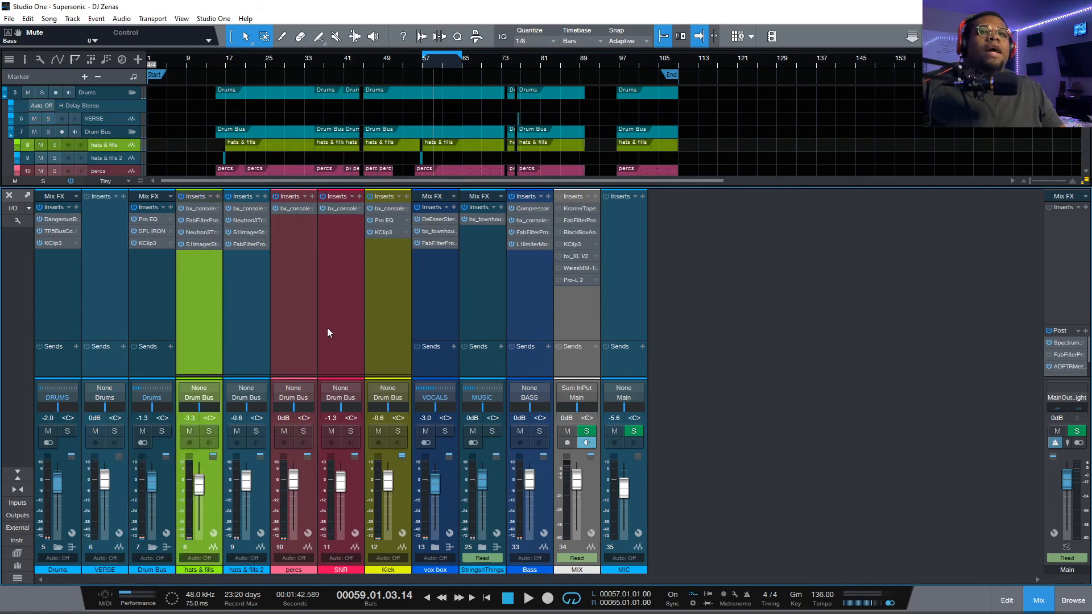
left_click(374, 300)
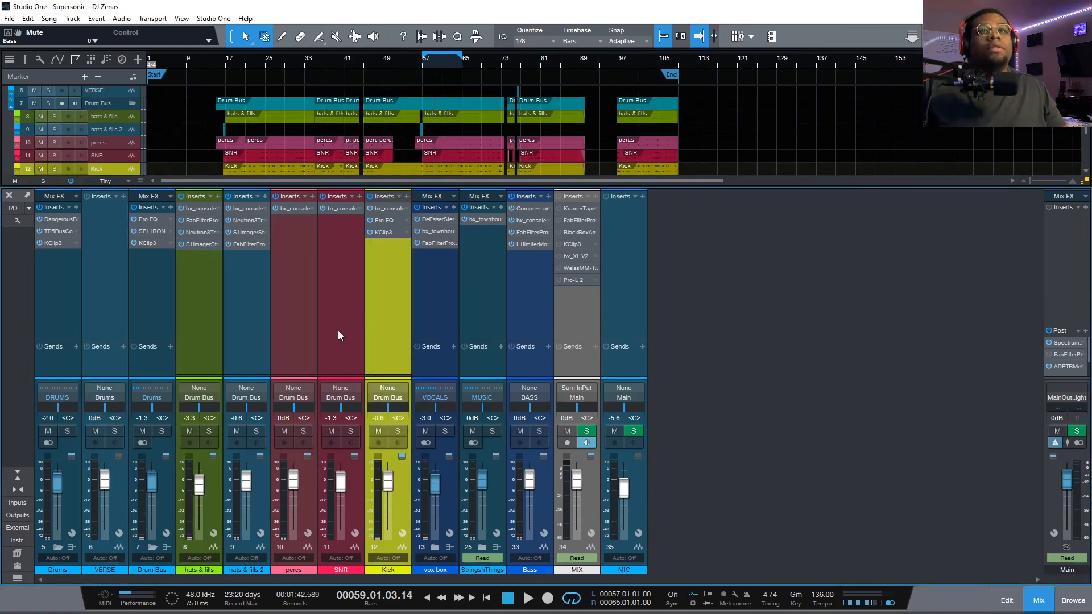
left_click(212, 335, "shift")
left_click(161, 312, "shift")
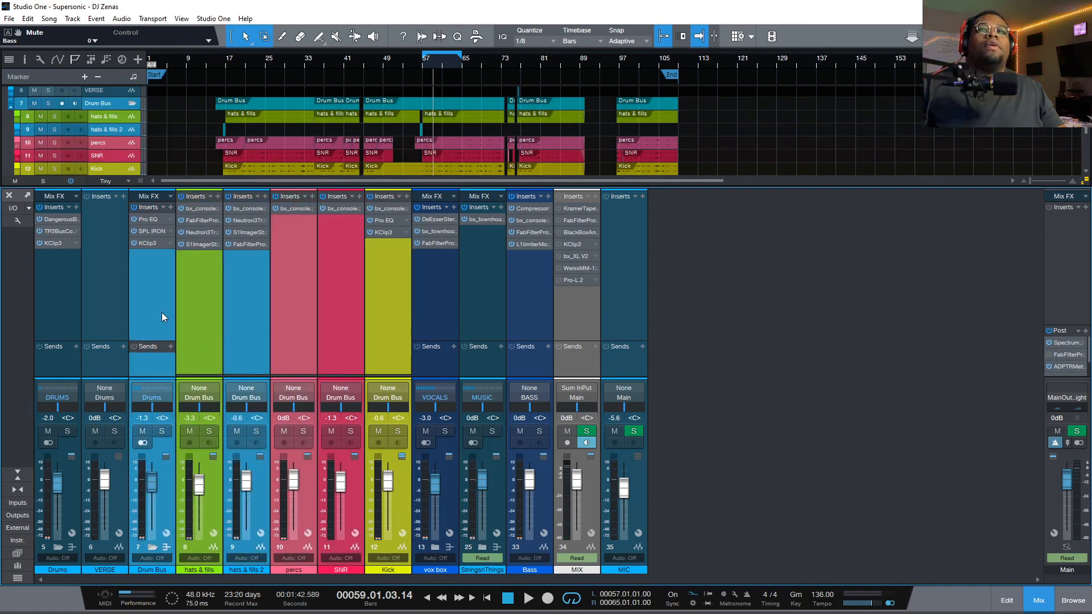
left_click(59, 309, "shift")
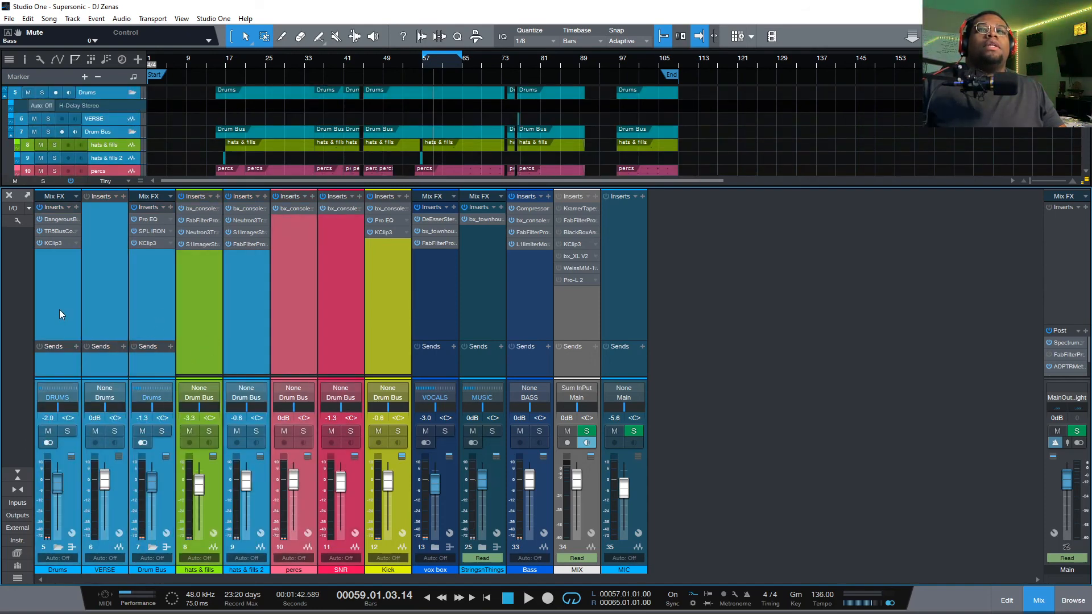
left_click(301, 304)
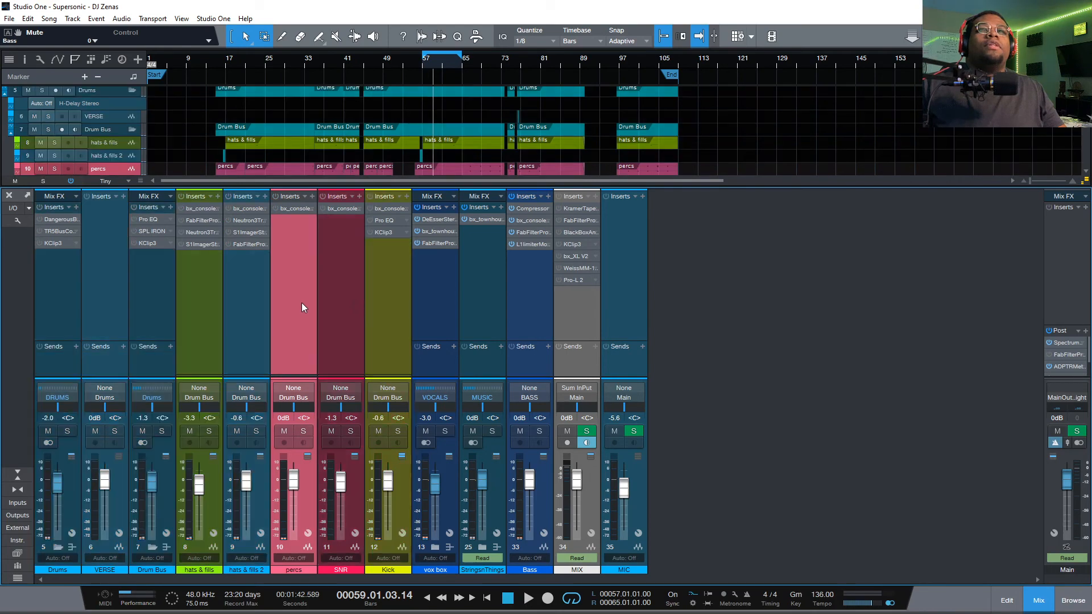
Solo the Kick channel and audition it in the loop with its inserts bypassed.
left_click(374, 312)
left_click(397, 430)
key("space")
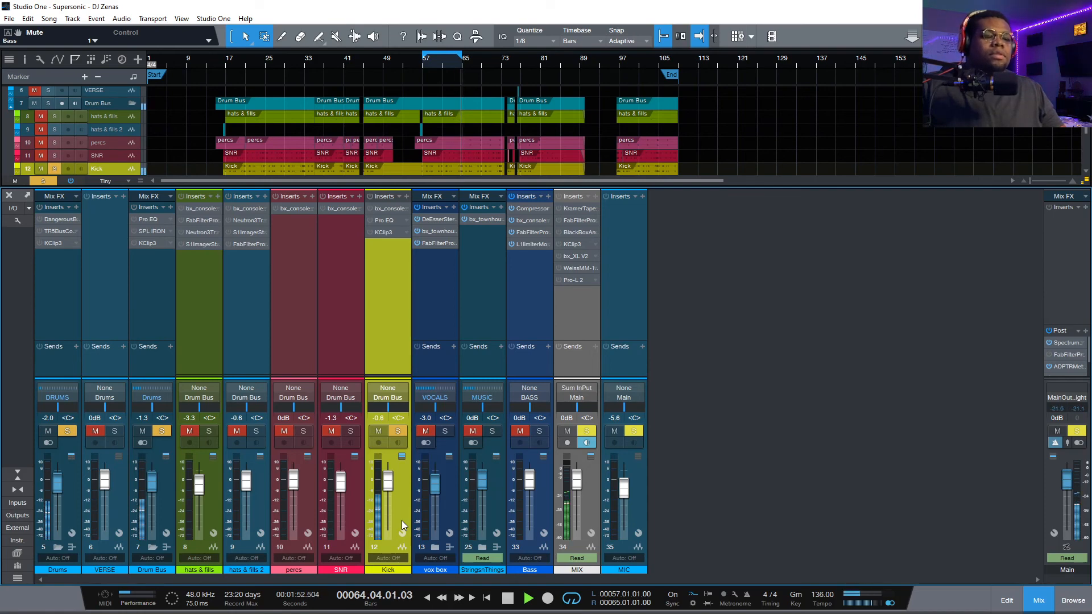
key("space")
Open the Kick channel's bx_console SSL 9000 J insert beside its strip and save the song.
left_click(387, 209)
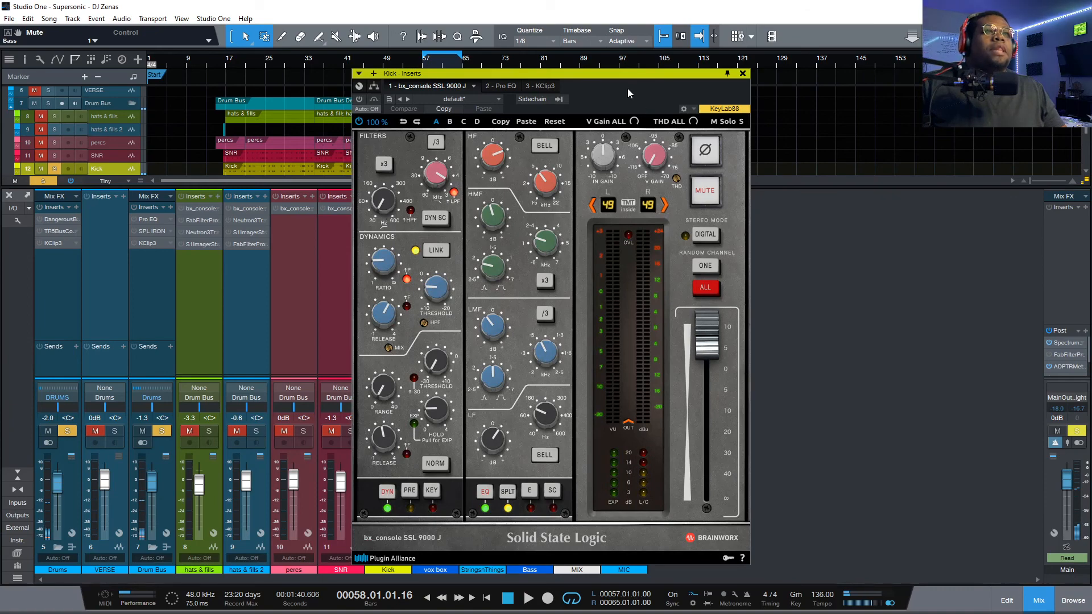
left_click_drag(628, 92, 840, 98)
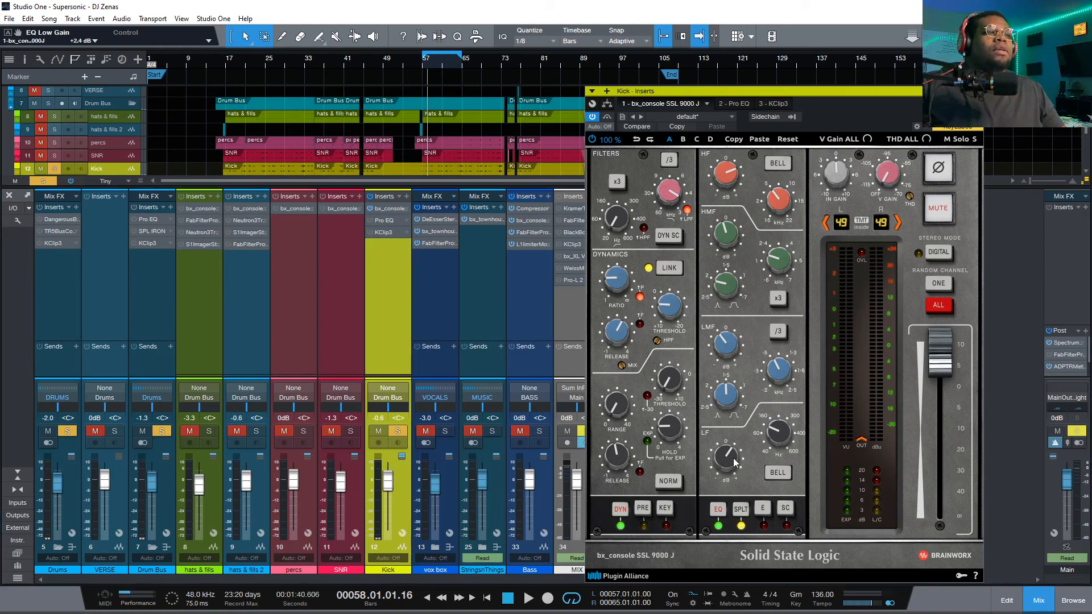
key("ctrl+s")
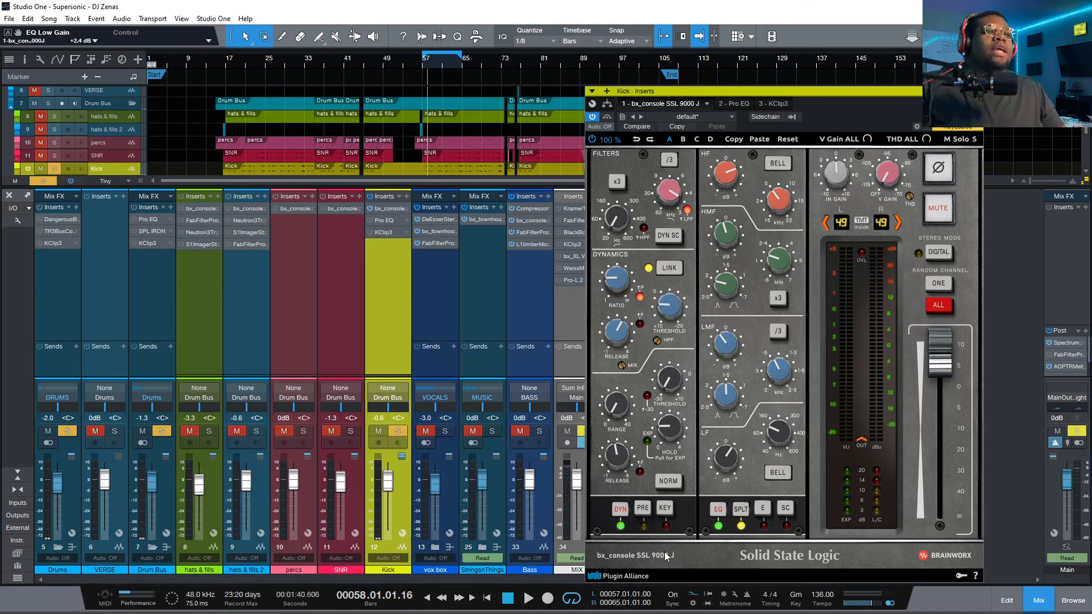
Play the loop from bar 57 and examine the Kick console plug-in's compressor ratio, threshold, low-pass filter and EQ band settings.
left_click(424, 70)
key("space")
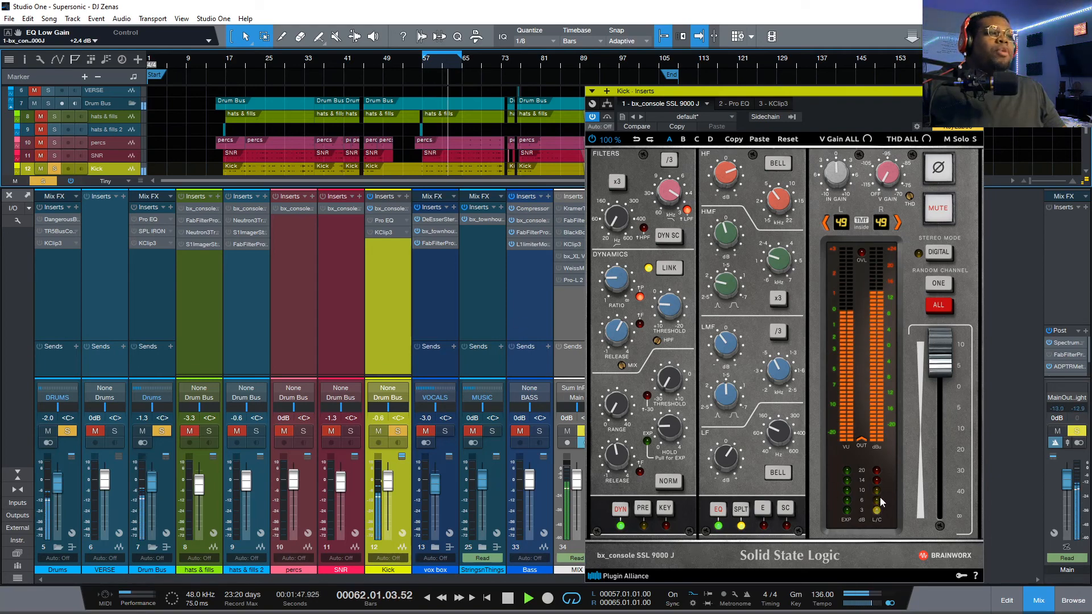
left_click(617, 289)
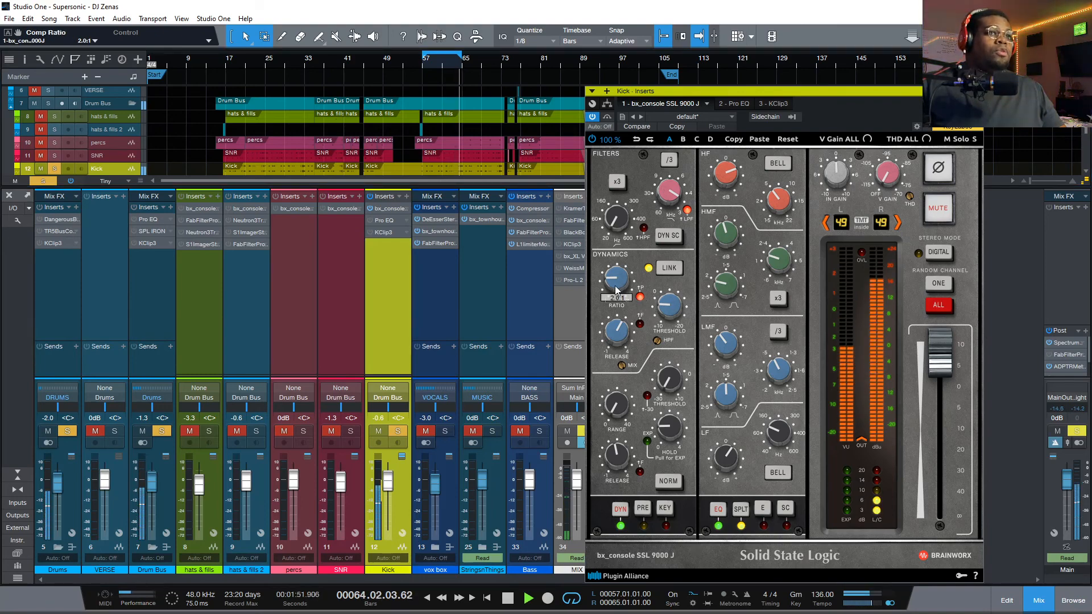
left_click(663, 311)
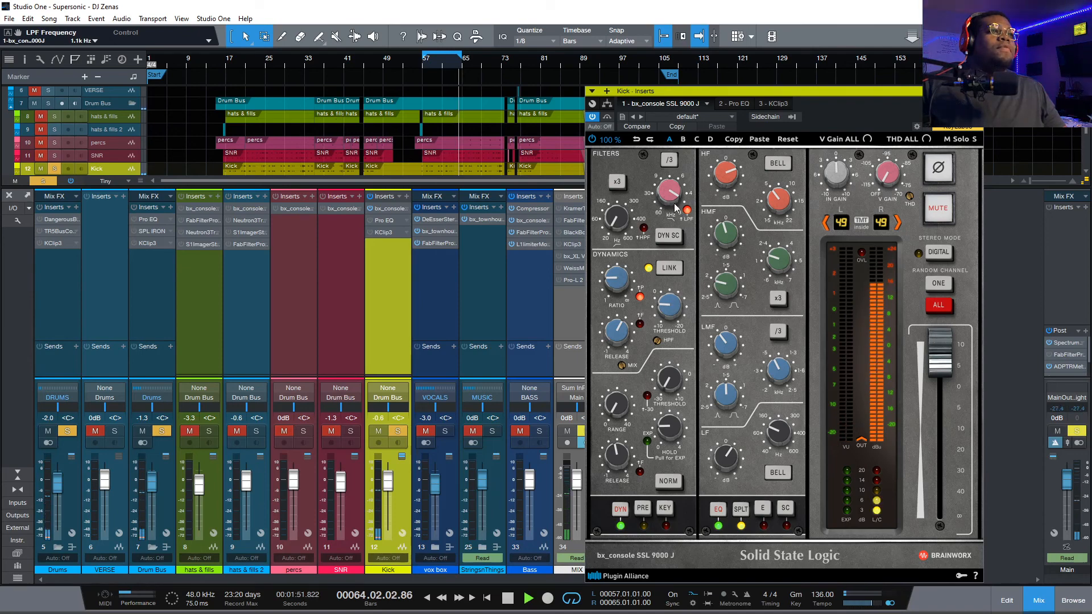
mouse_move(670, 202)
mouse_move(730, 166)
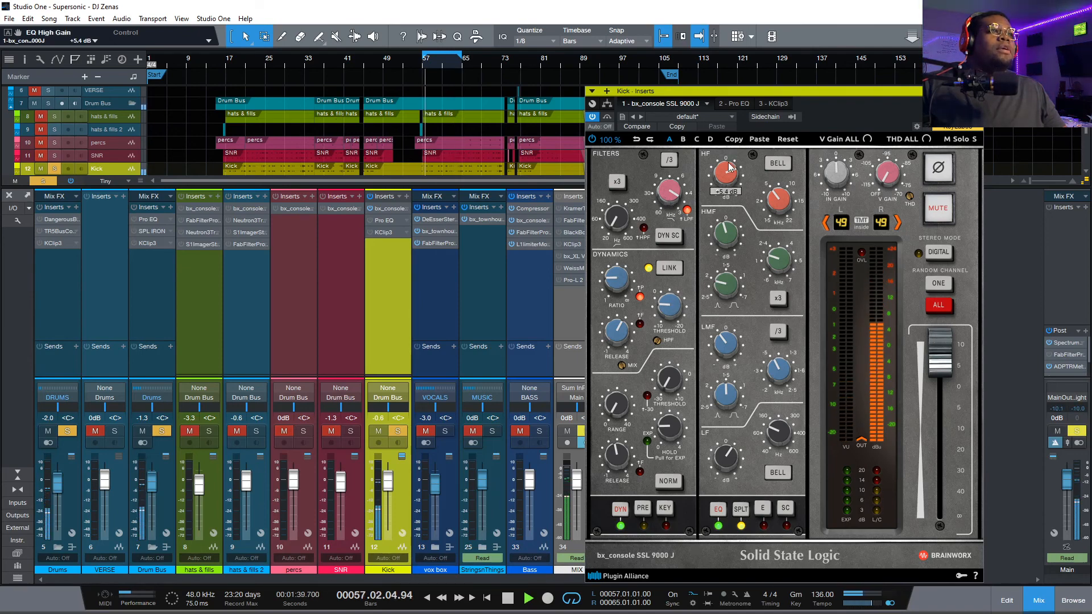
mouse_move(787, 198)
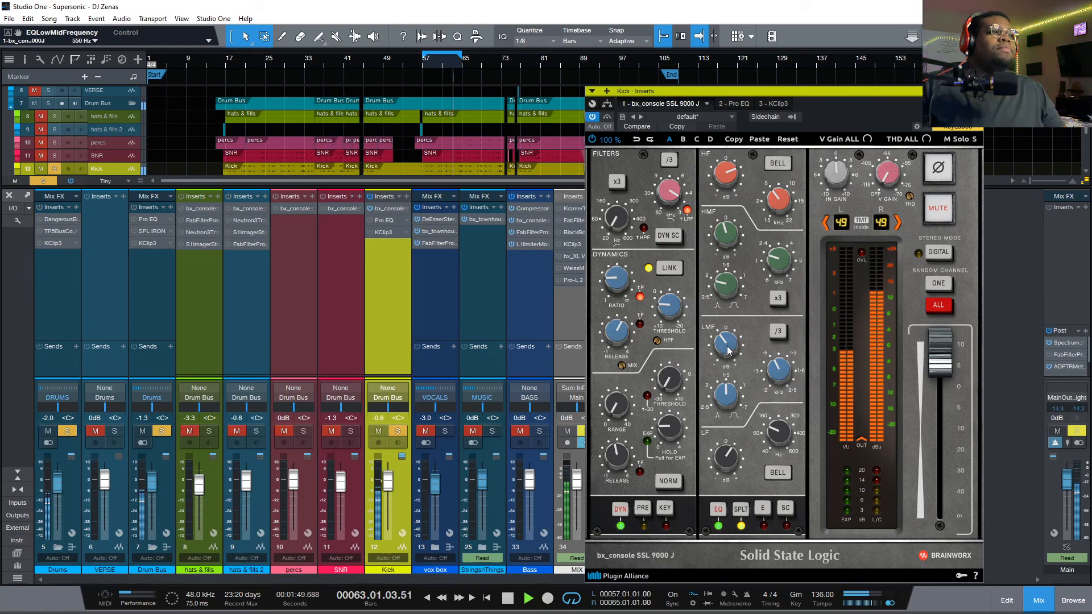
mouse_move(729, 347)
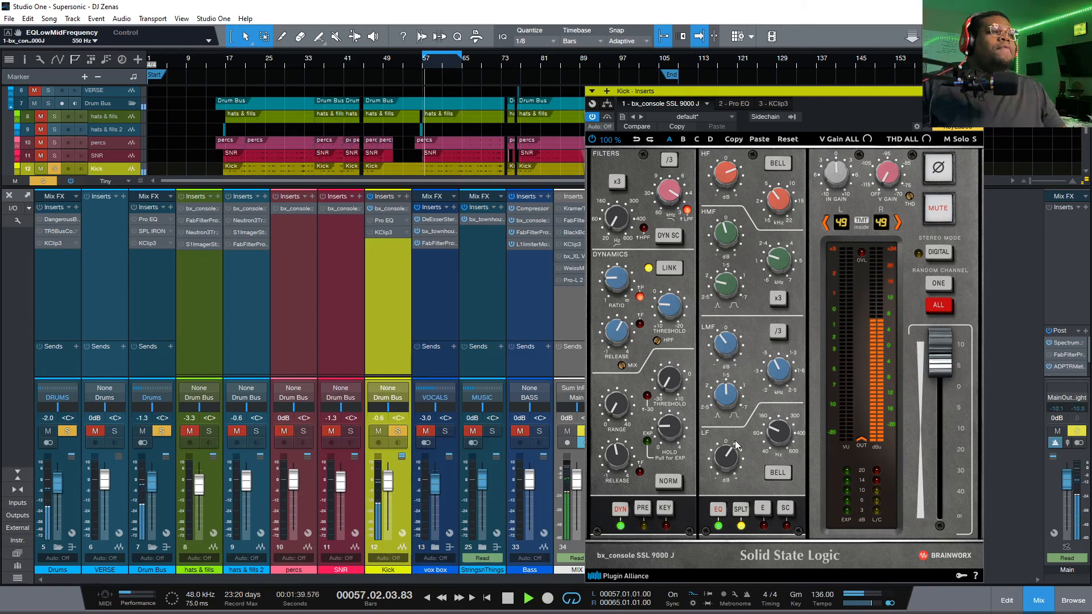
mouse_move(788, 435)
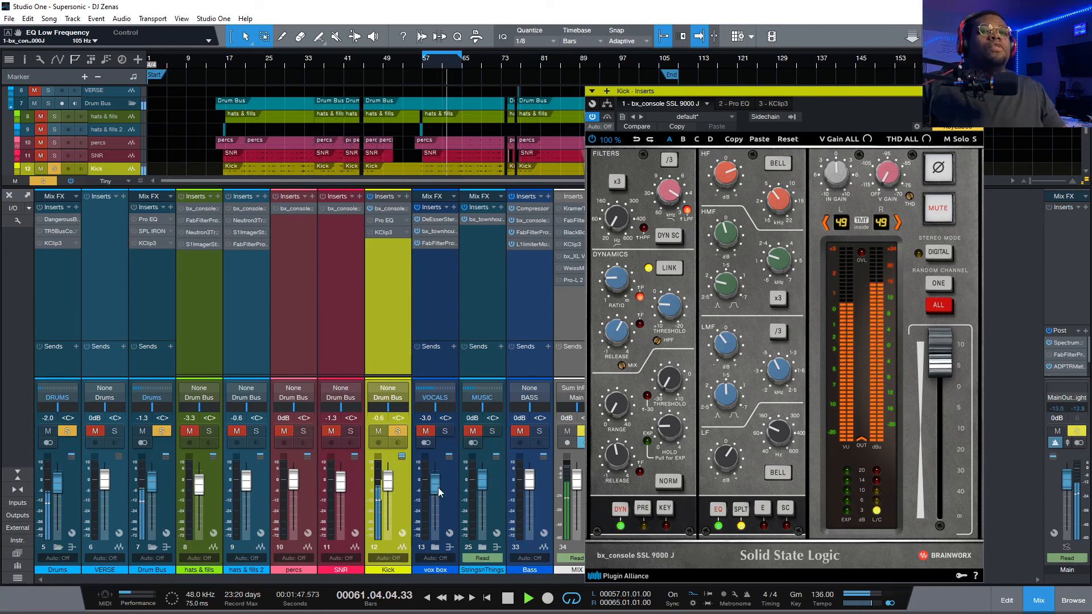
Switch on the Kick channel's Pro EQ and KClip3 inserts and inspect each one's settings during playback.
left_click(383, 219)
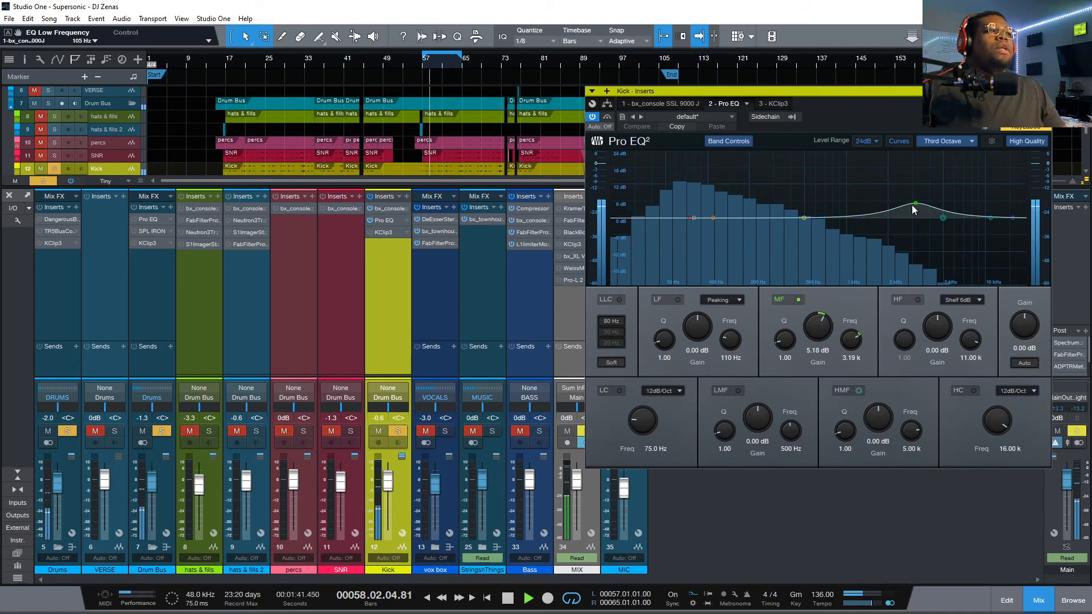
left_click(679, 300)
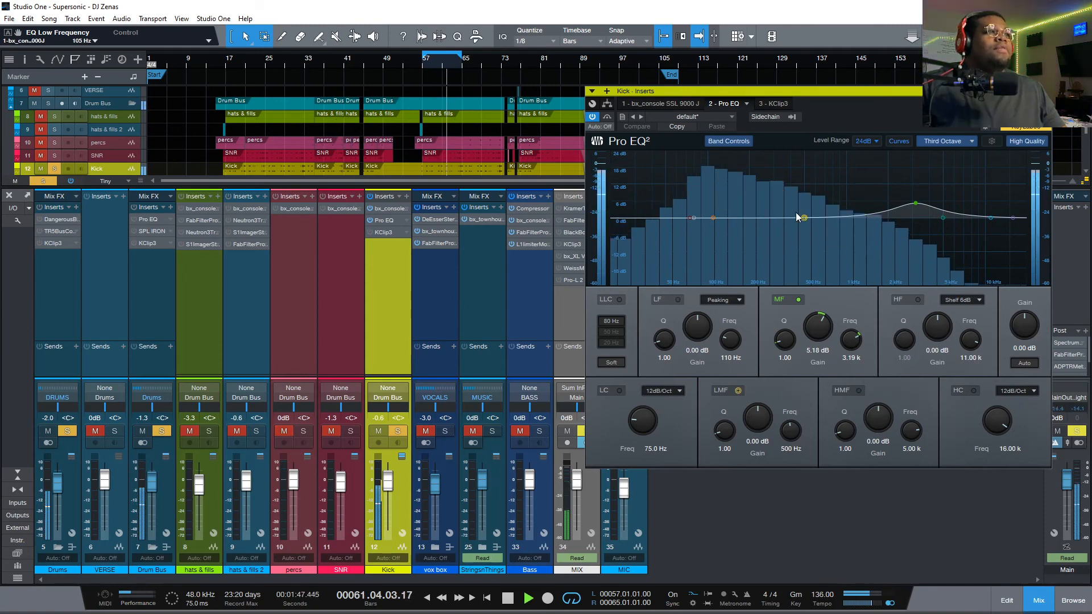
left_click(371, 231)
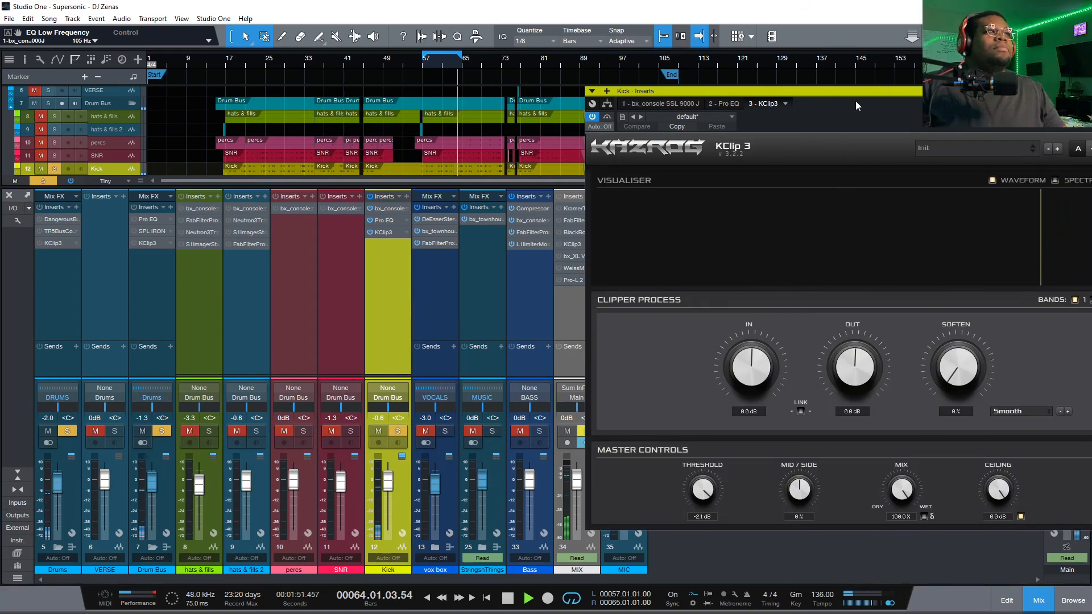
left_click_drag(853, 90, 711, 89)
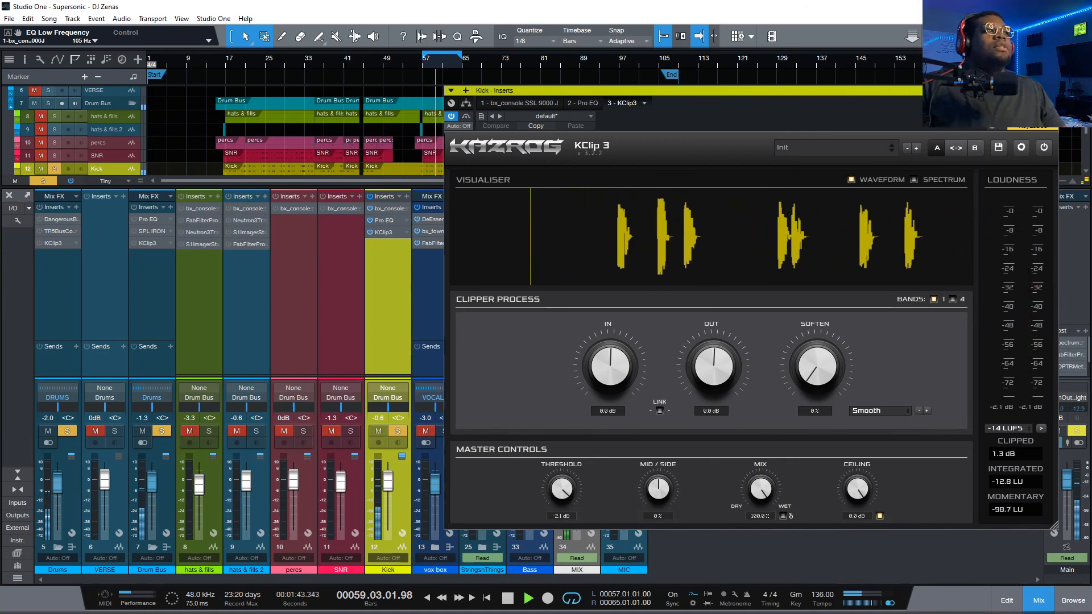
left_click(1053, 90)
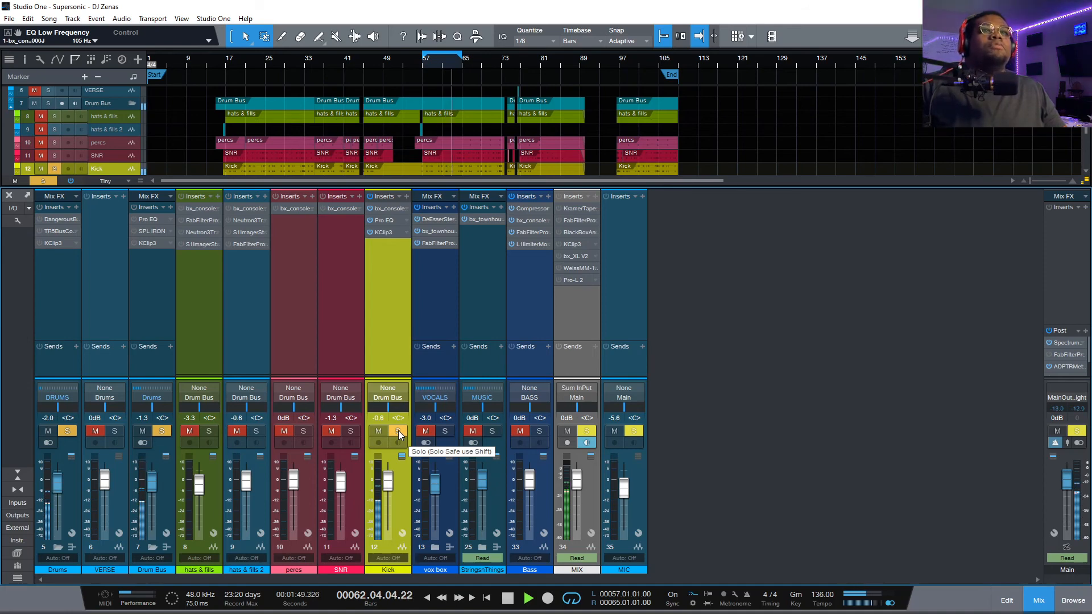
Solo the SNR channel alongside the Kick and power off its bx_console SSL 9000 J for comparison.
left_click(352, 431)
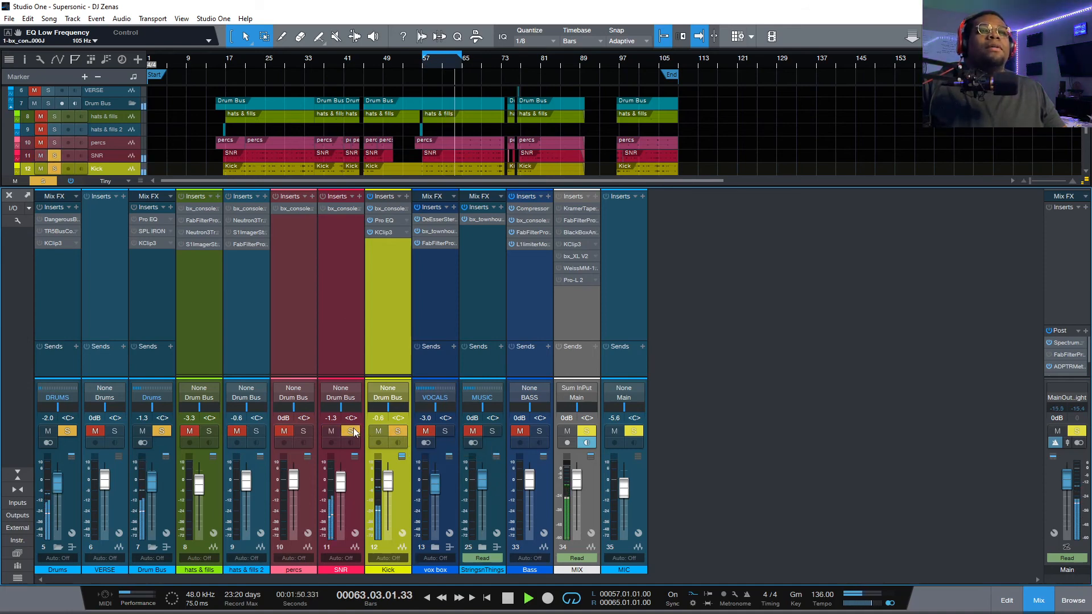
left_click(332, 206)
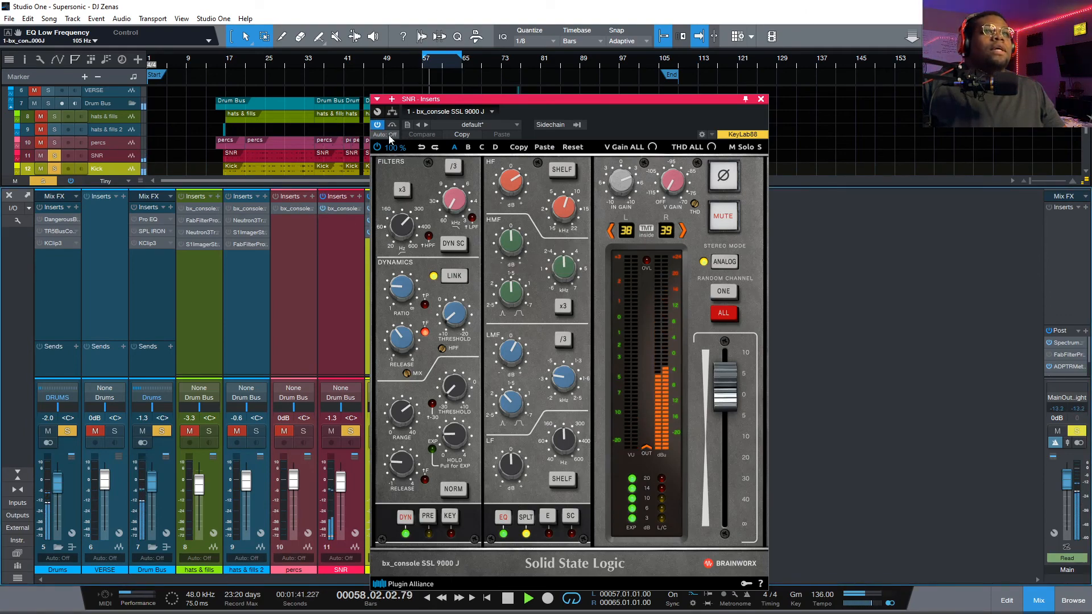
left_click(377, 147)
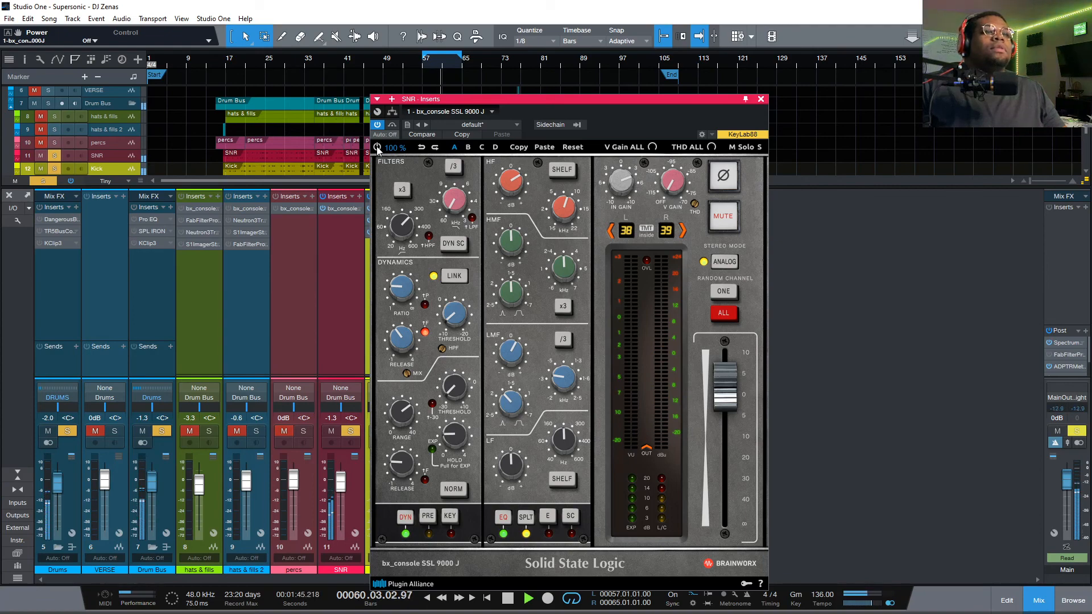
Power the SNR console plug-in back on, and solo the percs channel with its bx_console SSL 9000 J open.
left_click(377, 147)
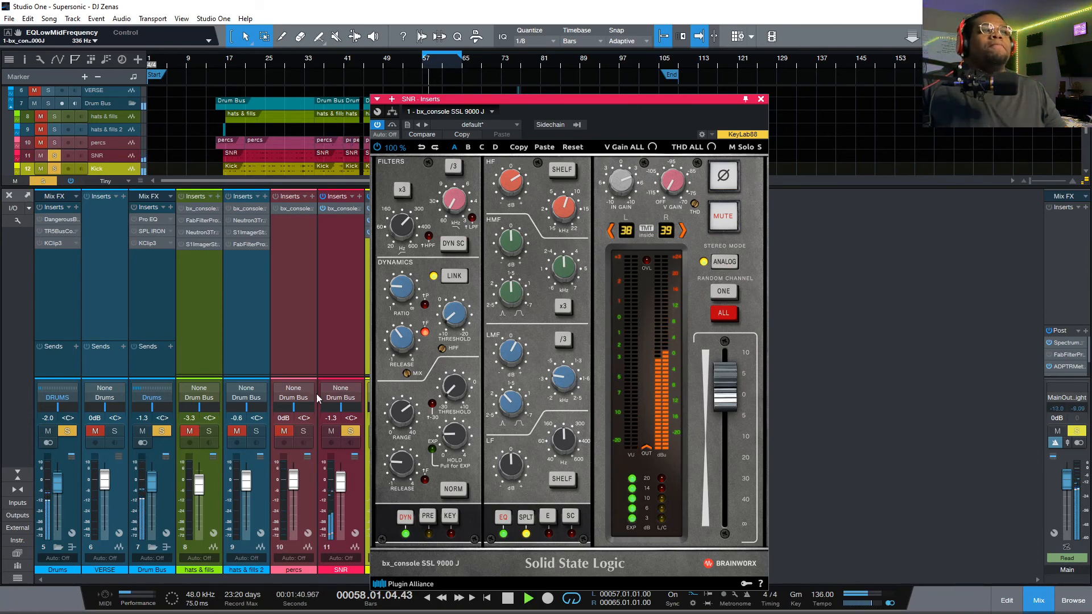
left_click(295, 234)
left_click(303, 431)
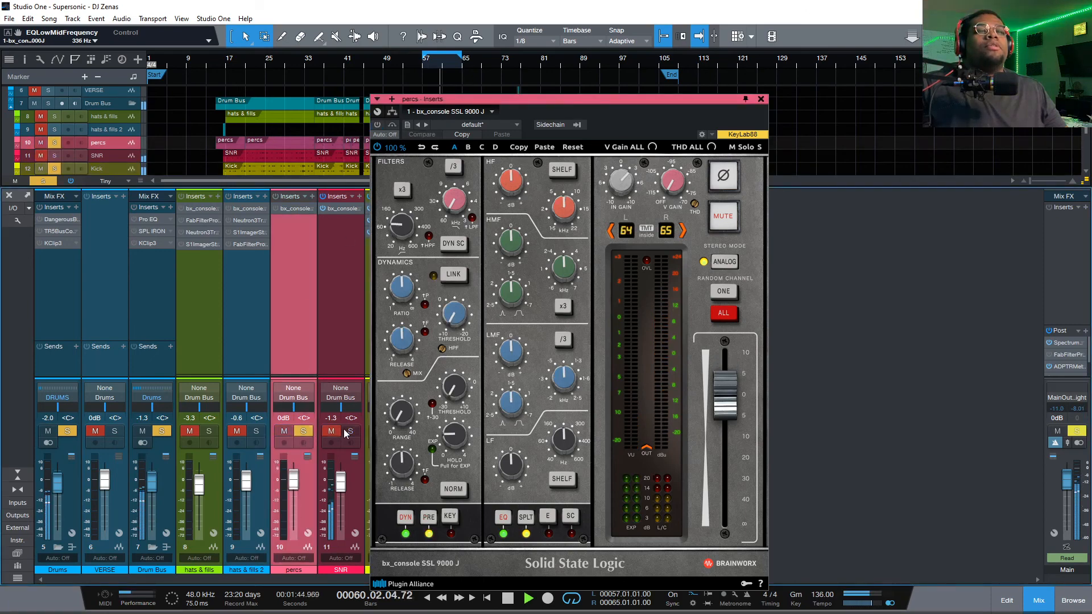
Play from about bar 17, enlarge the percs track and the arrangement area to show its waveform, and close the plug-in window.
left_click(228, 64)
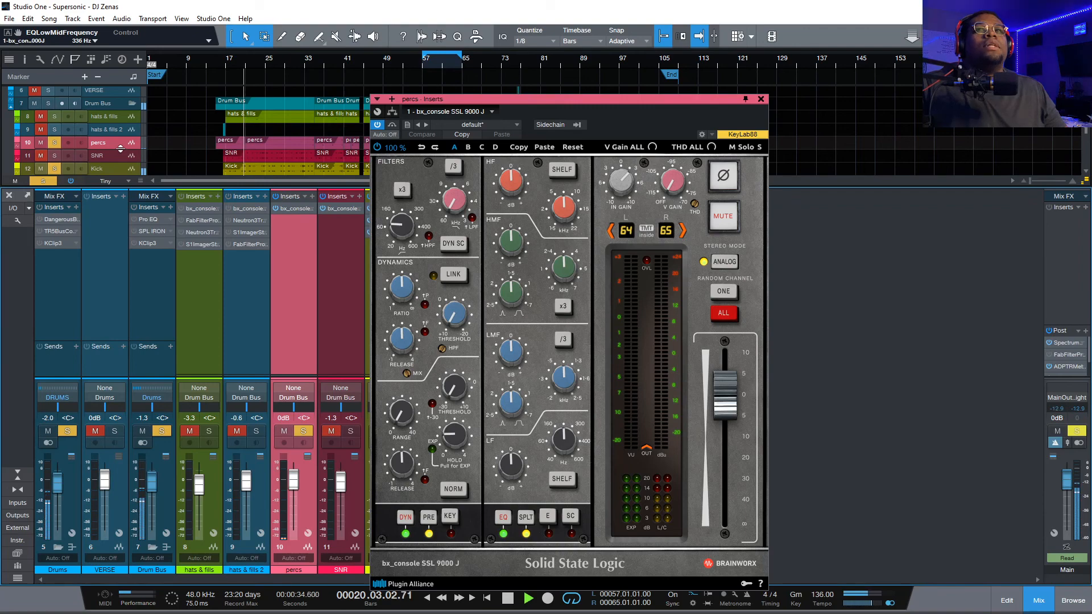
left_click_drag(120, 149, 103, 317)
scroll(302, 88, "down", 1)
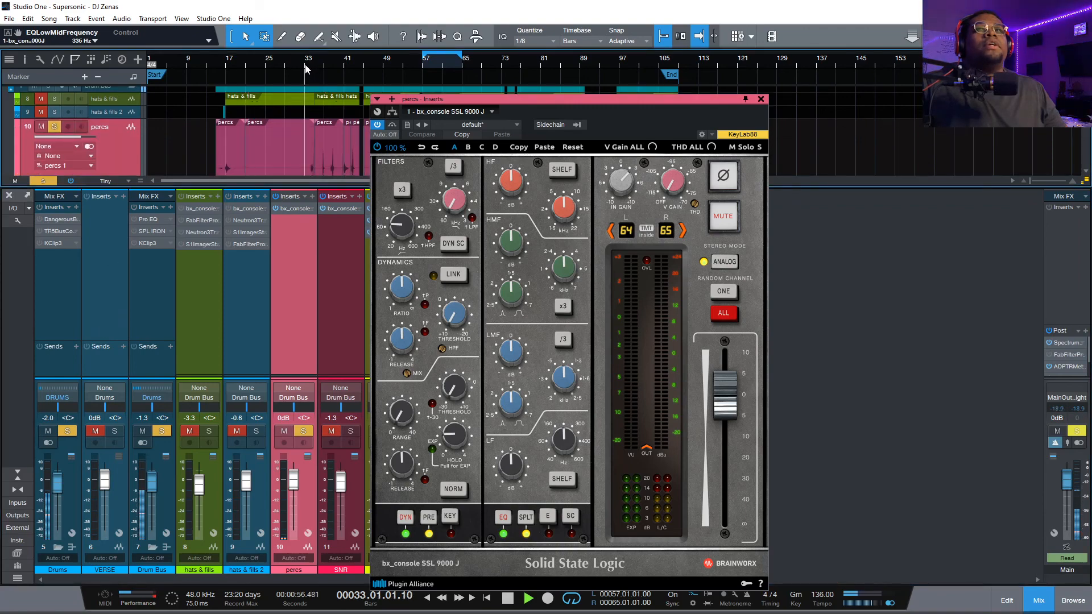
left_click_drag(291, 183, 292, 265)
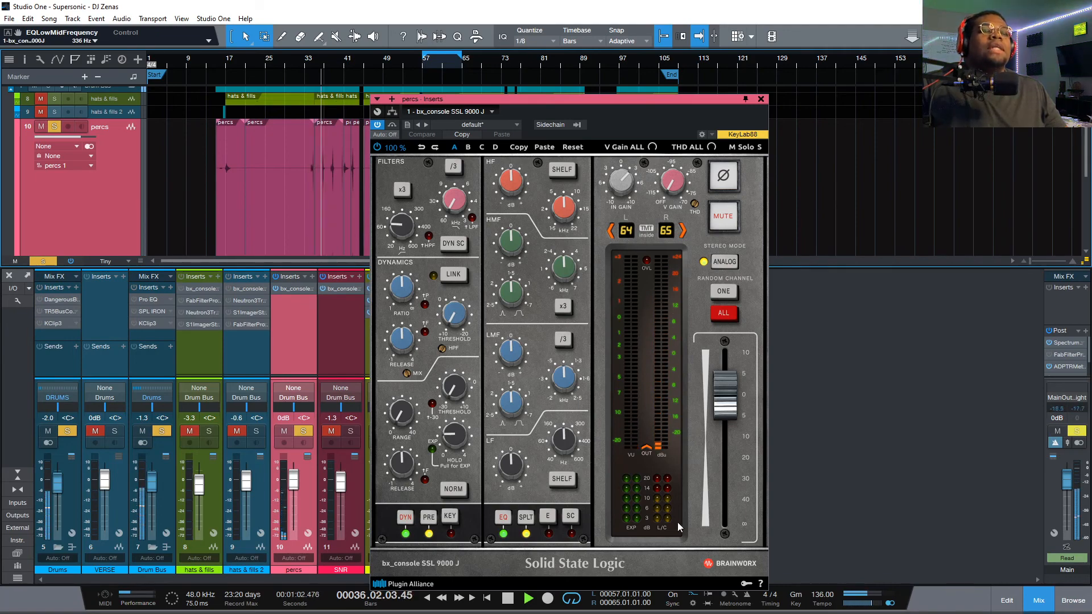
left_click(761, 99)
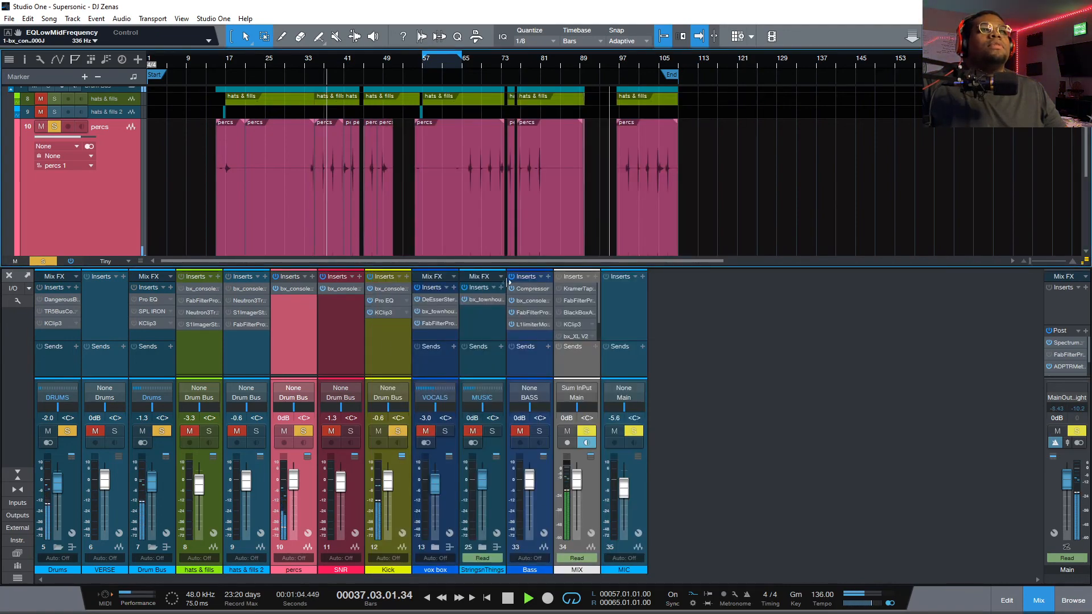
Solo the hats & fills channel and take hats & fills 2, percs and Kick out of the audition.
left_click(256, 431)
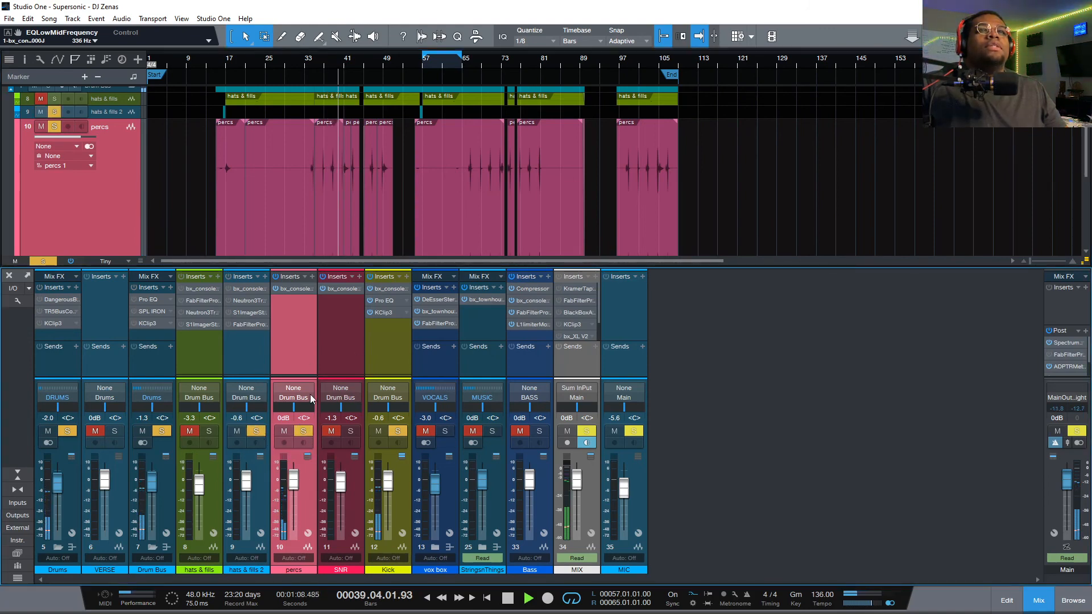
left_click(209, 431)
left_click(190, 431)
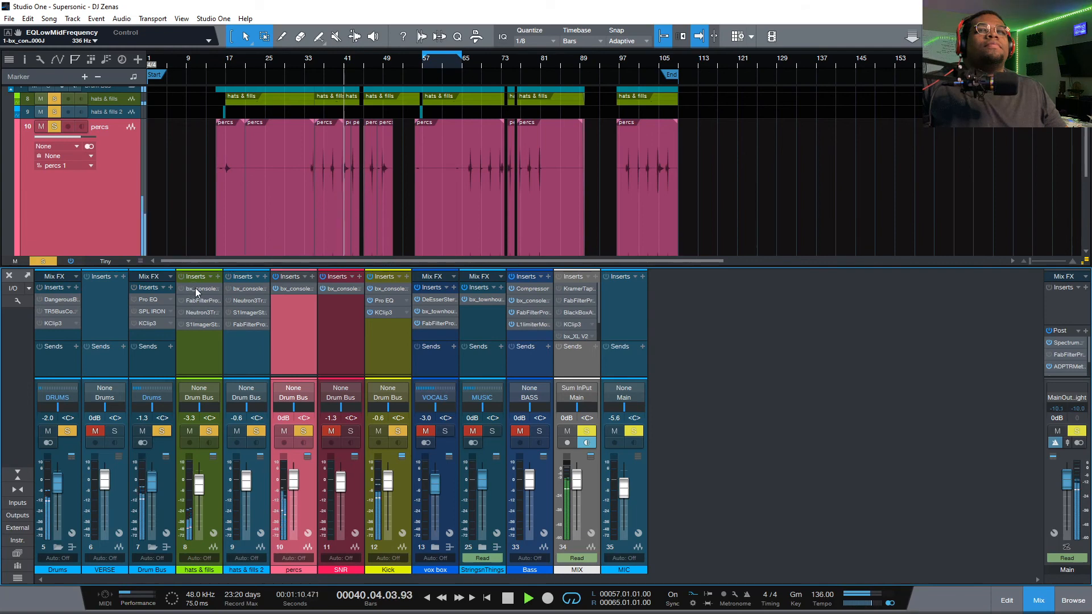
left_click(236, 431)
left_click(256, 432)
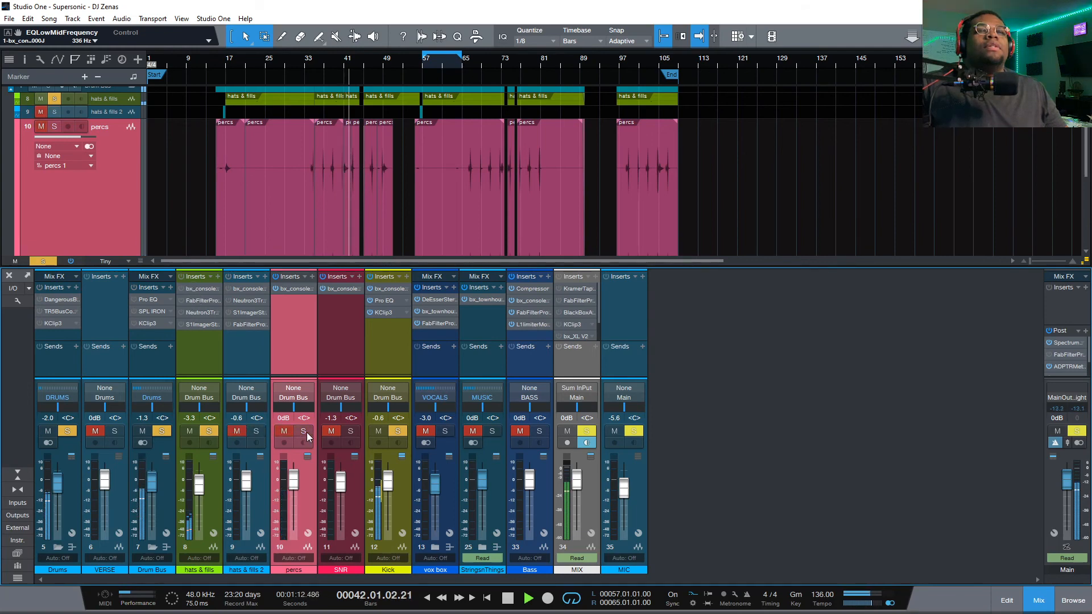
left_click(397, 432)
left_click(379, 431)
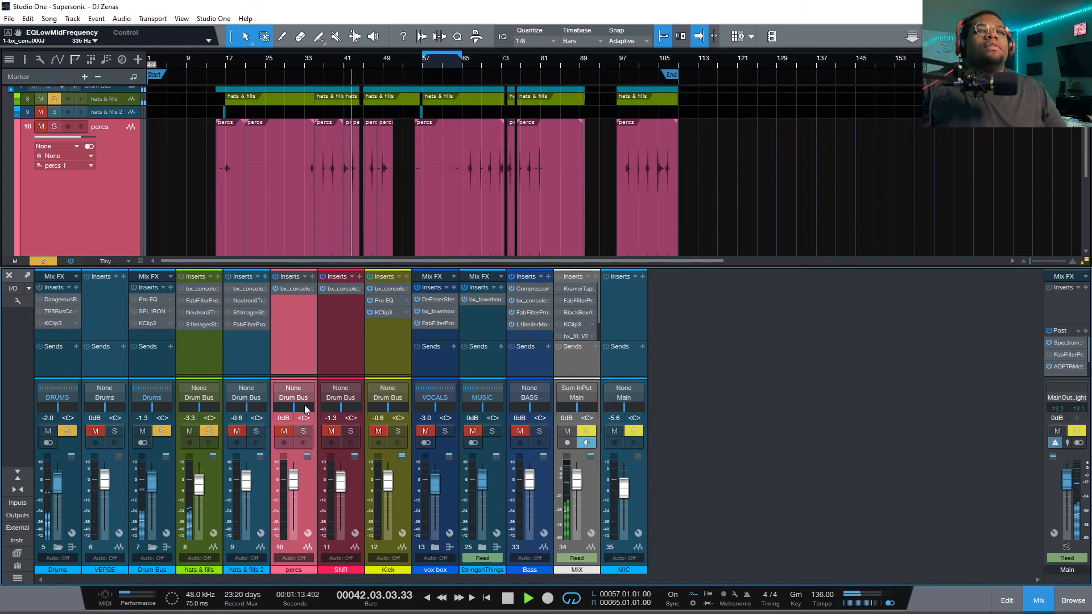
Open the hats & fills bx_console SSL 9000 J and examine its compressor threshold, high-pass filter and EQ settings during playback from around bar 57.
left_click(202, 289)
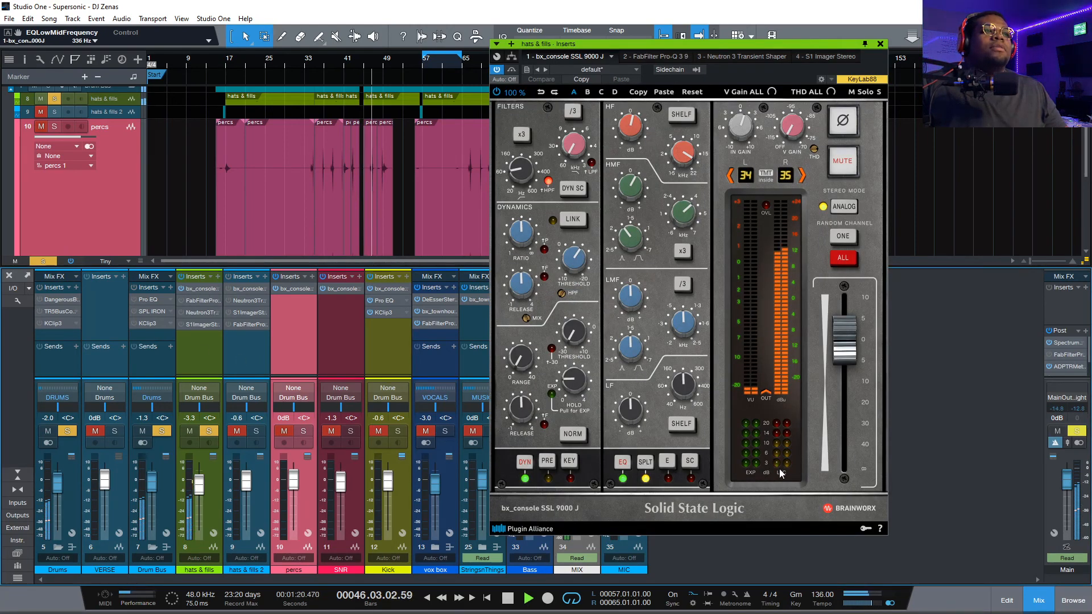
left_click_drag(580, 264, 582, 264)
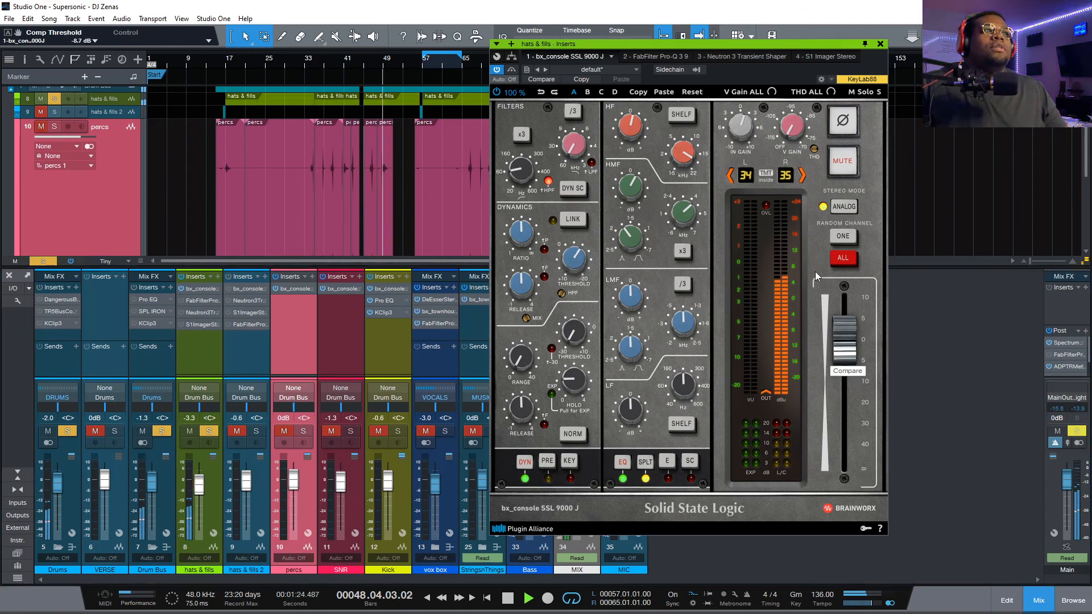
left_click(433, 67)
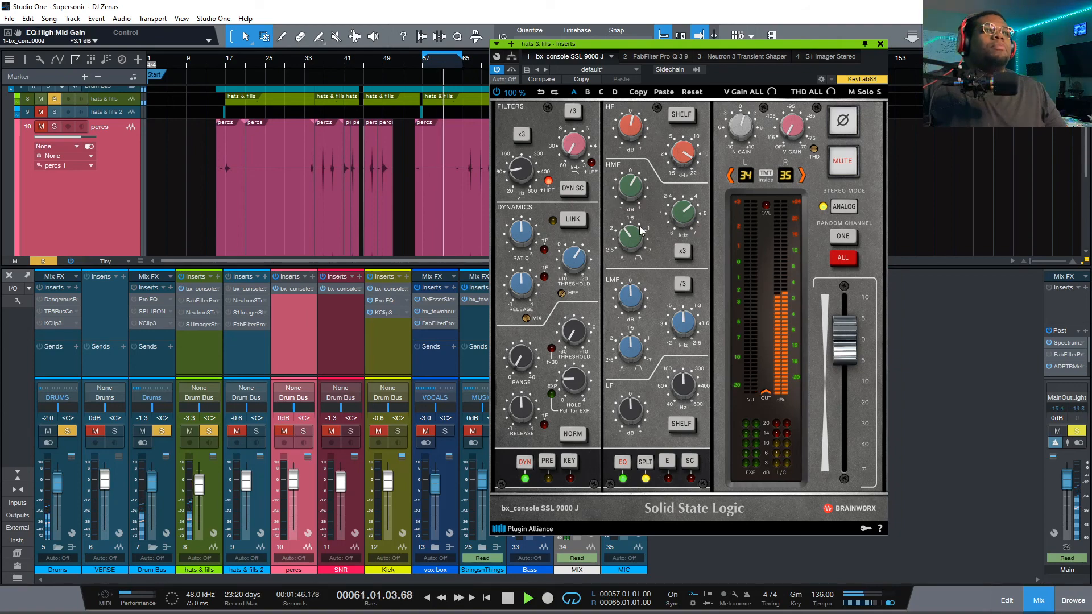
mouse_move(635, 136)
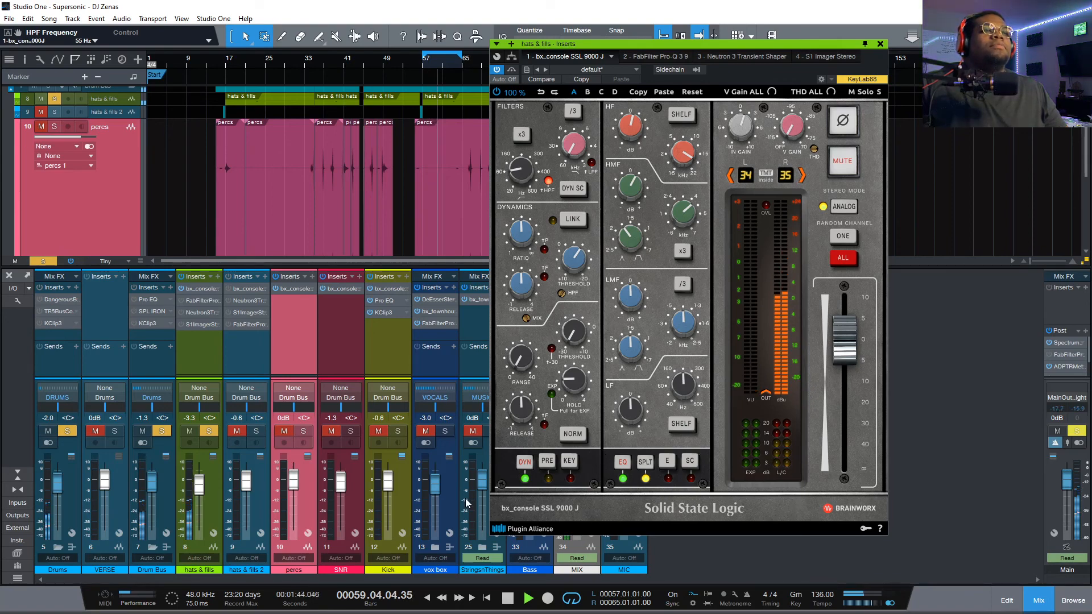
Switch on the hats & fills FabFilter Pro-Q 3 insert and audition its bell cut near 410 Hz in solo.
left_click(194, 300)
mouse_move(762, 228)
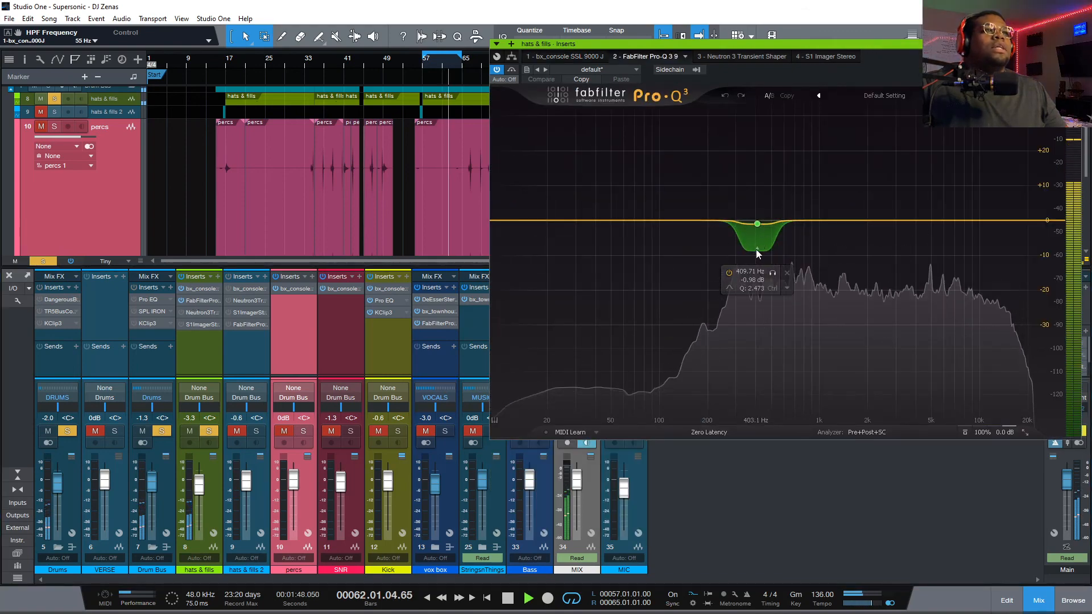
left_click_drag(774, 275, 770, 129)
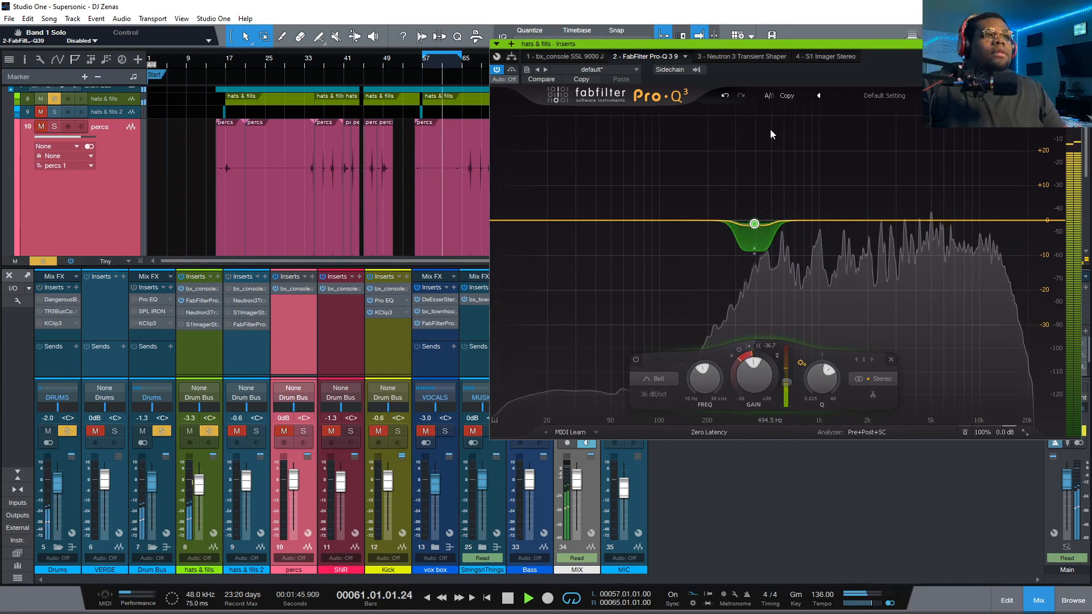
Switch on the hats & fills Neutron 3 Transient Shaper and S1 Imager Stereo inserts and inspect each one's settings.
left_click(183, 313)
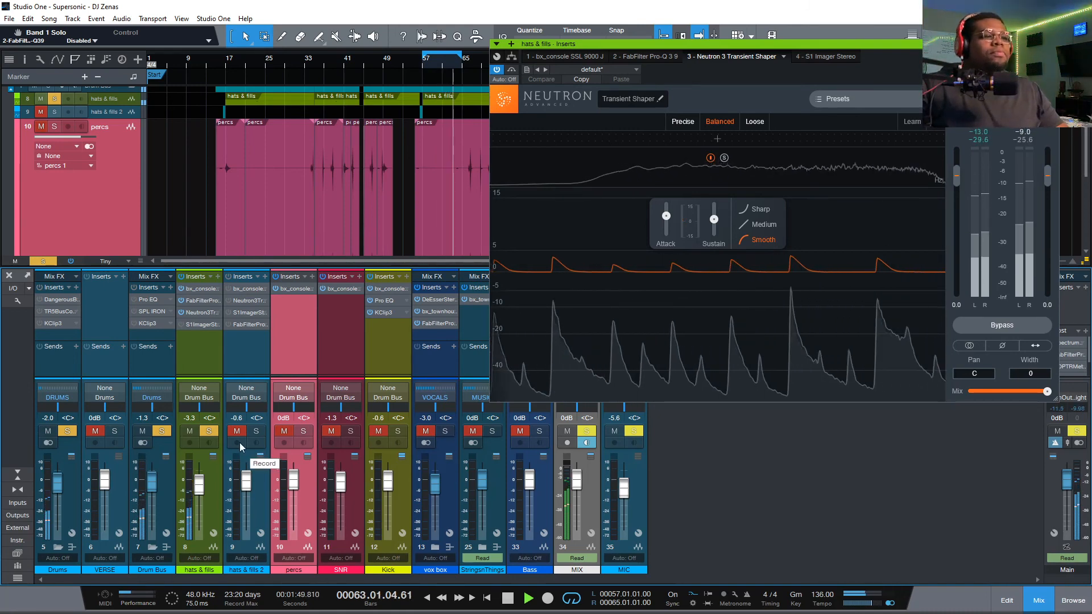
left_click(188, 324)
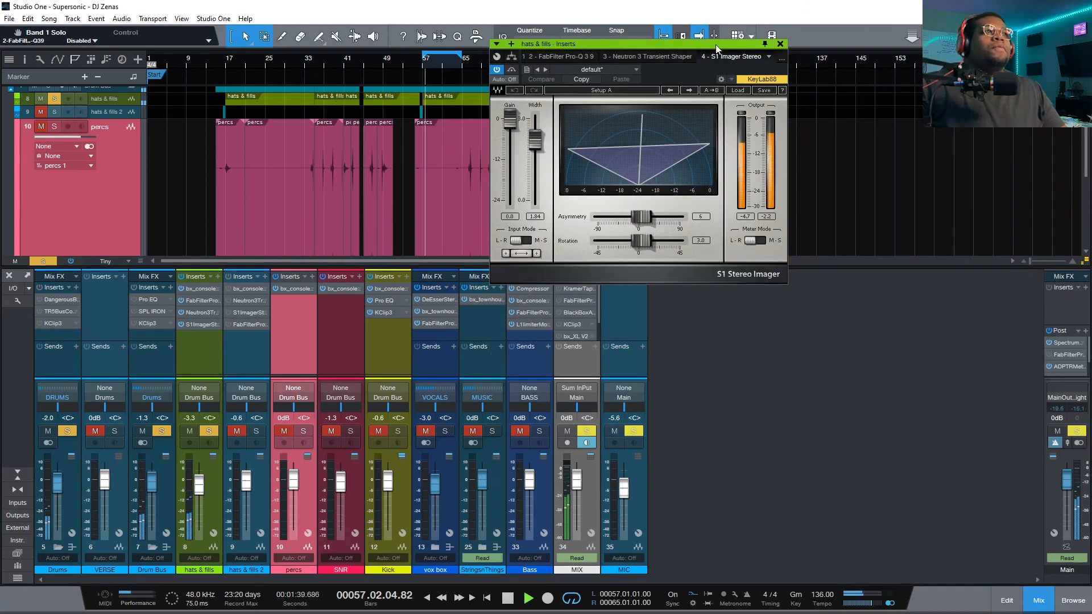
left_click_drag(716, 45, 792, 161)
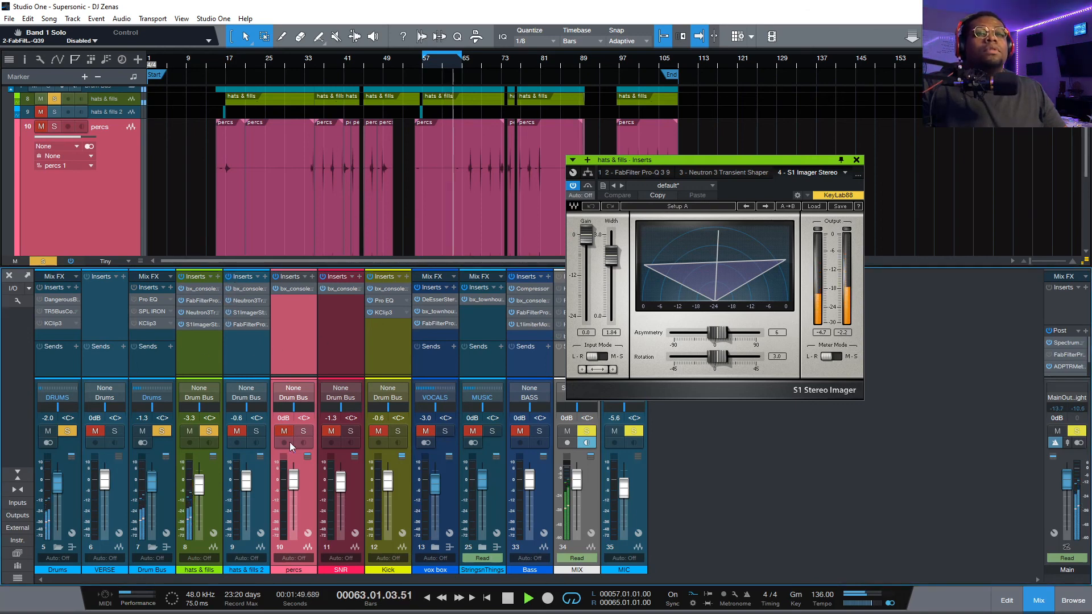
Solo the whole Drum Bus and restart playback with the hats & fills 2 console window moved aside.
left_click(226, 442)
key("space")
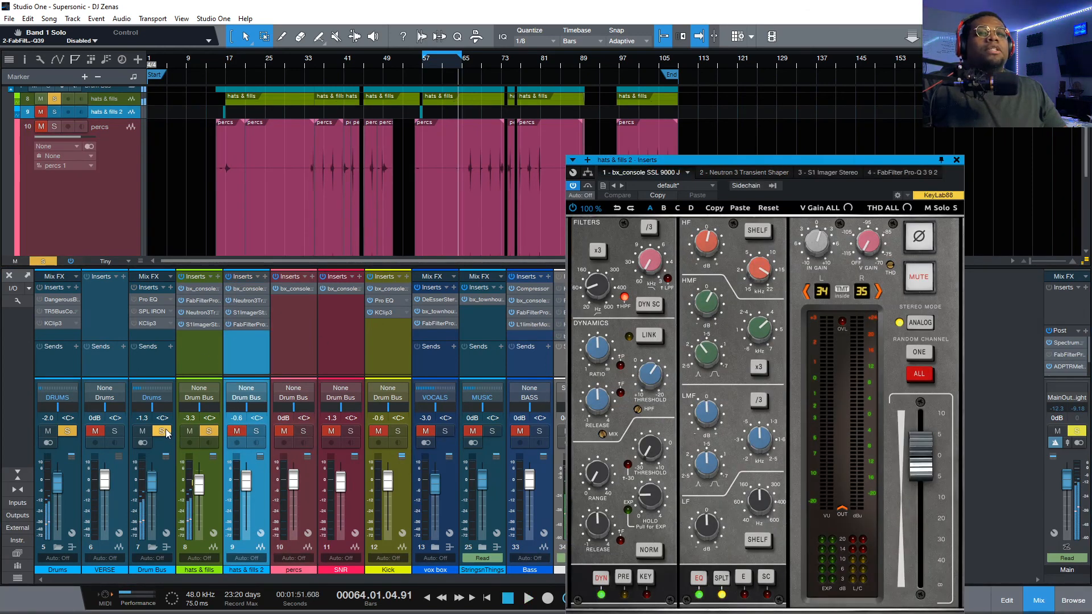
left_click(164, 432)
key("space")
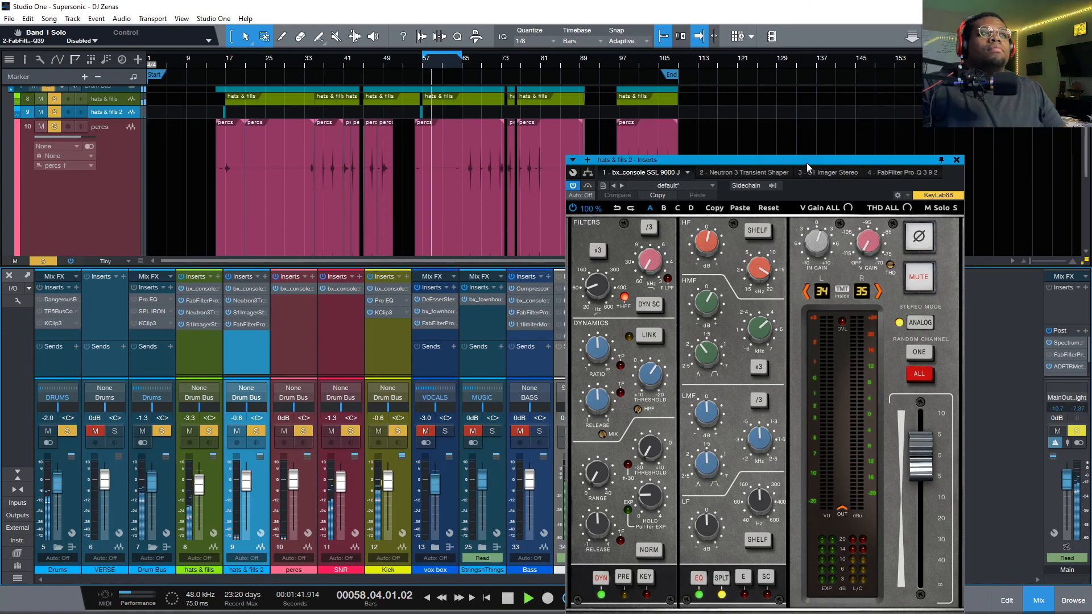
left_click_drag(807, 163, 868, 67)
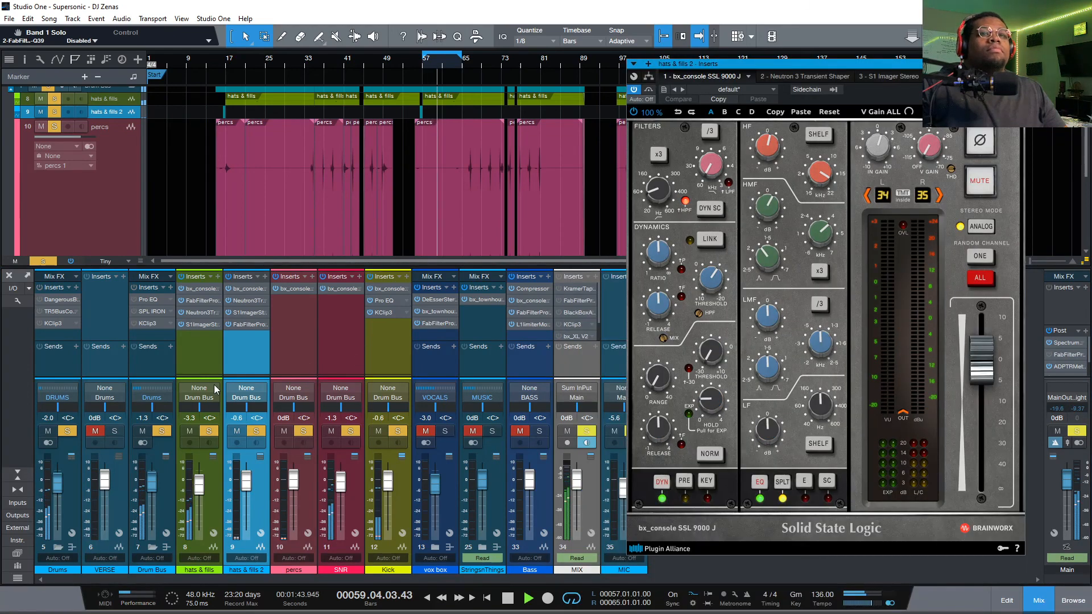
Open the Drum Bus Pro EQ, reposition its window and switch it on during playback.
left_click(158, 357)
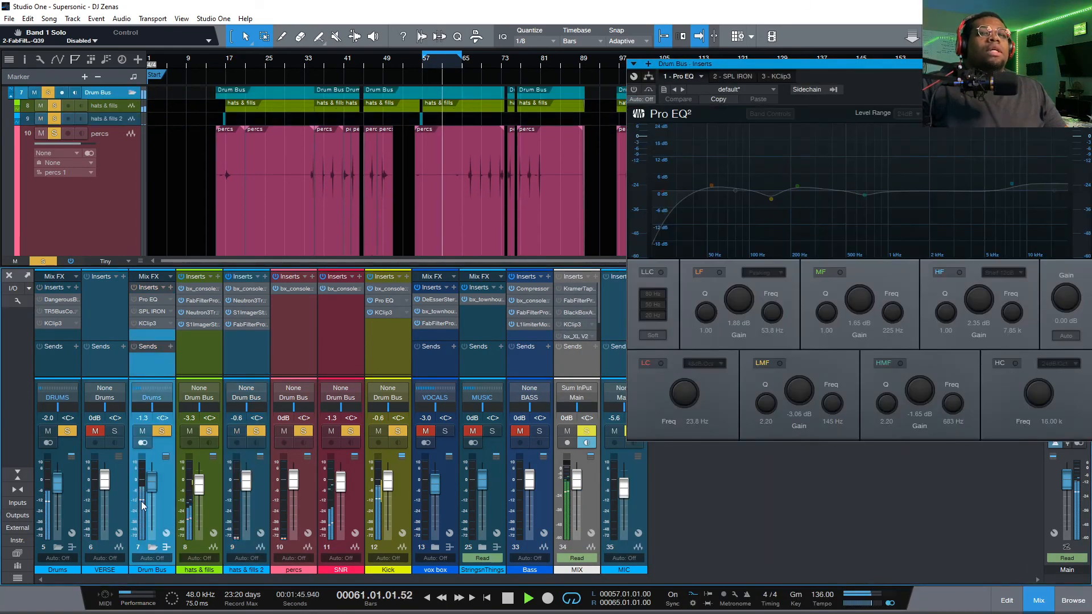
left_click(150, 300)
left_click(149, 296)
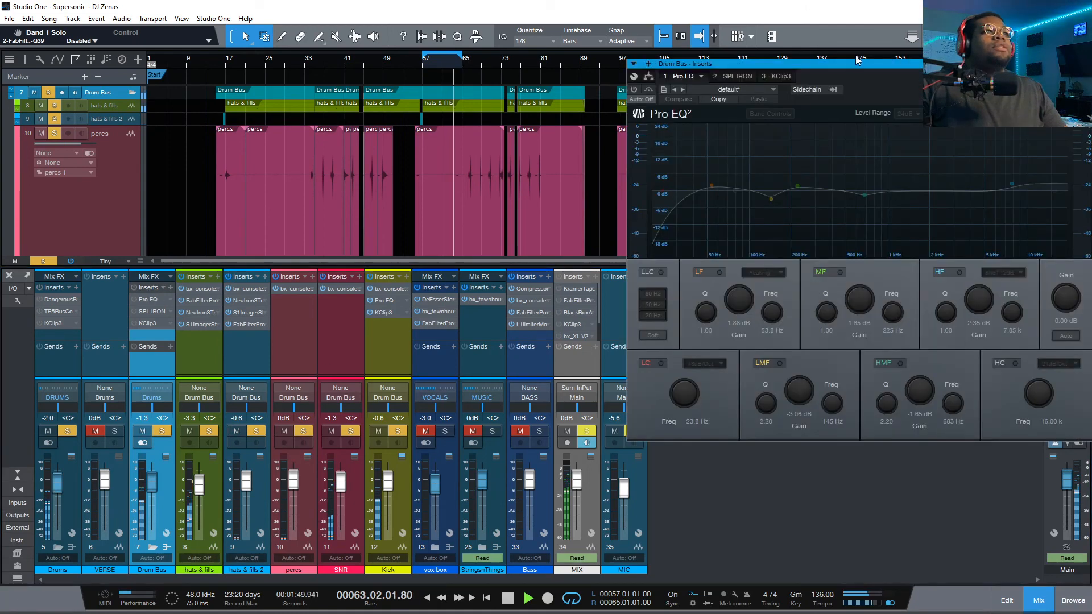
left_click_drag(848, 64, 756, 75)
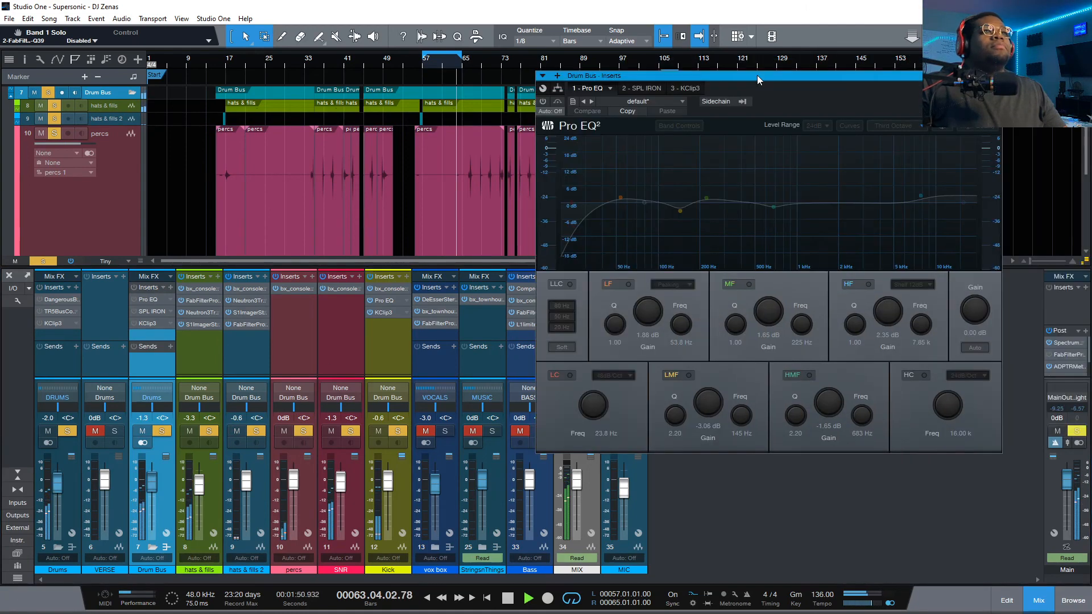
left_click(543, 102)
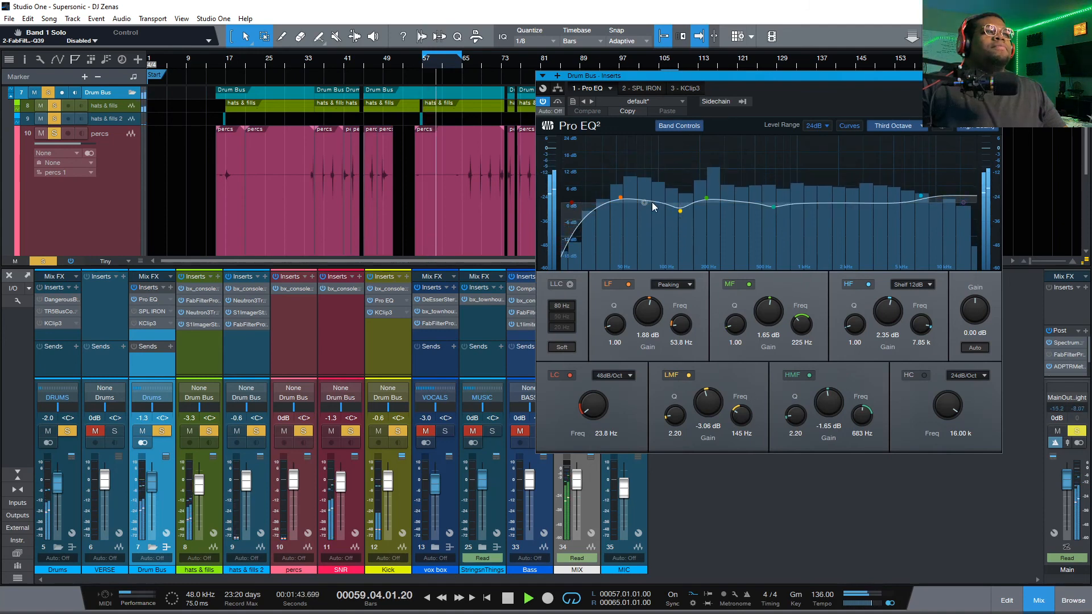
Try bypassing the Drum Bus Pro EQ's LMF band and boosting its gain to 22.14 dB, and undo the changes.
left_click(688, 375)
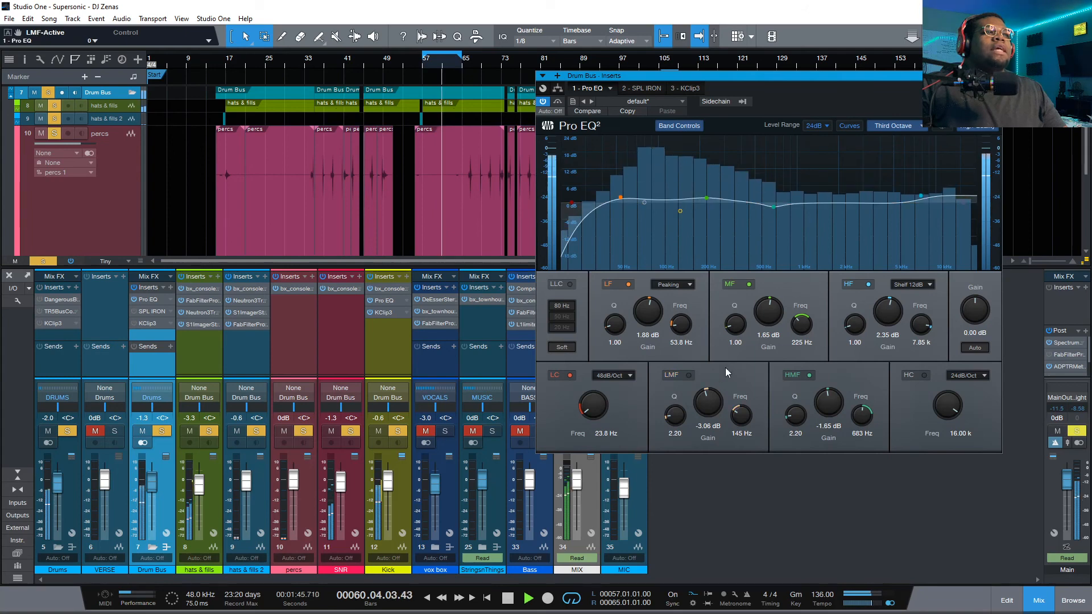
left_click_drag(709, 402, 718, 349)
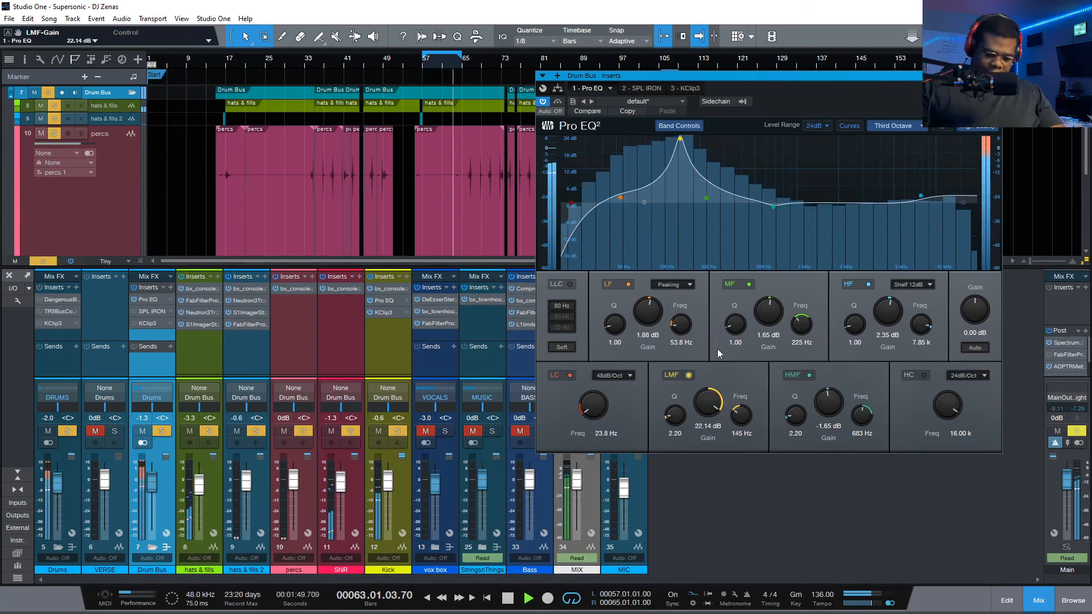
key("ctrl+z")
key("ctrl+z")
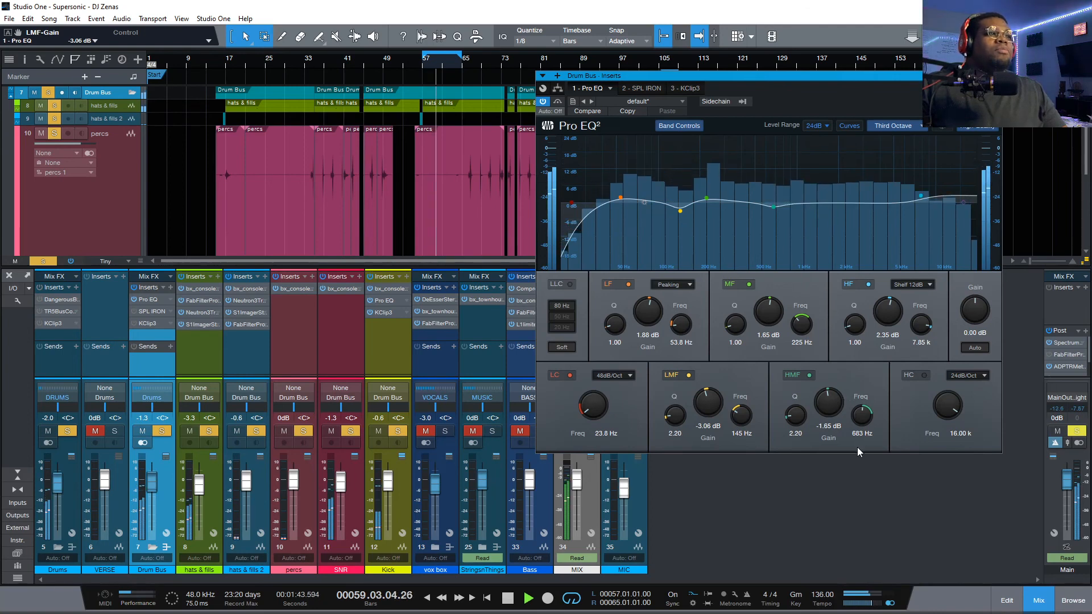
Close the Pro EQ window, switch on the Drum Bus SPL IRON and KClip3 inserts, and inspect each one's settings.
left_click(996, 76)
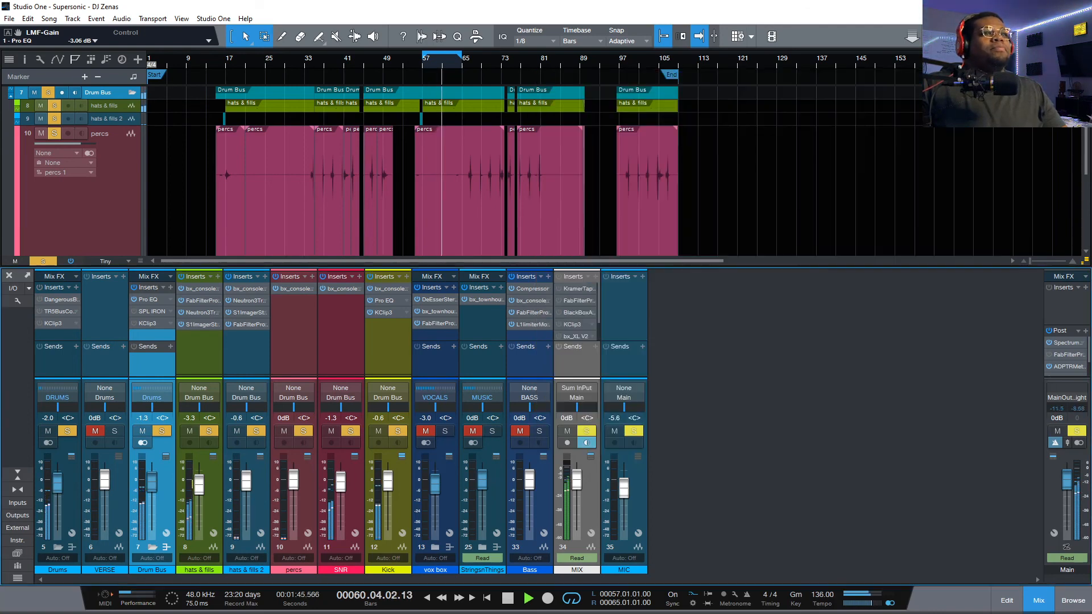
left_click(143, 312)
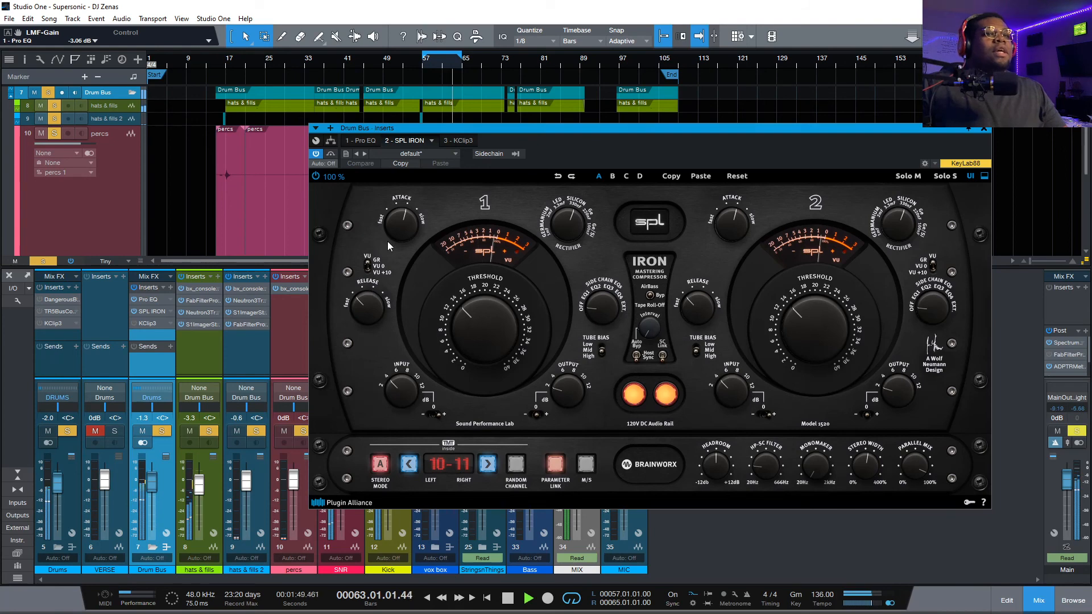
left_click(149, 324)
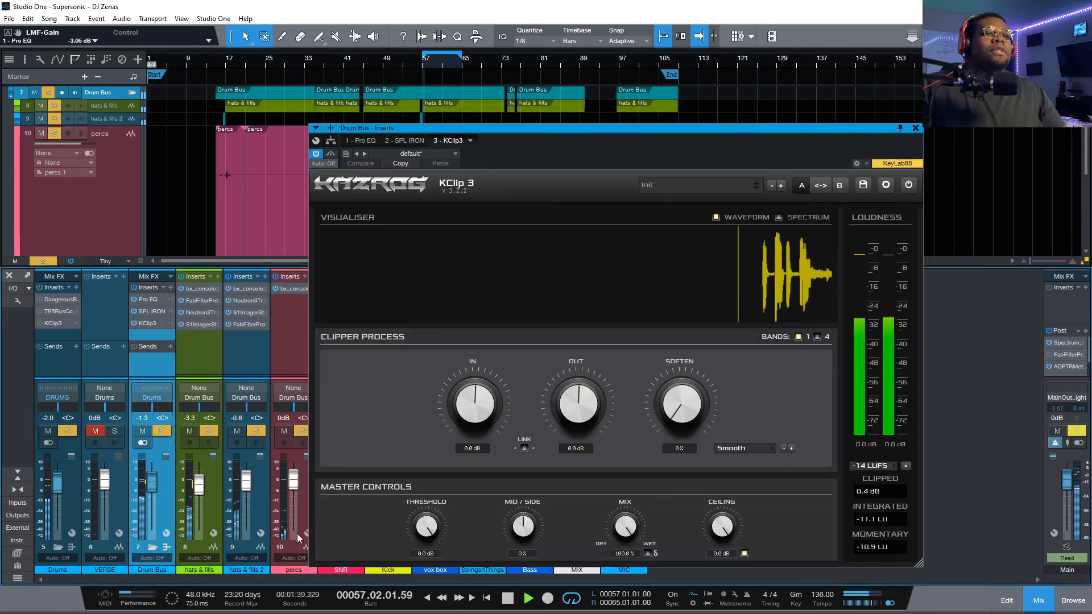
Open the hats & fills 2 bx_console SSL 9000 J, expand its controls in the channel strip, and return to the Drum Bus KClip3.
left_click(250, 288)
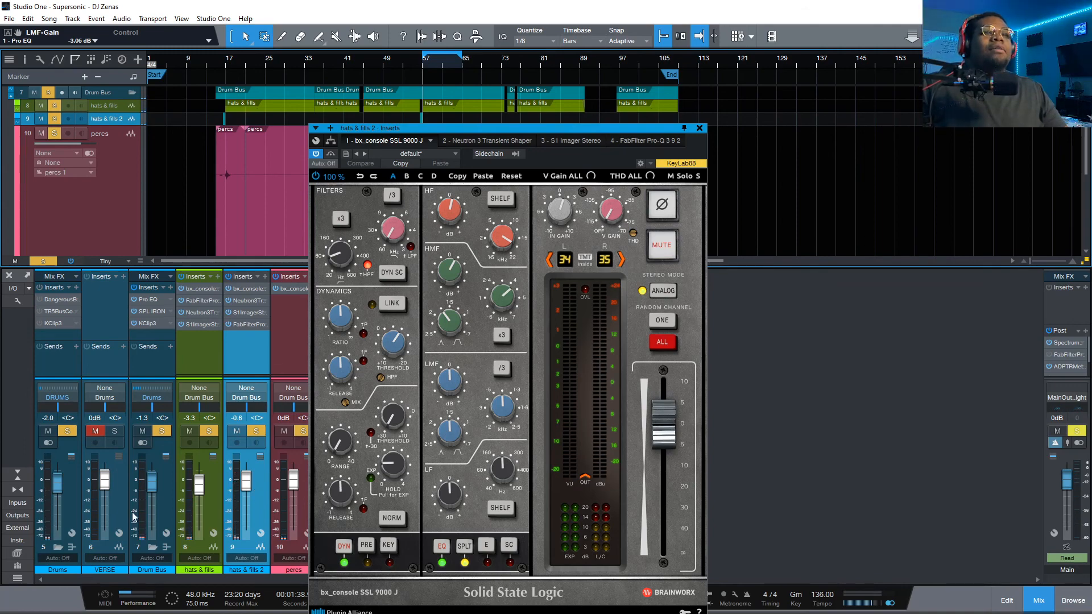
double_click(249, 286)
double_click(249, 286)
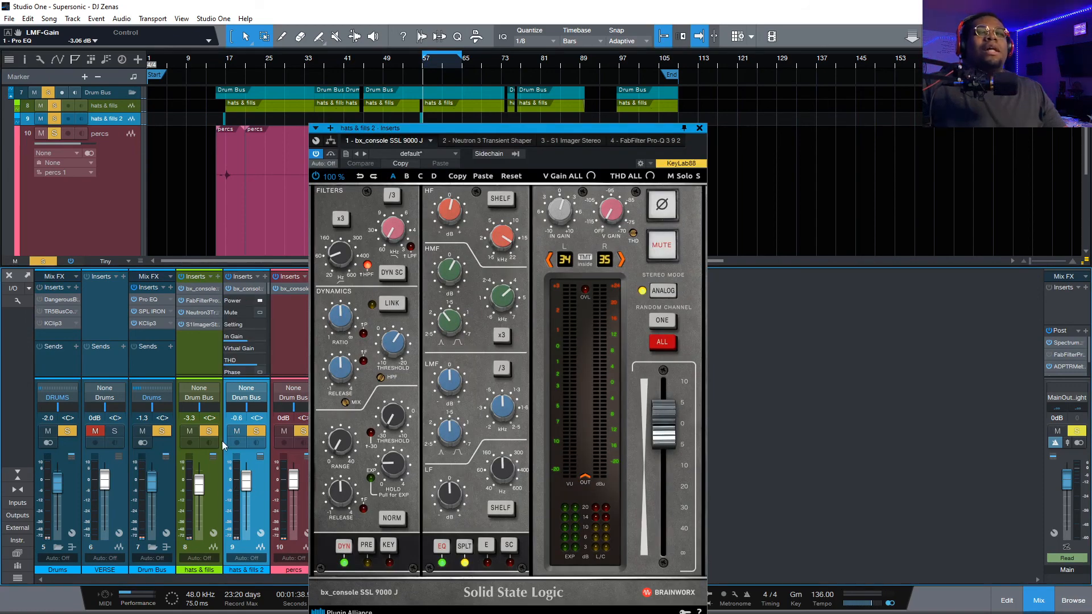
double_click(149, 323)
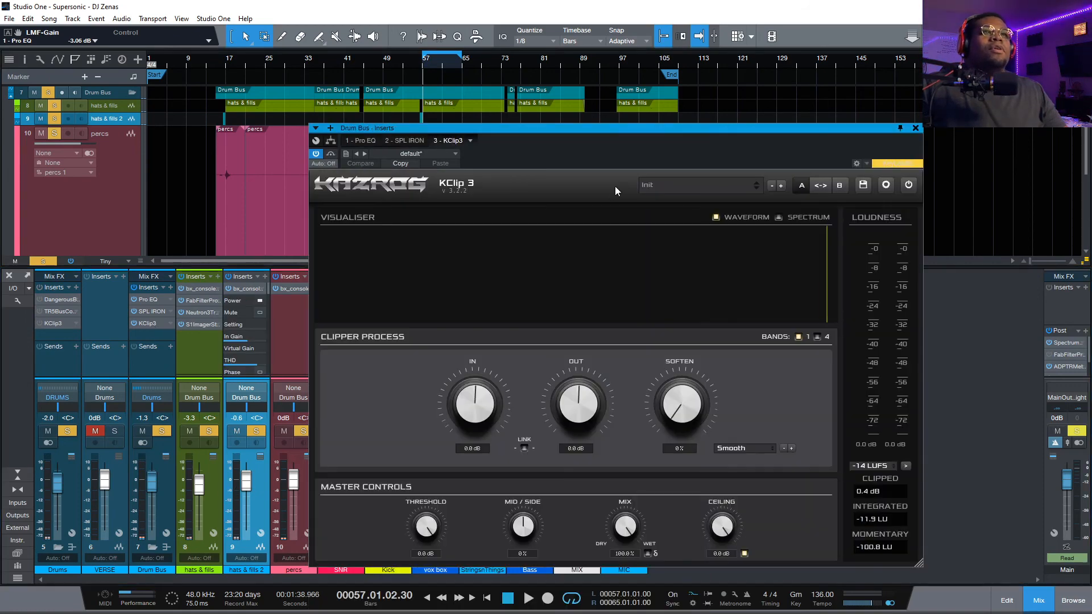
Unmute VERSE, switch on the Drums bus's Dangerous BAX EQ, TR5 Bus Compressor and KClip3 during playback, and inspect their settings.
left_click(57, 334)
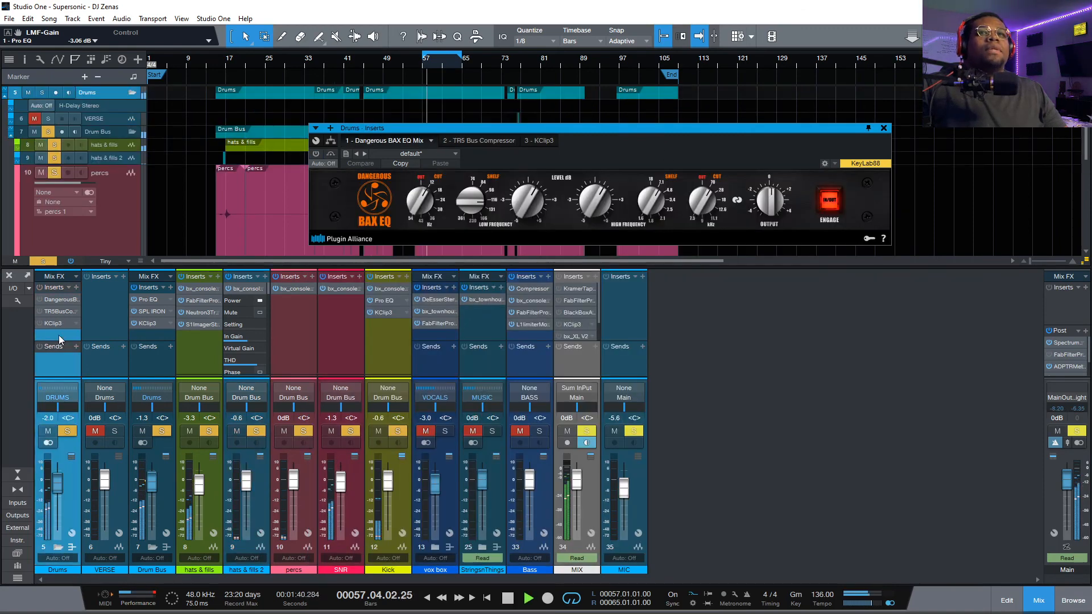
left_click(95, 431)
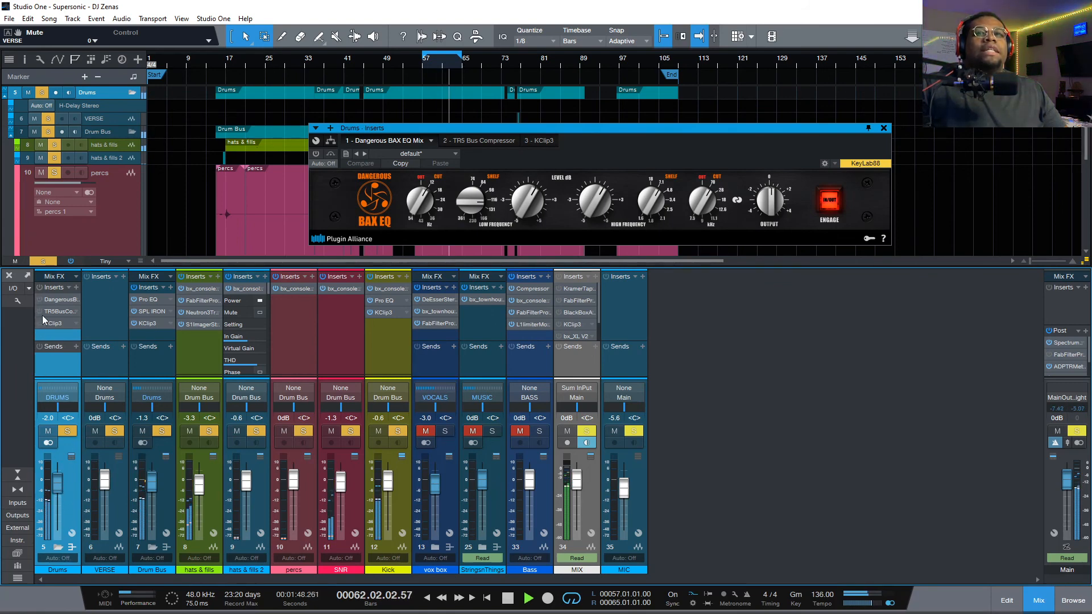
left_click(41, 299)
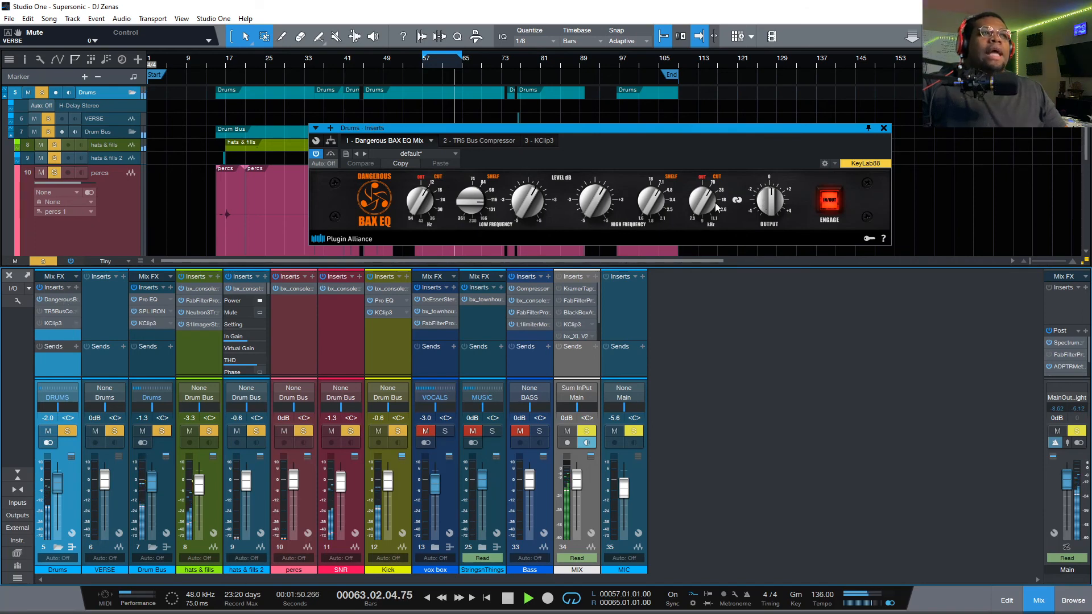
left_click(54, 312)
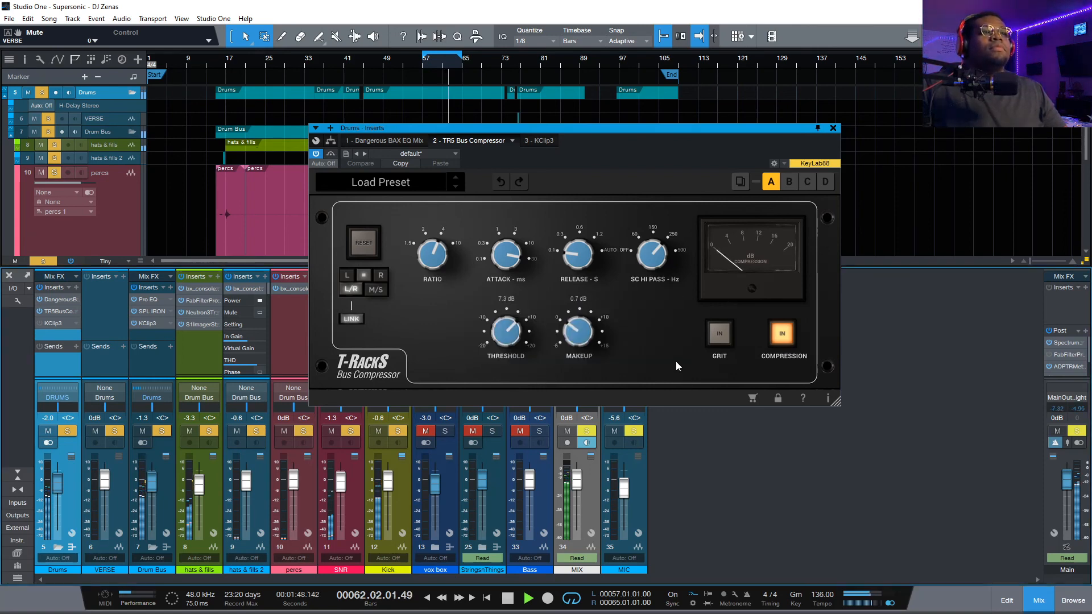
left_click(53, 324)
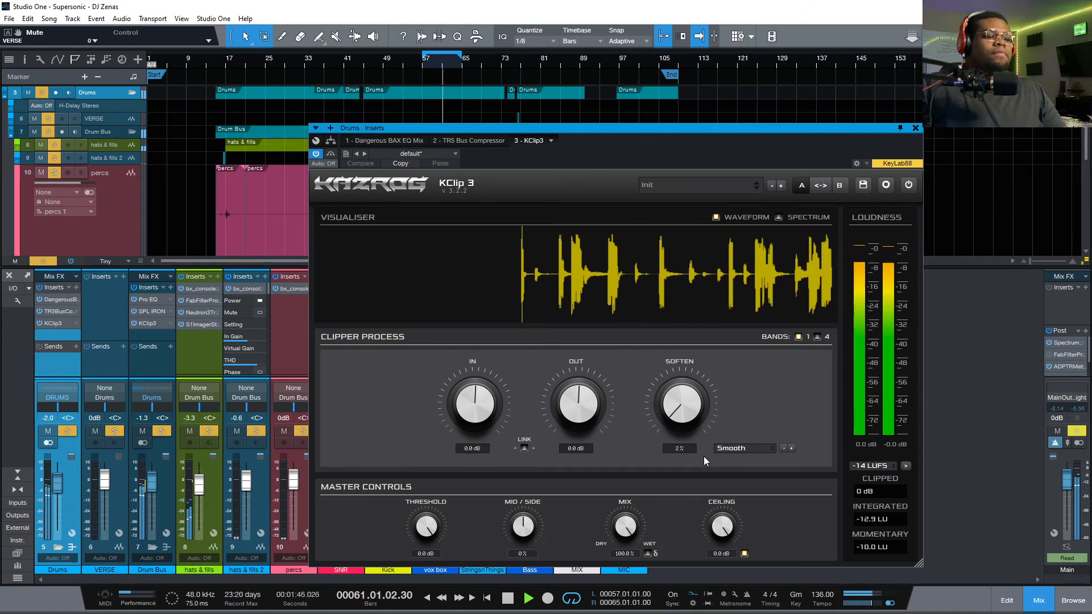
left_click(916, 129)
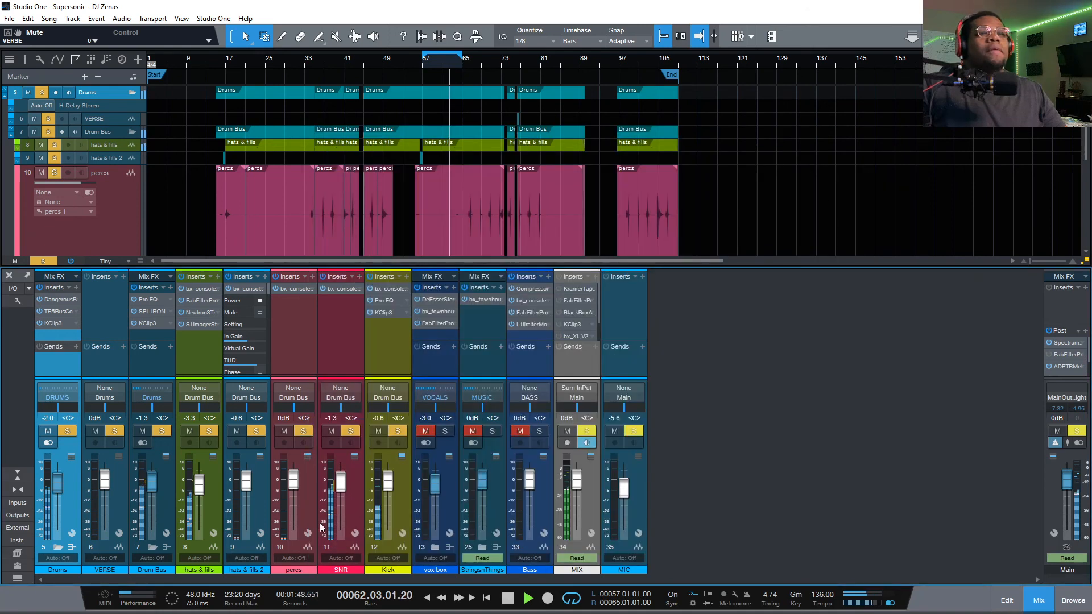
Clear the solo on the Drums bus, mute it, and solo Bass to play it together with the unmuted Kick.
key("space")
left_click(61, 436)
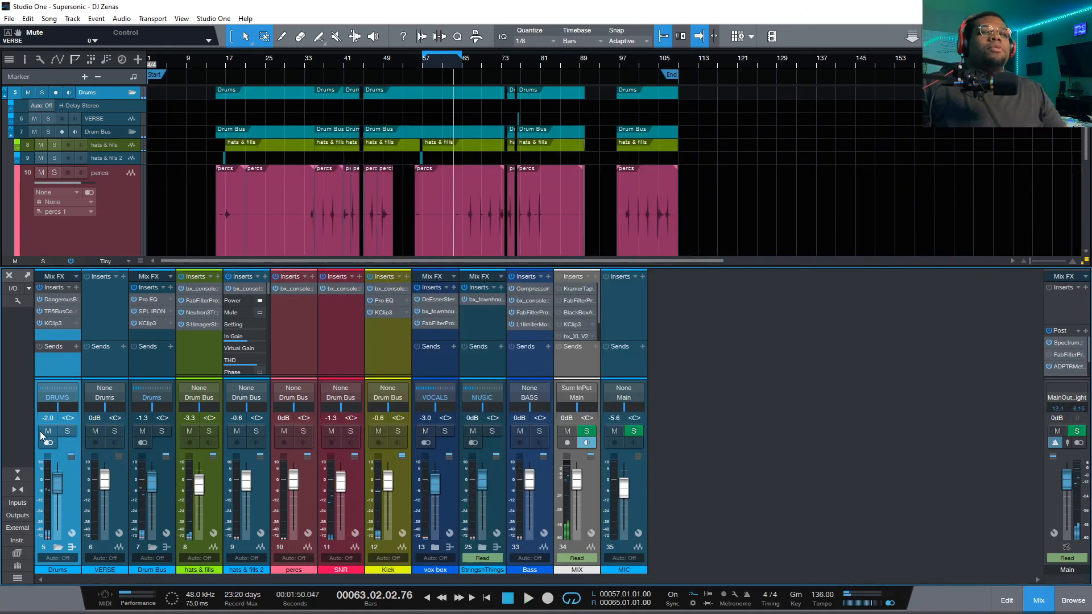
left_click(48, 432)
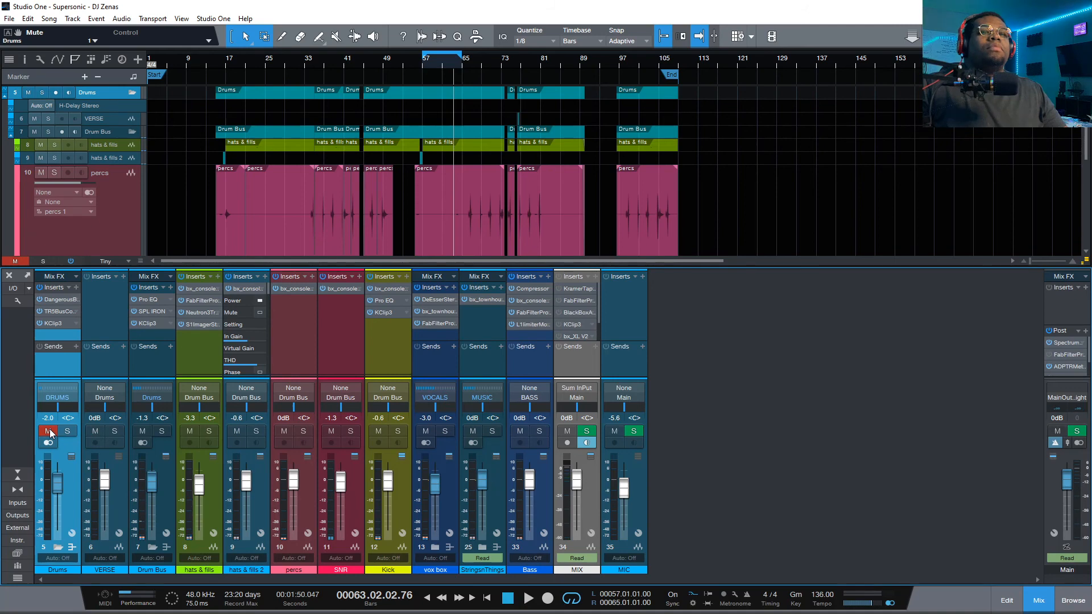
key("space")
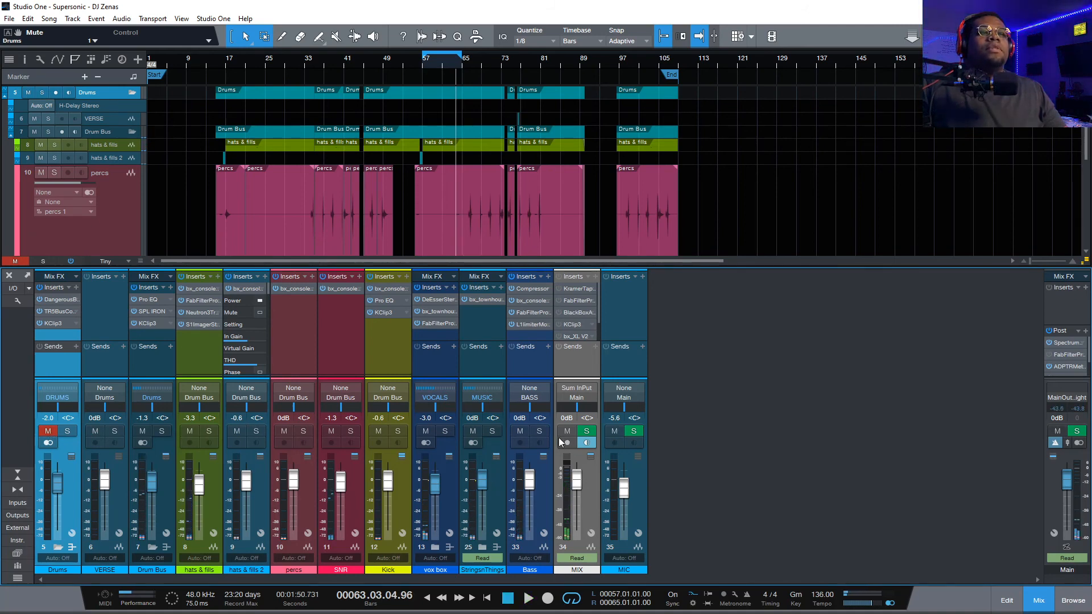
left_click(545, 431)
key("space")
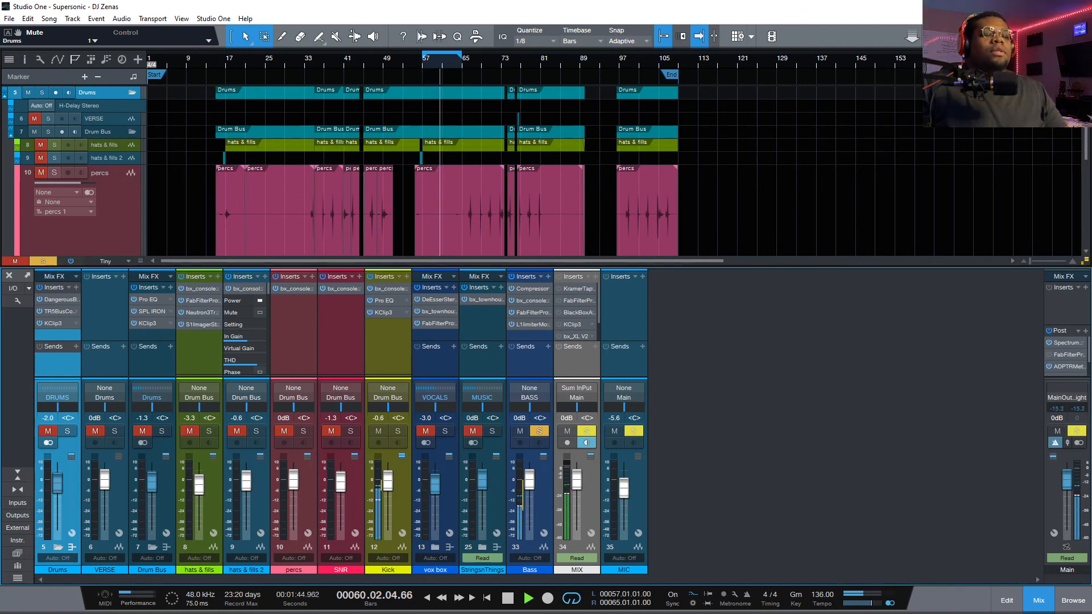
Stop playback, bypass the Compressor, bx_console, FabFilter and L1 limiter inserts on Bass, and resume playback.
key("space")
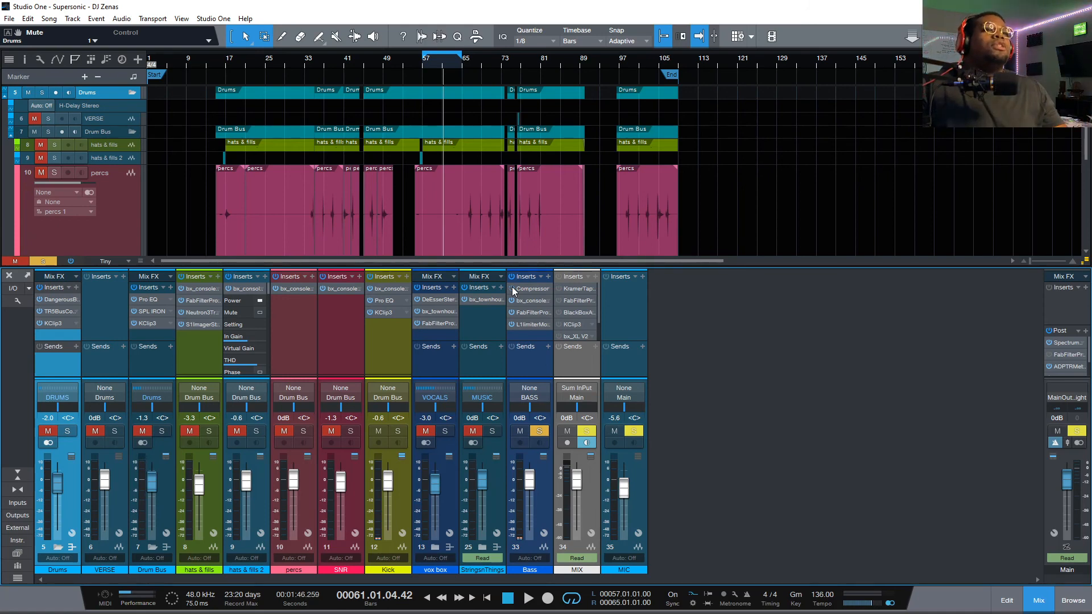
left_click(514, 301)
left_click(512, 312)
left_click(512, 326)
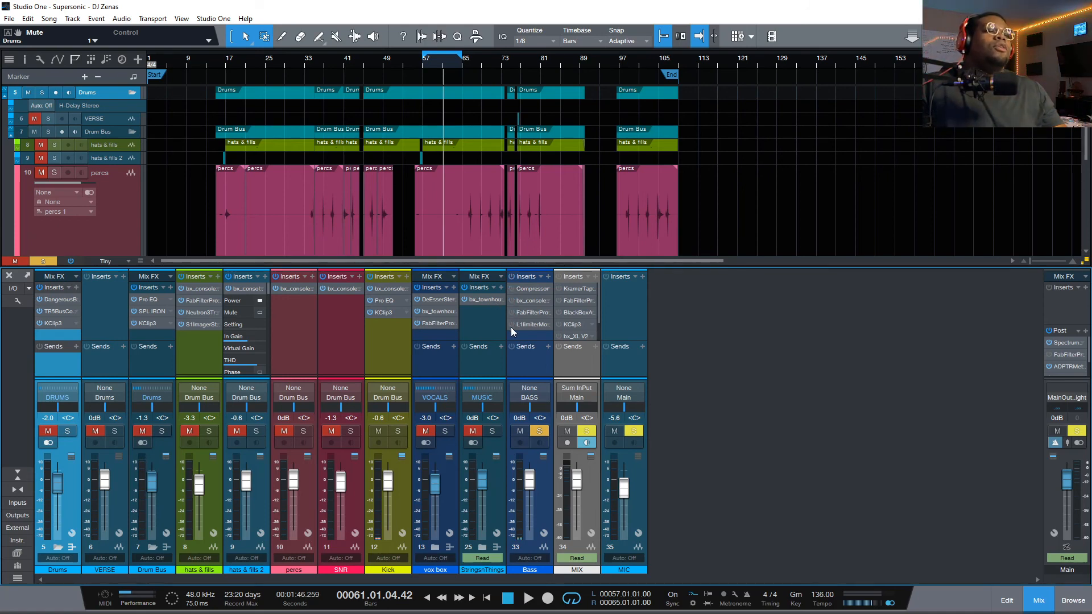
key("space")
Switch on and inspect the Bass Compressor and bx_console SSL 9000 J, including the console's sidechain source list.
double_click(519, 289)
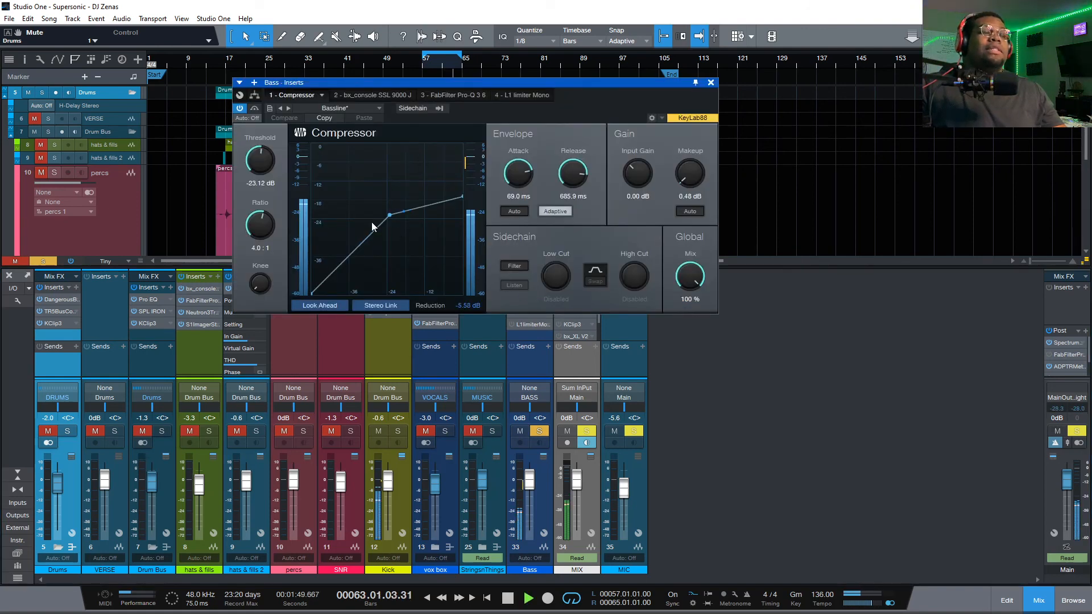
left_click(711, 83)
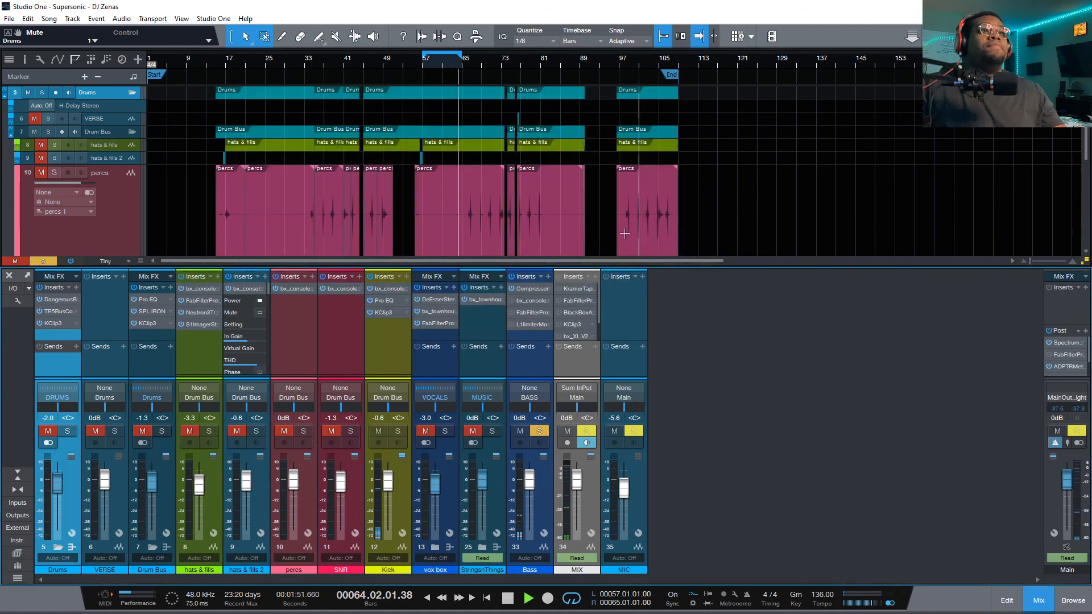
left_click(523, 301)
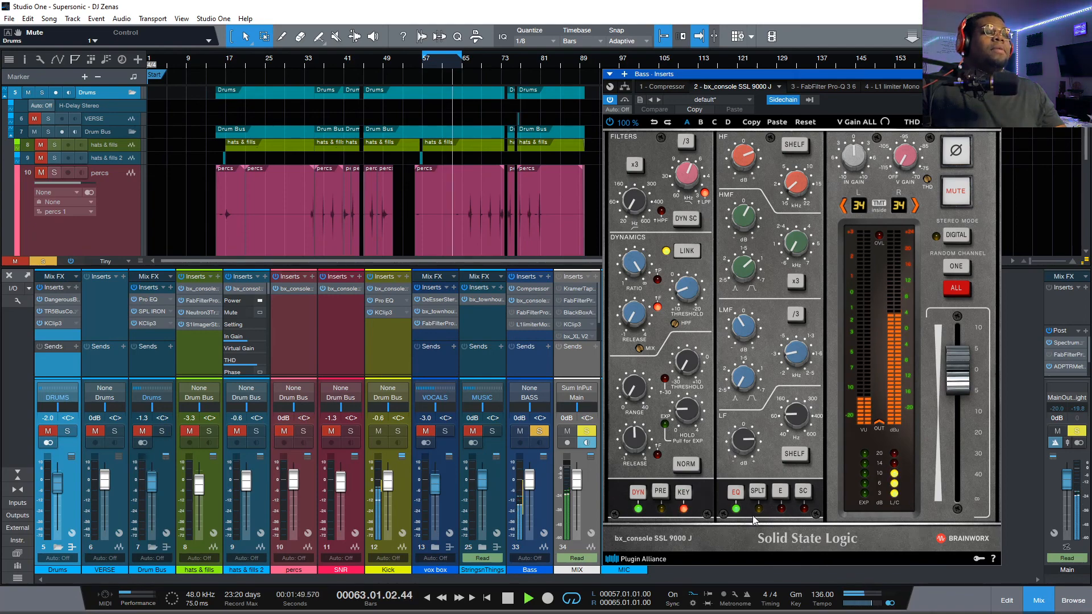
left_click(810, 100)
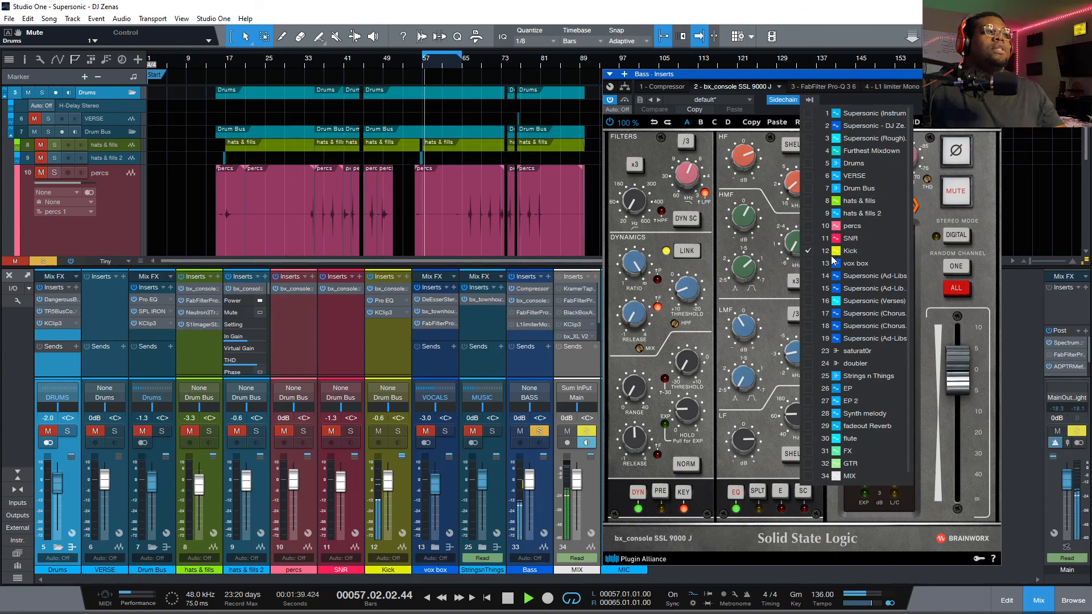
left_click(918, 96)
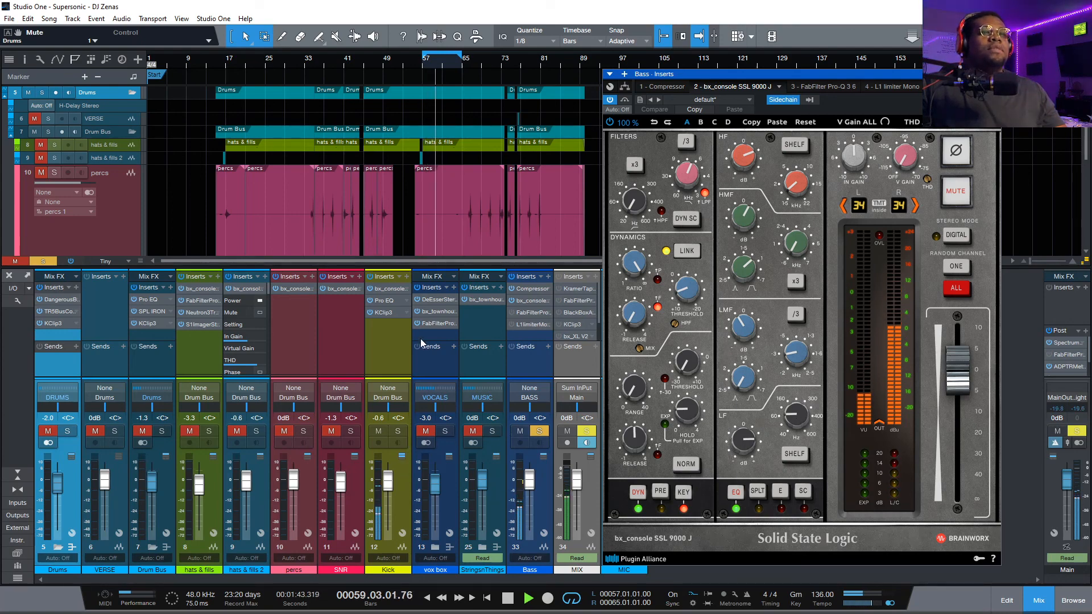
Solo band 1 of the Bass Pro-Q 3 while shifting it to 305.22 Hz, and inspect the L1 limiter Mono settings.
left_click(517, 313)
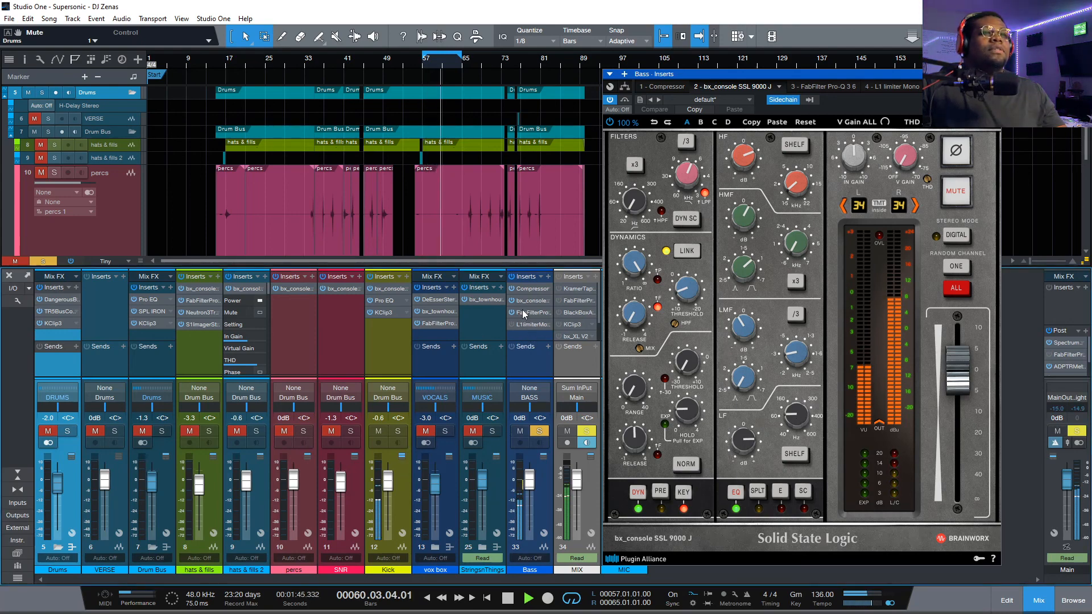
mouse_move(855, 231)
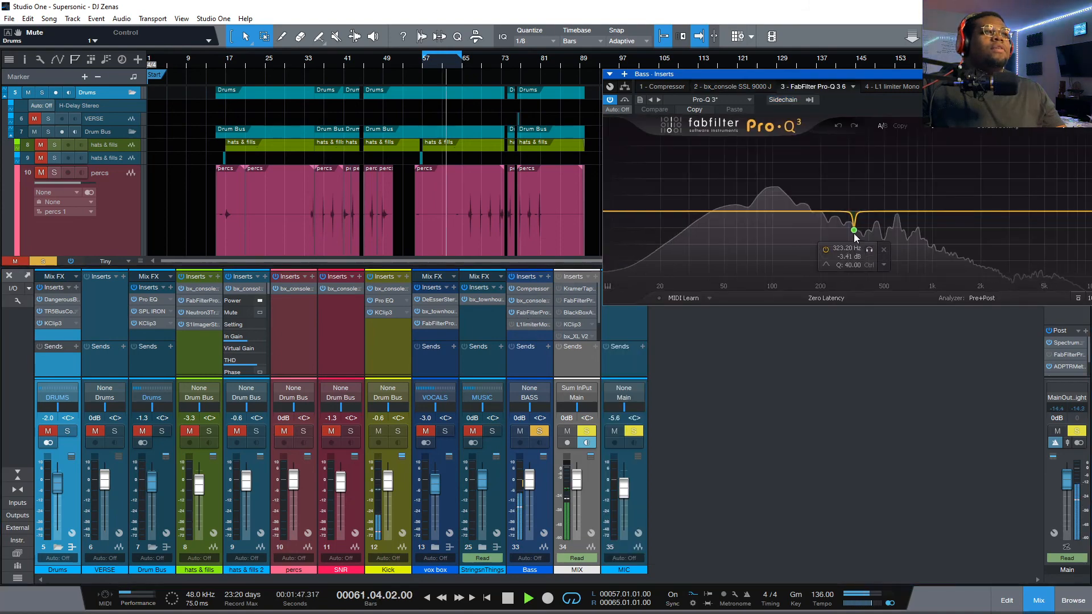
left_click(869, 249)
left_click_drag(869, 247, 864, 119)
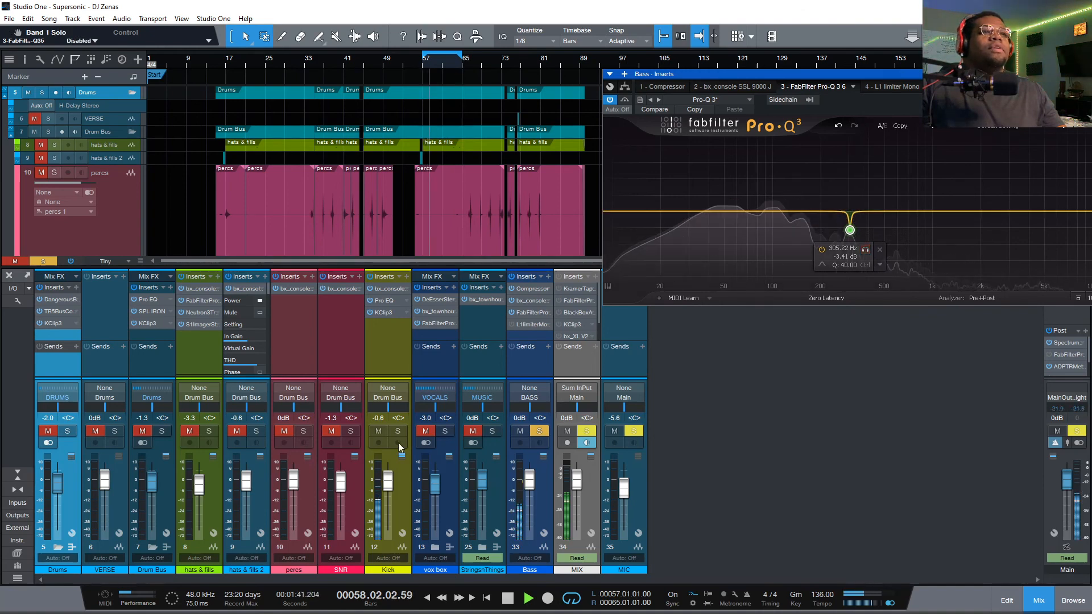
left_click(527, 322)
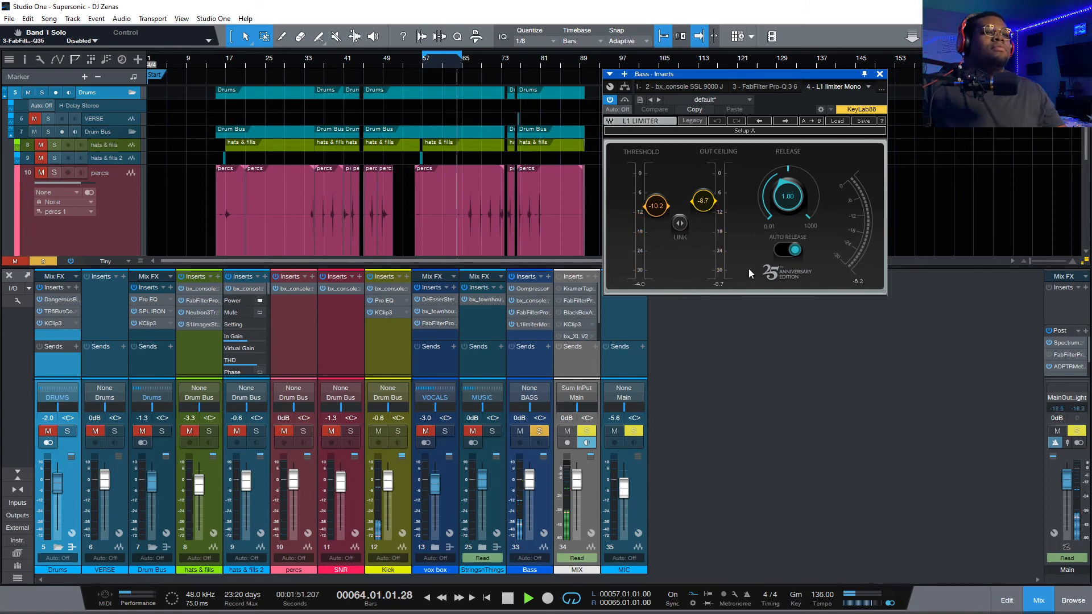
left_click(879, 76)
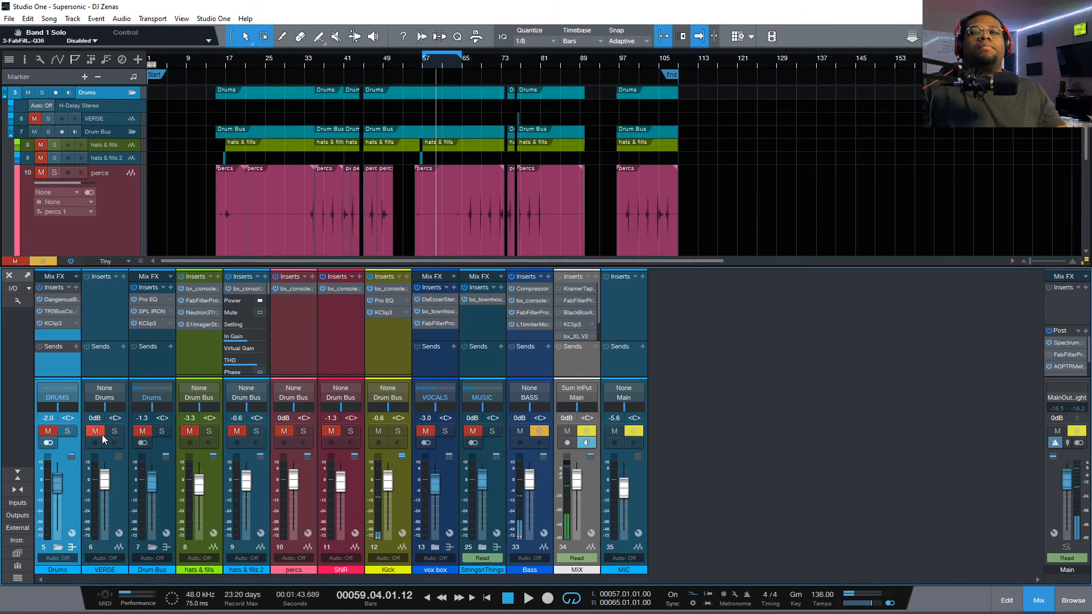
Audition the full Drums bus in solo together with Bass, stop playback, and clear the Drums solo.
left_click(68, 431)
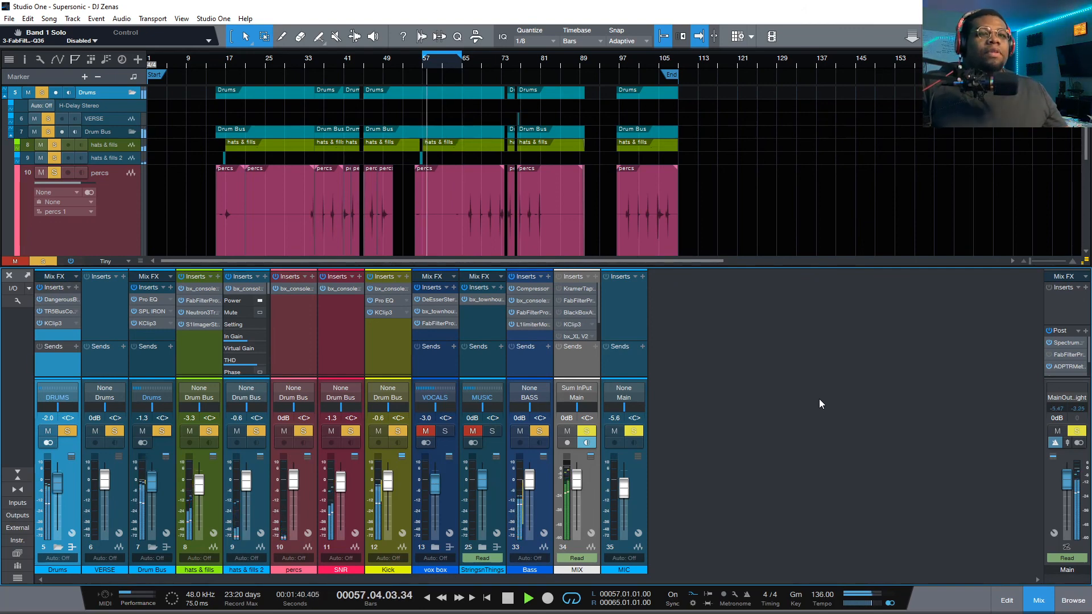
key("space")
left_click(61, 431)
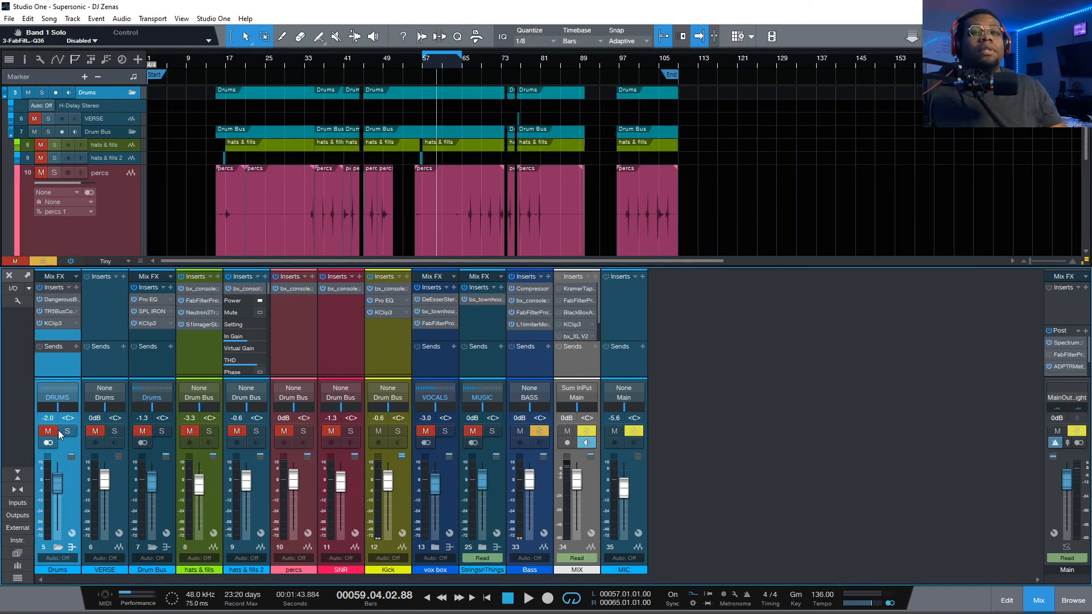
Mute the Kick, solo the Strings n Things bus, and expand its folder to show the individual channels in the mixer.
left_click(380, 433)
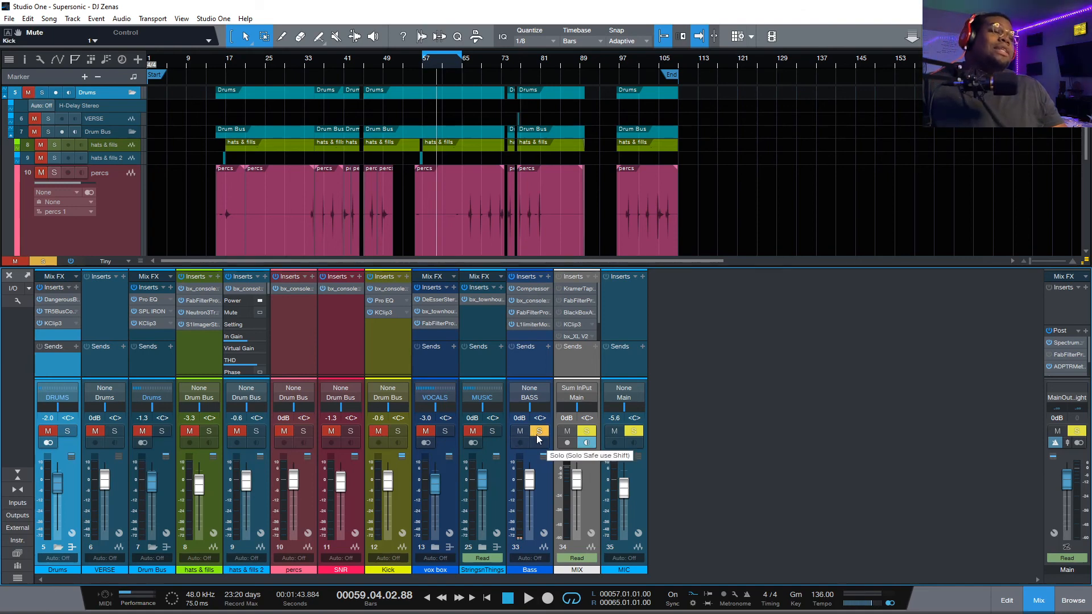
left_click(492, 432)
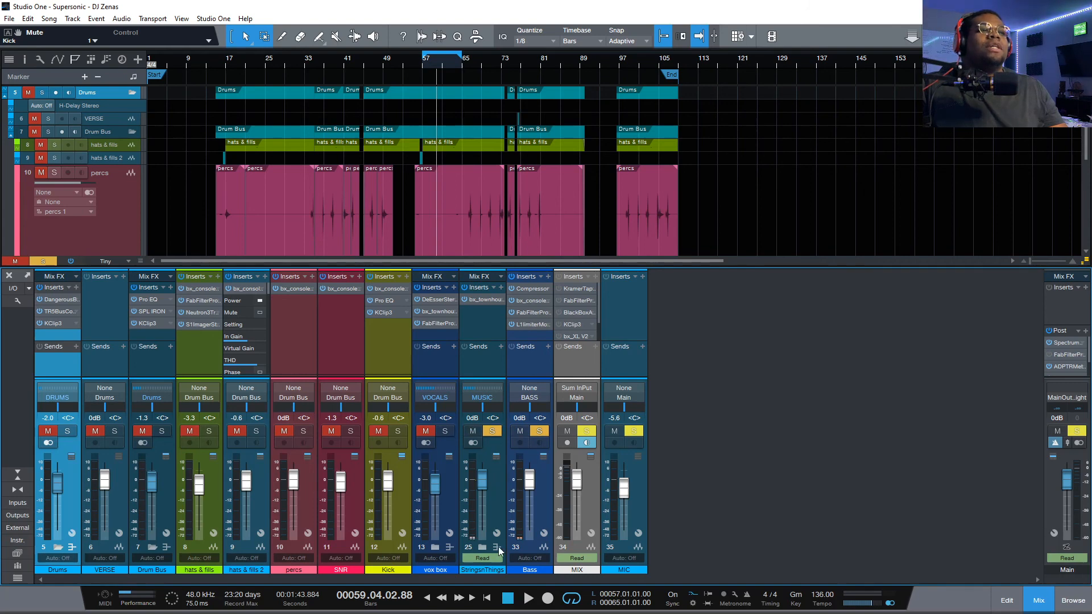
left_click(483, 548)
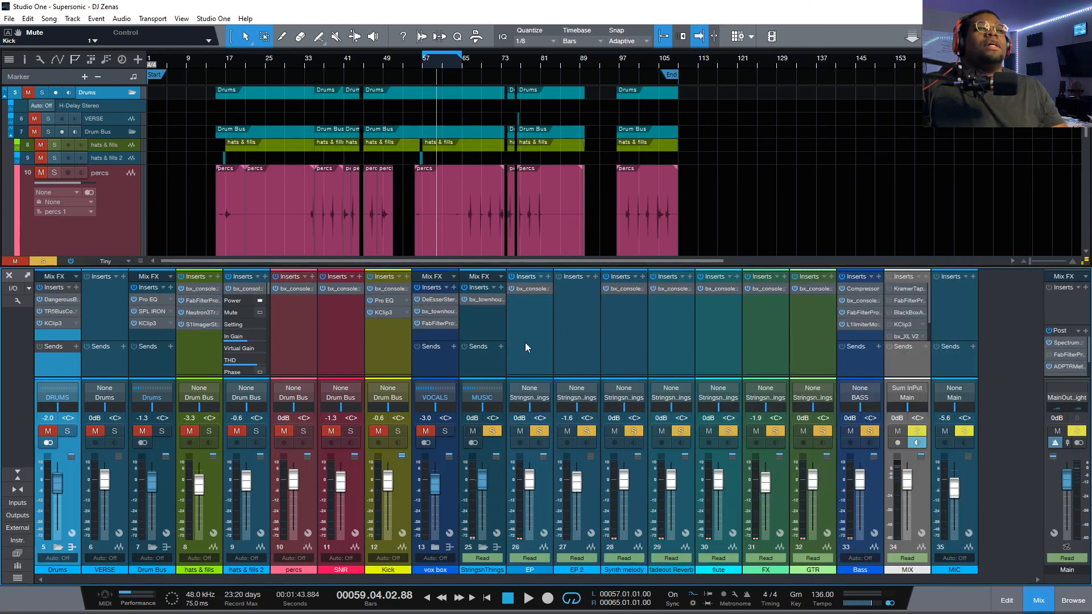
left_click(502, 315)
Reset the arrangement's track height to Tiny and enlarge the arrangement area above the mixer.
scroll(125, 182, "up", 4)
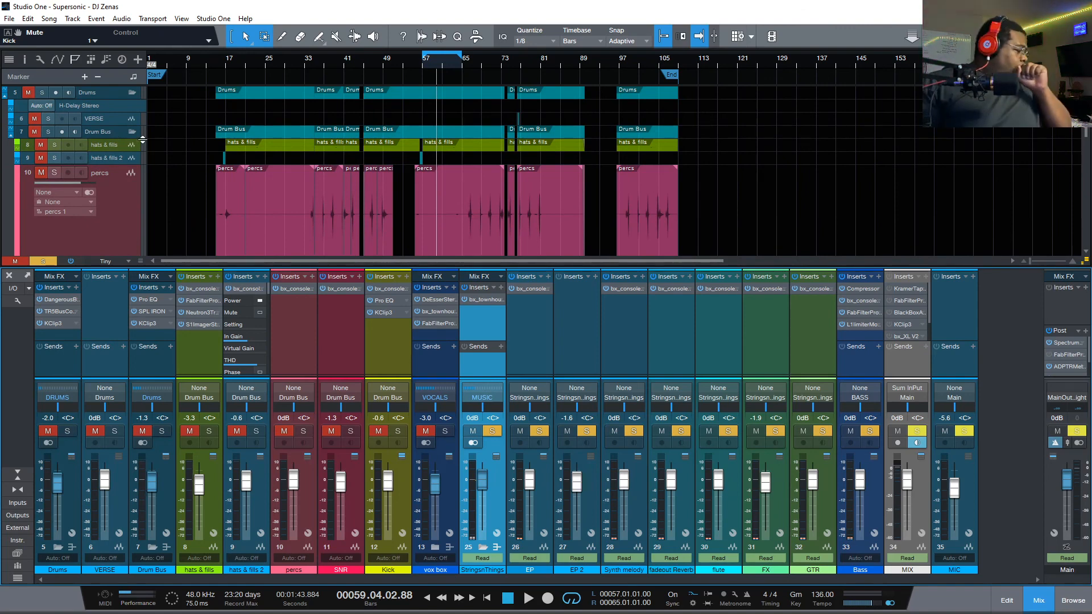
scroll(134, 221, "down", 3)
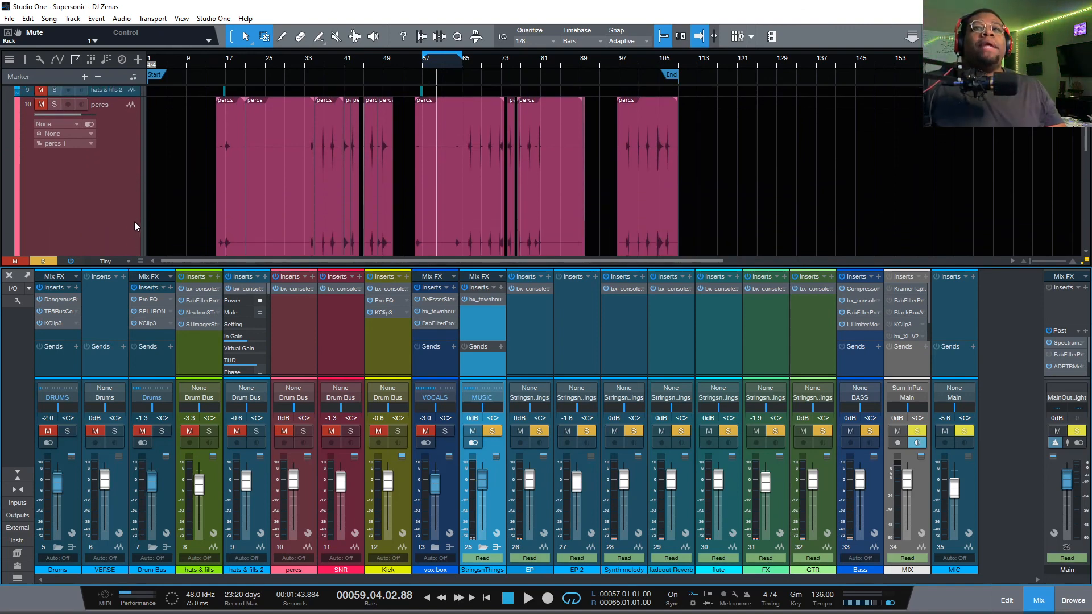
scroll(126, 223, "down", 5)
left_click(116, 262)
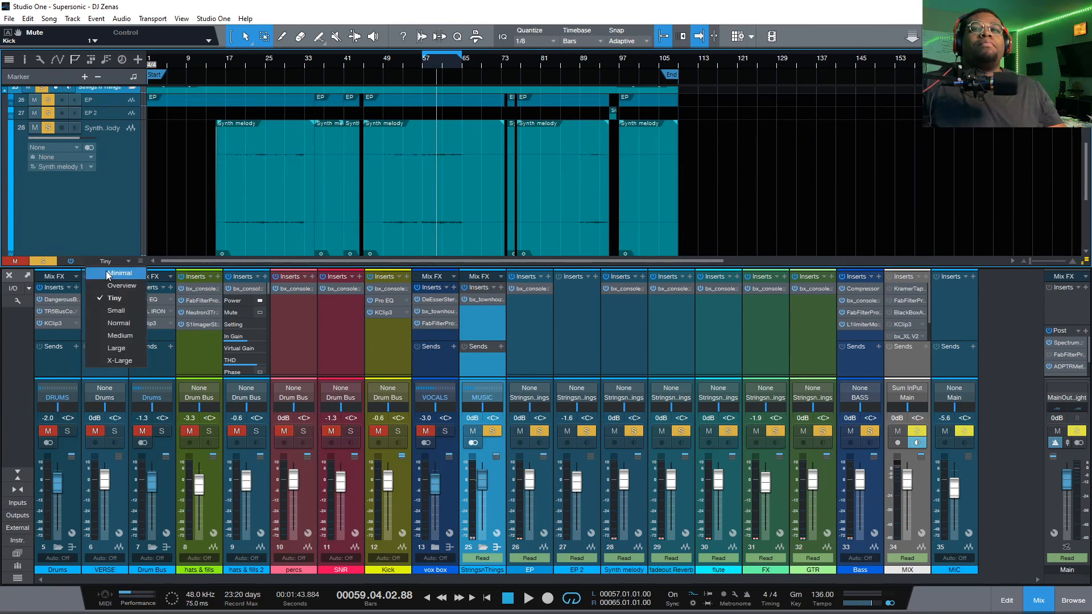
left_click(107, 299)
left_click_drag(122, 271, 192, 356)
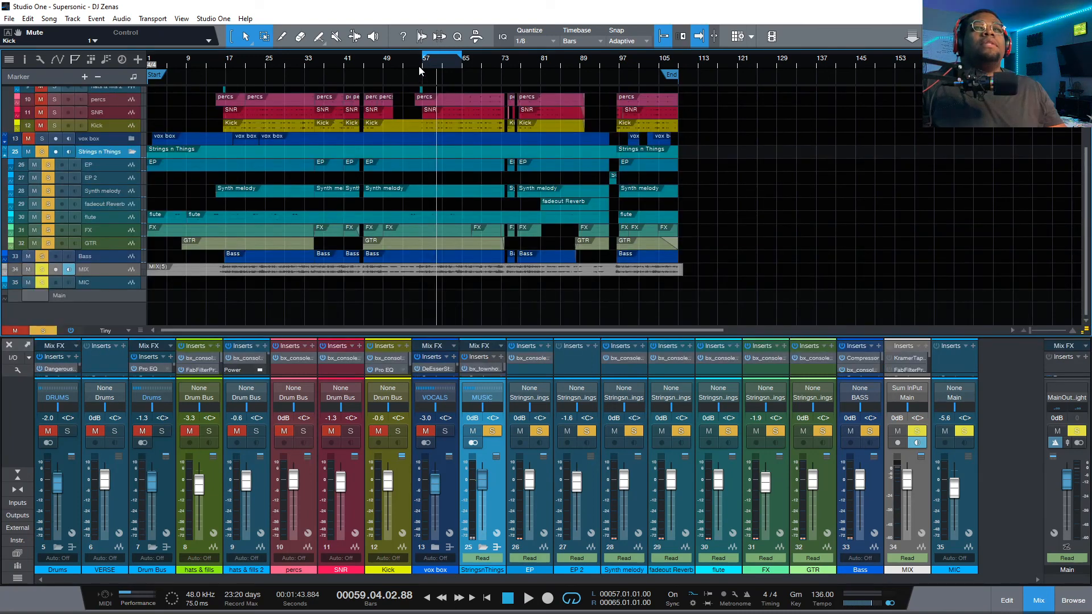
Collapse the Drum Bus and Drums folder tracks and select the EP and FX channels in turn.
scroll(238, 203, "up", 3)
left_click(132, 133)
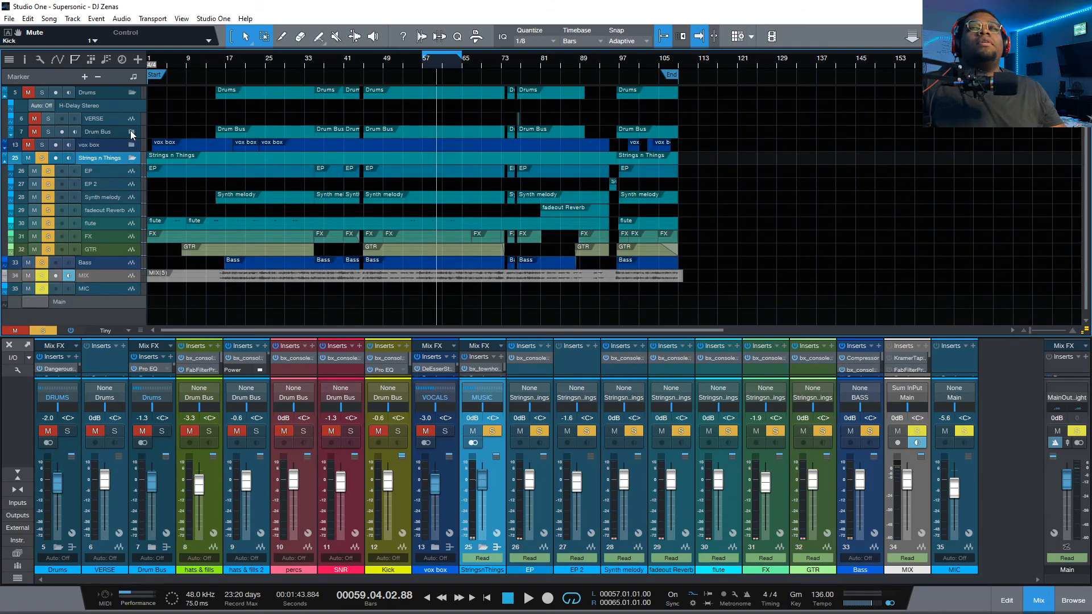
left_click(133, 93)
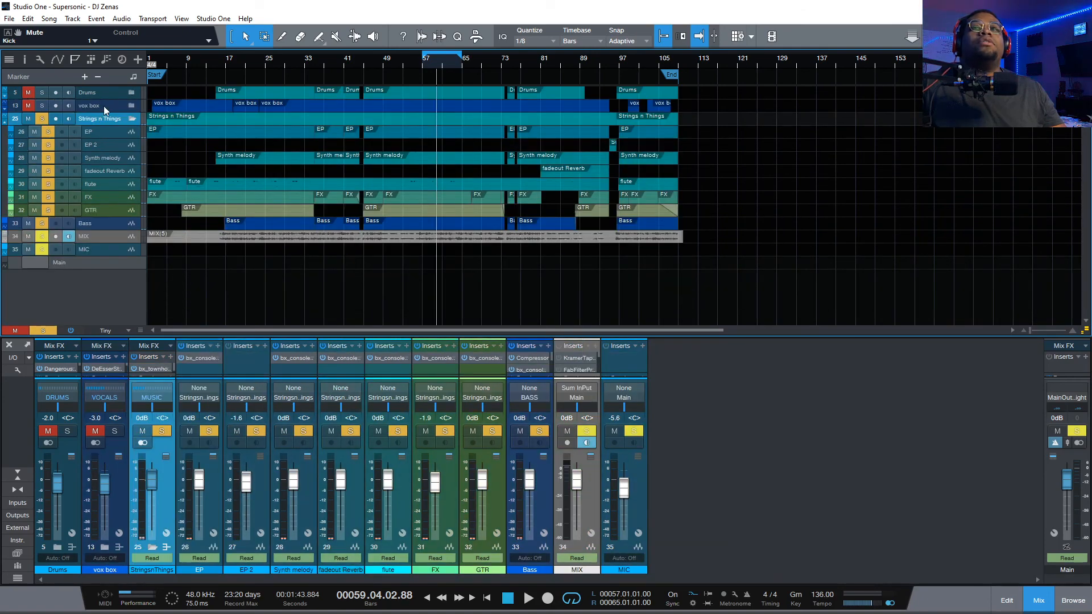
left_click(122, 135)
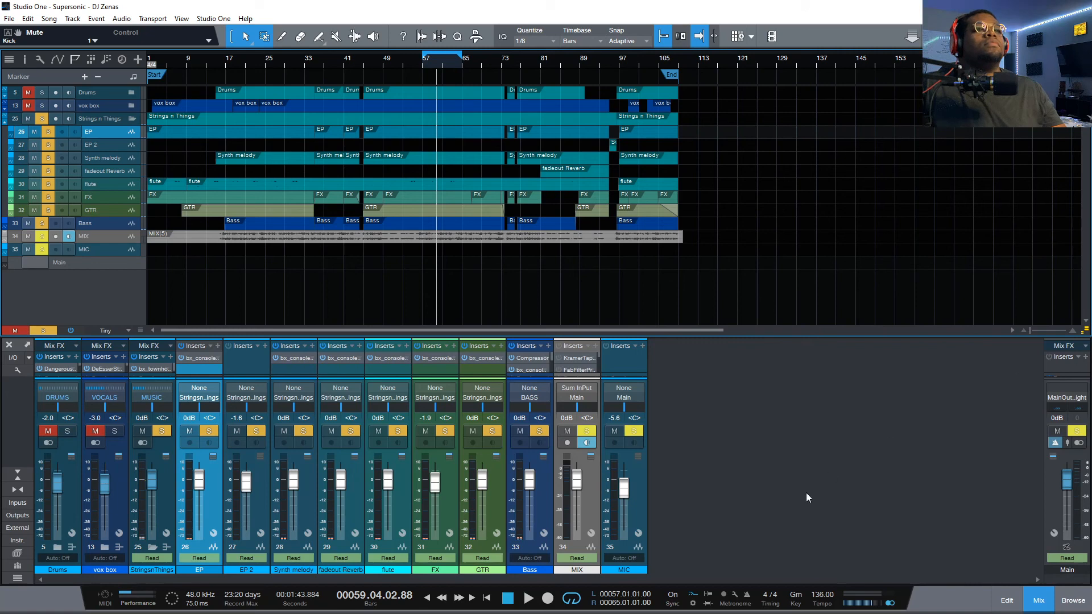
left_click(452, 458)
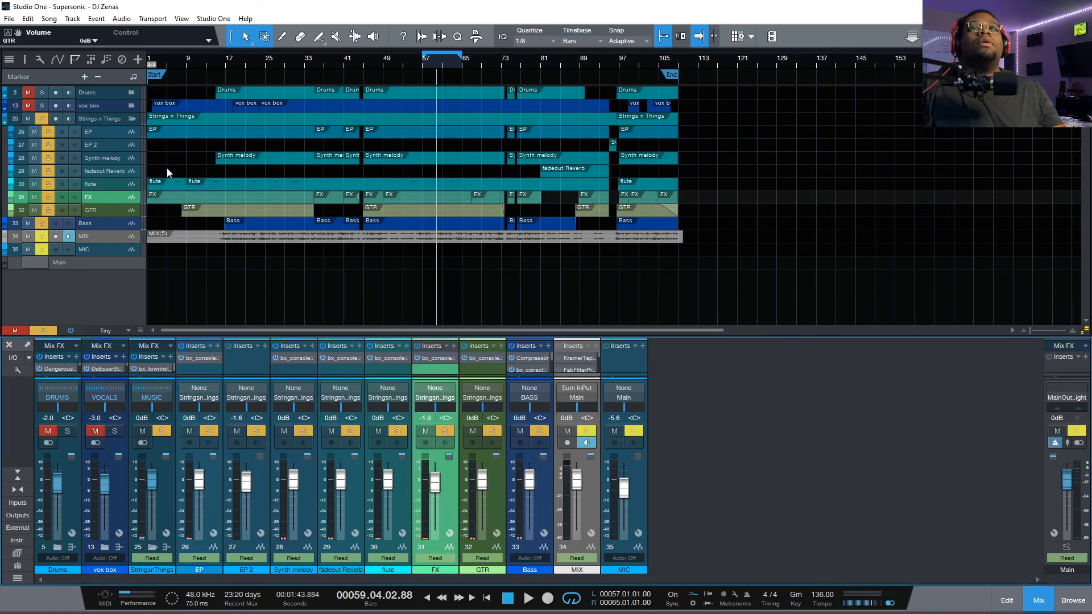
Increase the heights of the Strings n Things and flute tracks and magnify the waveforms in the arrangement.
left_click_drag(137, 126, 138, 148)
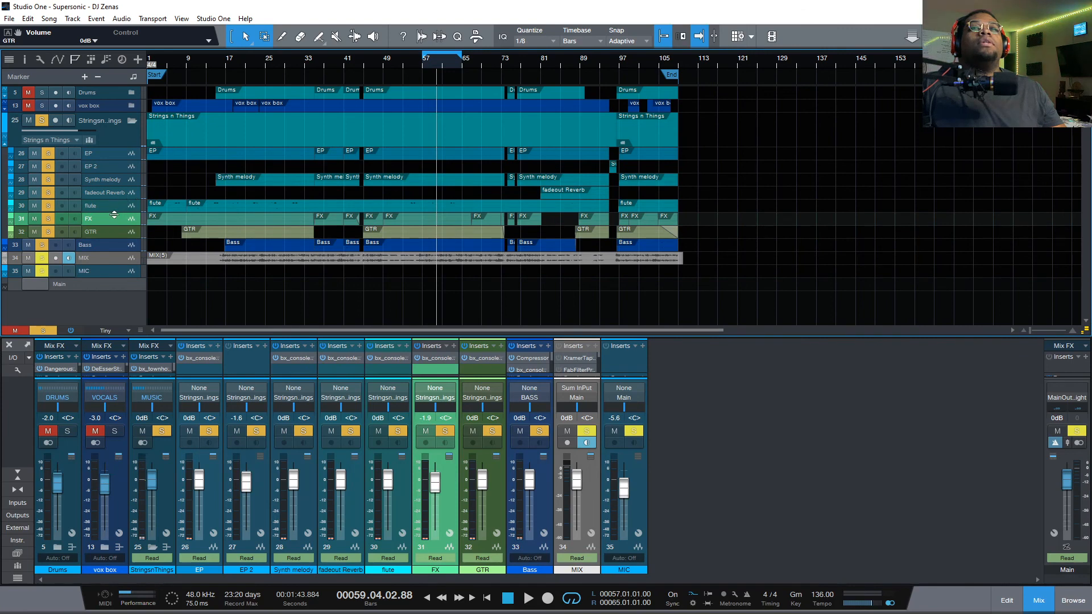
left_click_drag(114, 214, 114, 298)
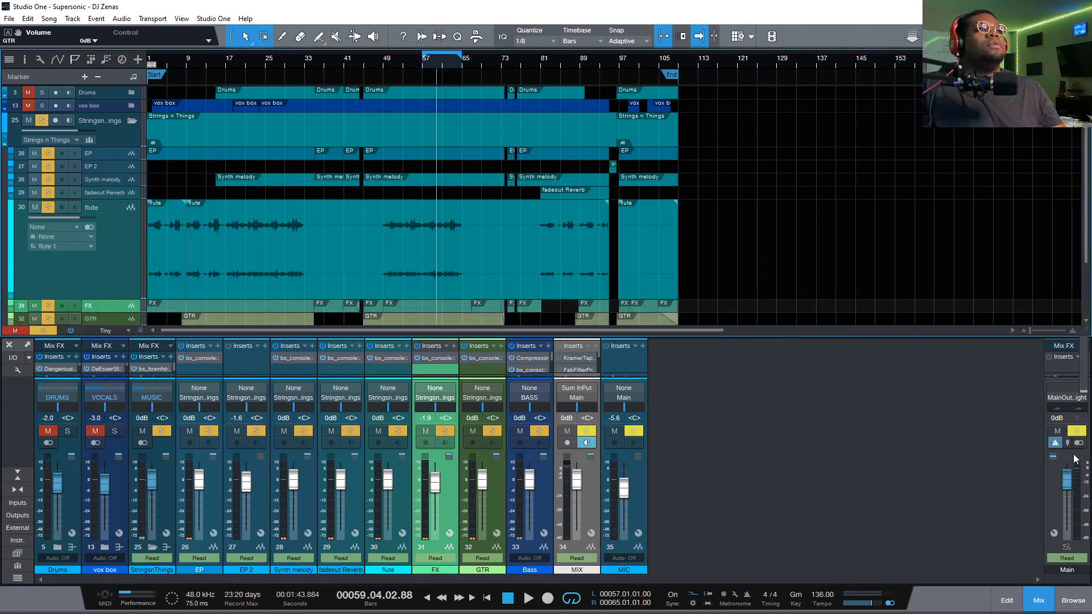
left_click_drag(1074, 455, 1061, 384)
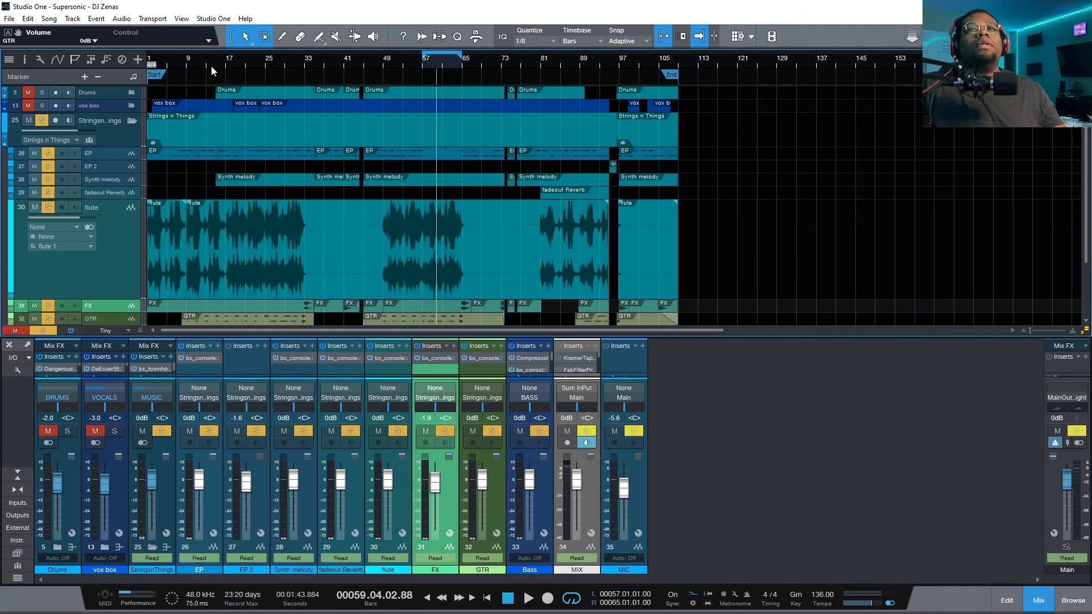
Place the playhead at bar 14, select the EP and EP 2 tracks in turn, and enlarge the Synth melody track.
left_click(210, 66)
left_click(98, 153)
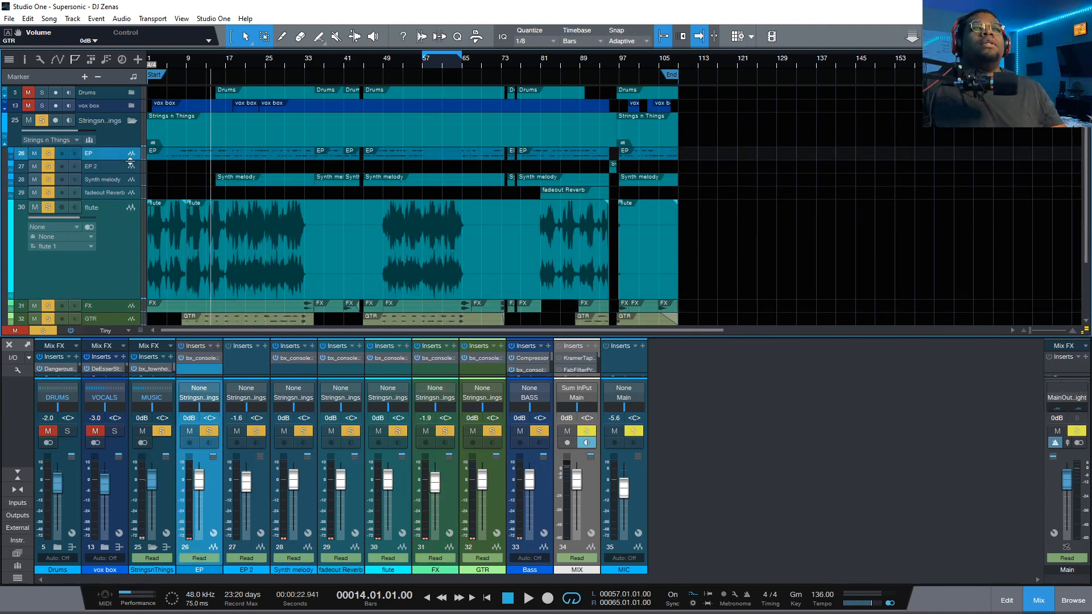
left_click(107, 181)
left_click(111, 164)
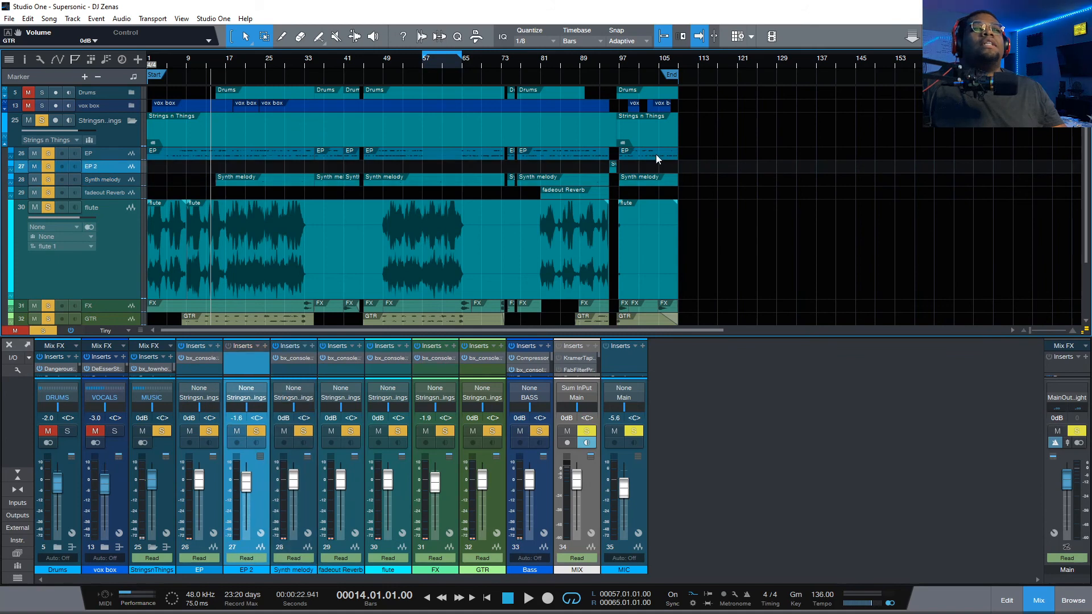
left_click(111, 179)
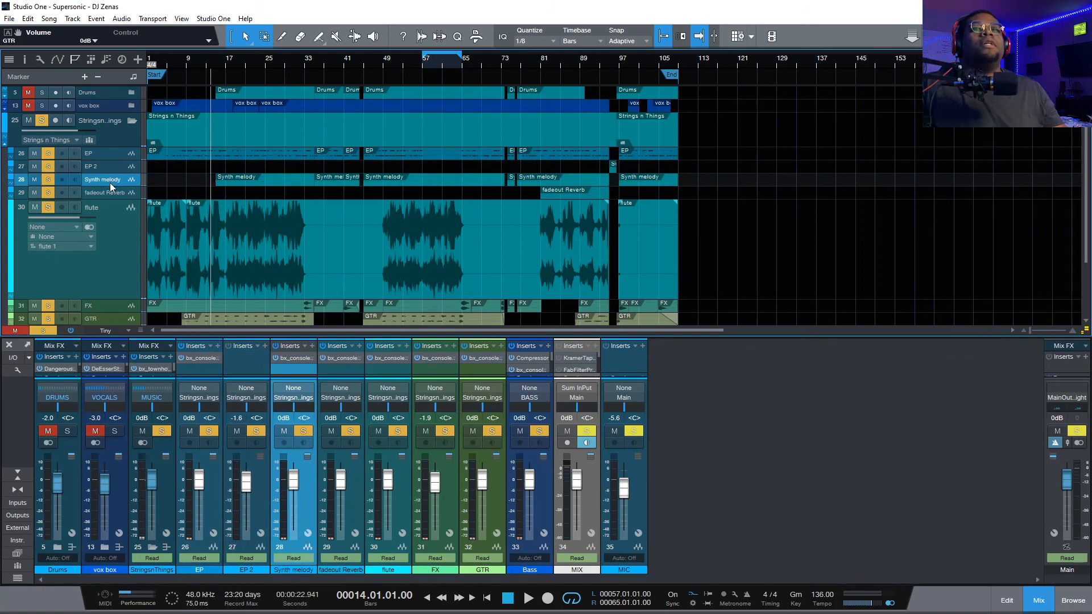
left_click_drag(112, 186, 119, 225)
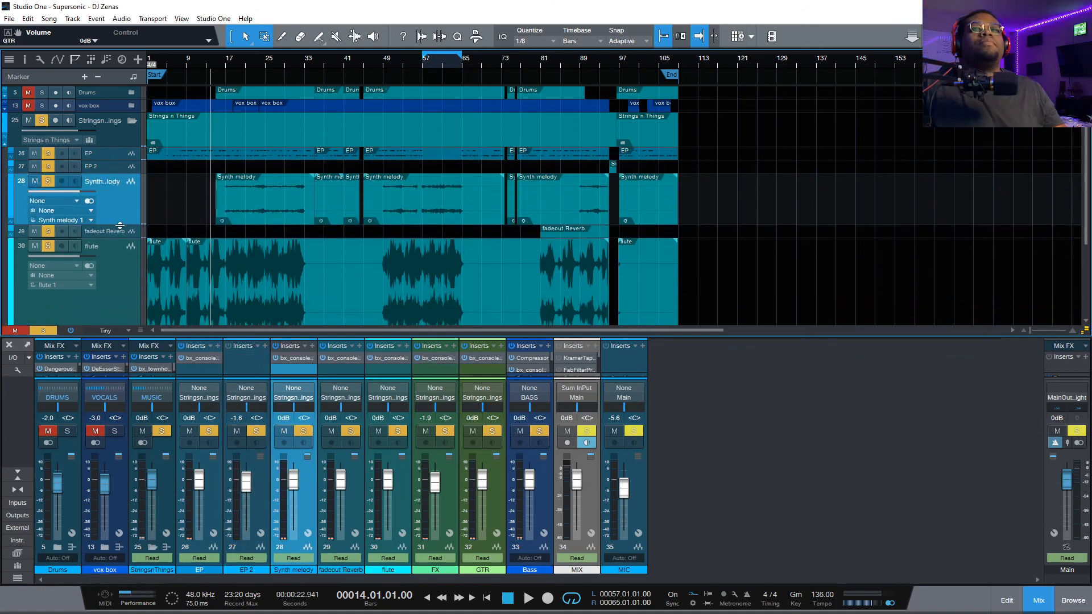
Enlarge the FX and GTR tracks so their waveforms show, selecting the FX track and finally the GTR track.
scroll(121, 222, "down", 1)
scroll(128, 262, "down", 2)
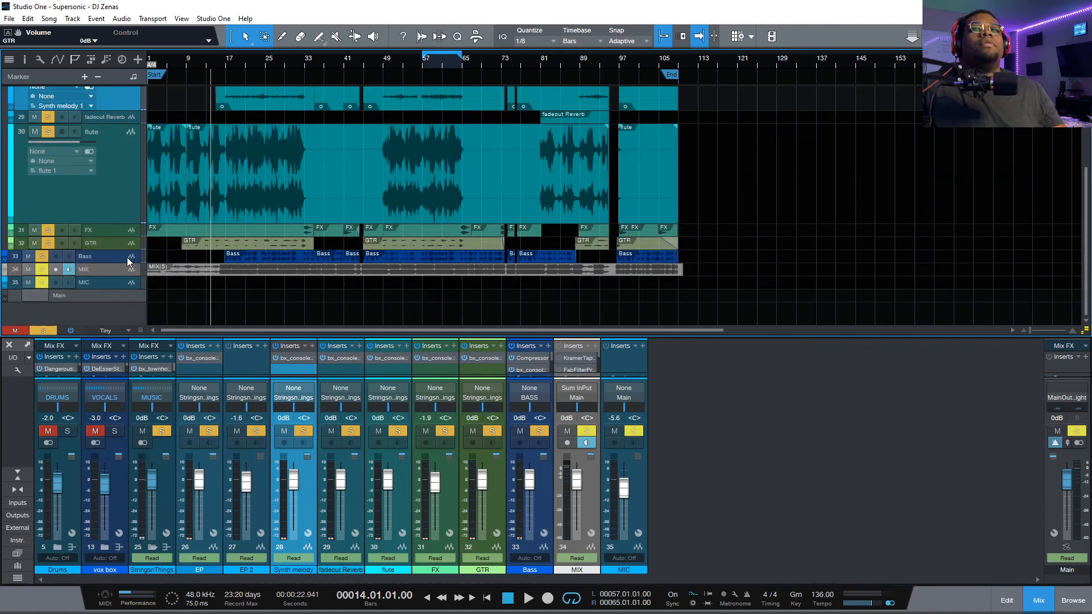
left_click_drag(121, 238, 105, 334)
left_click(133, 256)
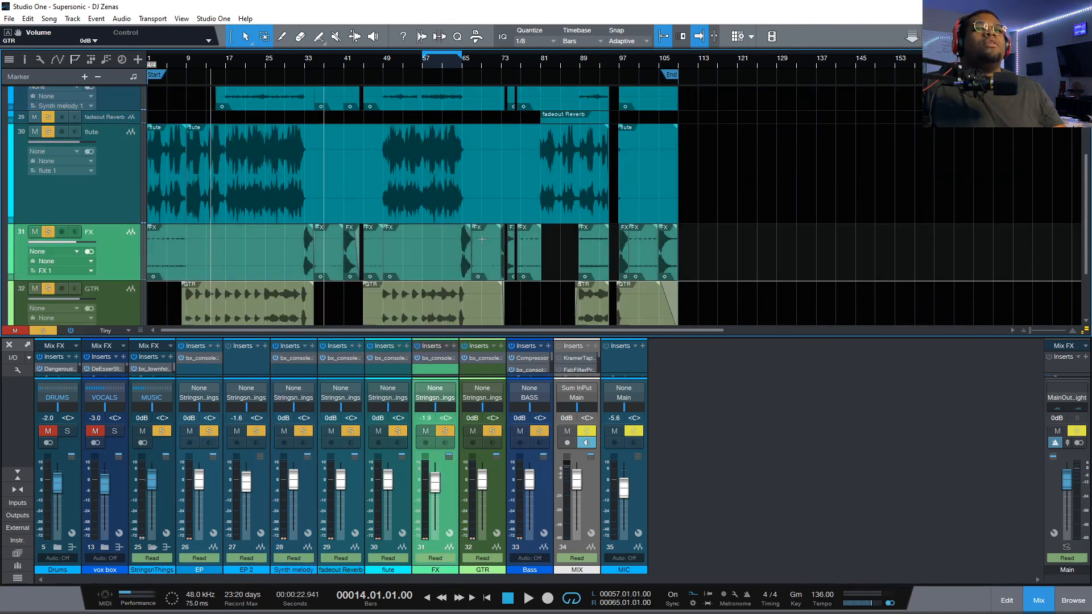
scroll(356, 255, "down", 1)
scroll(356, 254, "down", 1)
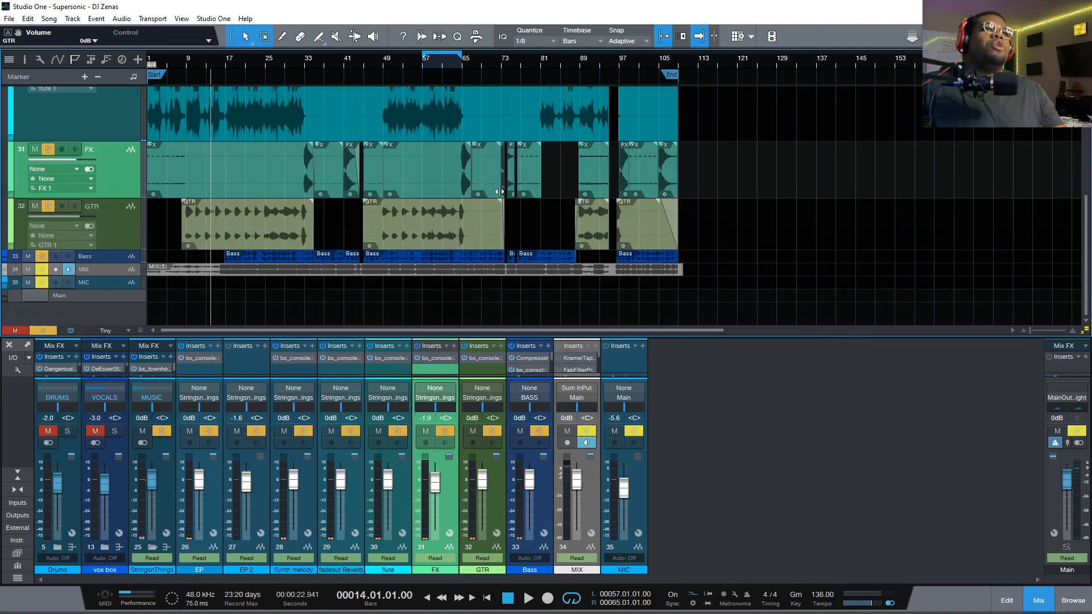
left_click(114, 240)
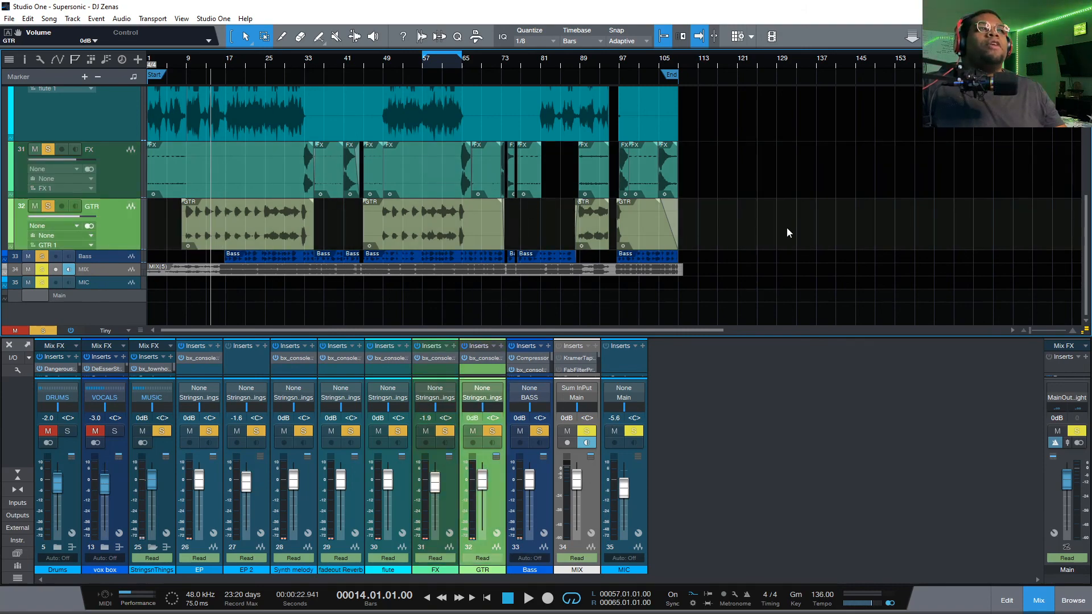
Play the soloed Strings n Things channels from bar 17, mute the Bass channel during playback, and stop.
scroll(787, 232, "up", 5)
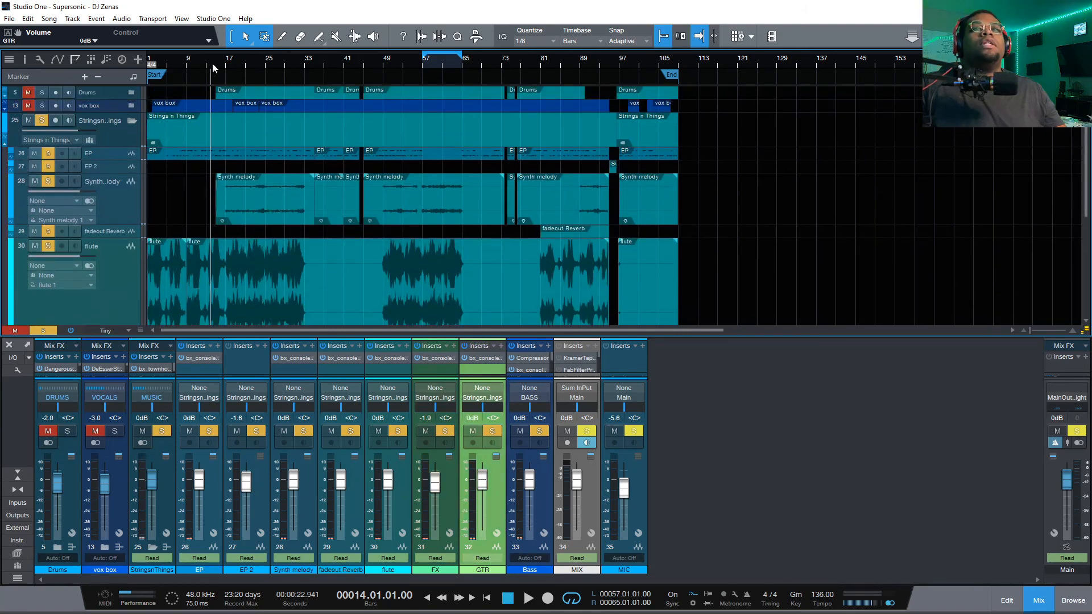
left_click(225, 62)
key("space")
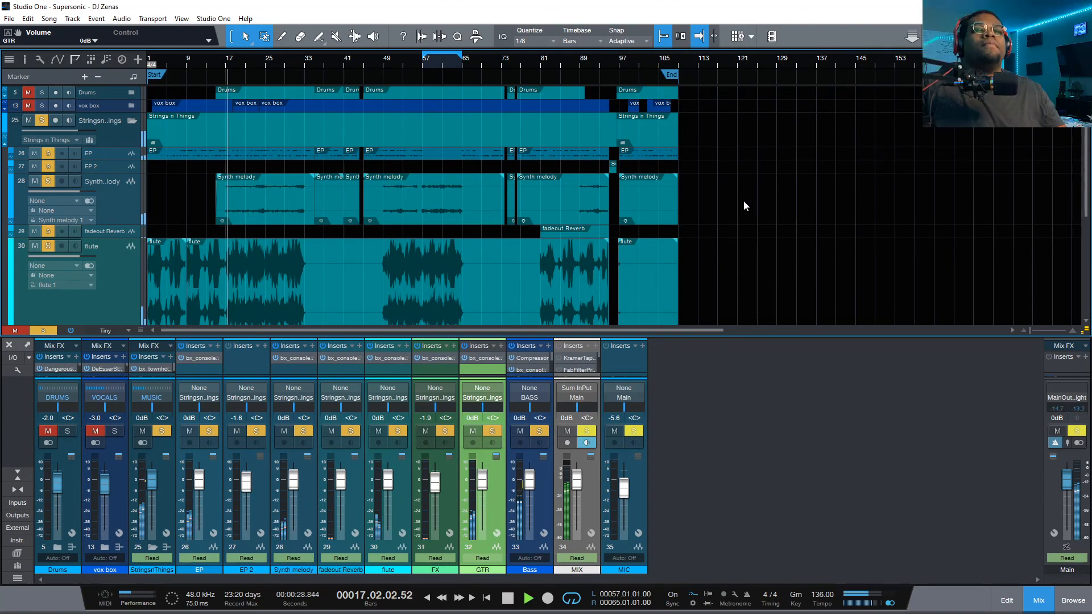
scroll(722, 203, "down", 4)
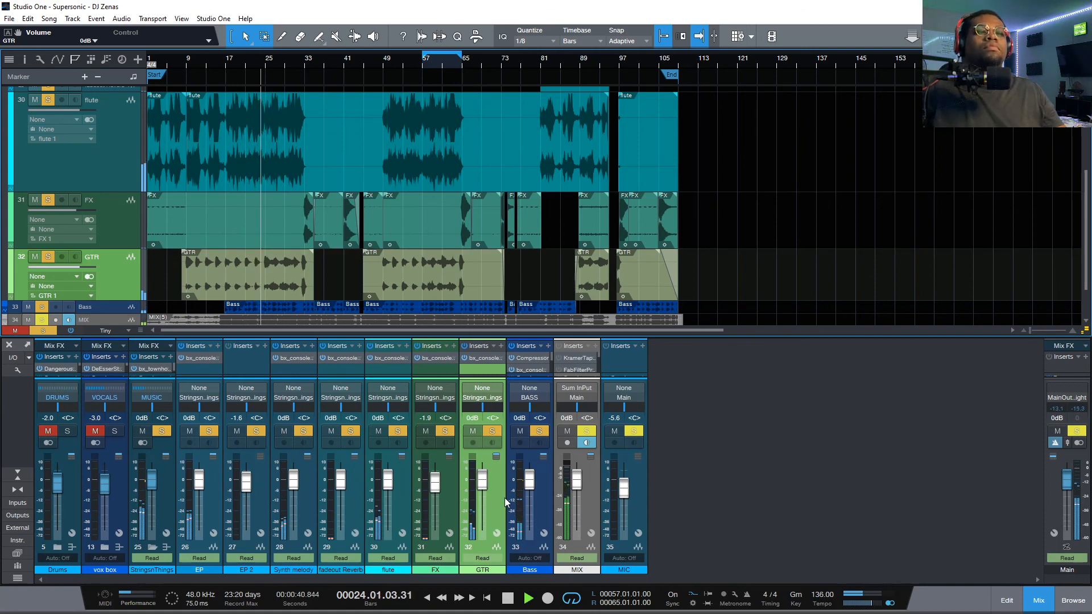
scroll(352, 202, "down", 2)
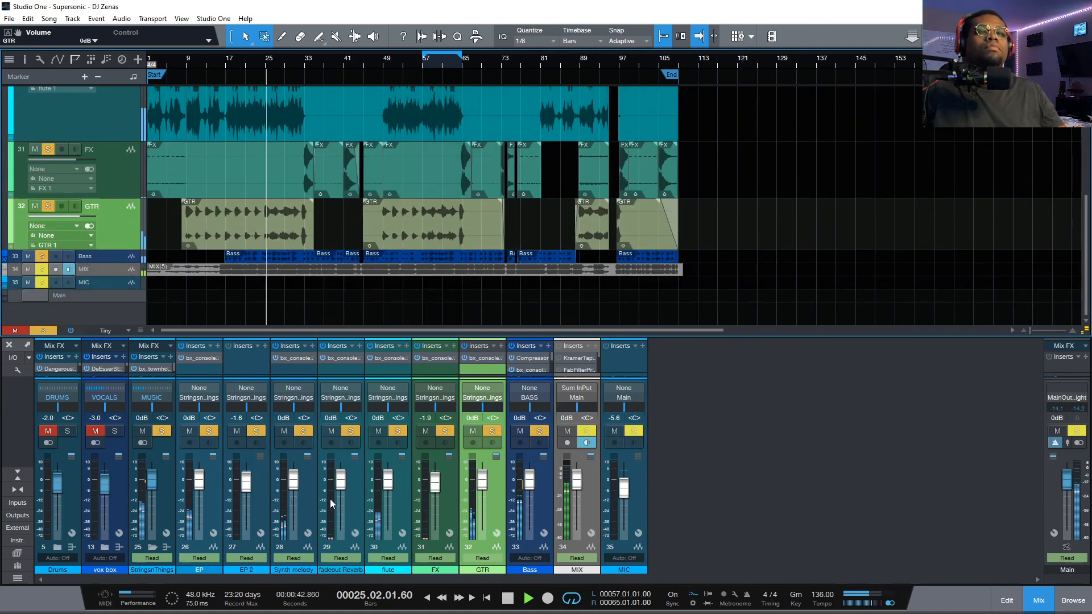
left_click(523, 430)
key("space")
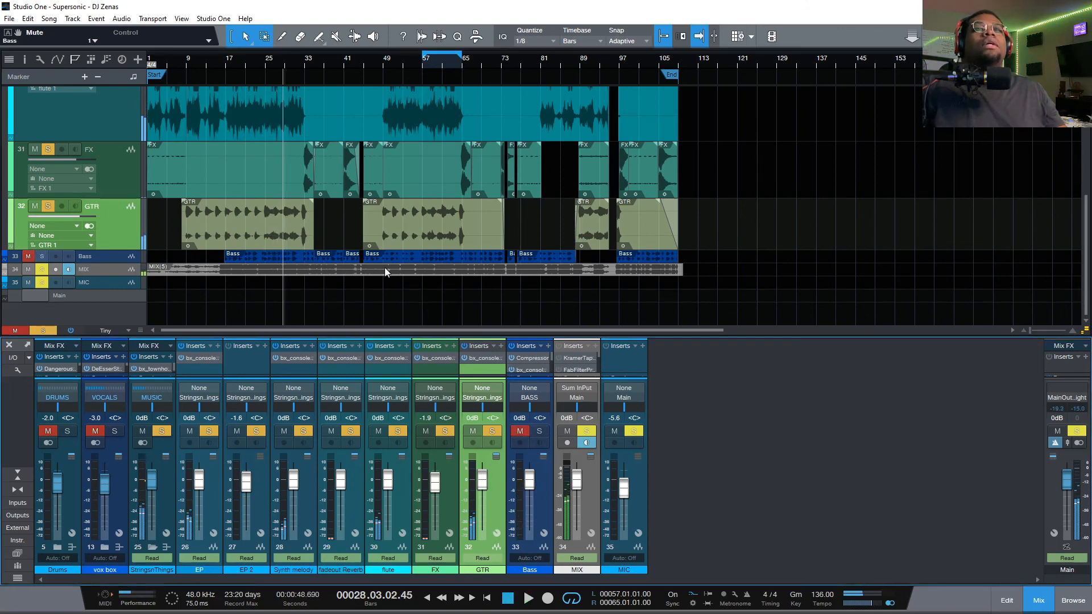
Audition the Strings n Things channels without Bass from bar 33, and stop playback.
scroll(289, 236, "up", 5)
scroll(376, 213, "down", 5)
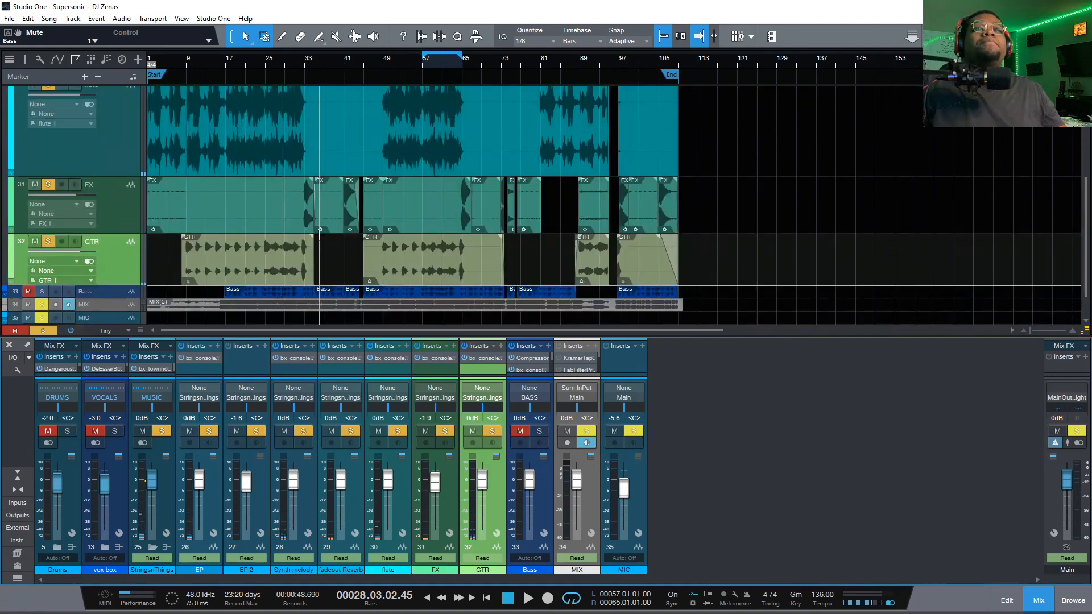
scroll(341, 171, "up", 2)
left_click(305, 67)
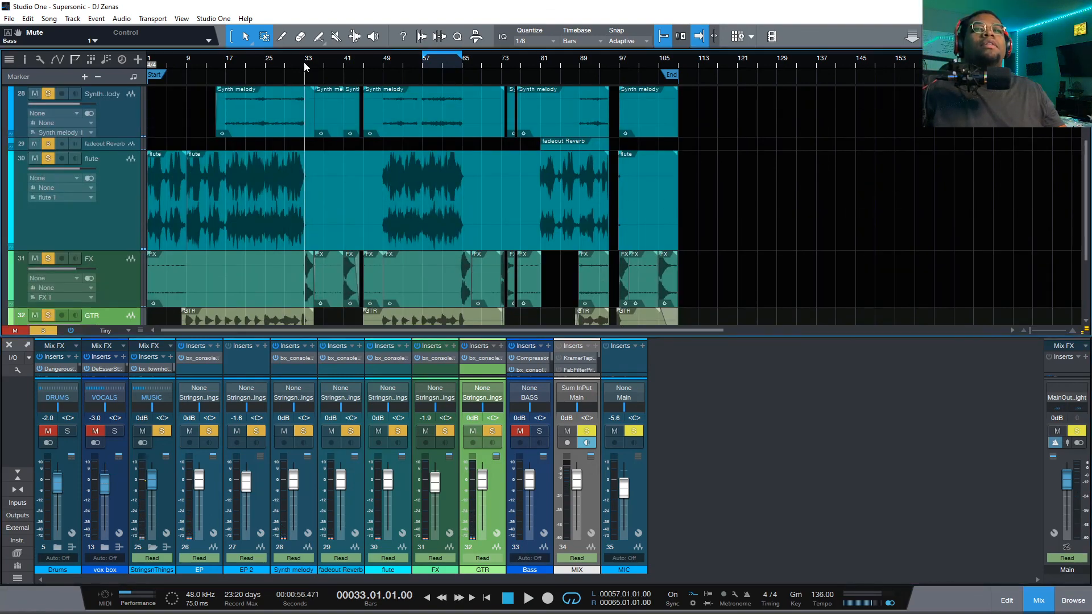
key("space")
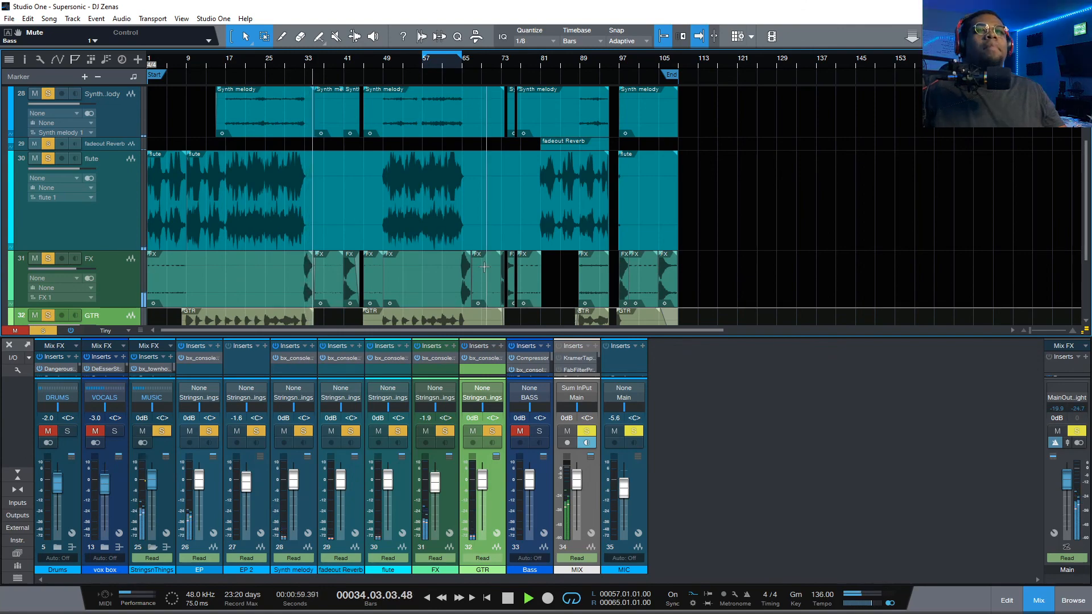
key("space")
Select the EP track, open its bx_console SSL 9000 J insert, and resume playback.
scroll(327, 241, "up", 3)
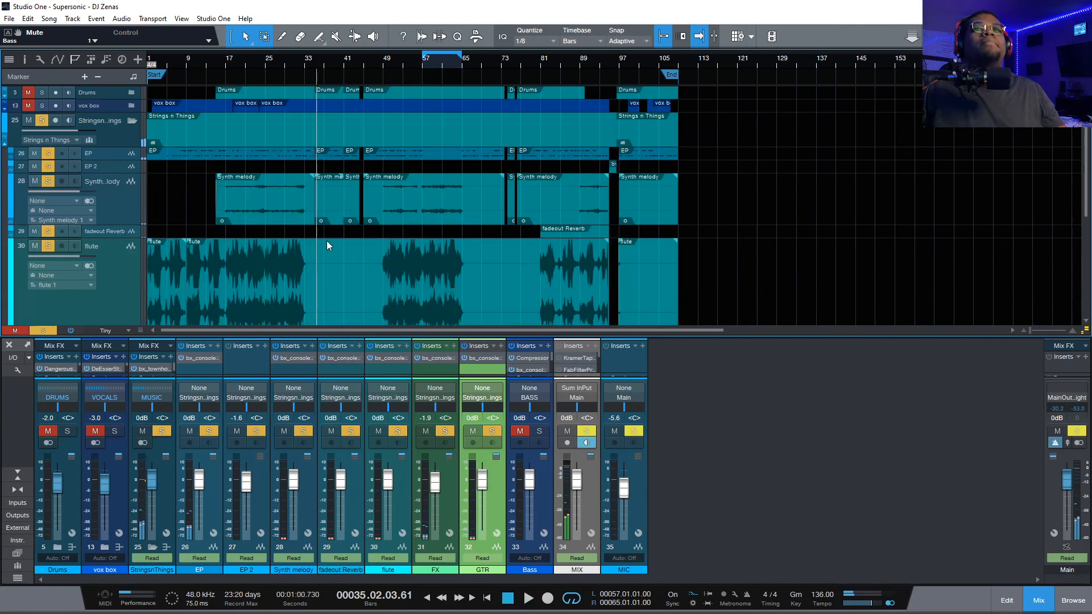
scroll(296, 222, "up", 2)
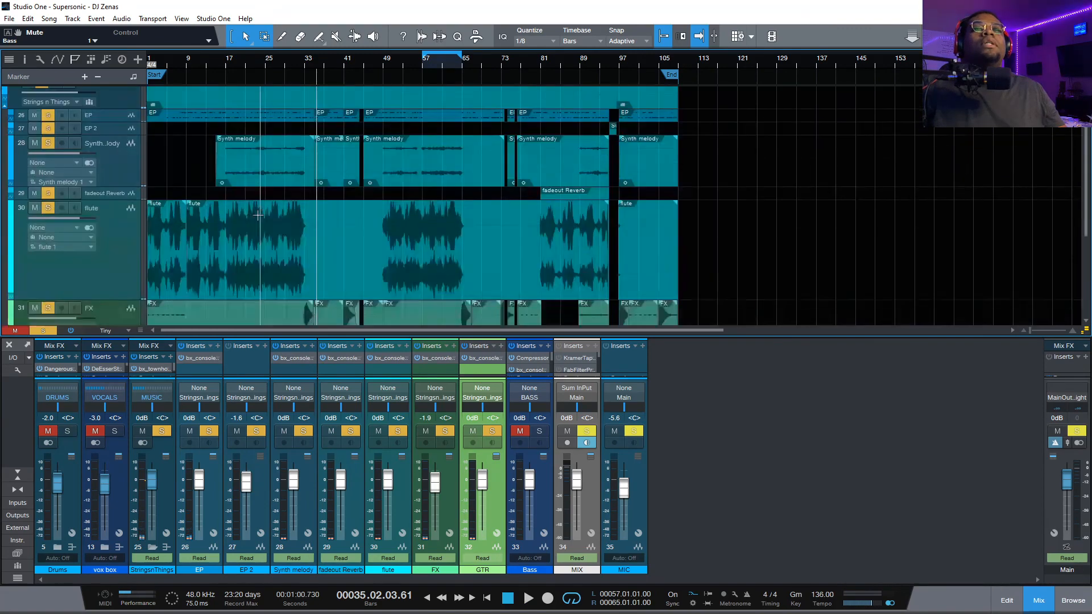
left_click(104, 152)
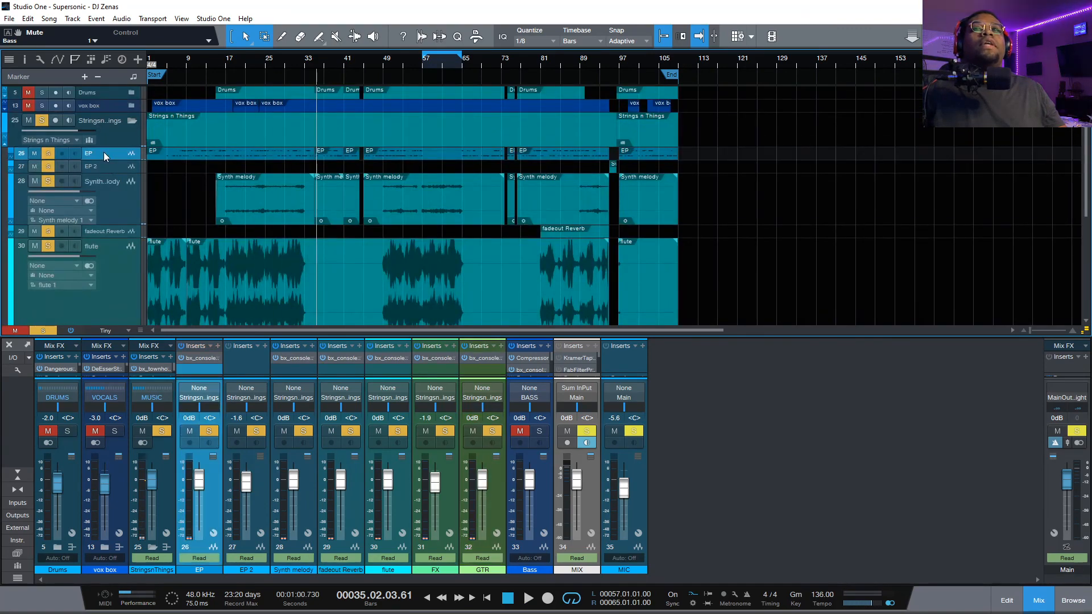
left_click(200, 357)
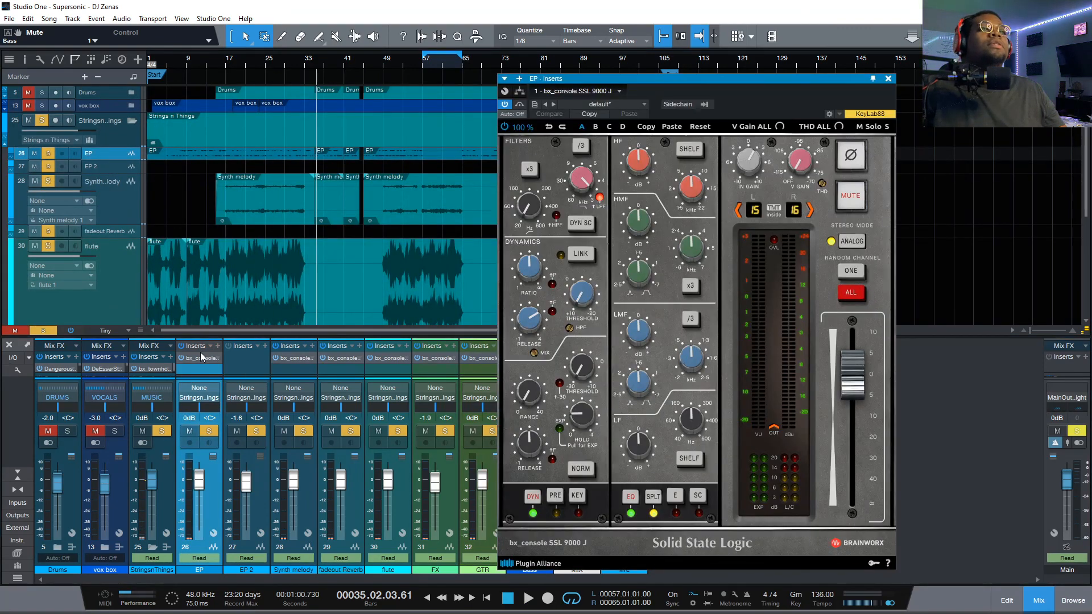
key("space")
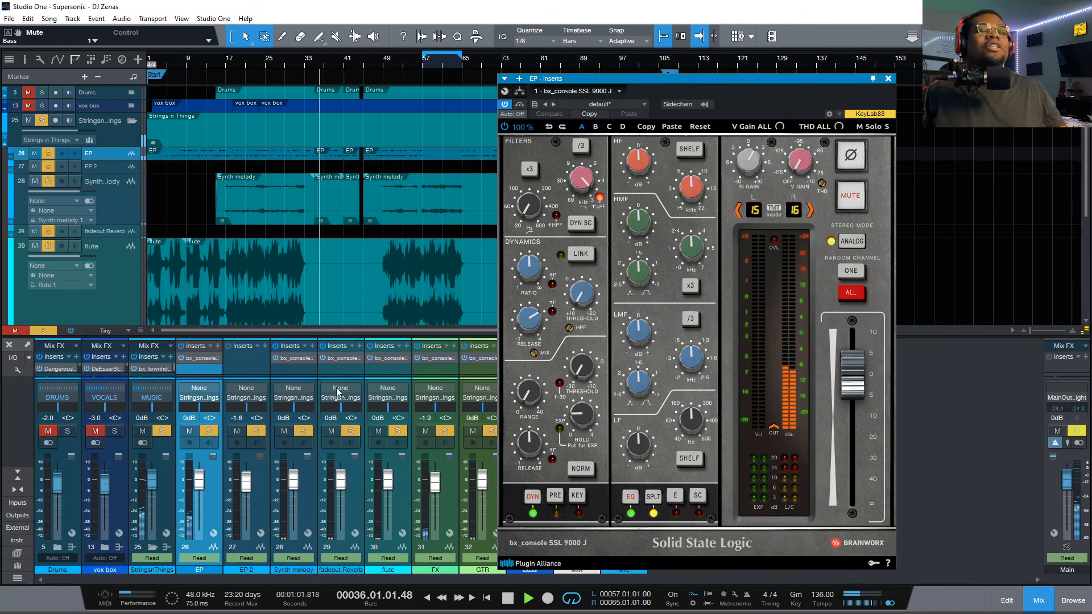
Inspect the inserts of the EP 2, Synth melody, fadeout Reverb, flute, FX and GTR channels in turn during playback.
left_click(244, 361)
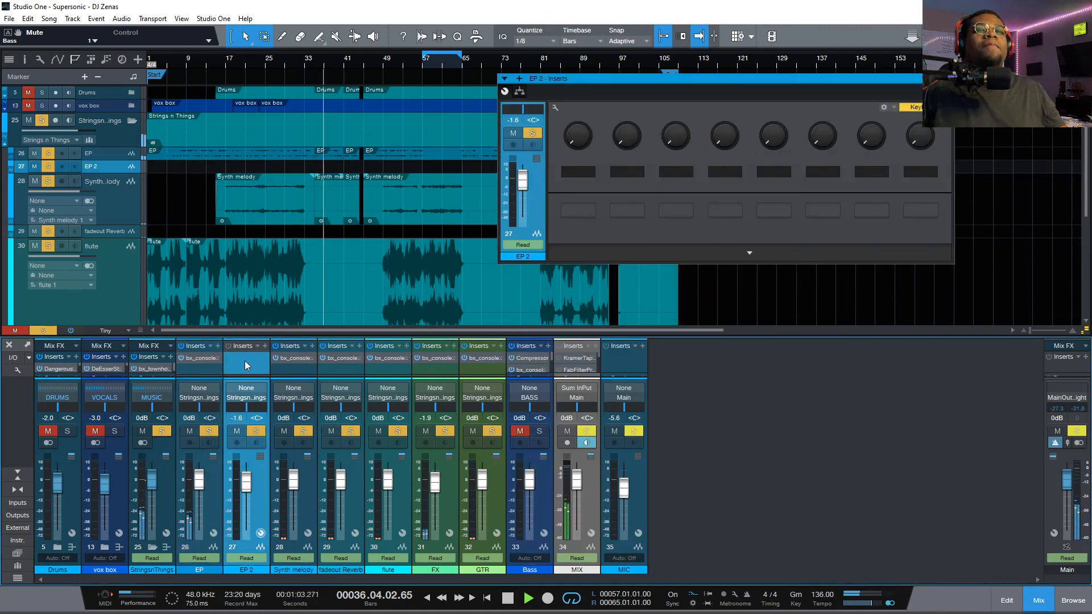
left_click(299, 359)
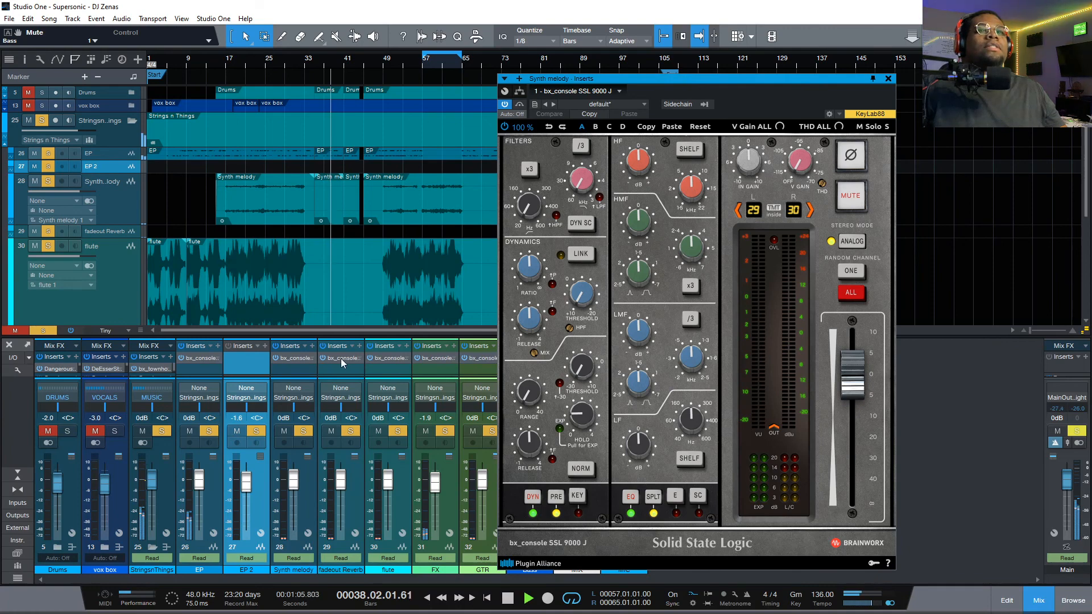
left_click(340, 358)
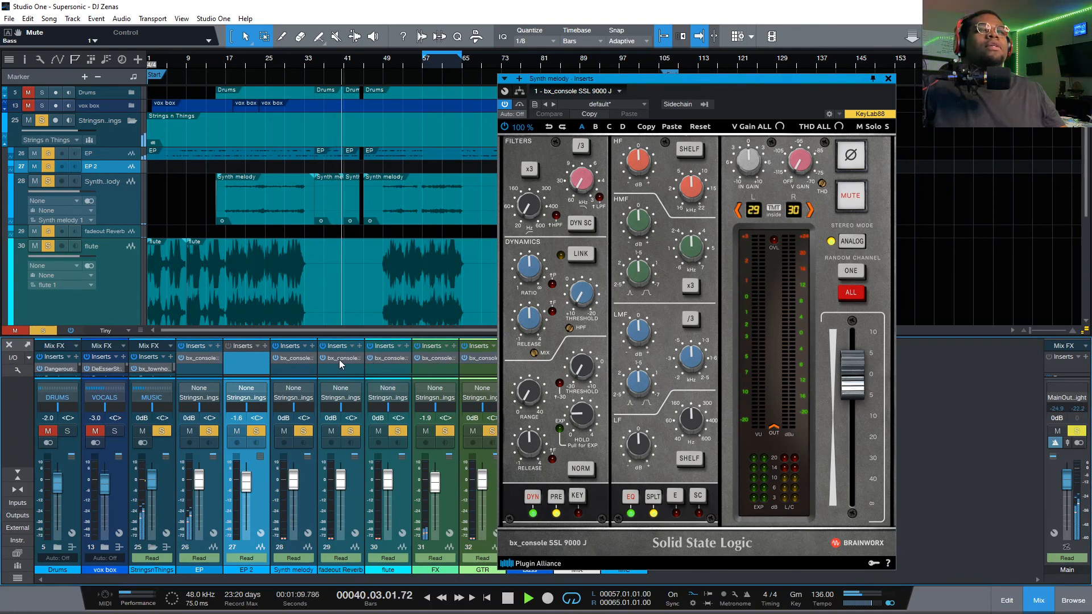
left_click(391, 357)
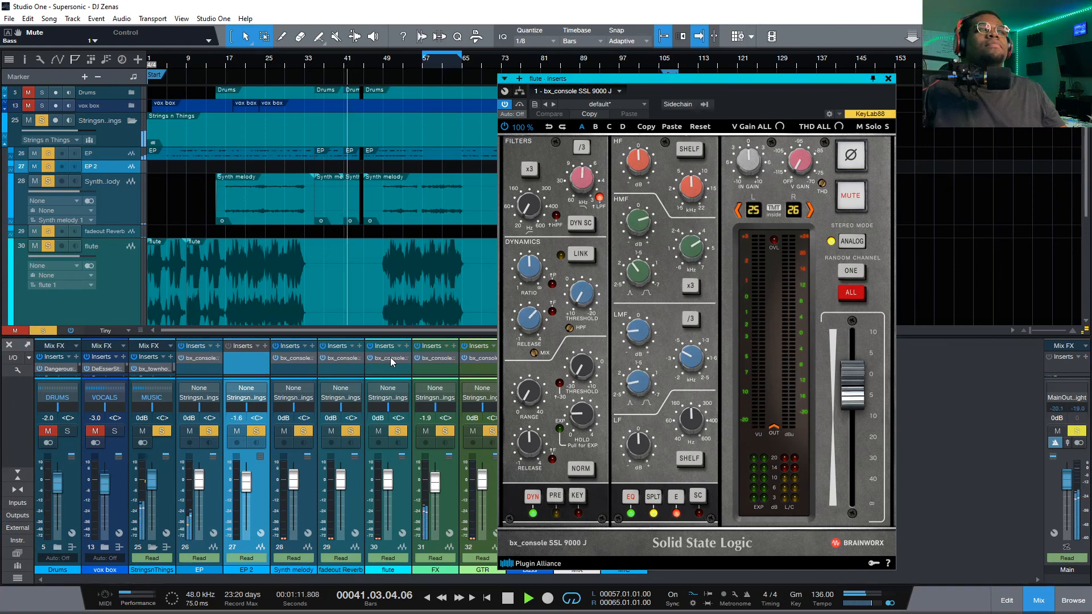
left_click(442, 359)
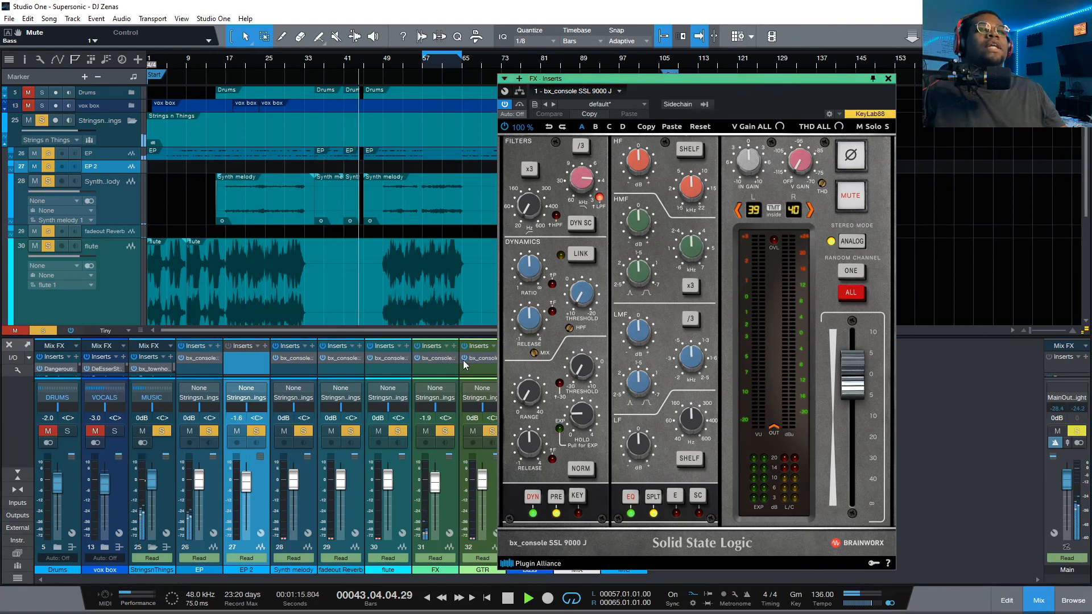
left_click(485, 360)
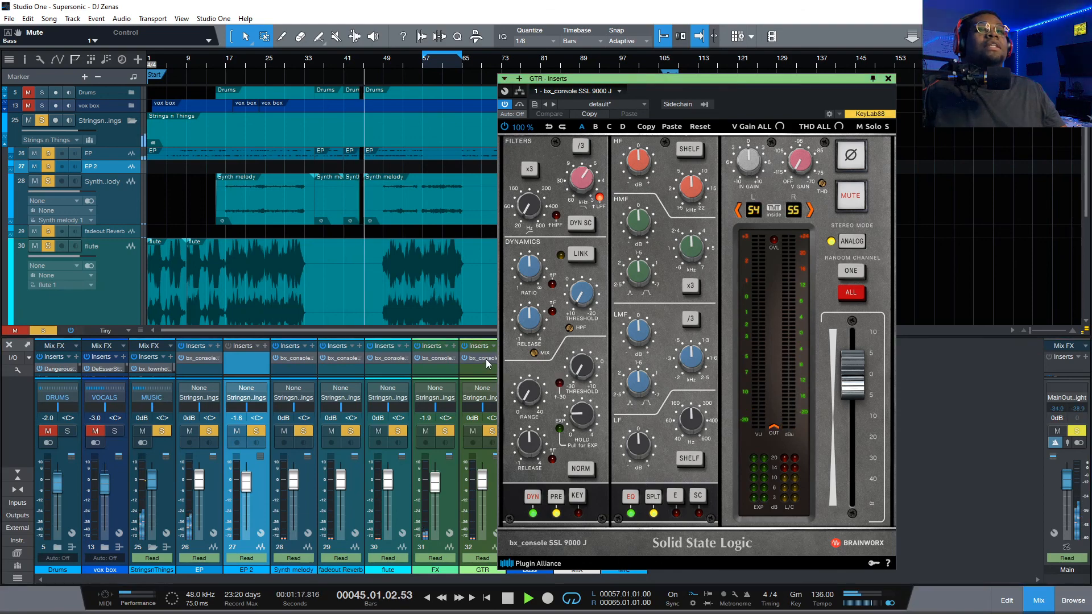
Compare the bx_console SSL 9000 J settings on the FX, flute and fadeout Reverb channels, ending on FX.
left_click(434, 358)
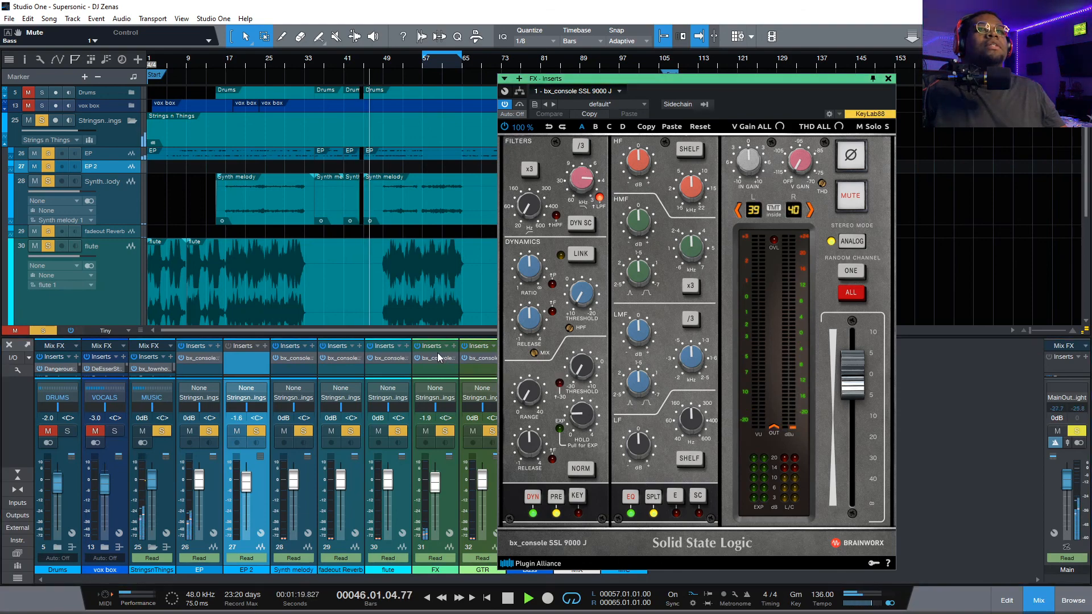
left_click(390, 359)
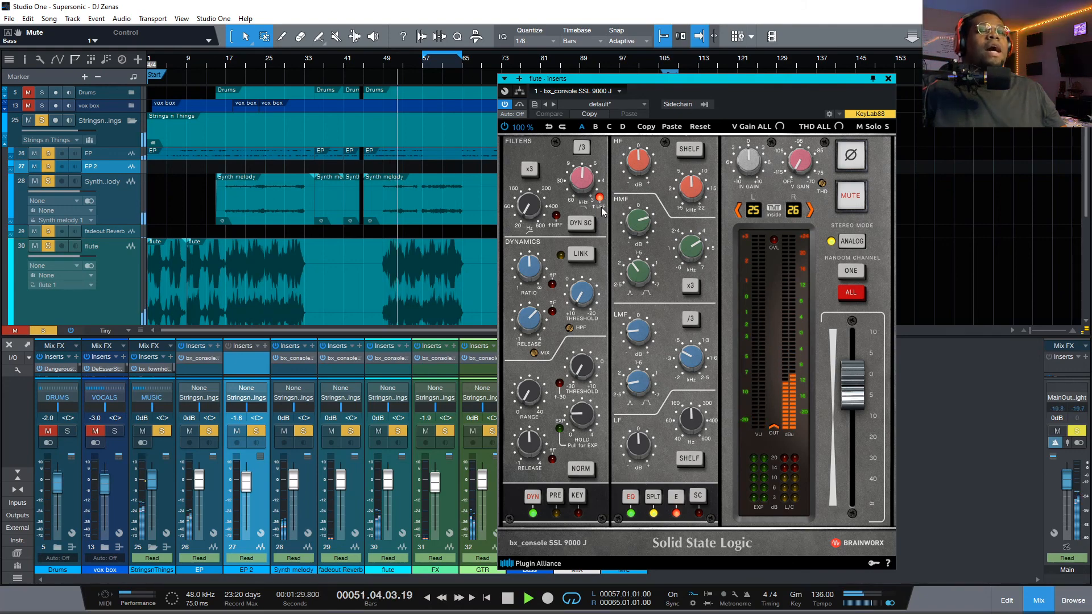
left_click(348, 358)
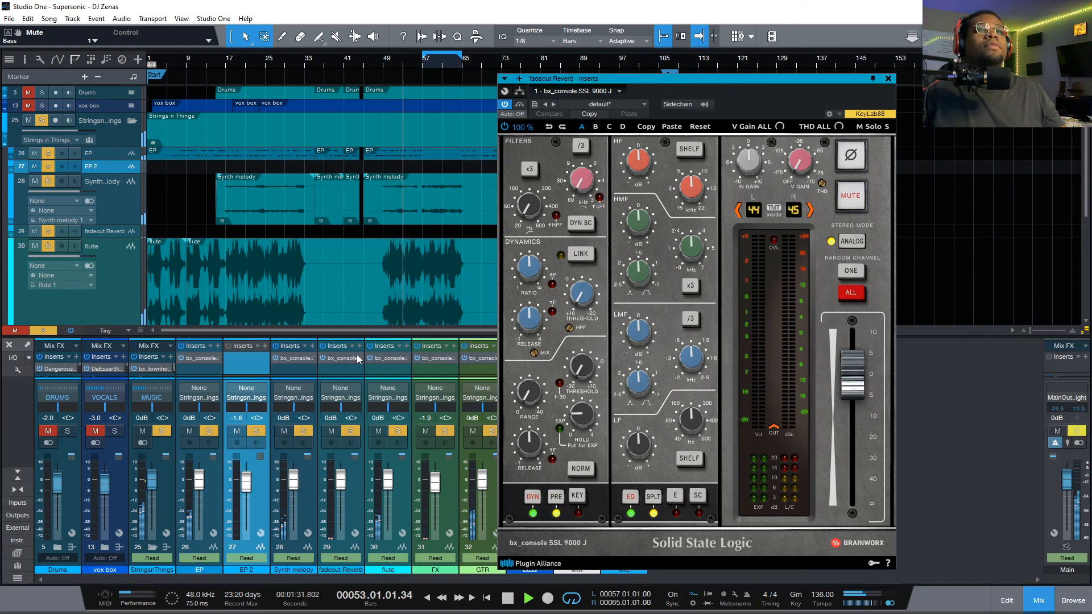
left_click(403, 358)
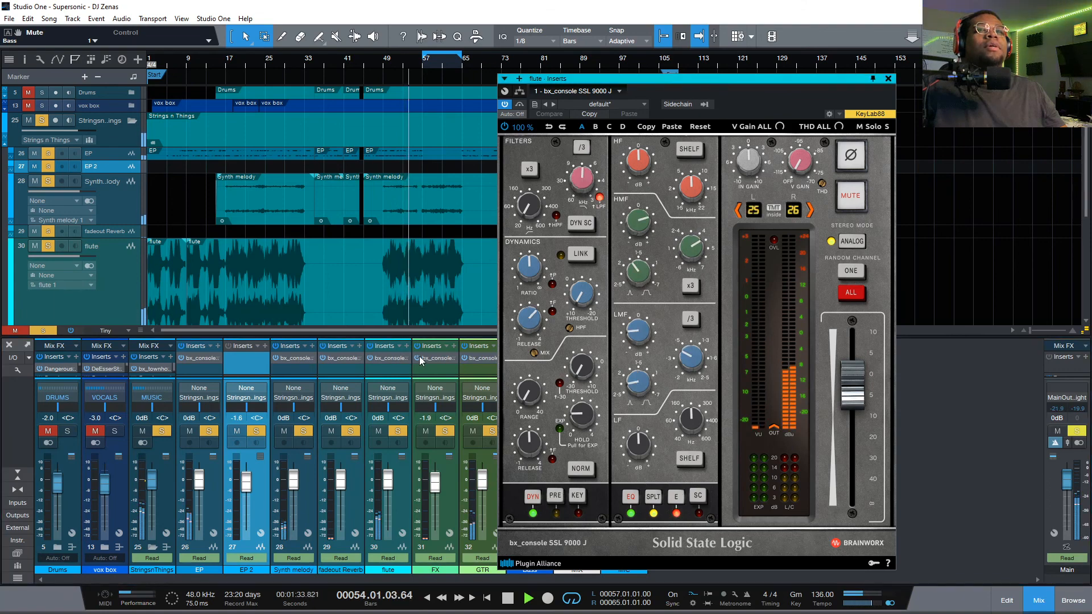
left_click(439, 362)
left_click(439, 360)
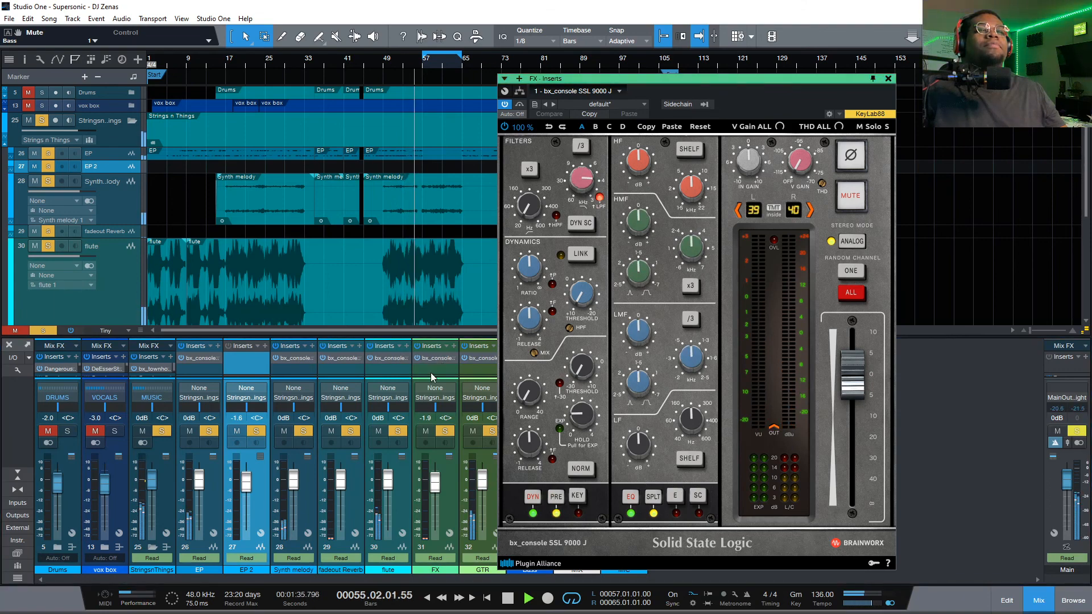
Compare the FX channel with the low-pass filter off and on in its bx_console SSL 9000 J, leaving it on.
left_click(601, 198)
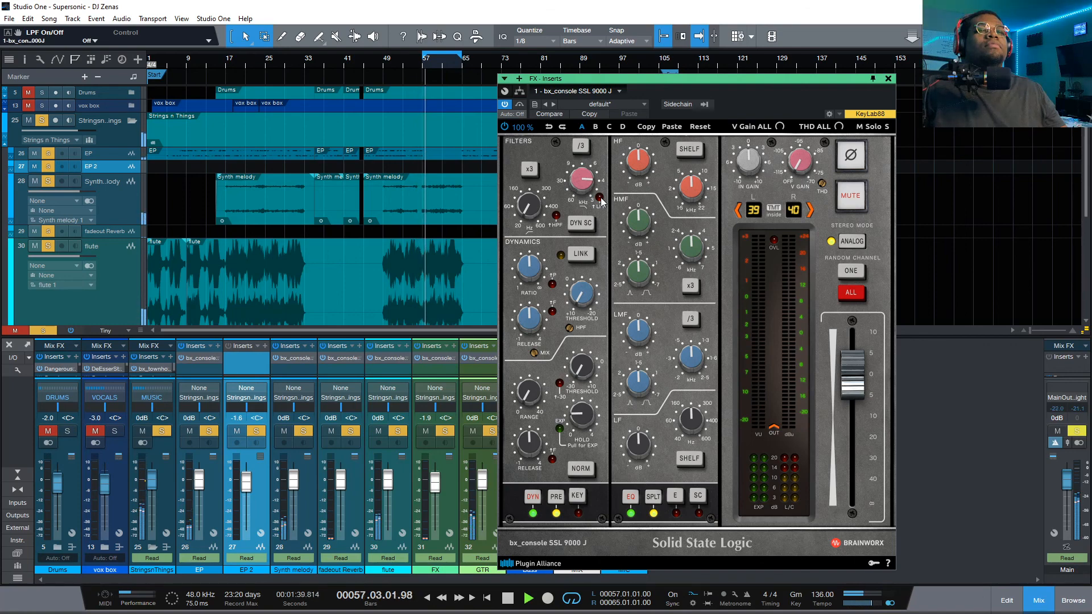
left_click(600, 199)
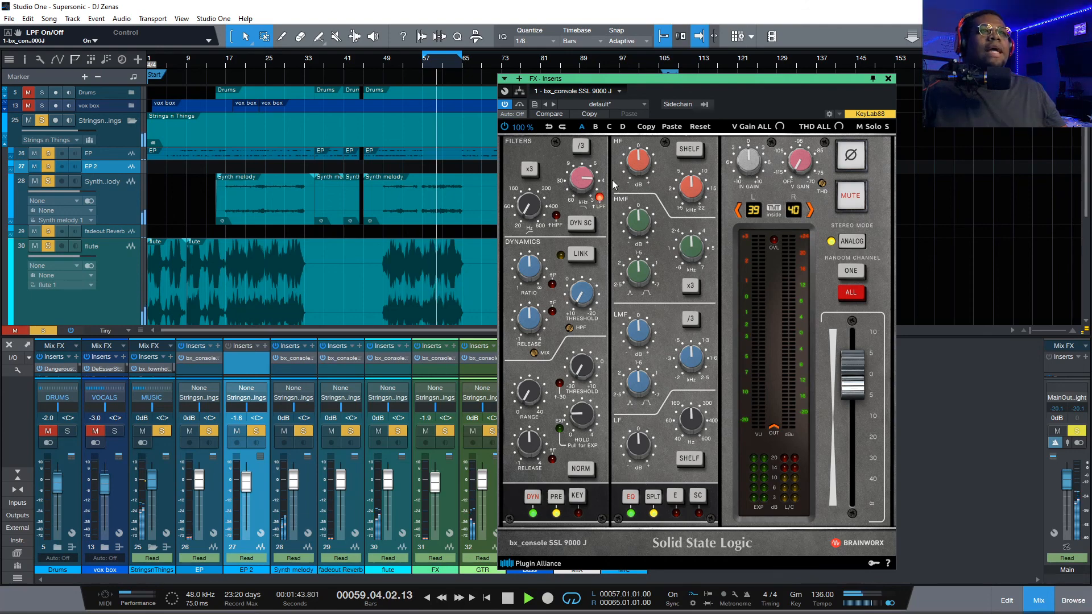
double_click(446, 358)
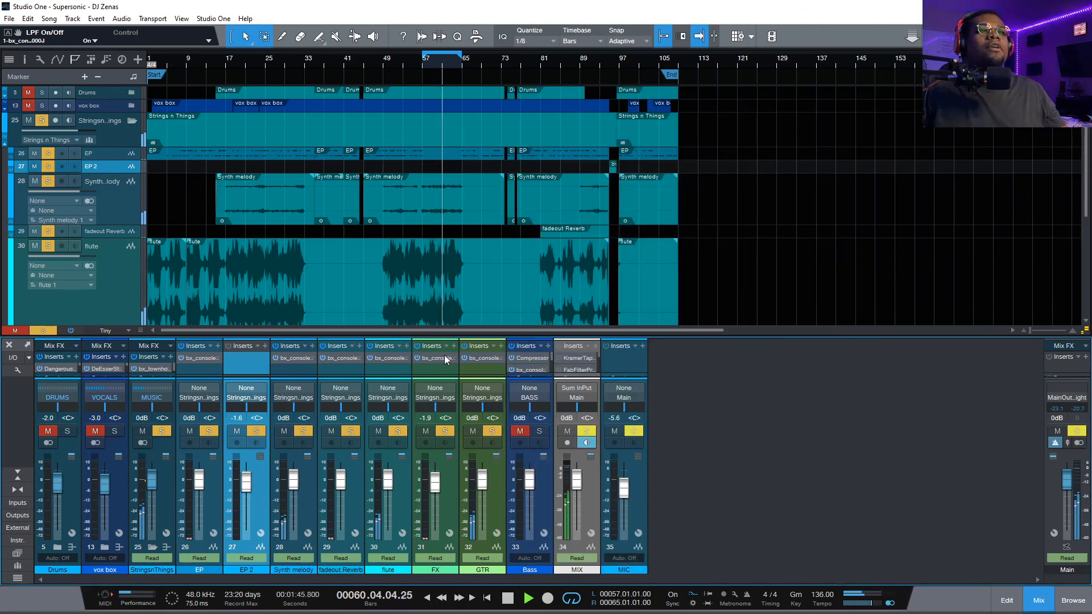
double_click(446, 358)
Open the GTR channel's bx_console SSL 9000 J, audition its low-pass filter off and on, close the insert, and stop playback.
double_click(476, 357)
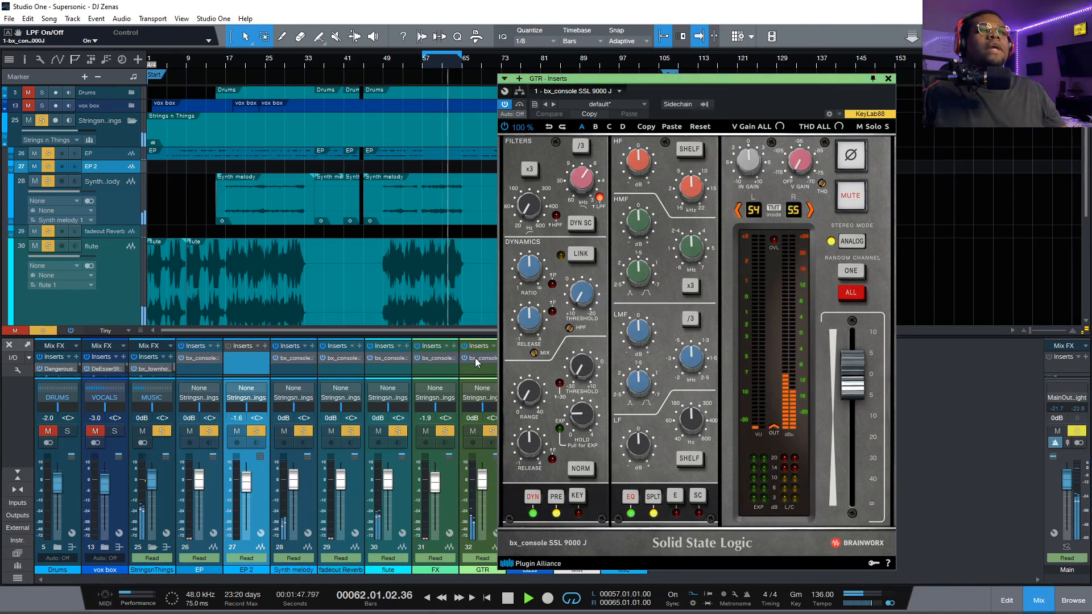
left_click(600, 198)
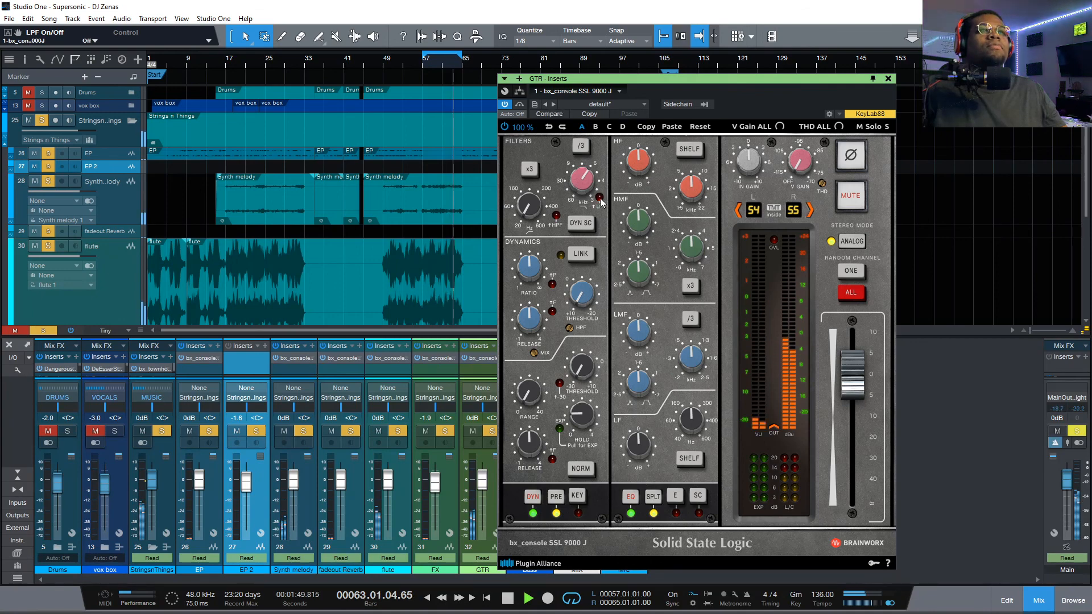
left_click(600, 199)
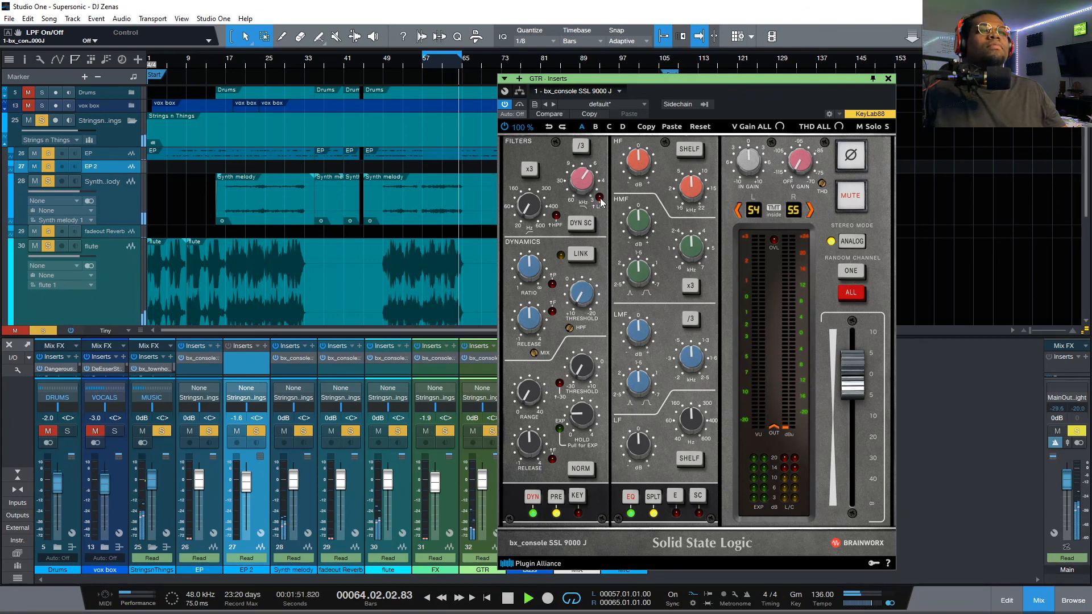
left_click(492, 357)
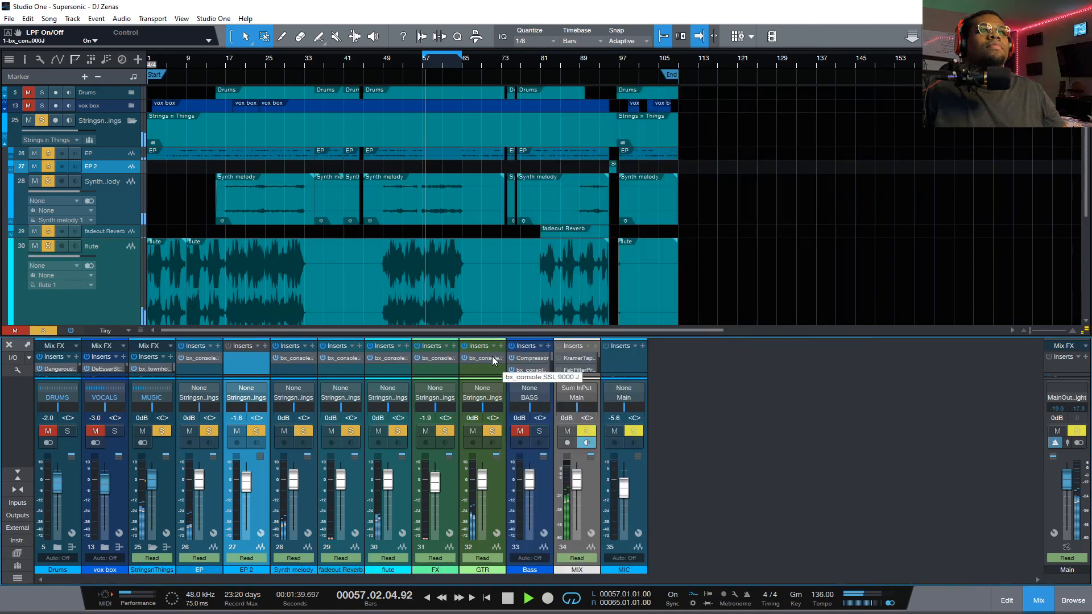
key("space")
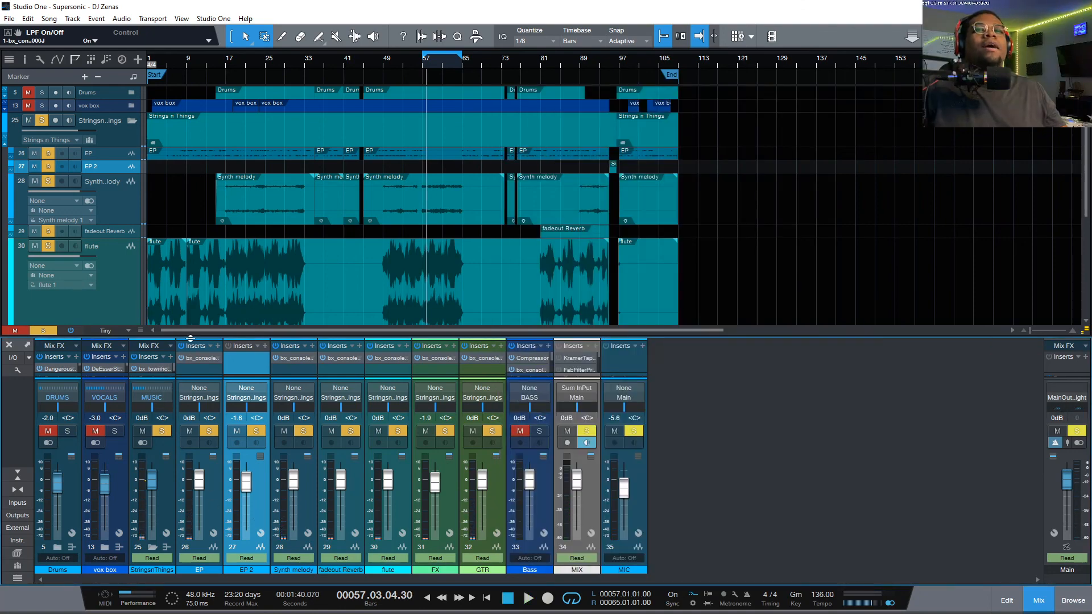
Enlarge the console and open the bx_townhouse Buss Compressor on the Strings n Things channel, keeping the channel inserts in view.
left_click_drag(190, 337, 197, 271)
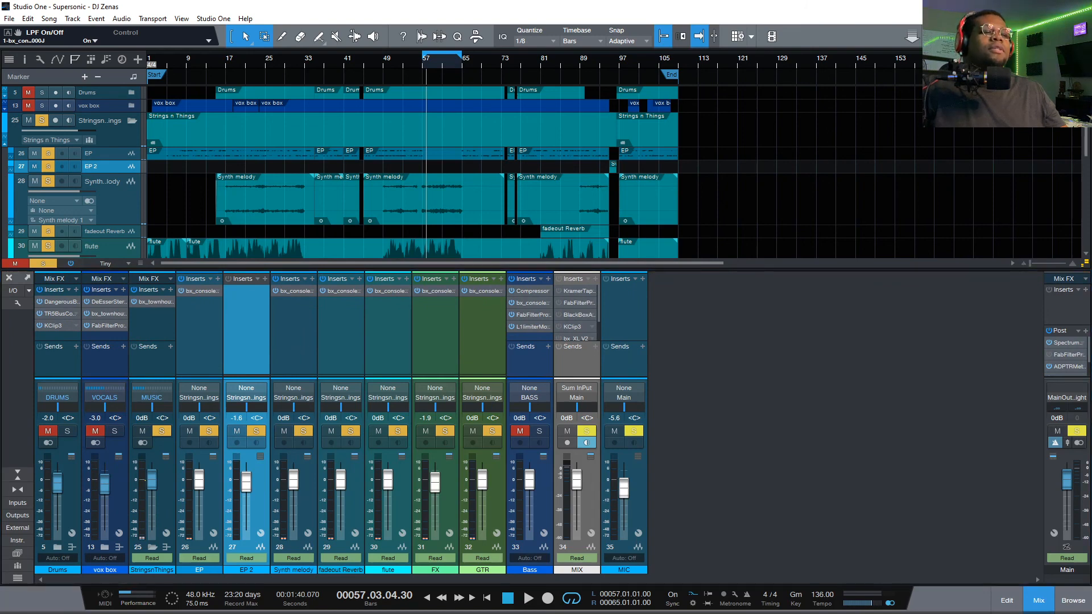
left_click_drag(574, 613, 509, 242)
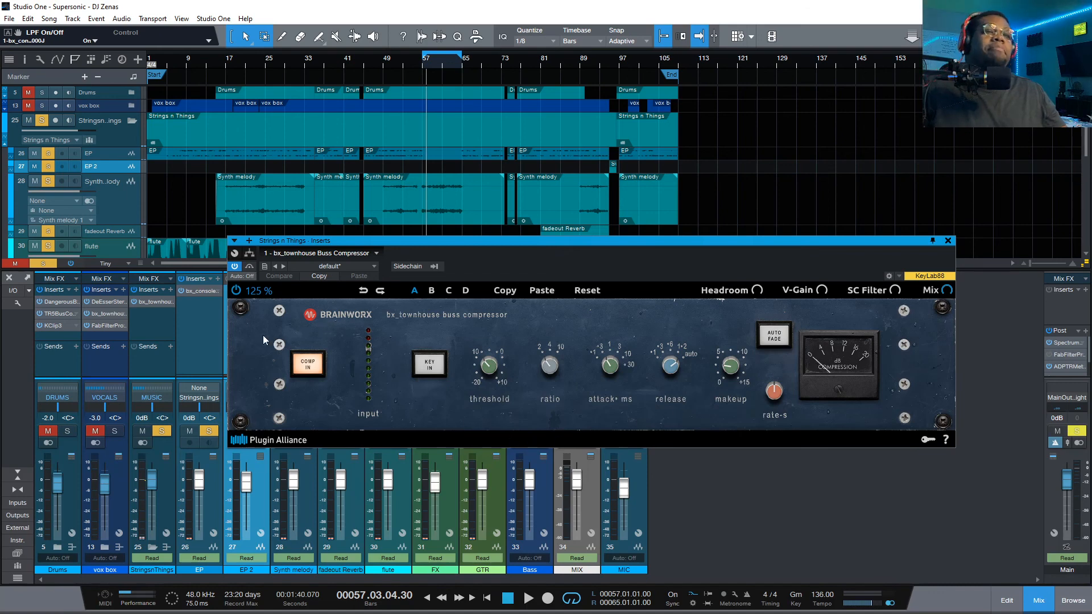
left_click(323, 316)
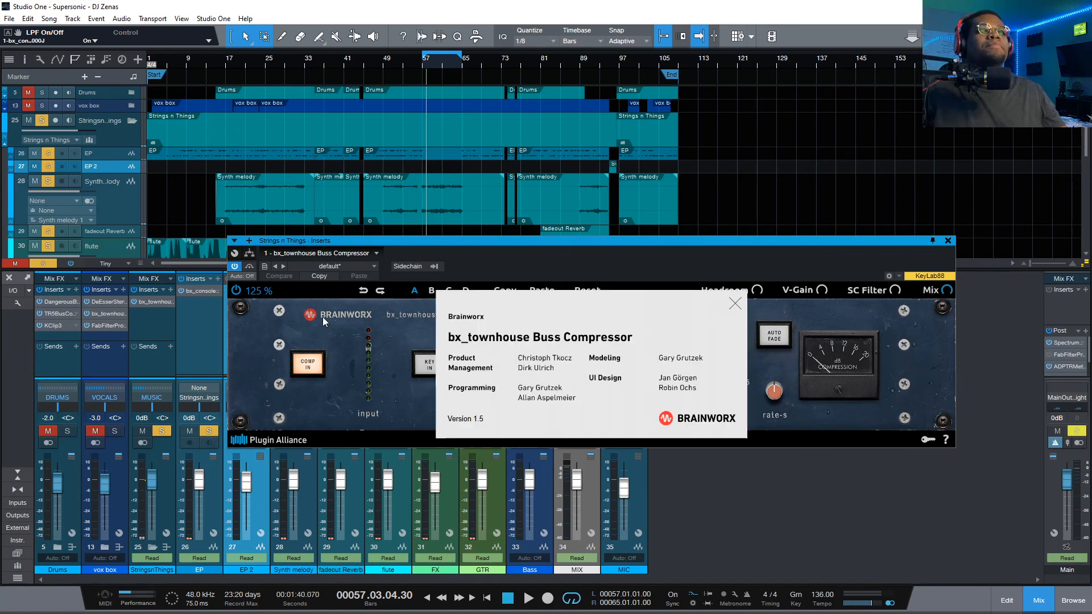
left_click(735, 305)
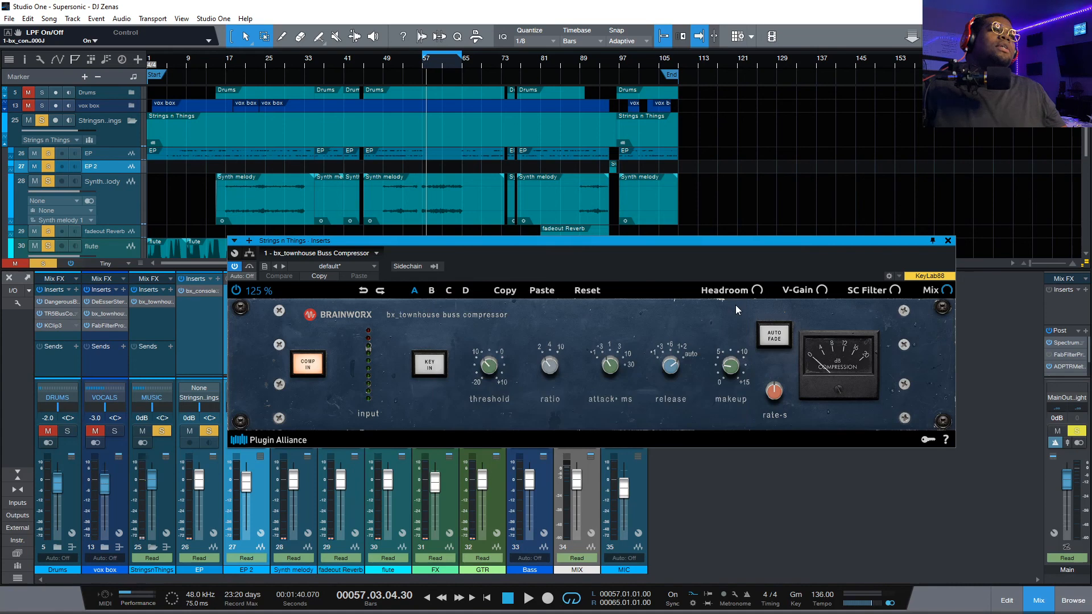
left_click_drag(528, 240, 524, 344)
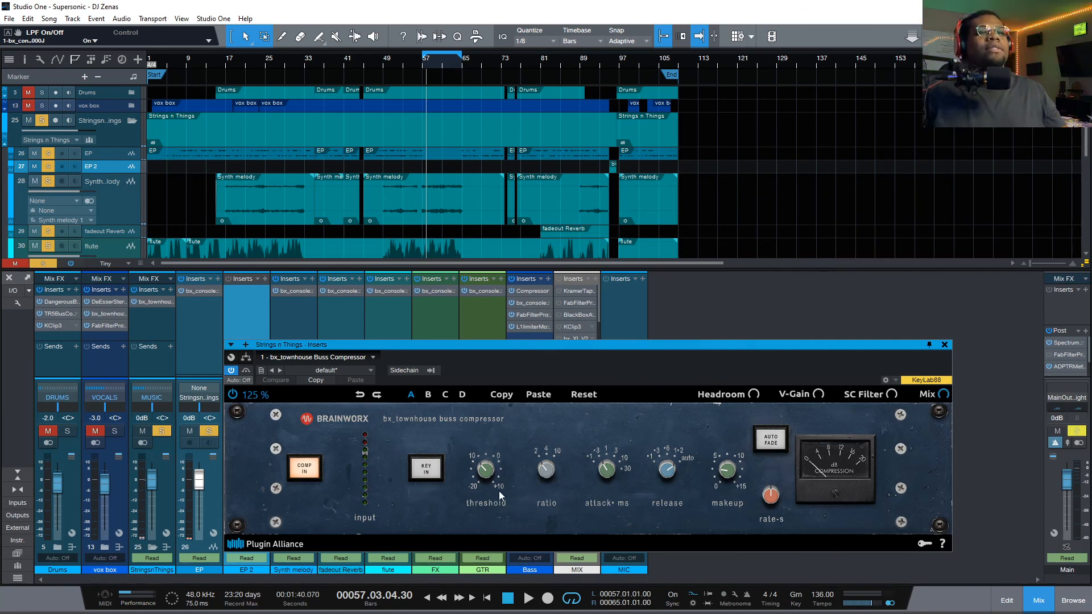
Play from bar 17, compare the Strings n Things bx_townhouse Buss Compressor bypassed and active, and close its window.
left_click(227, 69)
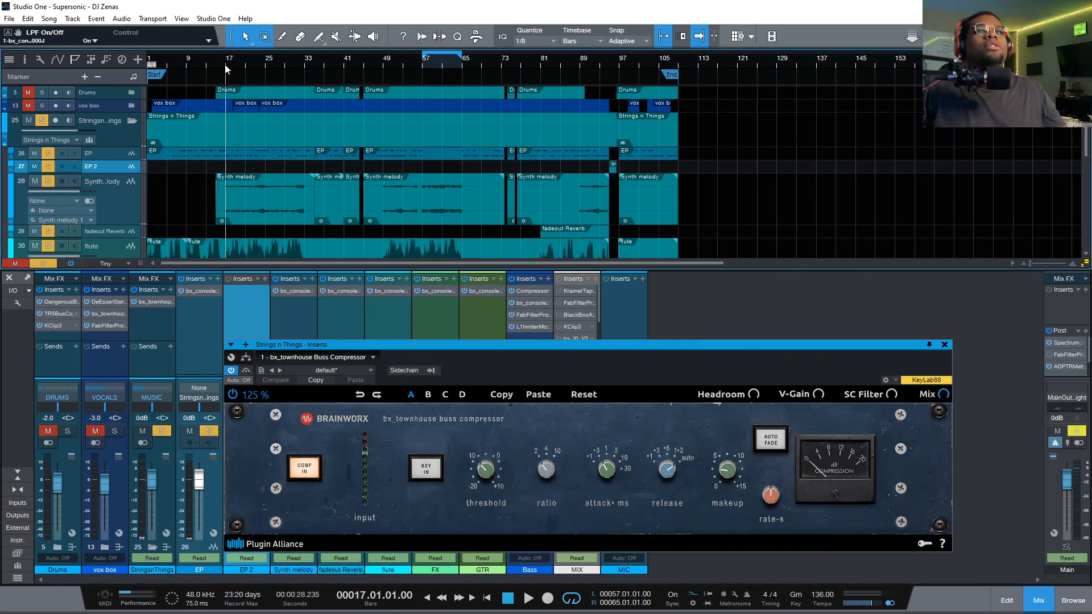
left_click(248, 370)
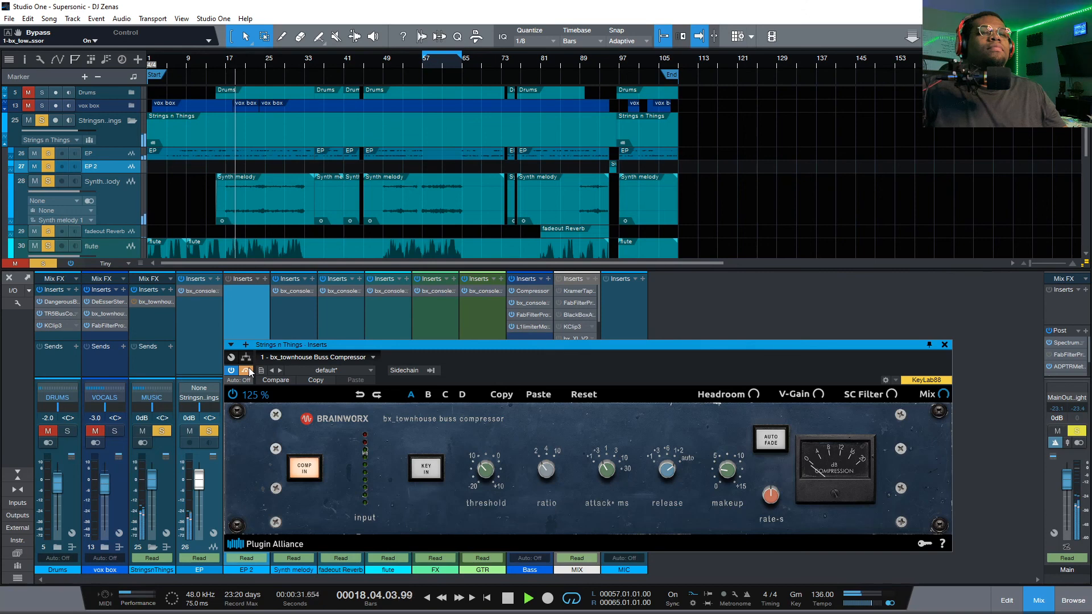
left_click(248, 371)
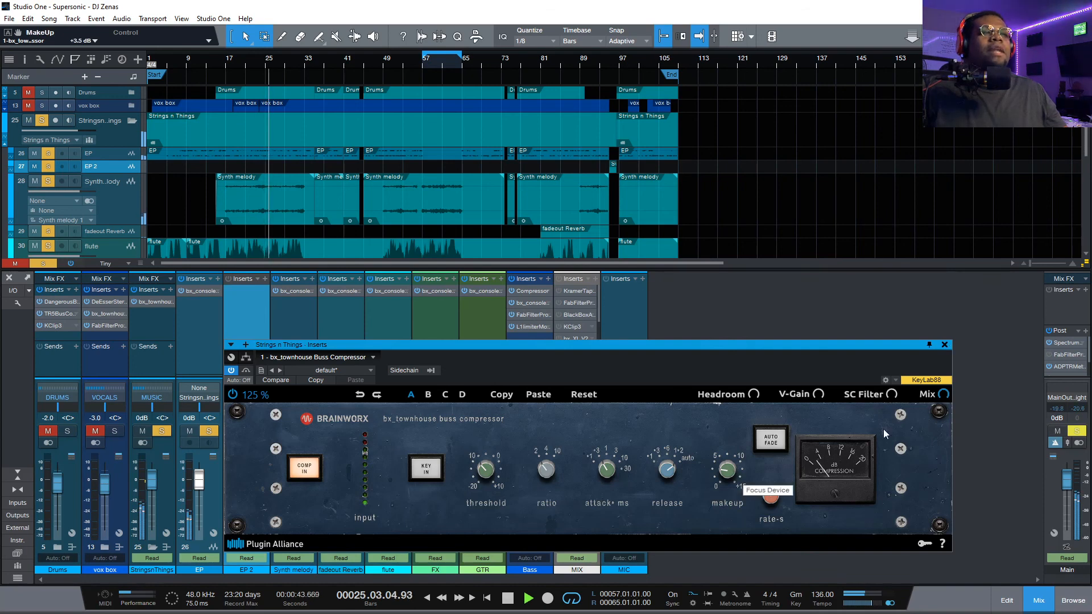
left_click(945, 346)
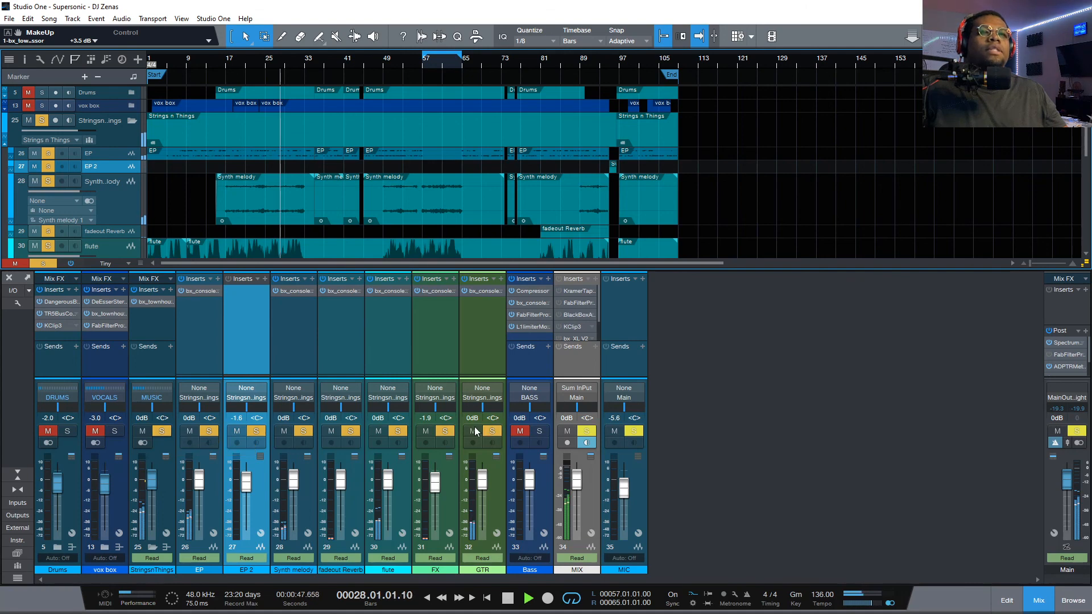
Unmute and solo the Drums channel alongside the Strings n Things channels, expand the Drums folder, and unmute vox box.
left_click(67, 431)
left_click(52, 432)
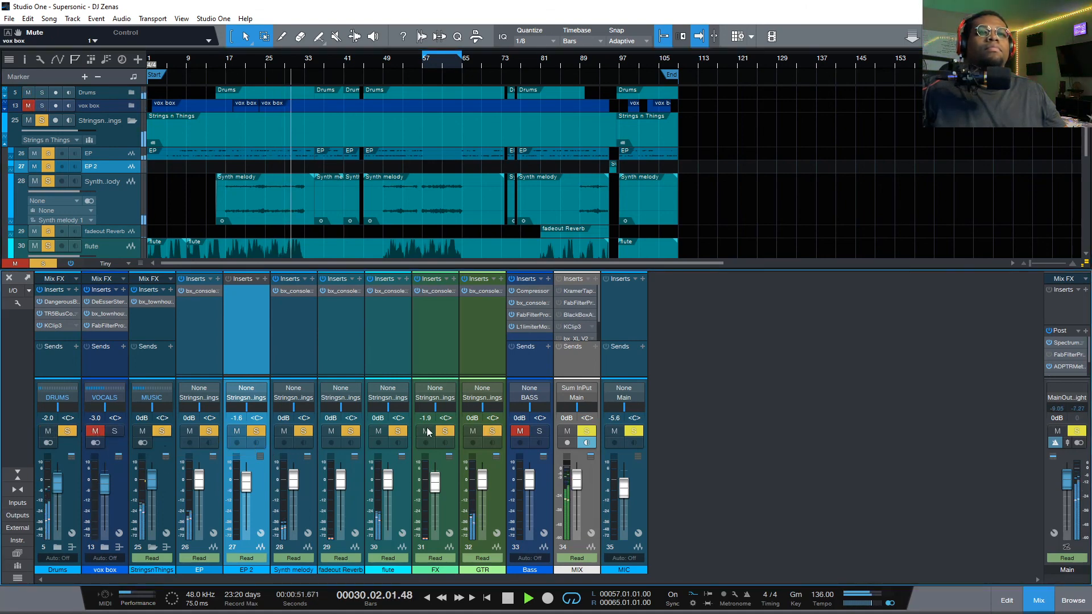
left_click(58, 548)
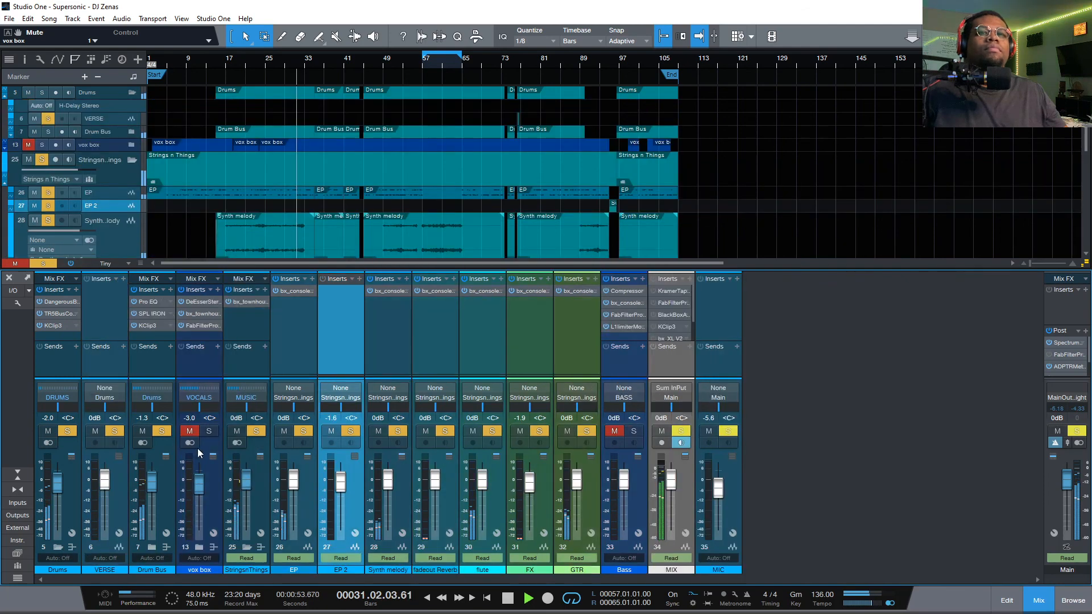
left_click(191, 433)
Expand the Drum Bus folder, make sure the bus and its Kick channel are unmuted, and collapse the Drums folder.
left_click(142, 431)
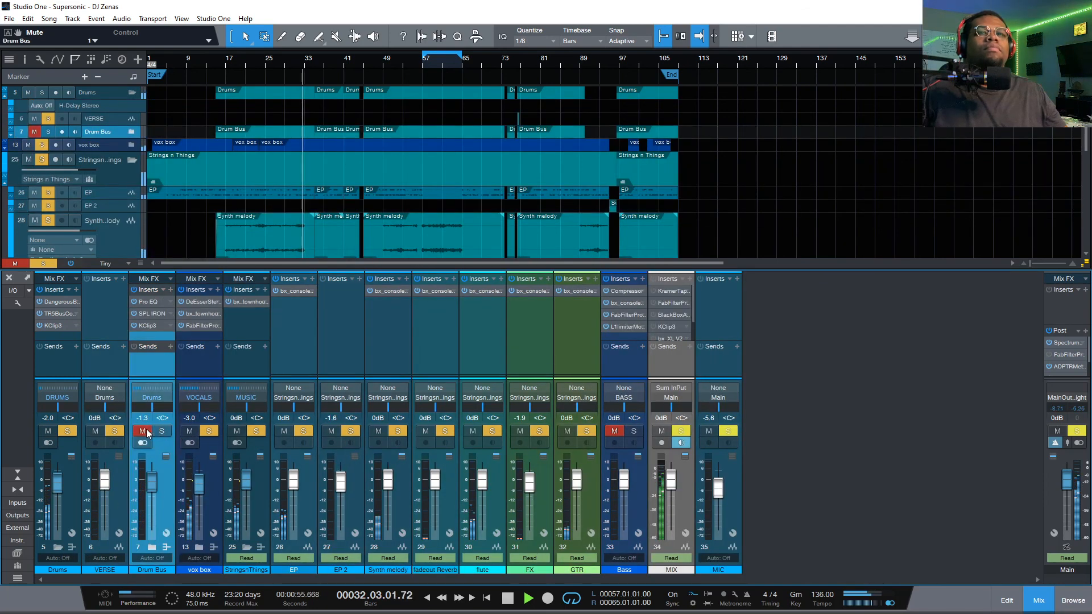
left_click(152, 547)
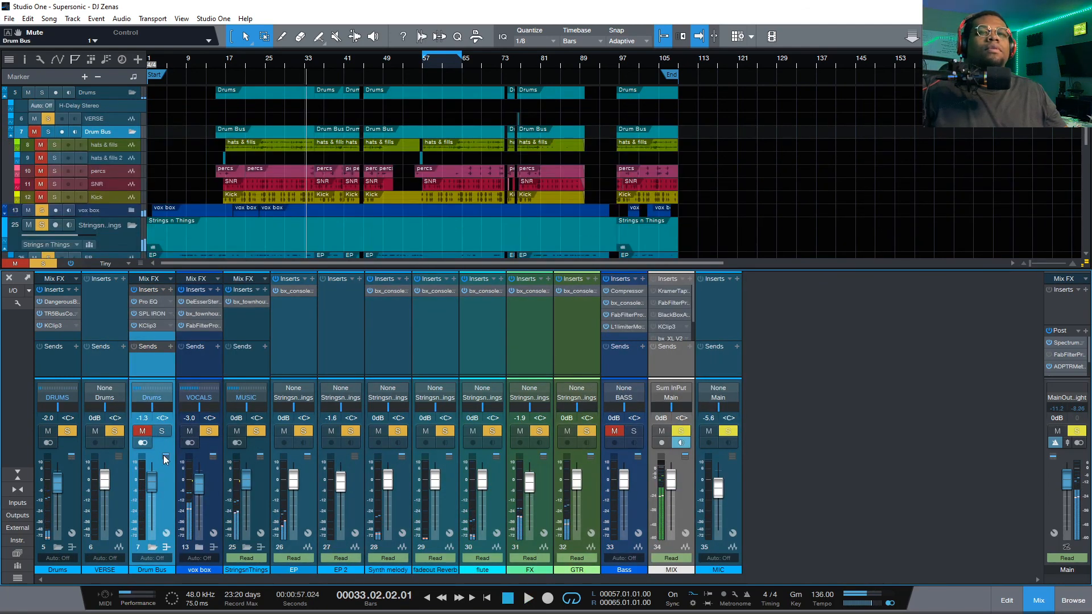
left_click(143, 431)
left_click(379, 432)
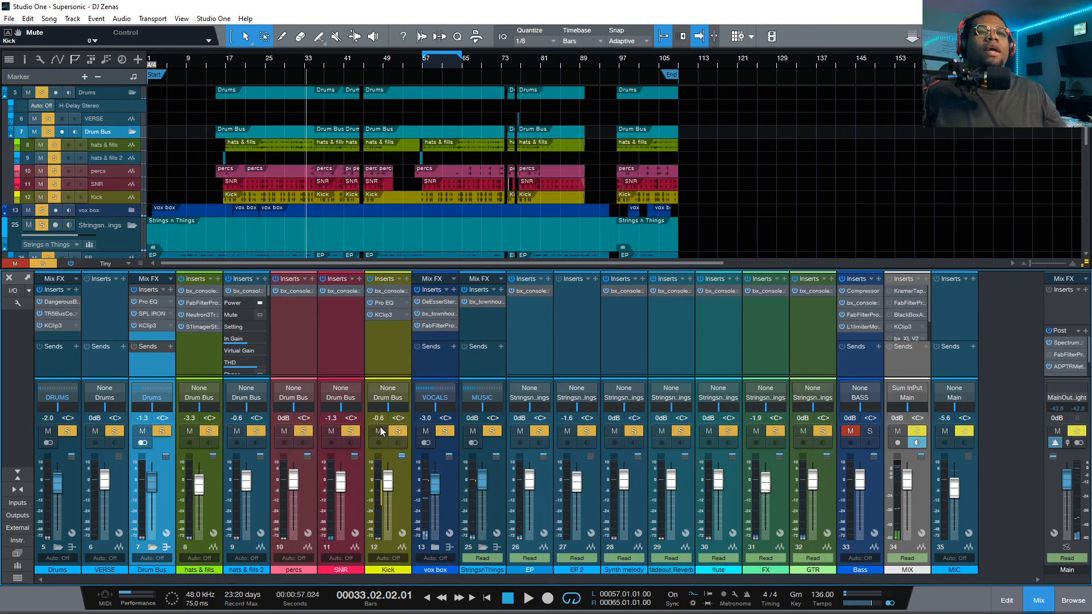
left_click(58, 547)
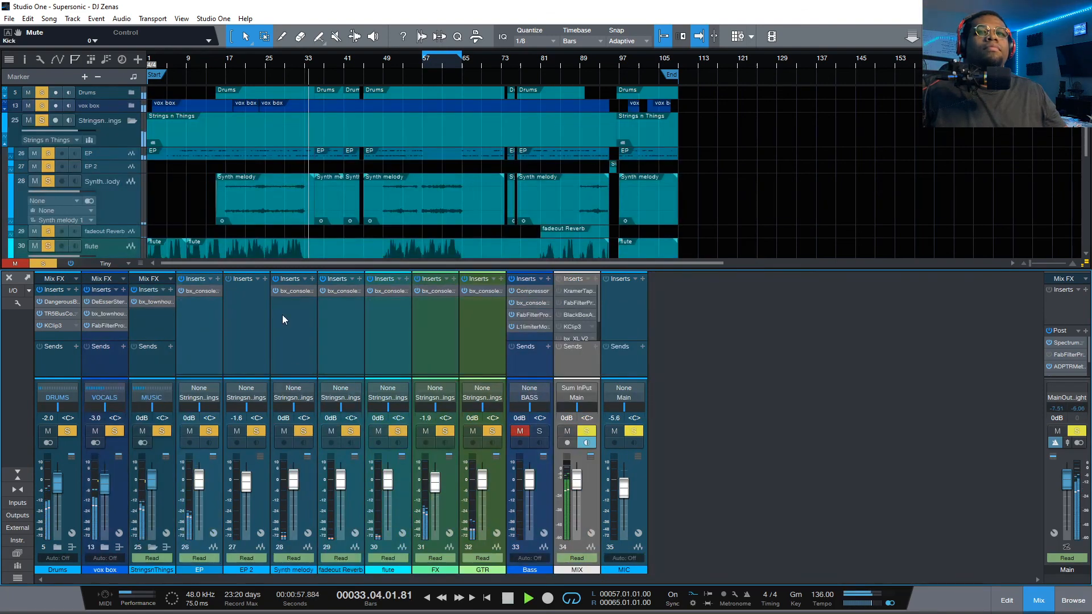
Mute vox box, look over the Strings n Things, FX, GTR and Bass tracks in the arrangement during playback, and stop playback.
left_click(98, 433)
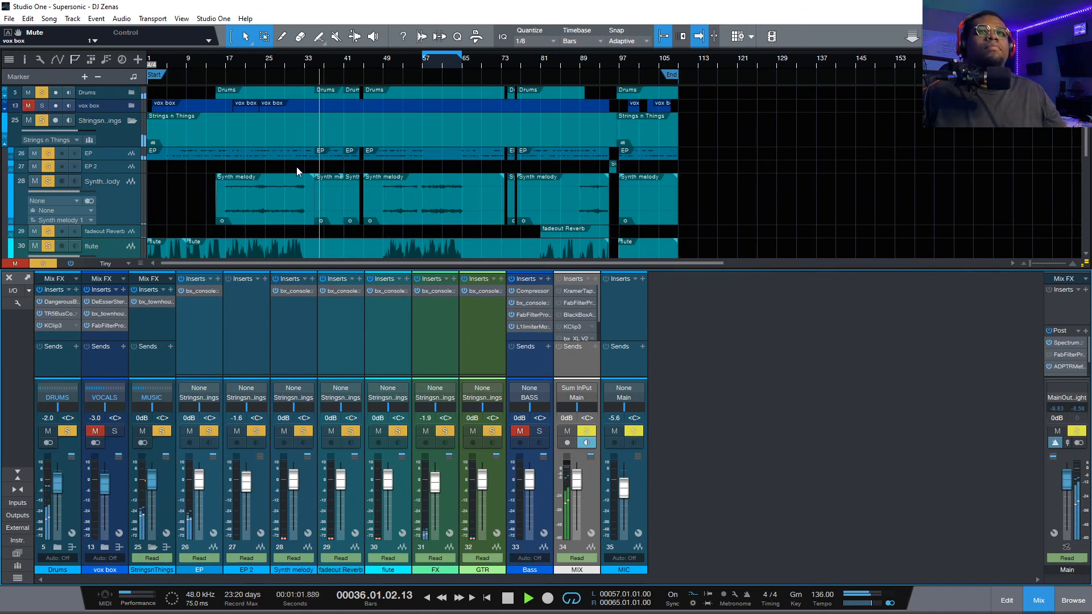
scroll(326, 207, "down", 5)
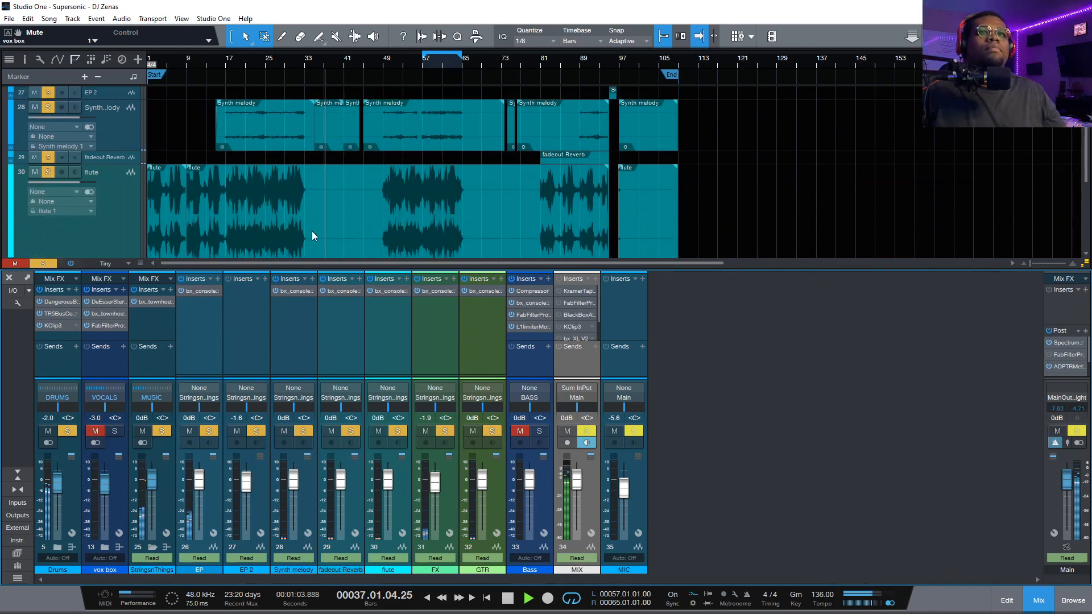
scroll(300, 162, "up", 5)
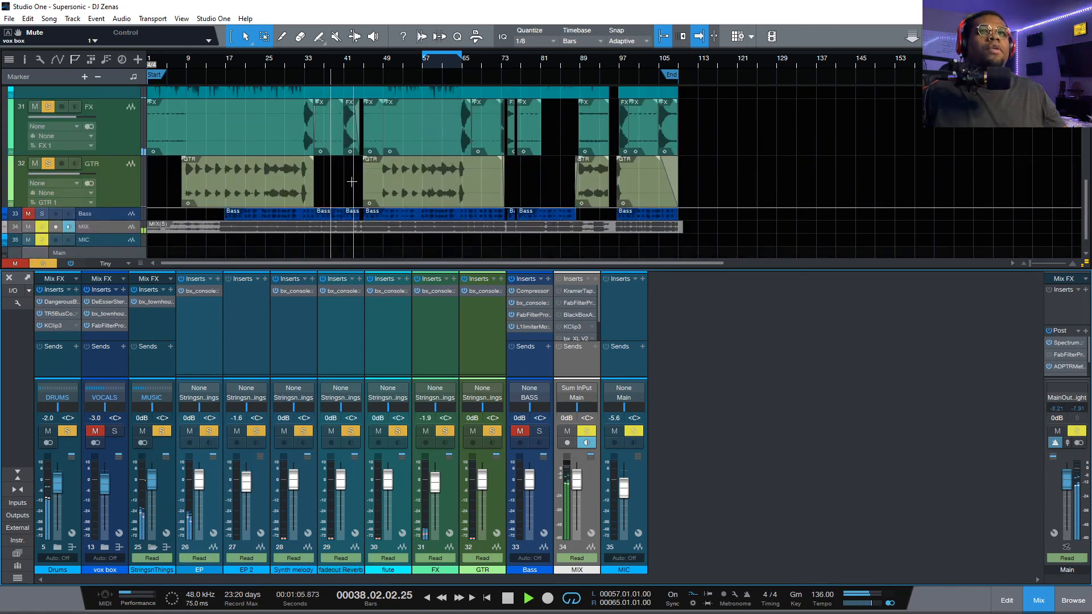
scroll(341, 194, "up", 2)
scroll(355, 204, "down", 5)
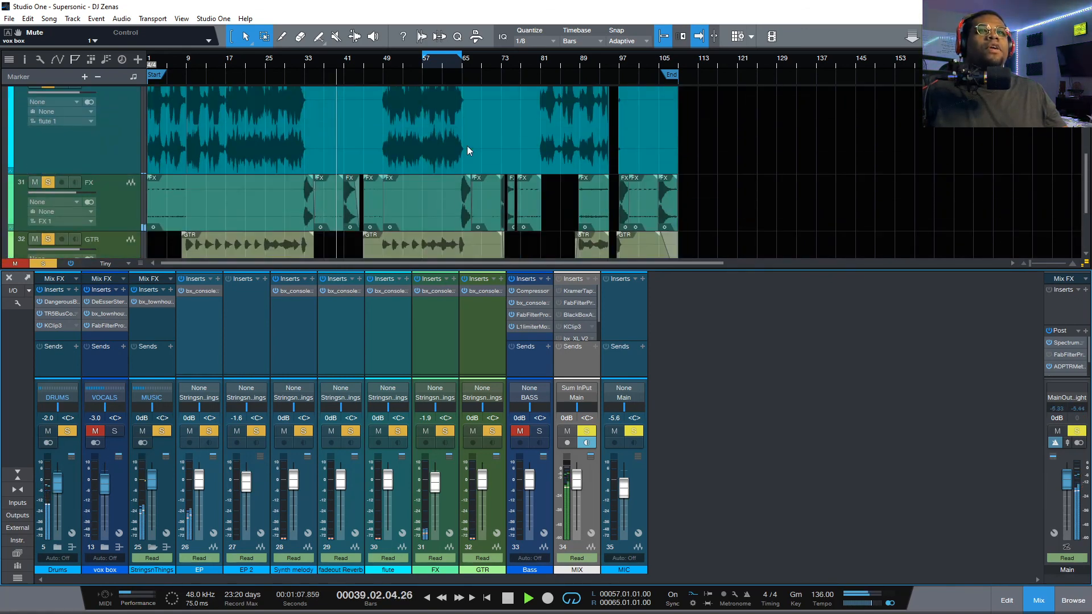
scroll(506, 151, "up", 5)
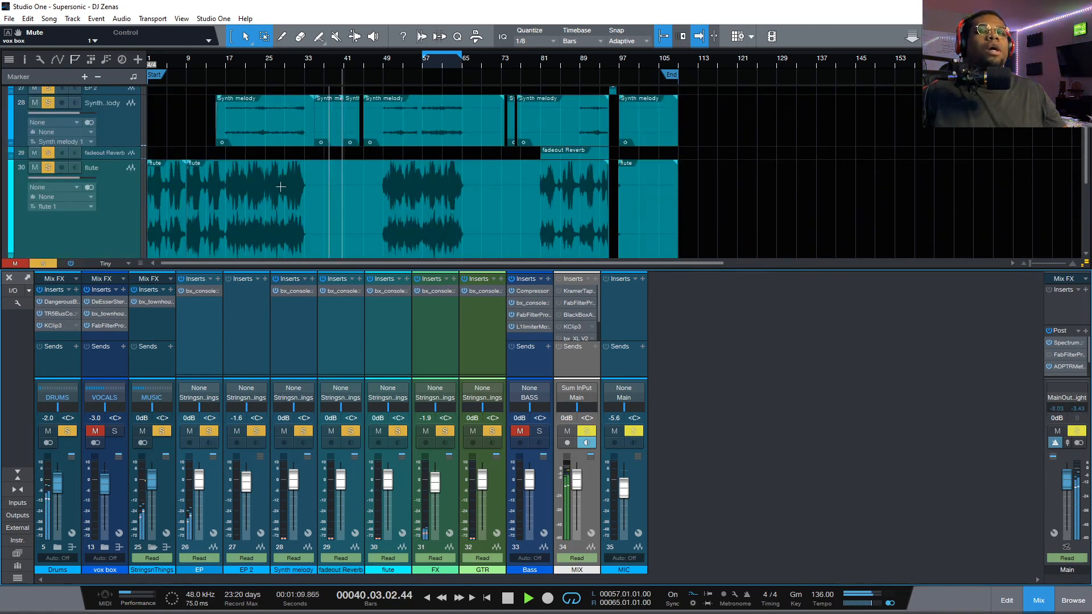
scroll(233, 156, "up", 3)
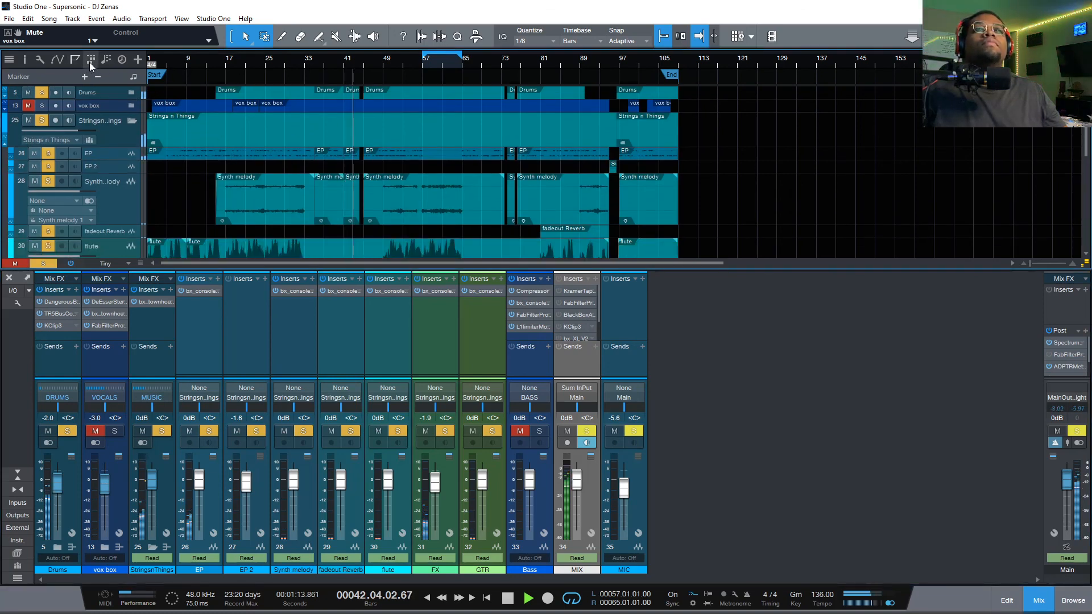
scroll(368, 113, "down", 4)
key("space")
scroll(346, 179, "down", 2)
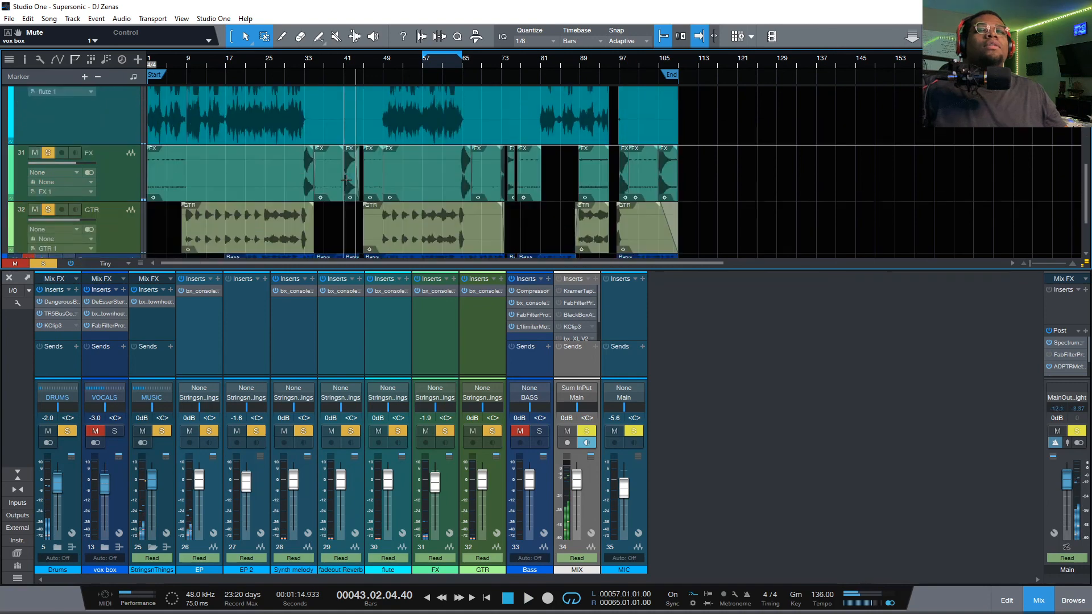
scroll(345, 180, "down", 2)
Solo only the vox box channel, expand its folder, and enlarge the console to show the inserts of its vocal channels.
left_click(122, 438)
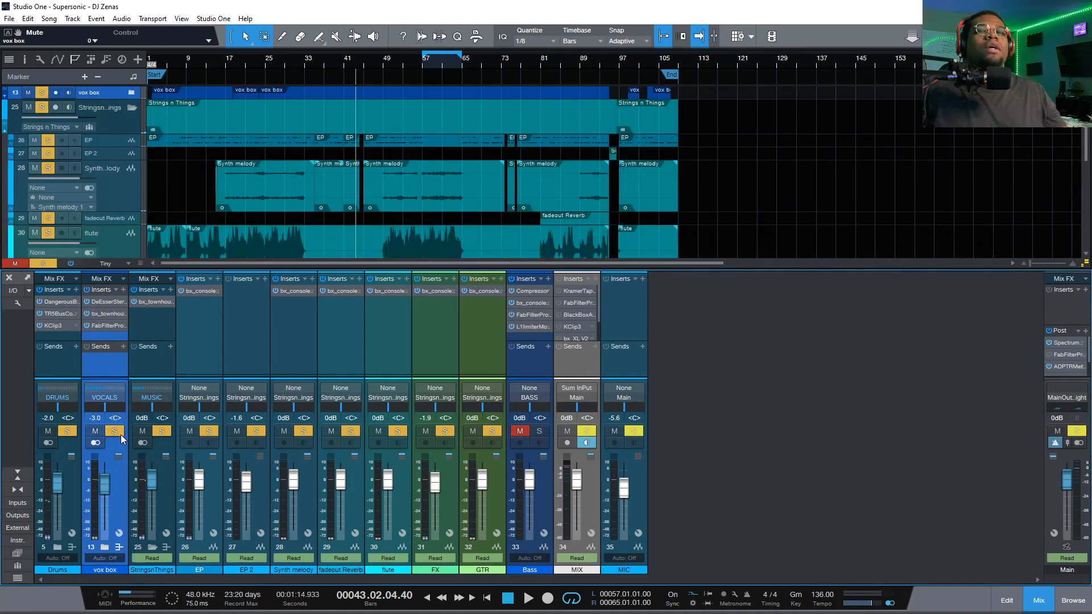
left_click(117, 432, "ctrl")
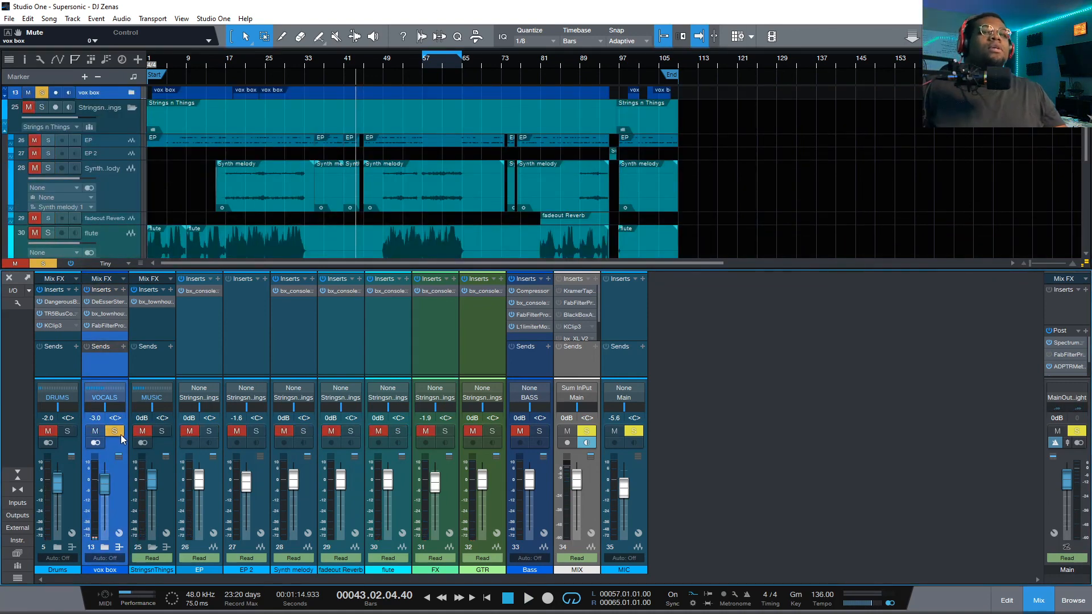
left_click(102, 549)
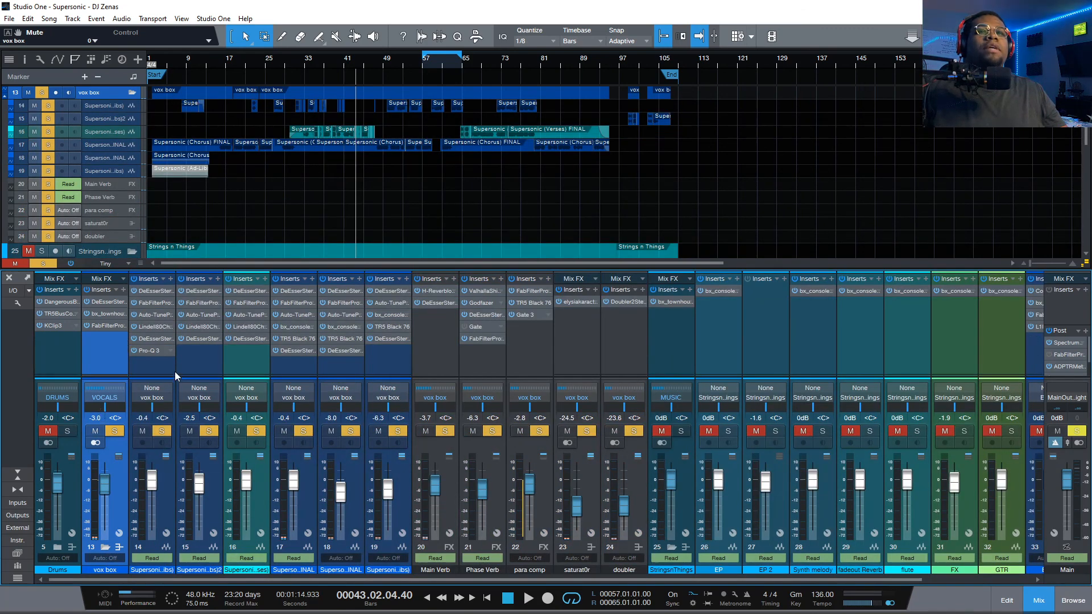
left_click_drag(320, 264, 341, 185)
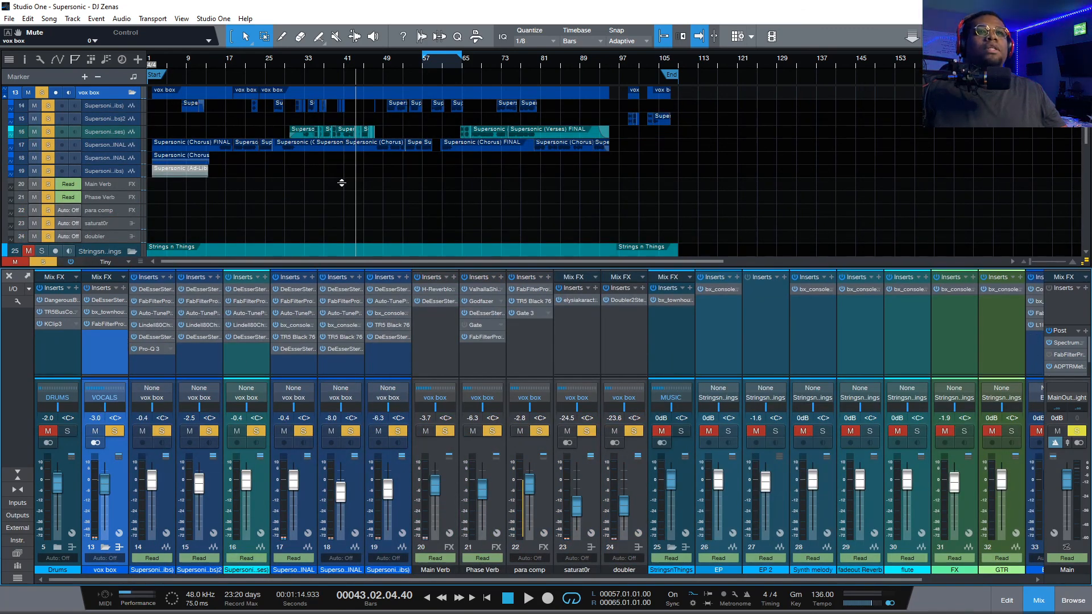
left_click(346, 331)
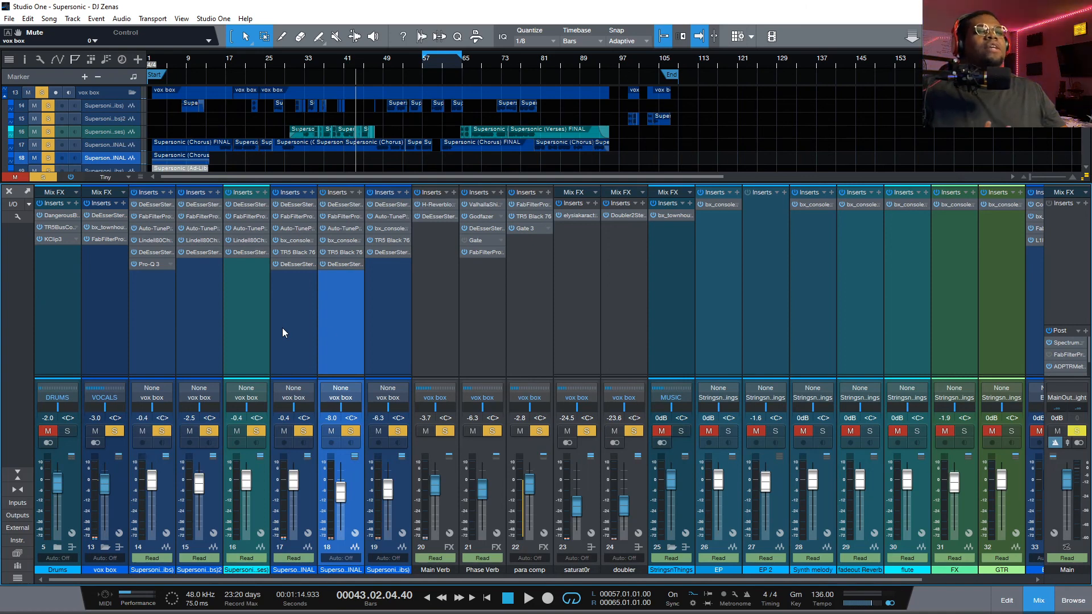
Collapse the StringsnThings folder in the console and select the Supersonic (Verses) channel.
left_click(673, 546)
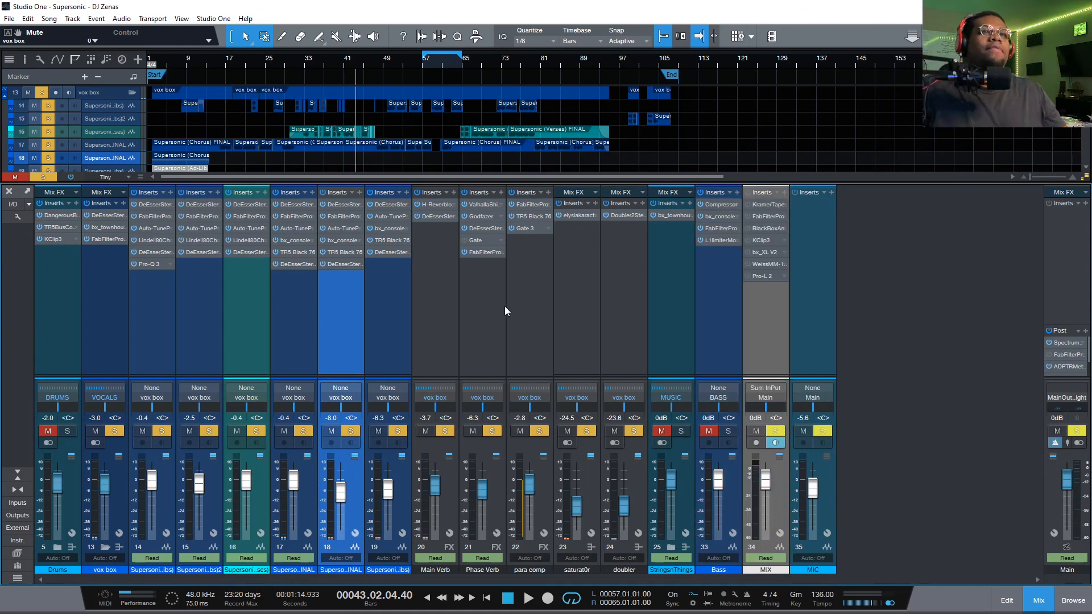
left_click(438, 350)
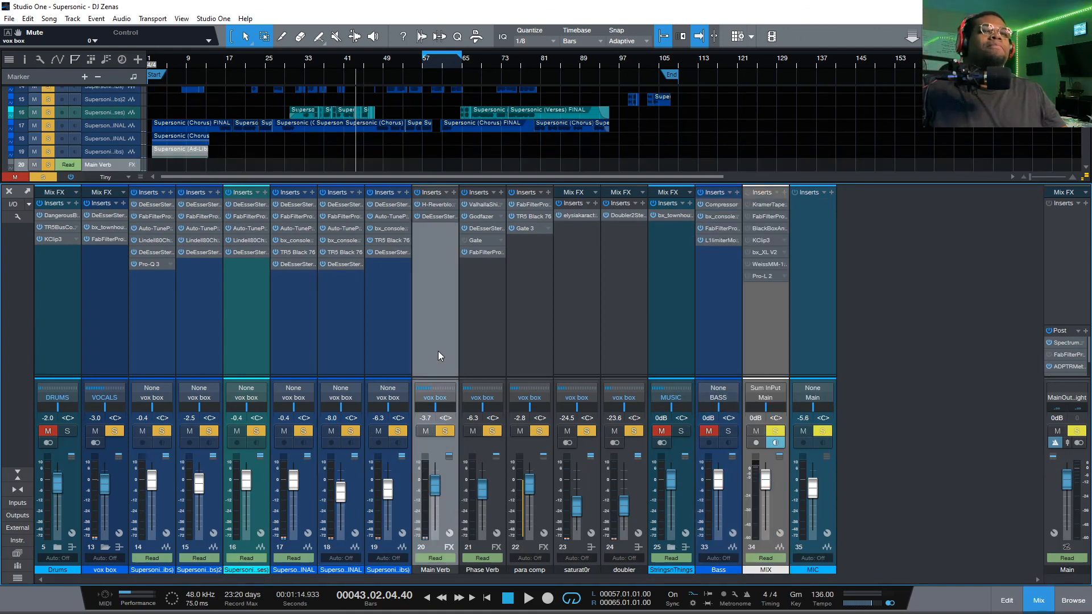
left_click(238, 347)
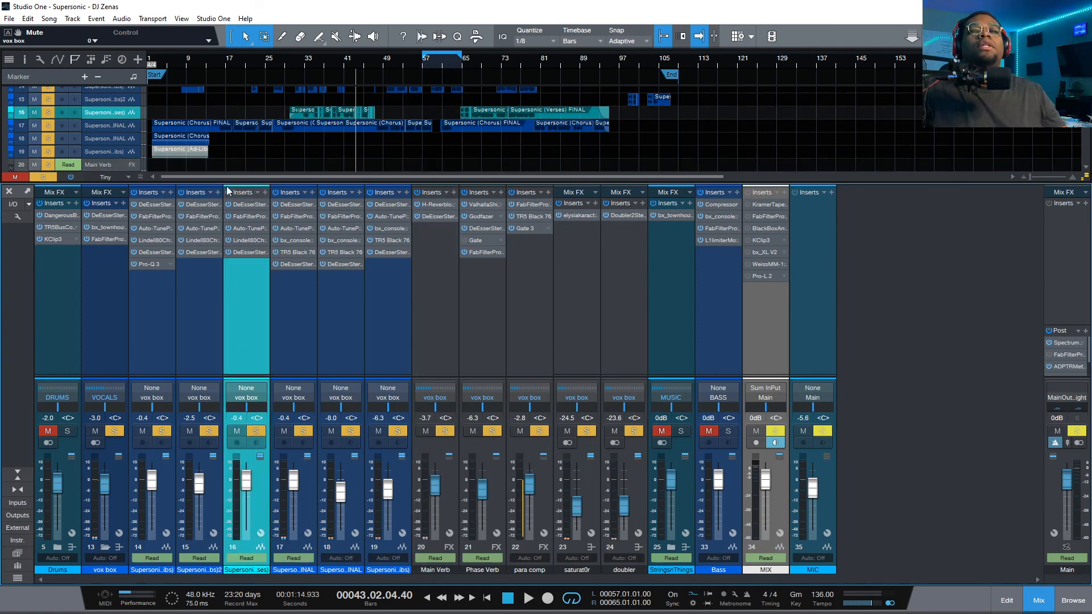
Play the song from about bar 32 while muting the doubler, saturat0r, para comp, Phase Verb and Main Verb channels, and stop playback.
left_click(305, 65)
key("space")
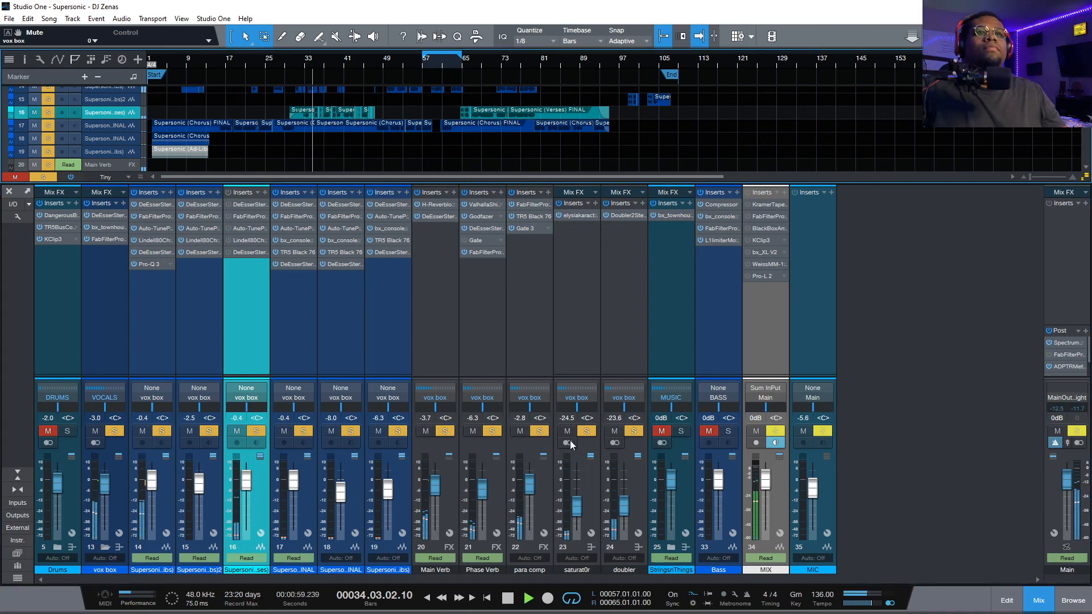
left_click_drag(635, 431, 446, 434)
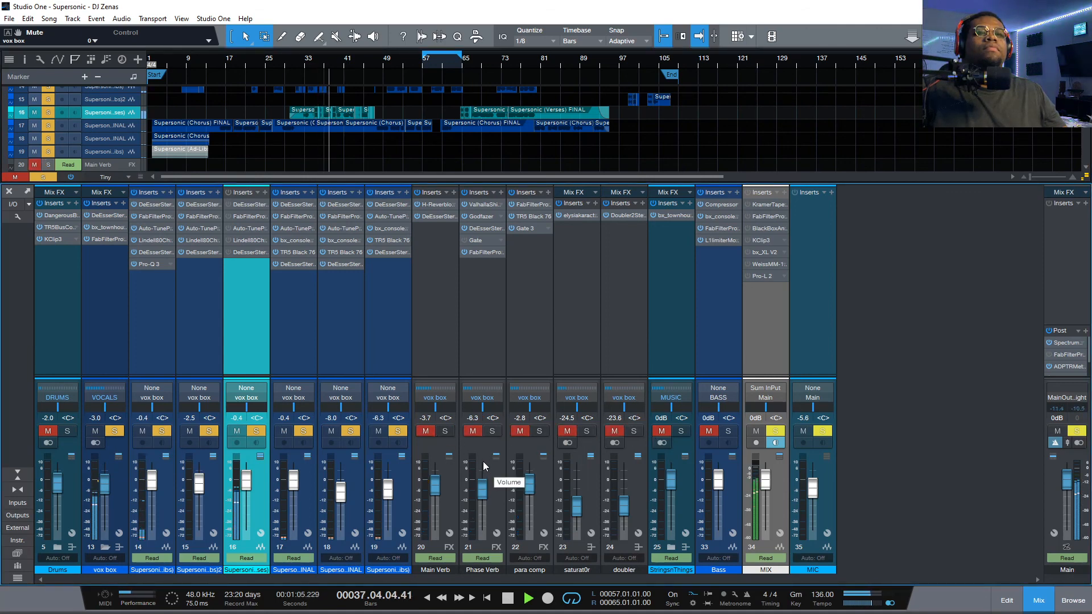
key("space")
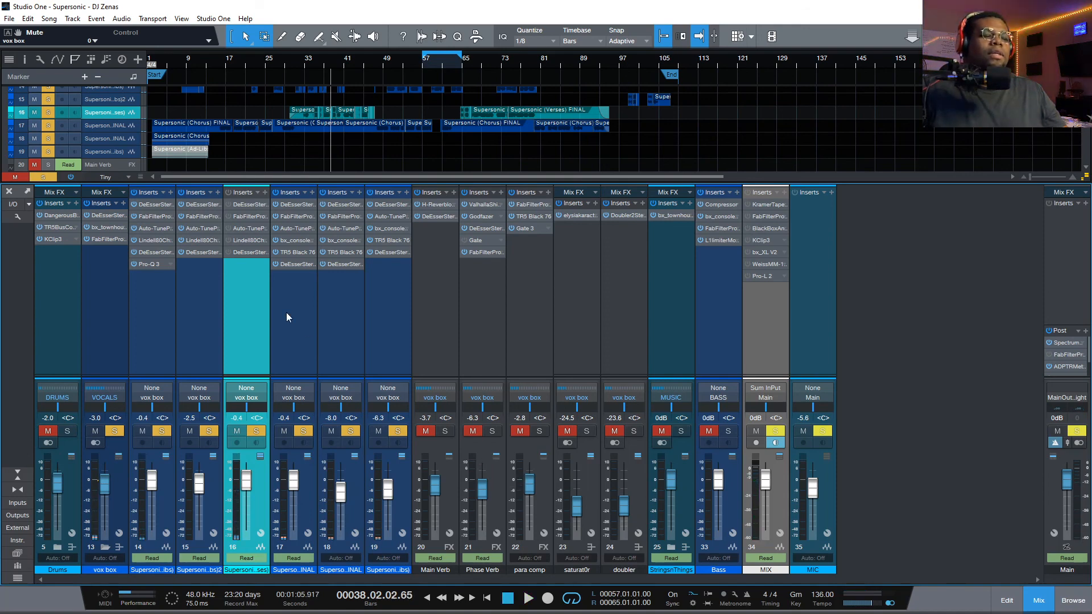
Audition the first DeEsser on the Supersonic (Verses) channel, open its FabFilter Pro-Q 3 insert, and stop playback.
left_click(246, 204)
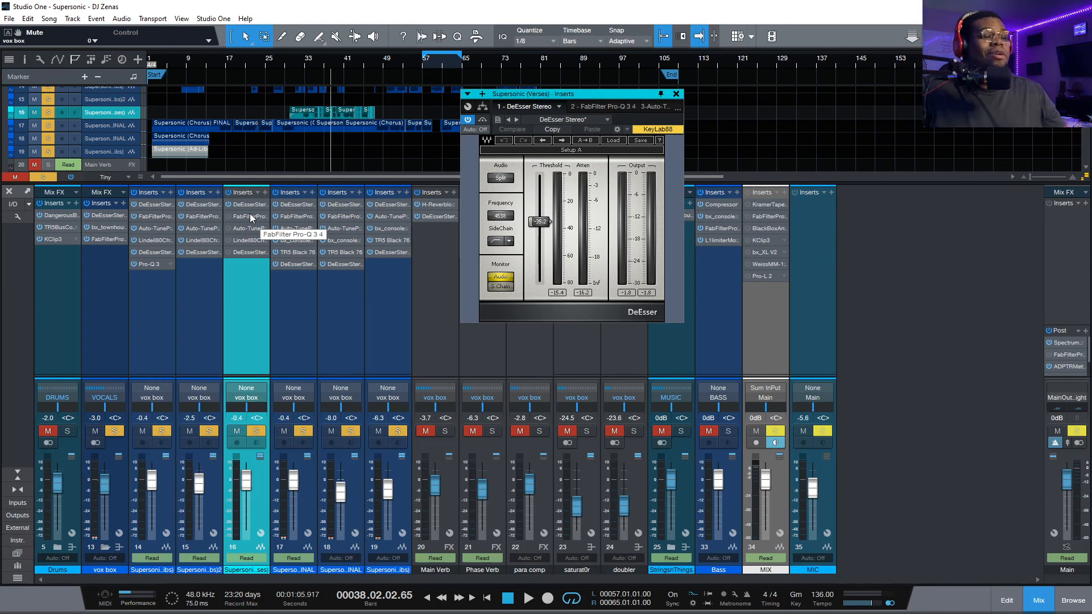
key("space")
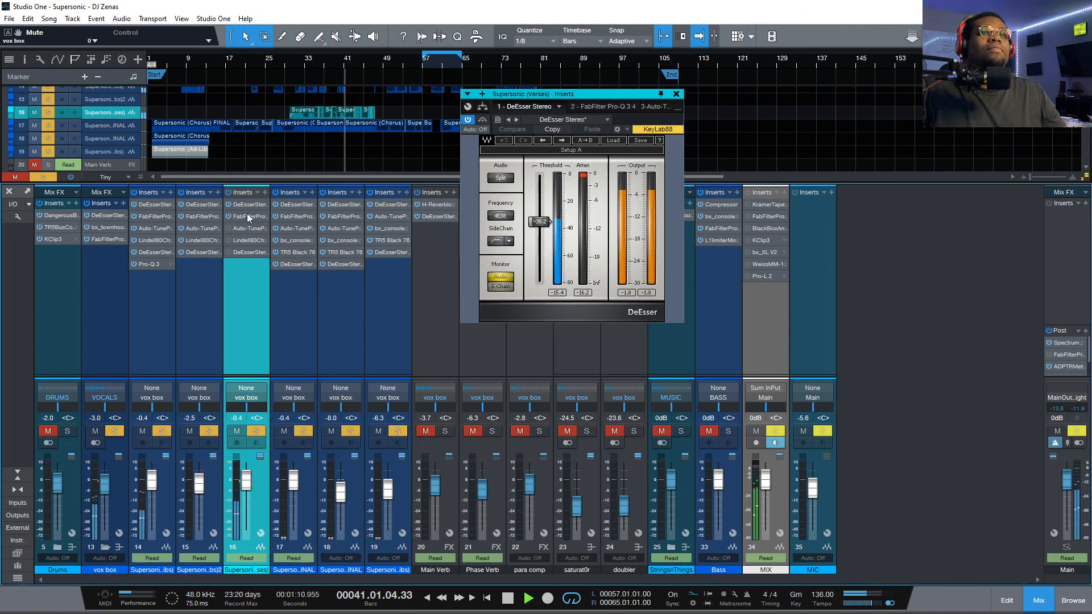
left_click(247, 214)
key("space")
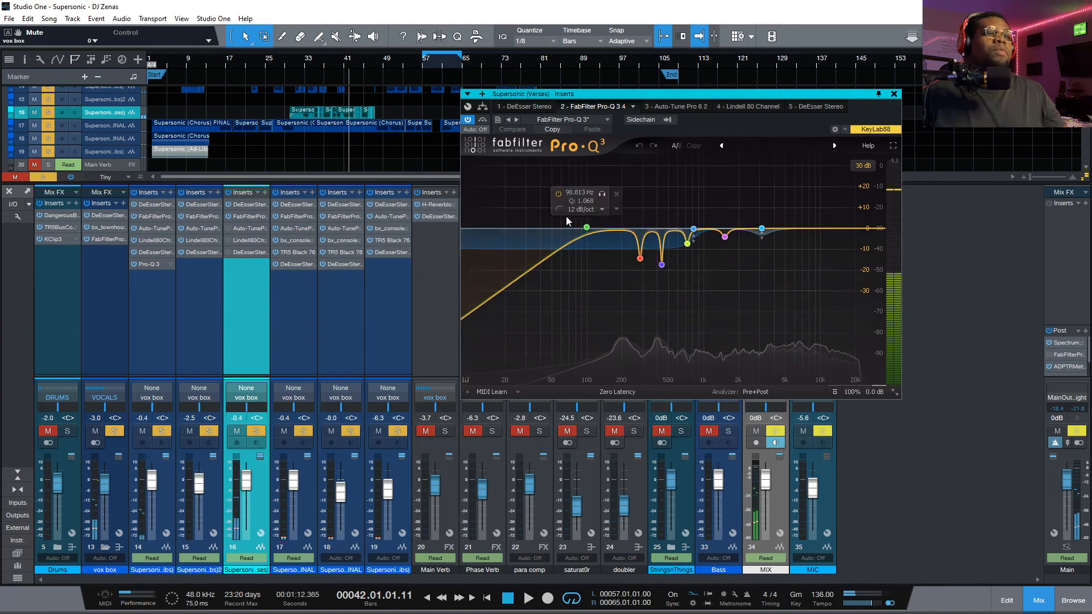
Reposition the FabFilter Pro-Q 3 window and set its interface size to Medium.
left_click_drag(720, 95, 602, 79)
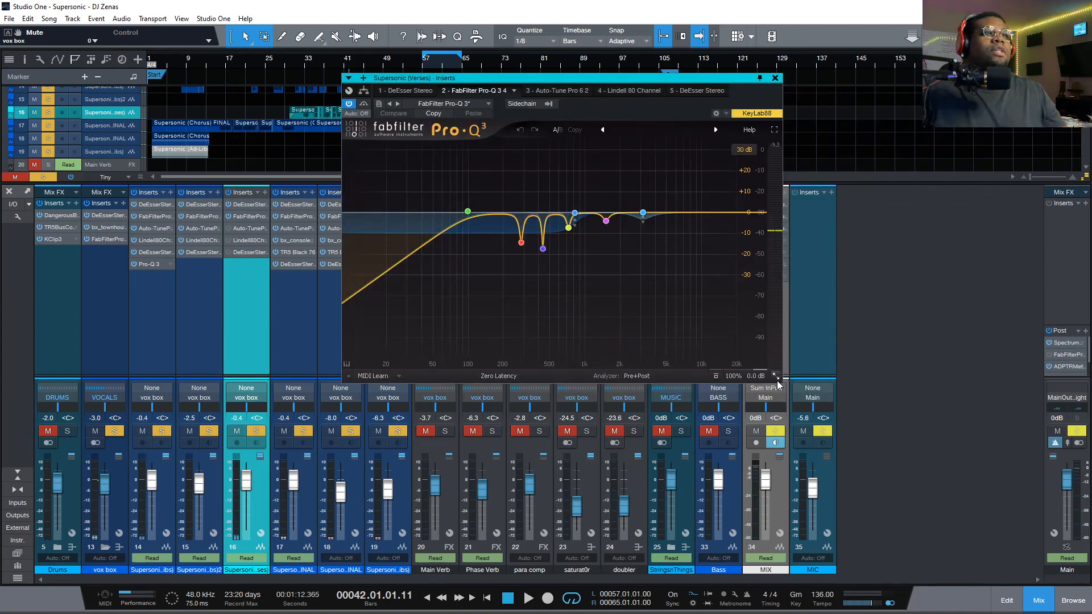
left_click(776, 378)
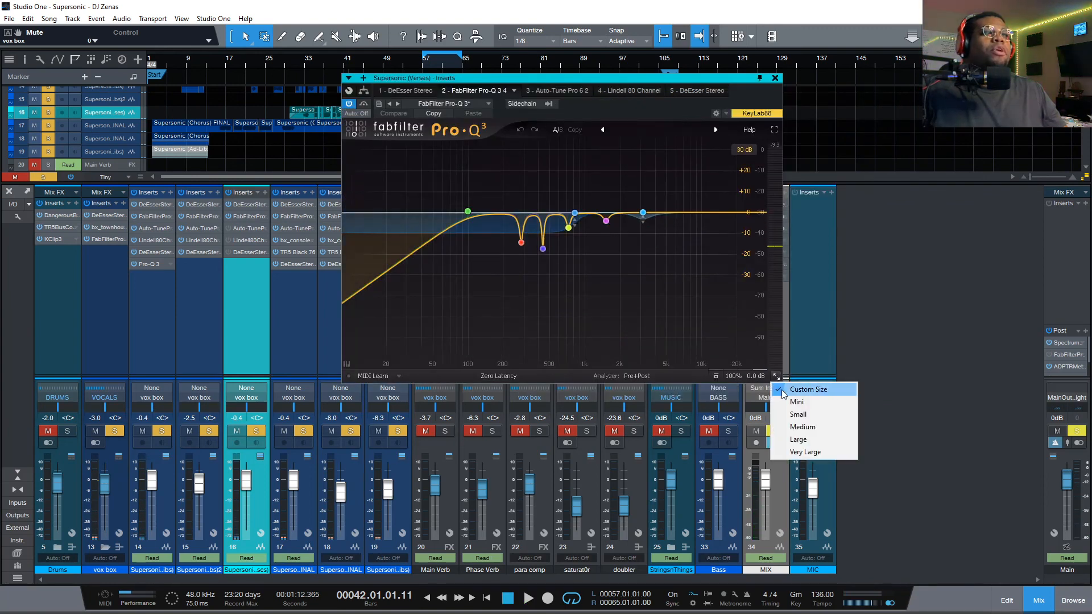
left_click(797, 430)
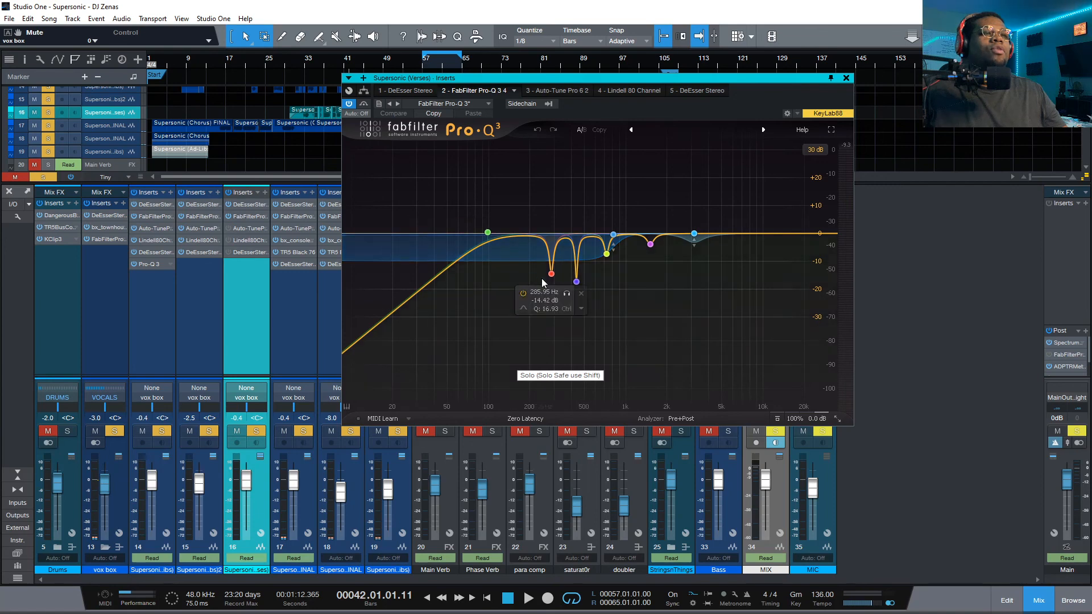
Solo the 285.95 Hz and 435.75 Hz bands of the Pro-Q 3 during playback, undoing the stray change to the first one.
key("space")
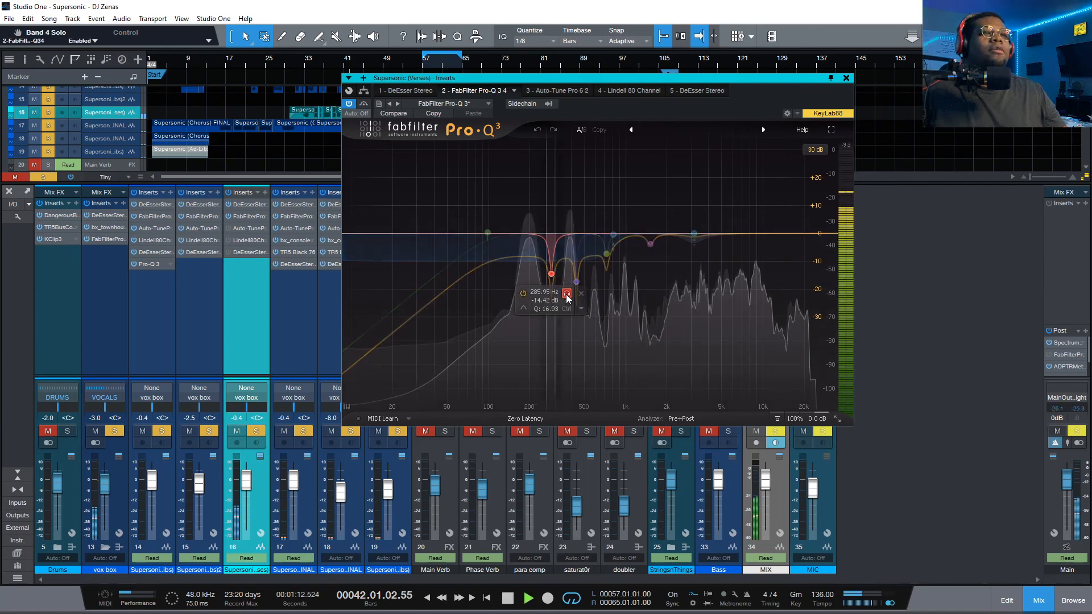
left_click_drag(568, 298, 566, 128)
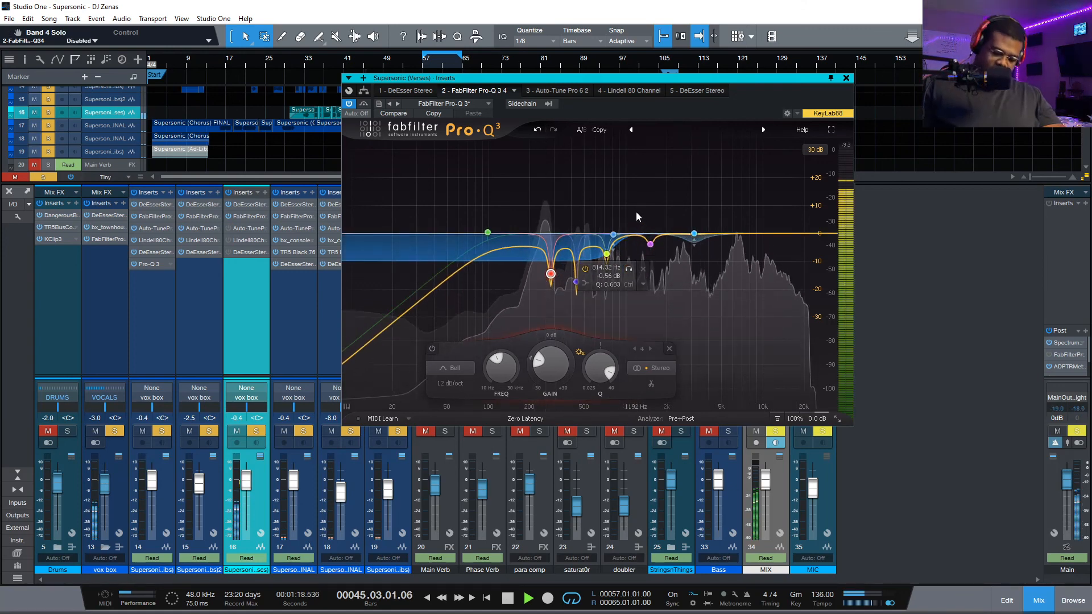
key("ctrl+z")
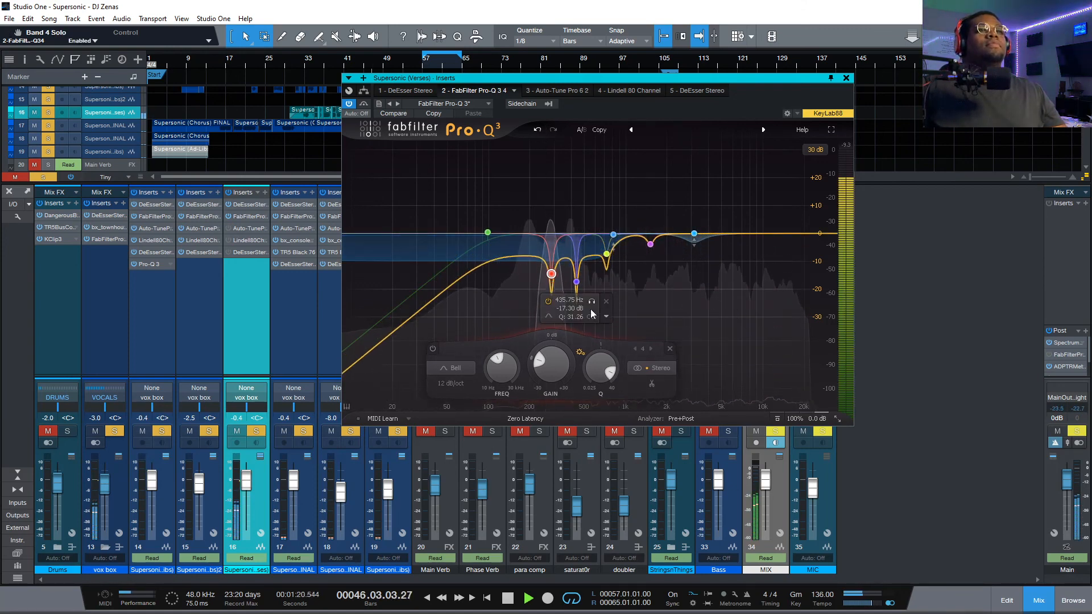
key("space")
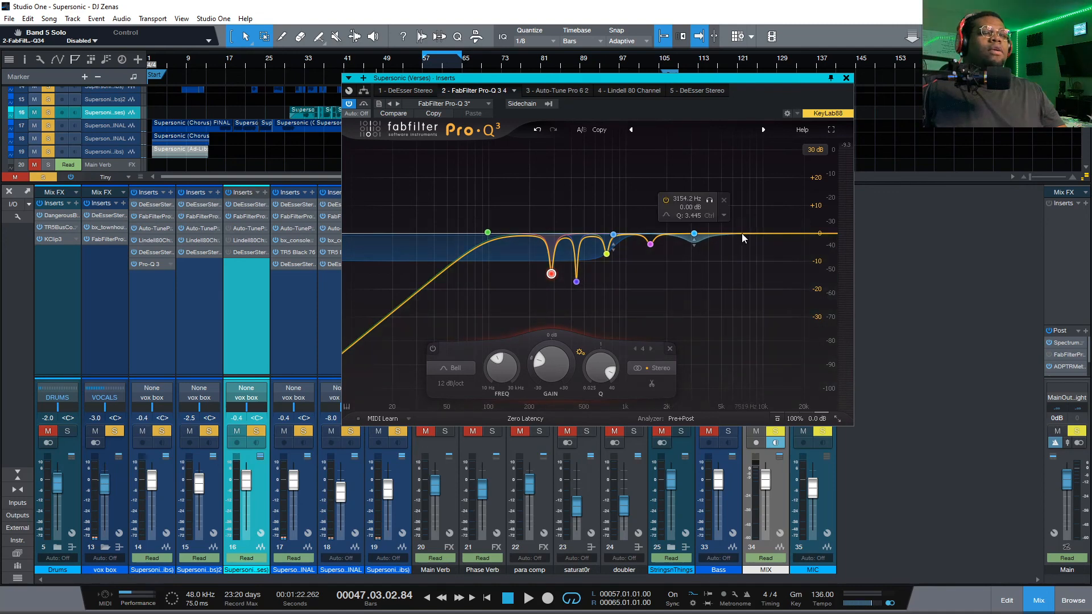
Set the loop range to the first group of Supersonic (Verses) clips, bars 30 to 48, and close the Pro-Q 3 window after listening.
key("space")
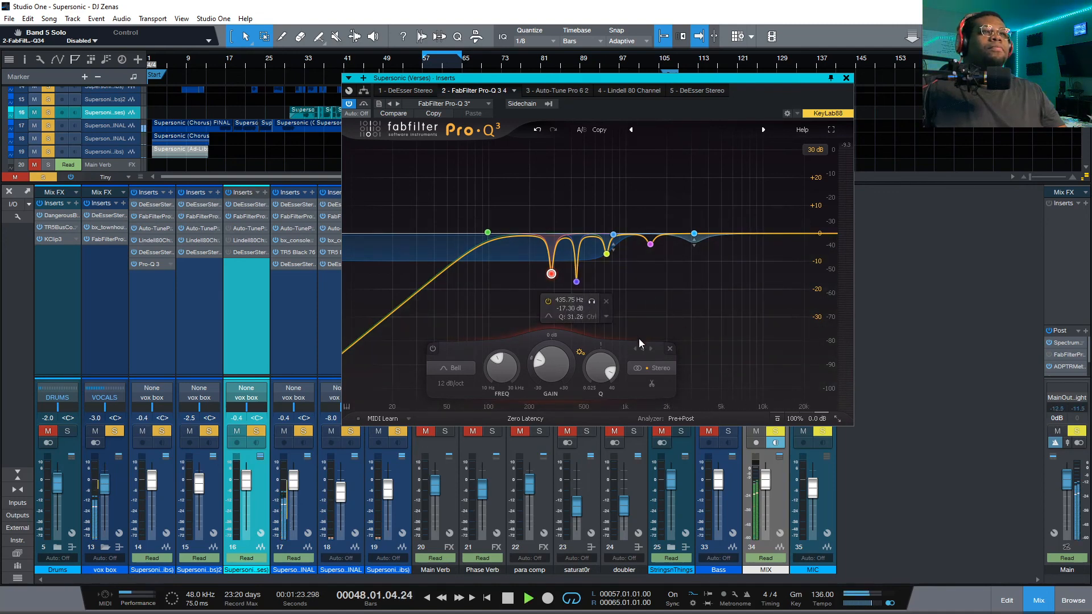
left_click(303, 61)
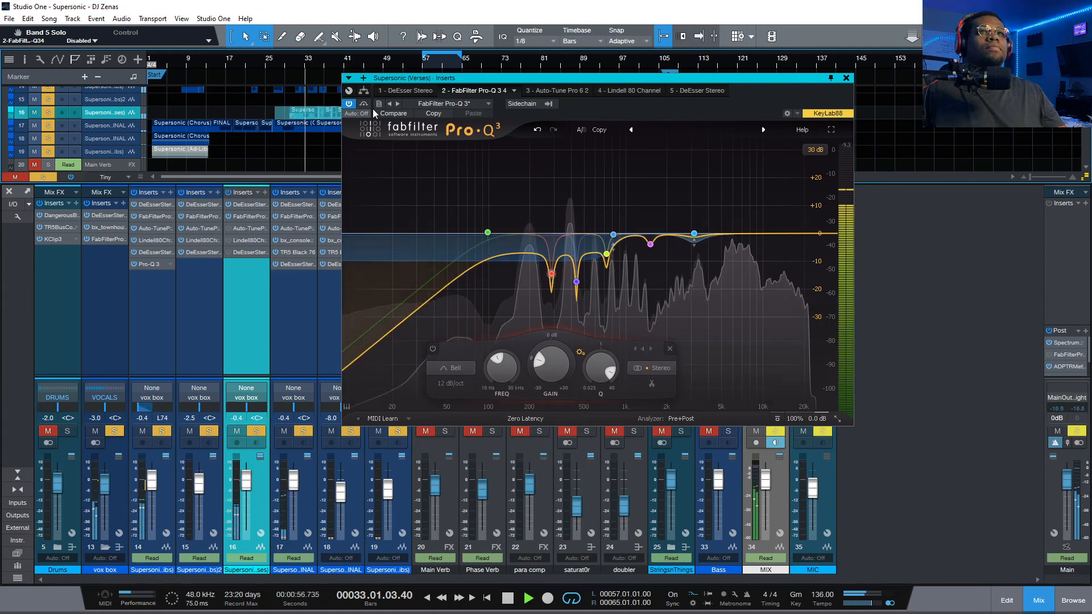
left_click_drag(463, 79, 595, 80)
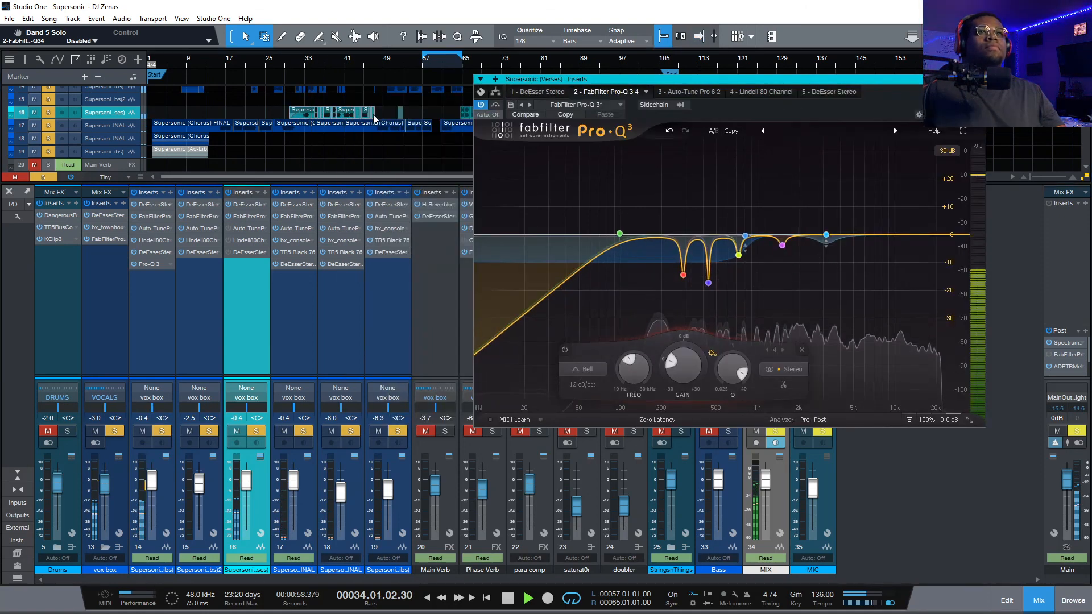
left_click_drag(373, 120, 256, 119)
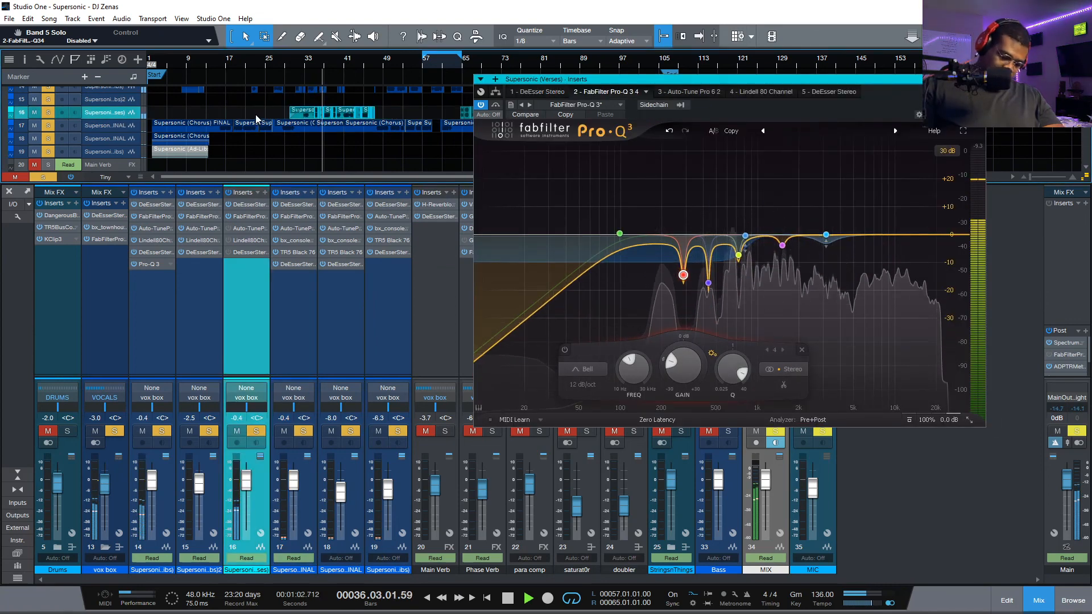
key("p")
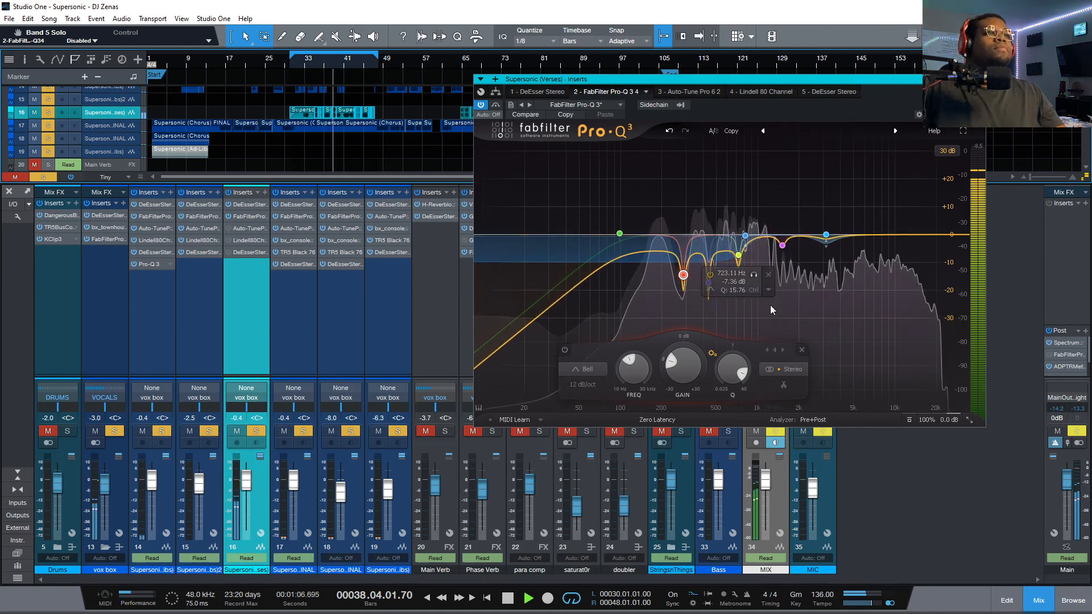
key("space")
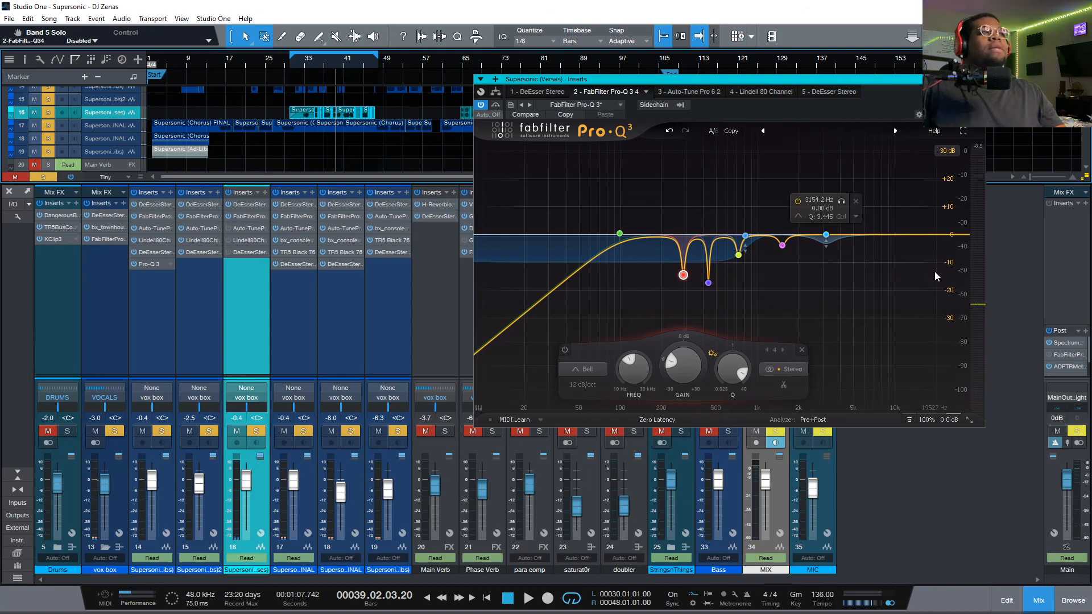
left_click(979, 79)
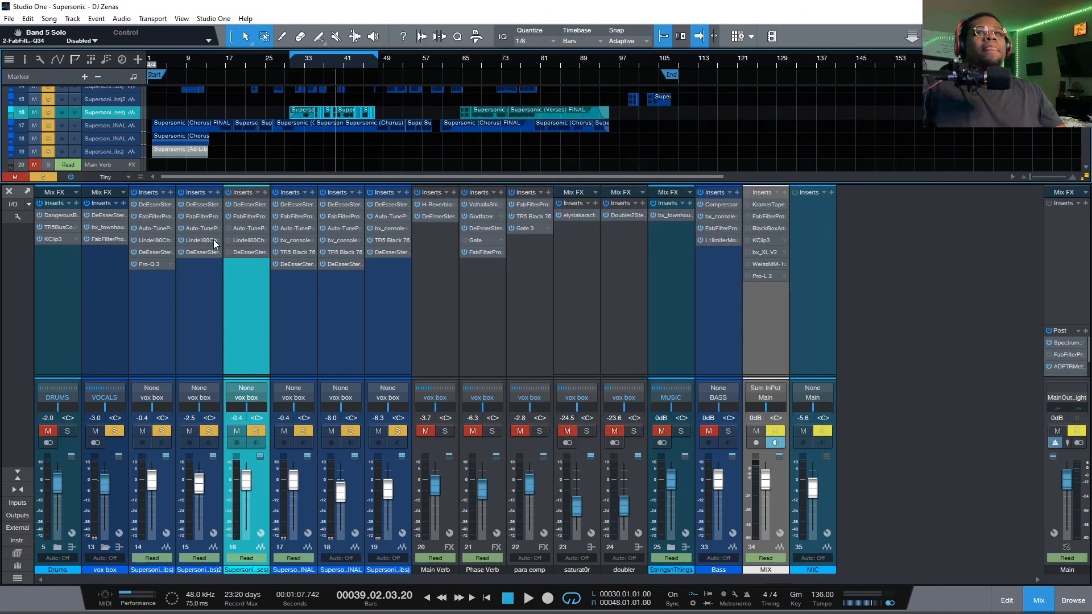
View the Auto-Tune Pro insert on the Supersonic (Verses) channel, then bring its Lindell 80 Channel fully into view.
left_click(249, 228)
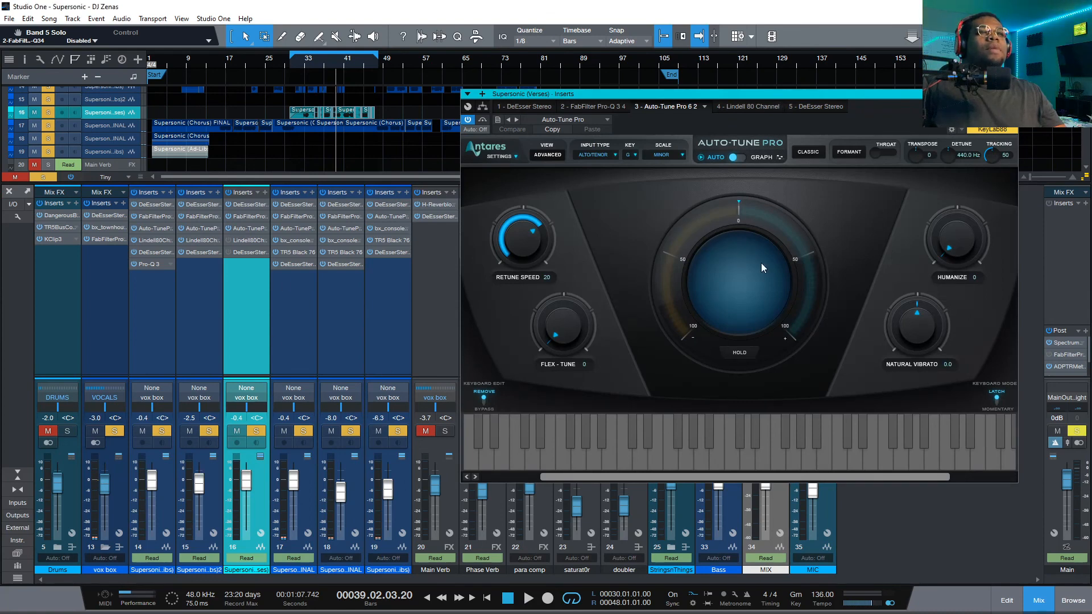
left_click(245, 239)
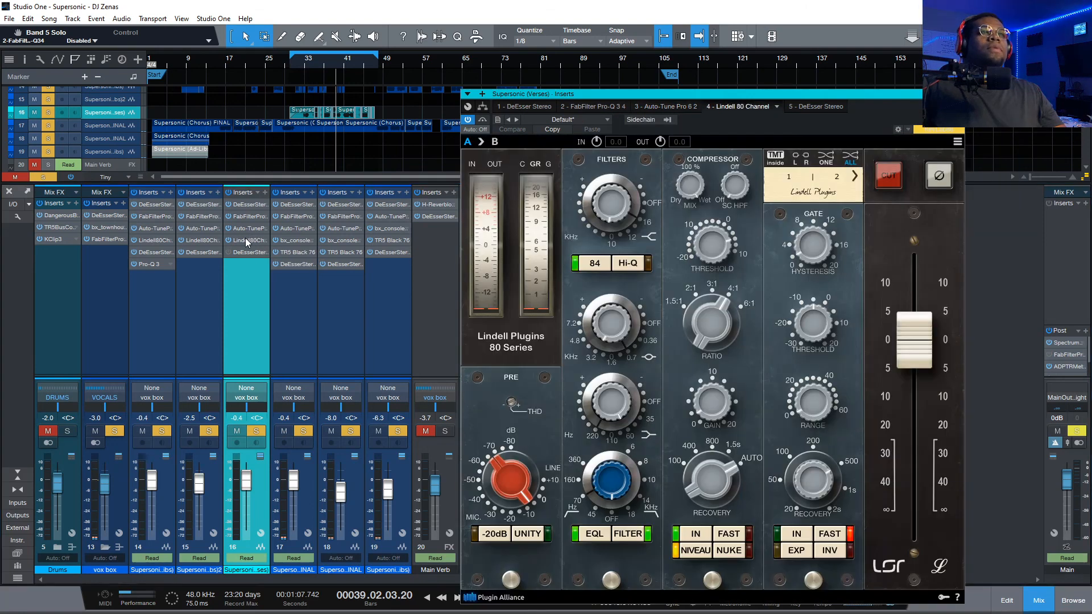
left_click_drag(749, 98, 757, 83)
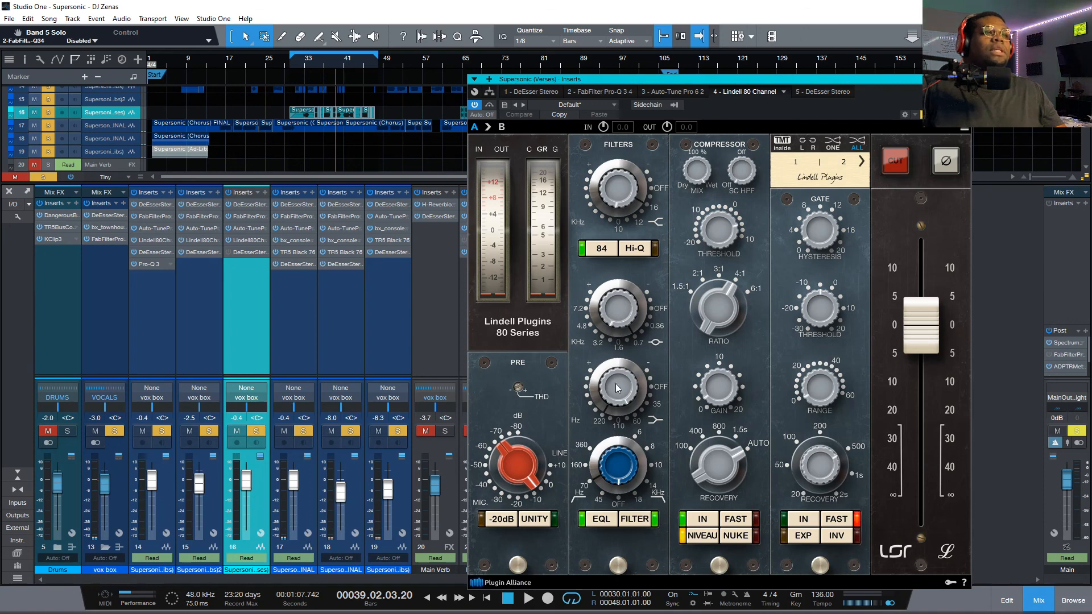
Start the loop range at bar 32, play the verse from there, and save the song.
left_click(305, 67)
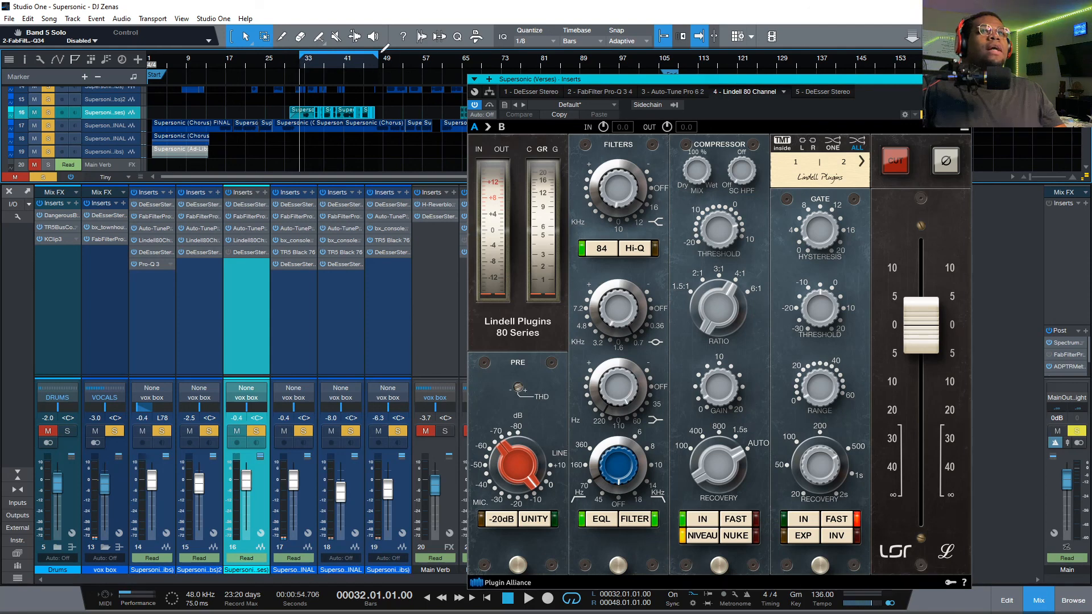
key("space")
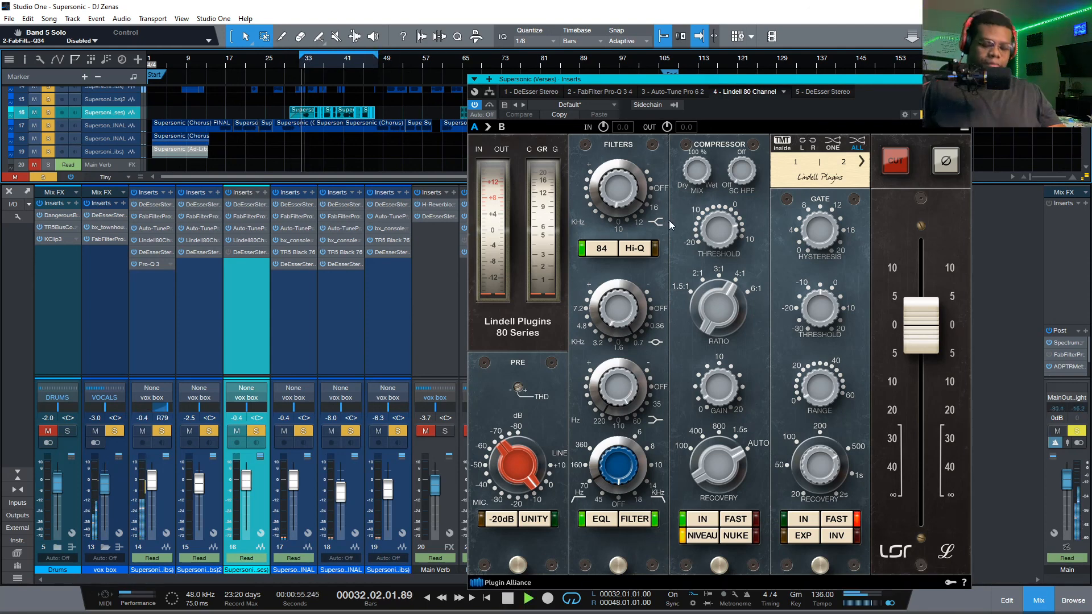
key("ctrl+s")
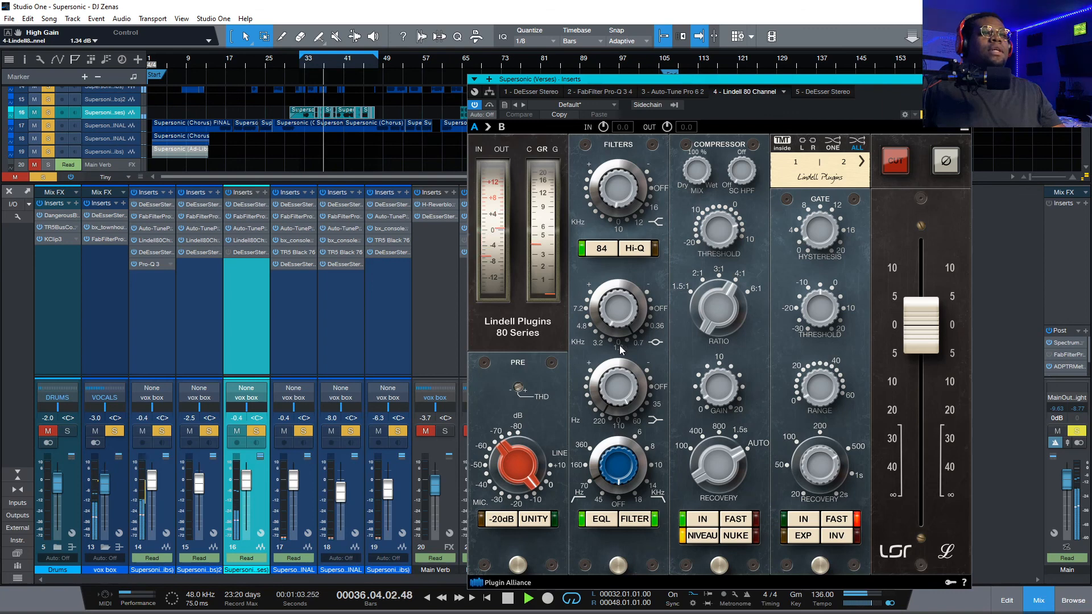
Audition the Lindell 80 Channel's EQ, preamp gain and gate on the verse vocal, toggling the EQ section for comparison, and stop playback.
mouse_move(627, 320)
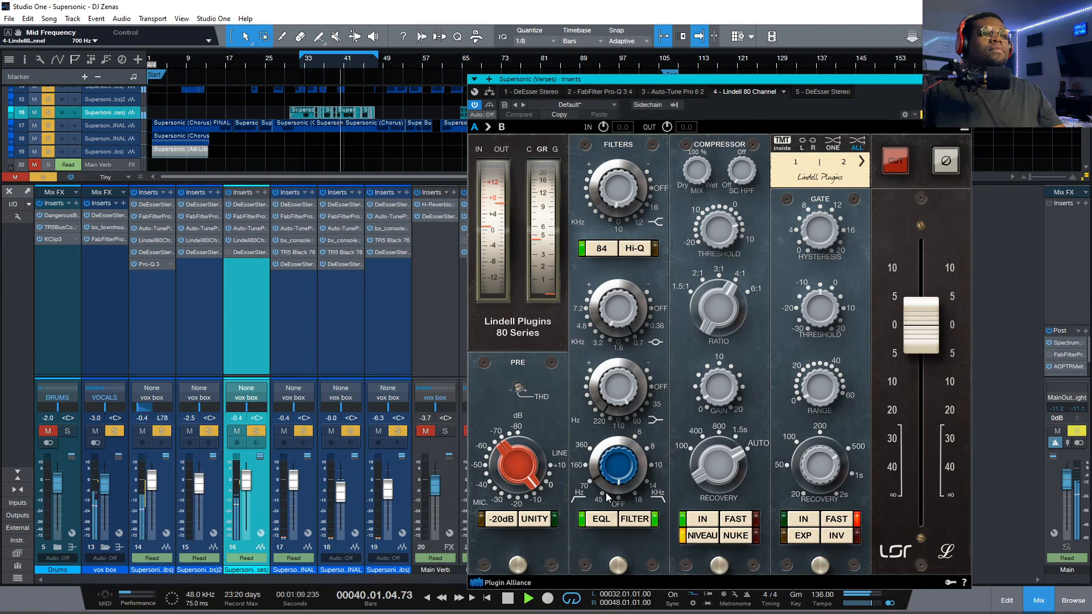
left_click(597, 527)
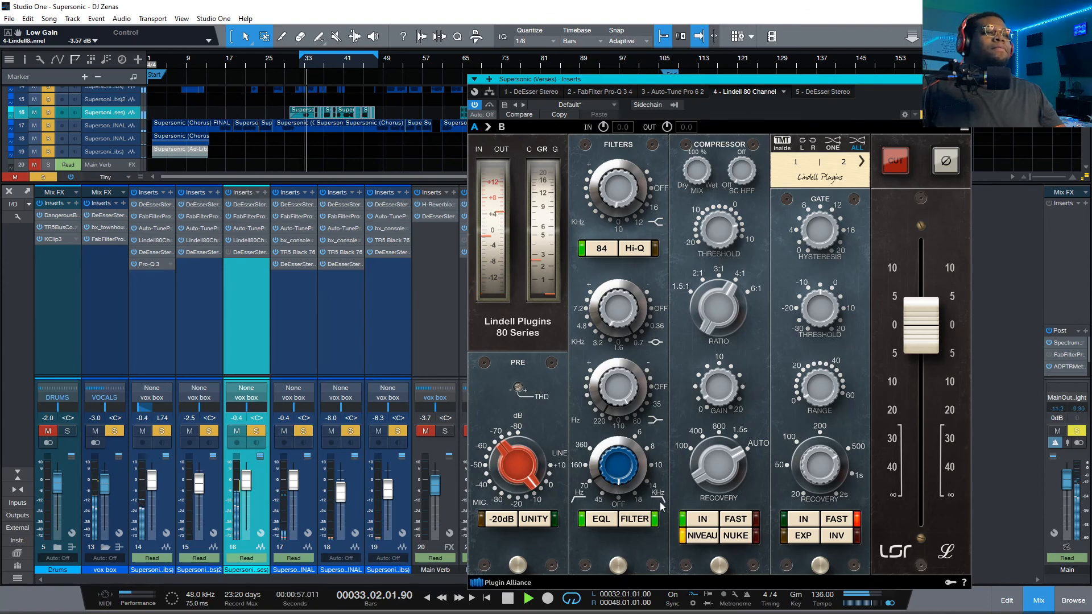
mouse_move(526, 478)
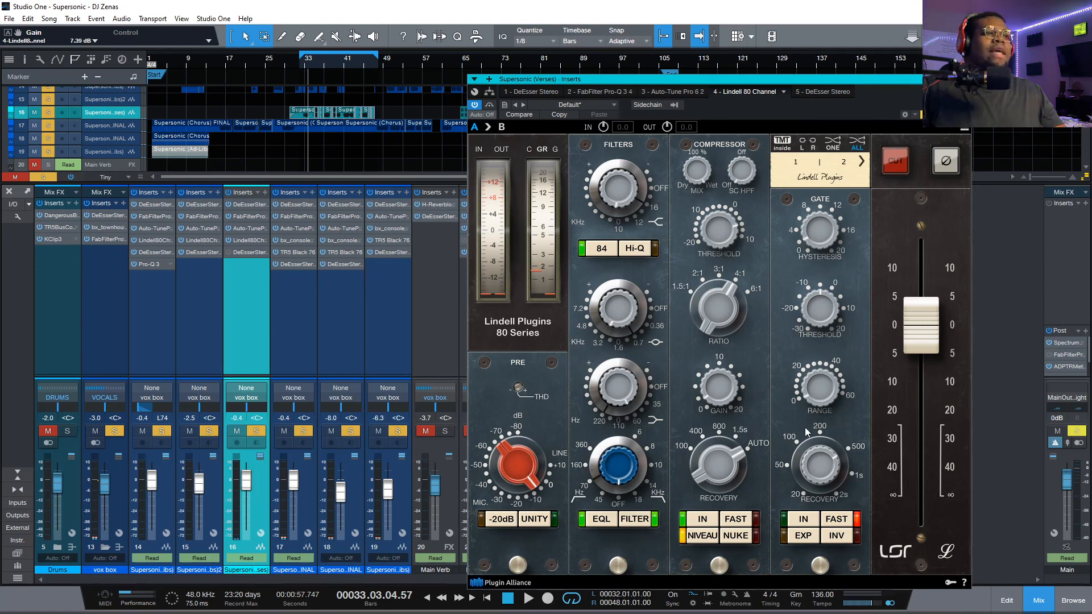
key("space")
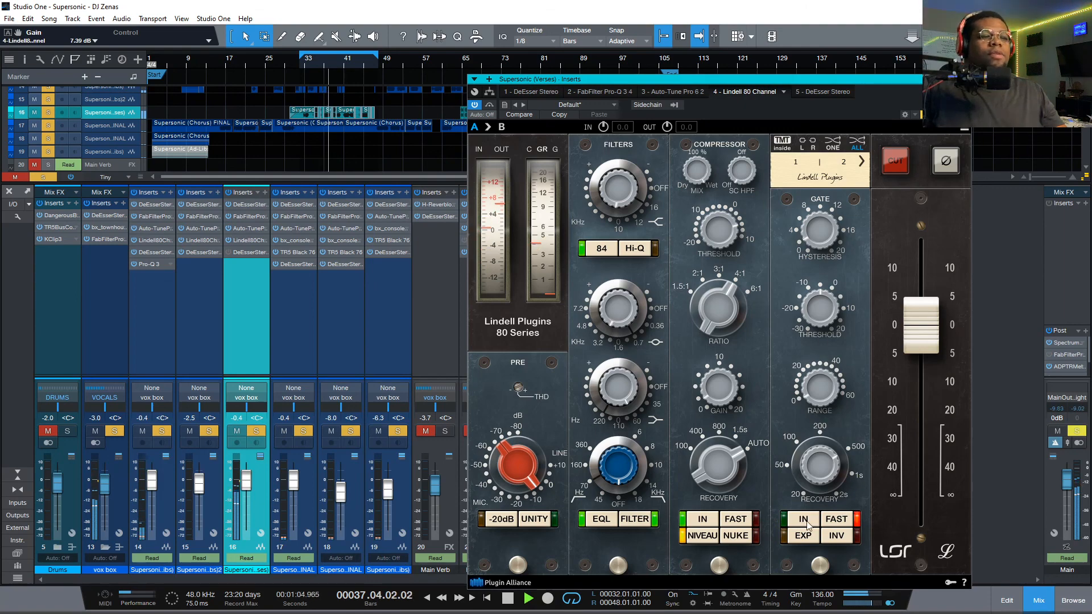
key("space")
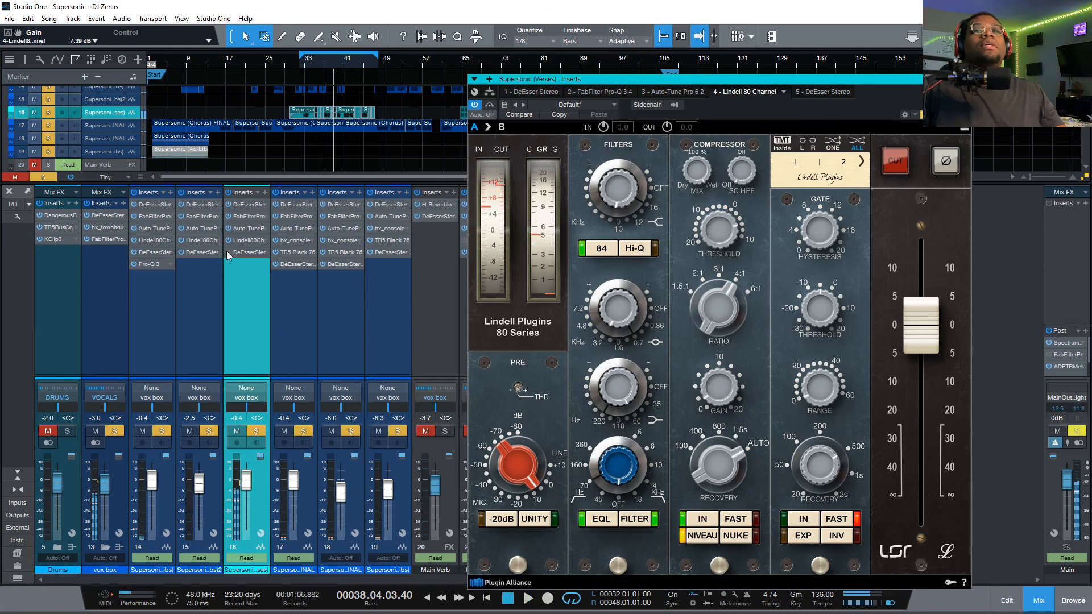
Open the final DeEsser on the Supersonic (Verses) channel and listen to it during playback.
left_click(244, 252)
key("space")
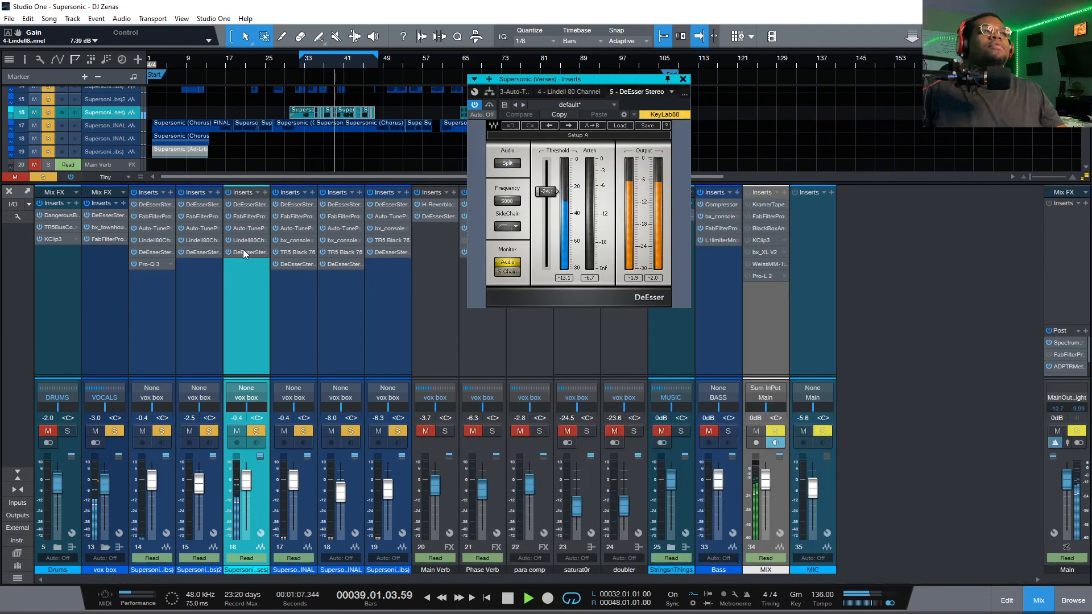
Stop playback, select the first Supersonic (Chorus) FINAL channel, and play the chorus vocals from near the song's start.
key("space")
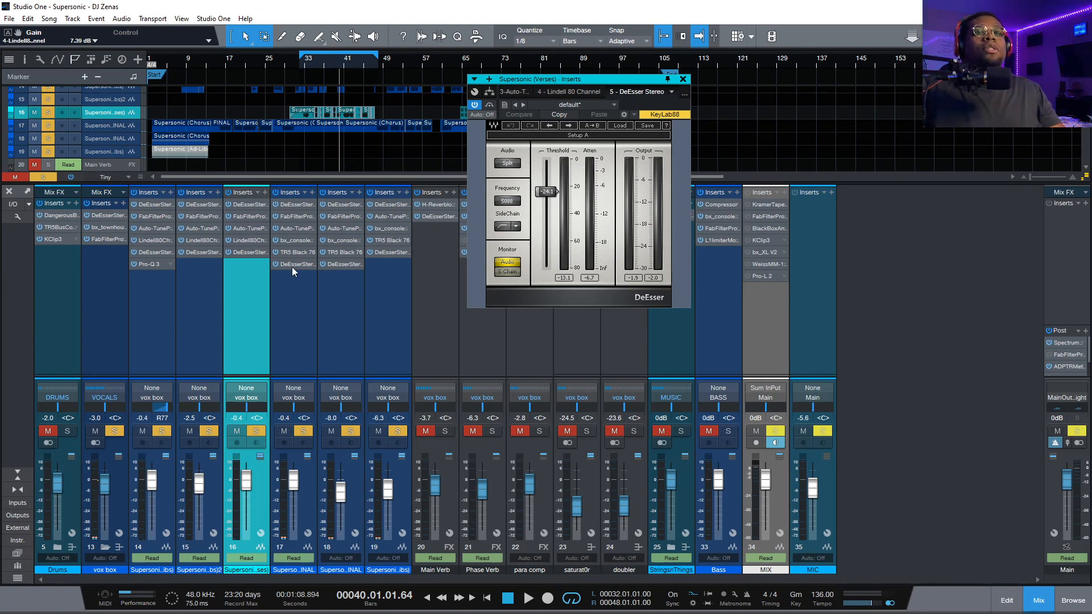
left_click(290, 308)
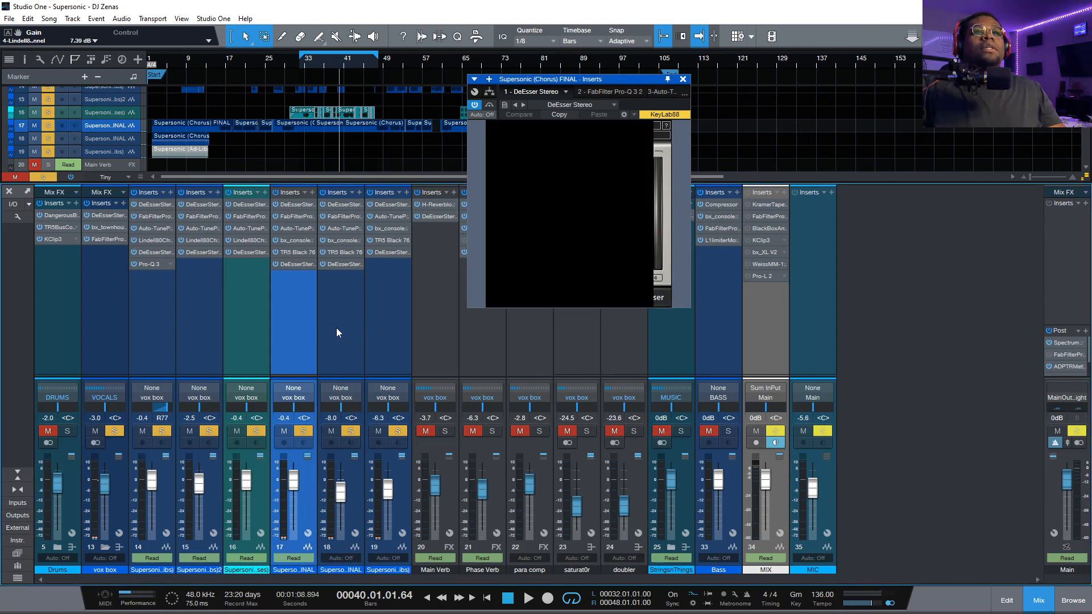
left_click(161, 398)
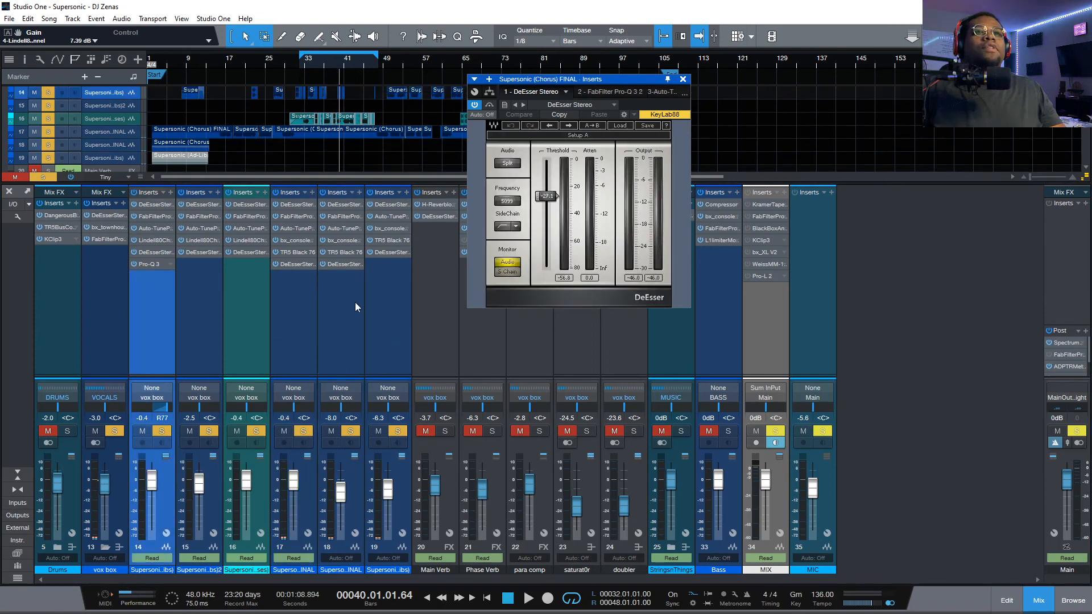
left_click(355, 307)
key("space")
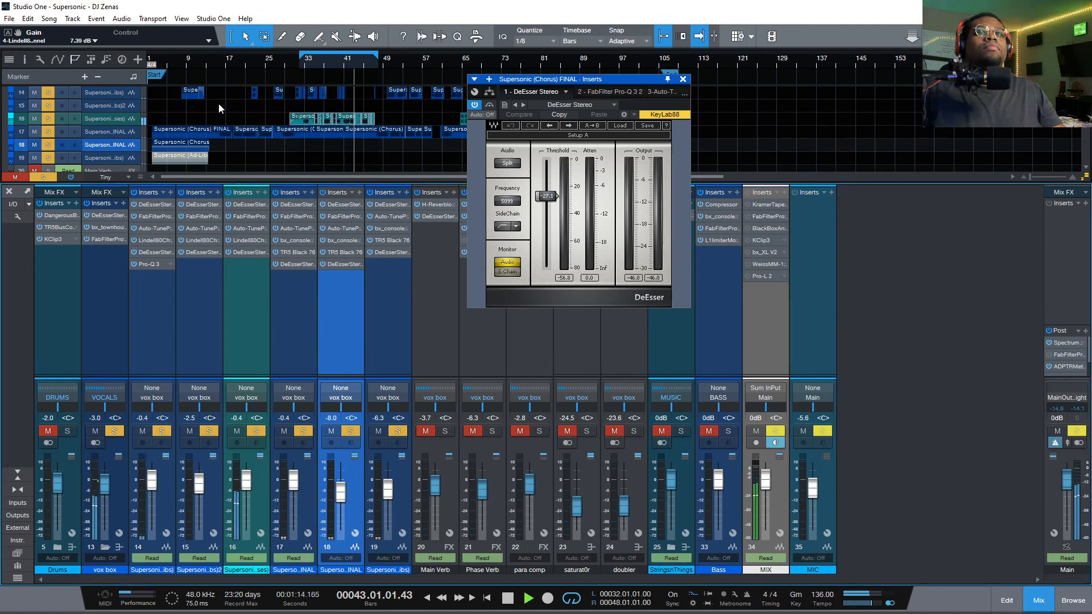
left_click(165, 66)
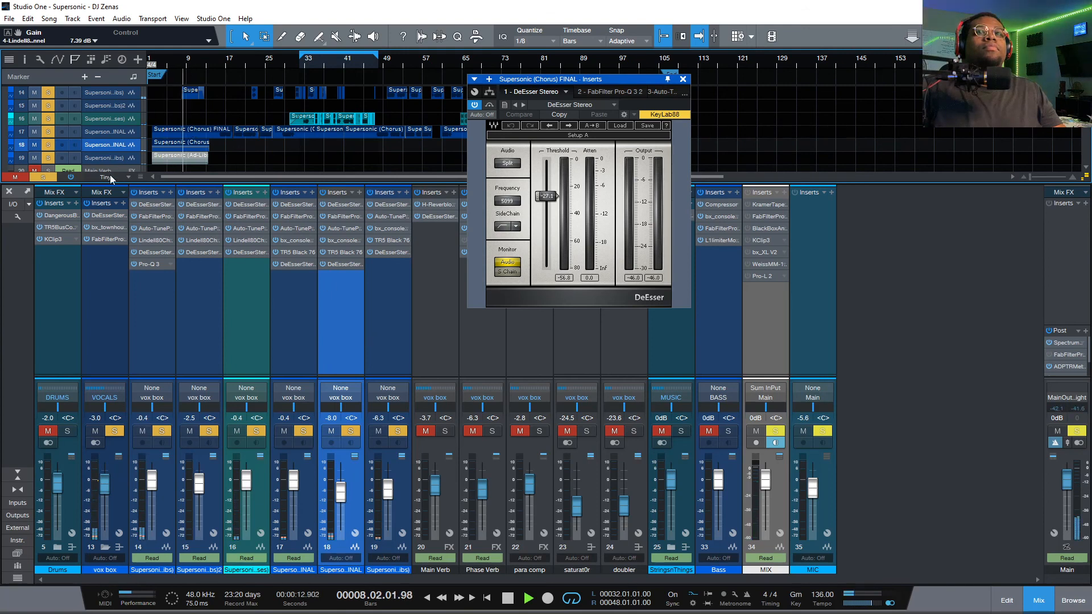
left_click_drag(120, 152, 163, 148)
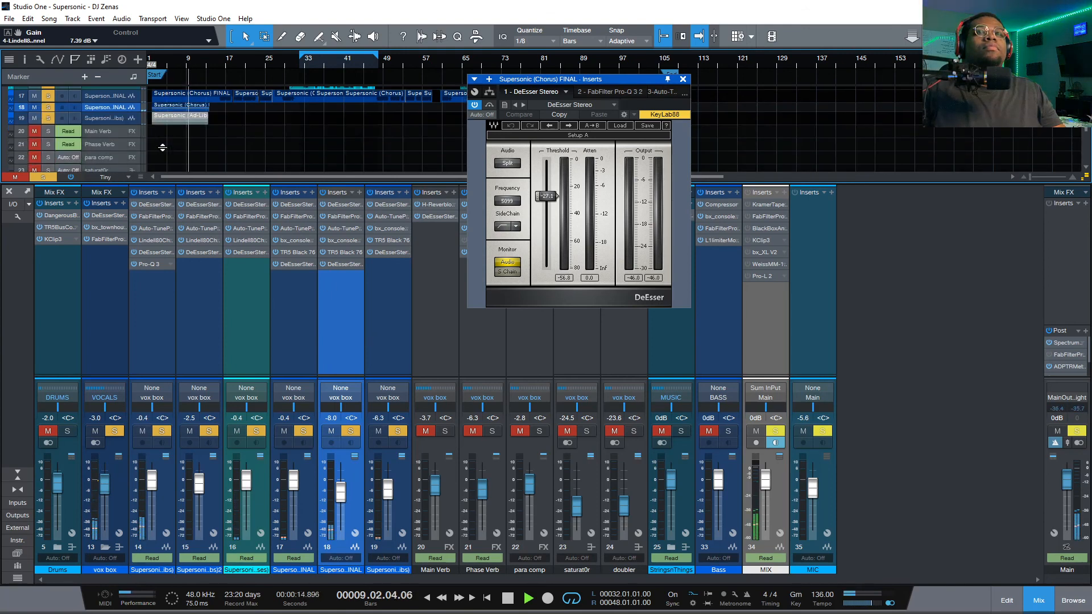
scroll(298, 129, "up", 3)
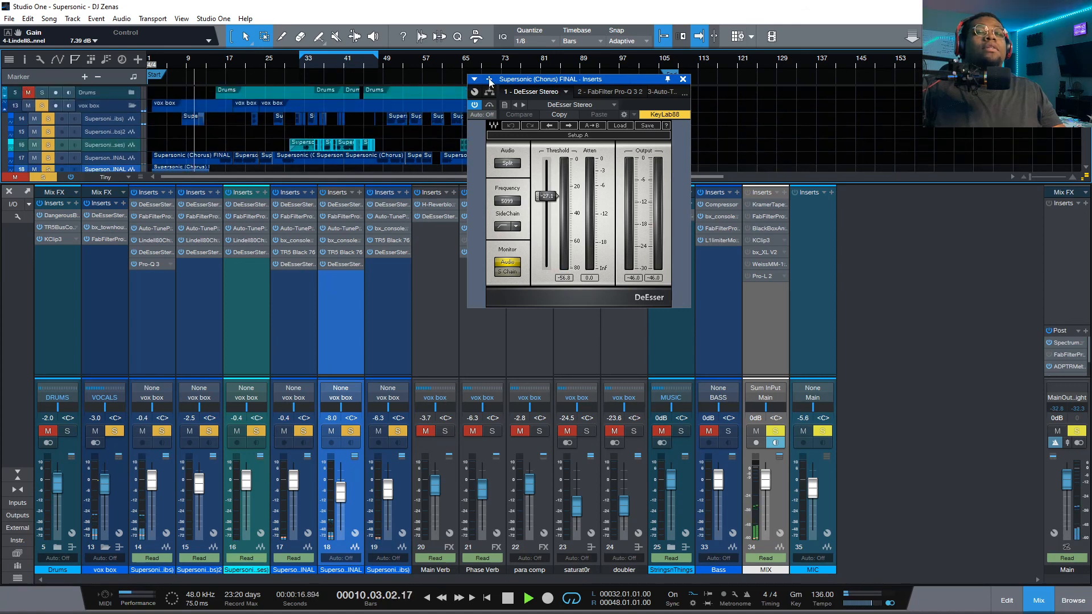
Play the chorus from about bar 49 and view the Pro-Q 3 and Auto-Tune Pro inserts on channel 17.
left_click(610, 92)
left_click(389, 60)
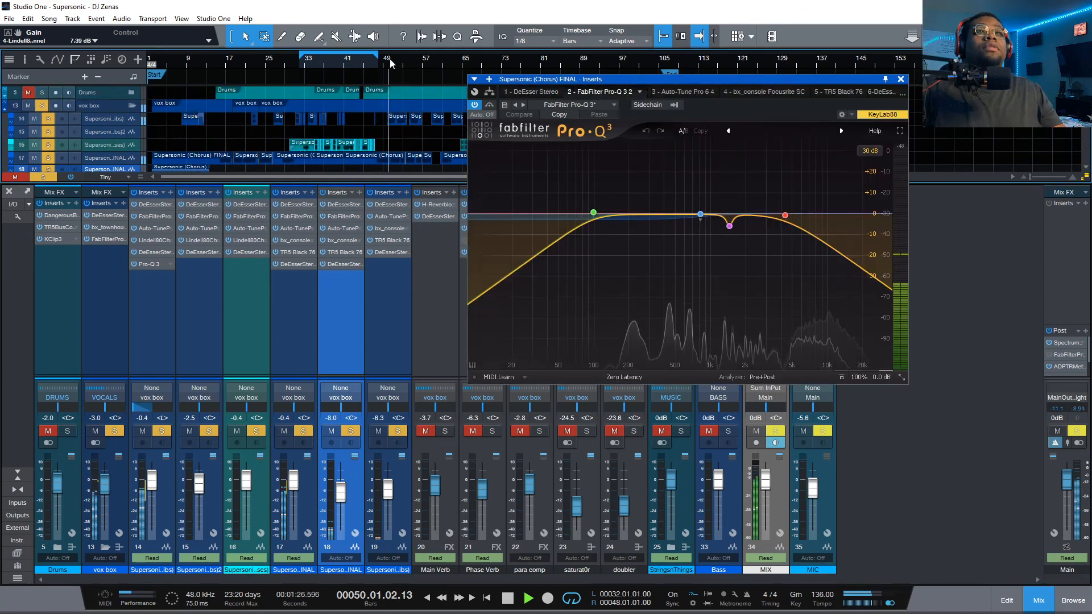
left_click(112, 158)
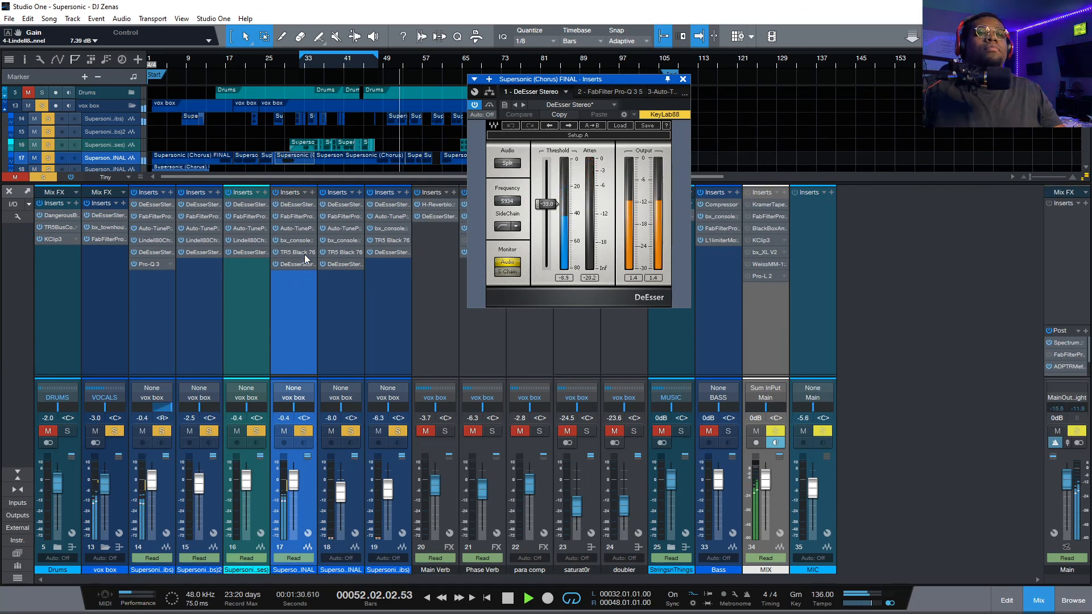
left_click(299, 217)
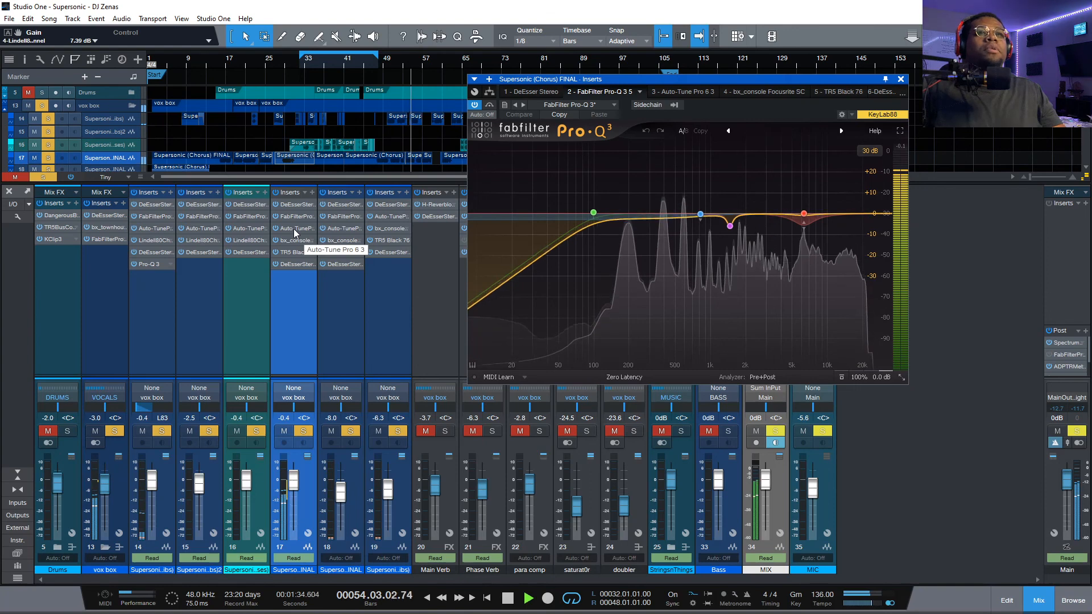
double_click(294, 229)
Open the chorus channel's bx_console Focusrite SC fully in view and audition its settings during playback, then stop and close it.
double_click(296, 240)
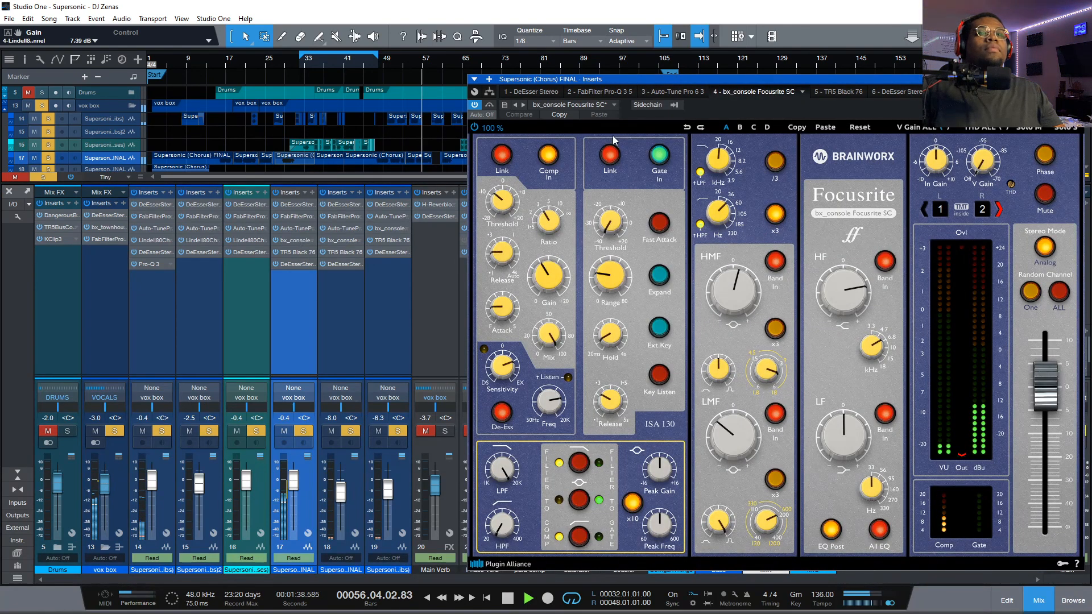
key("space")
left_click_drag(730, 81, 510, 81)
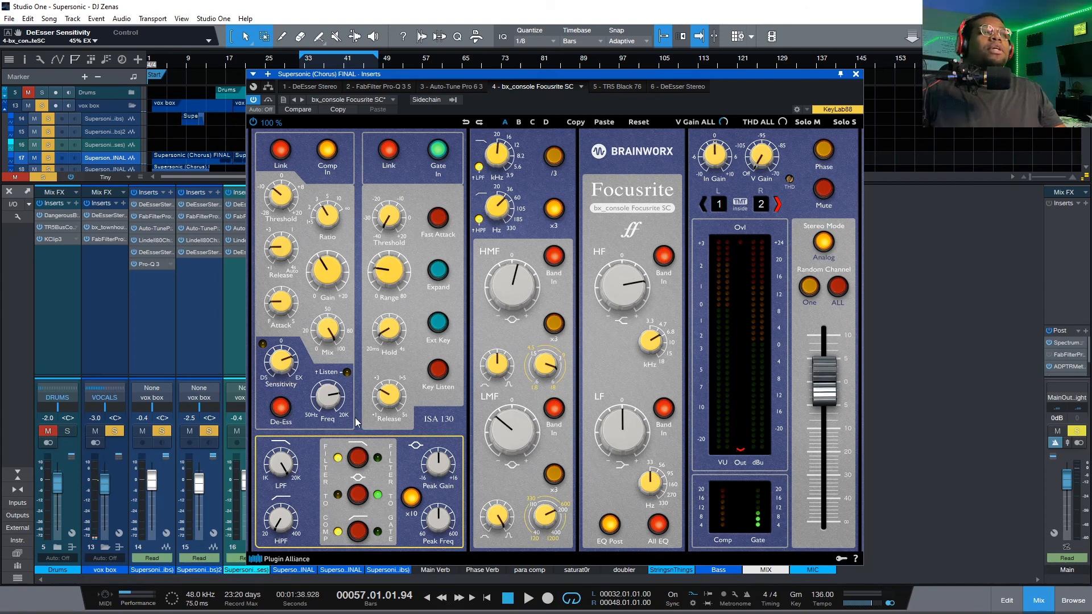
key("space")
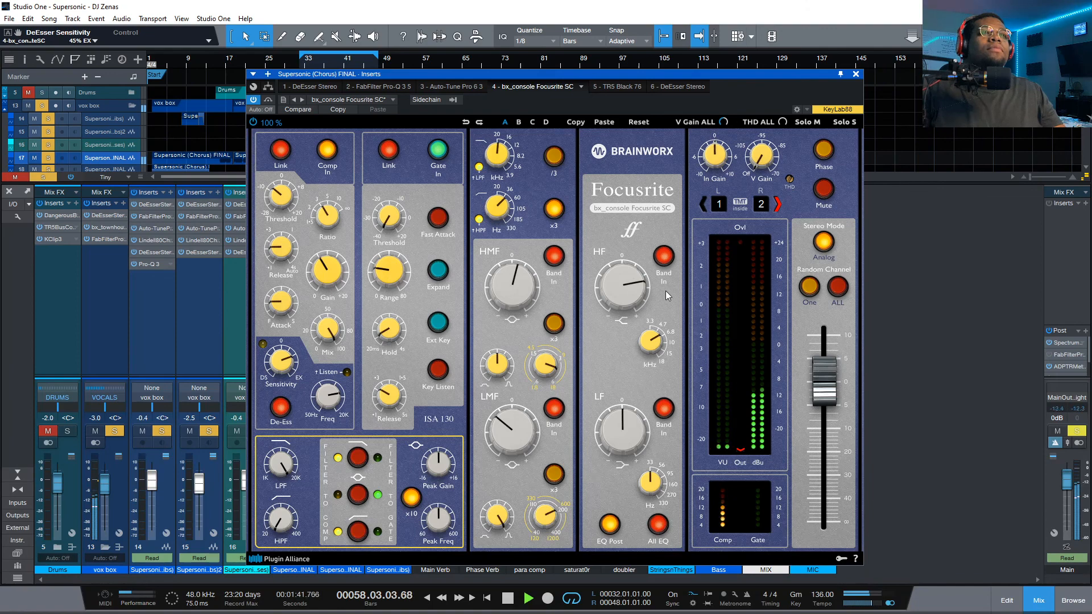
mouse_move(622, 300)
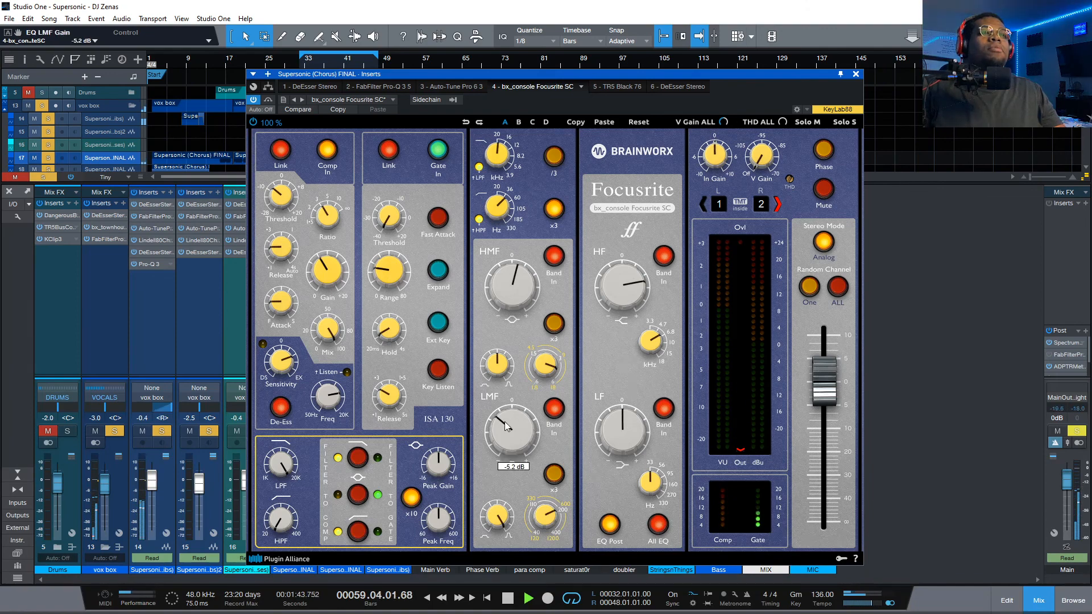
key("space")
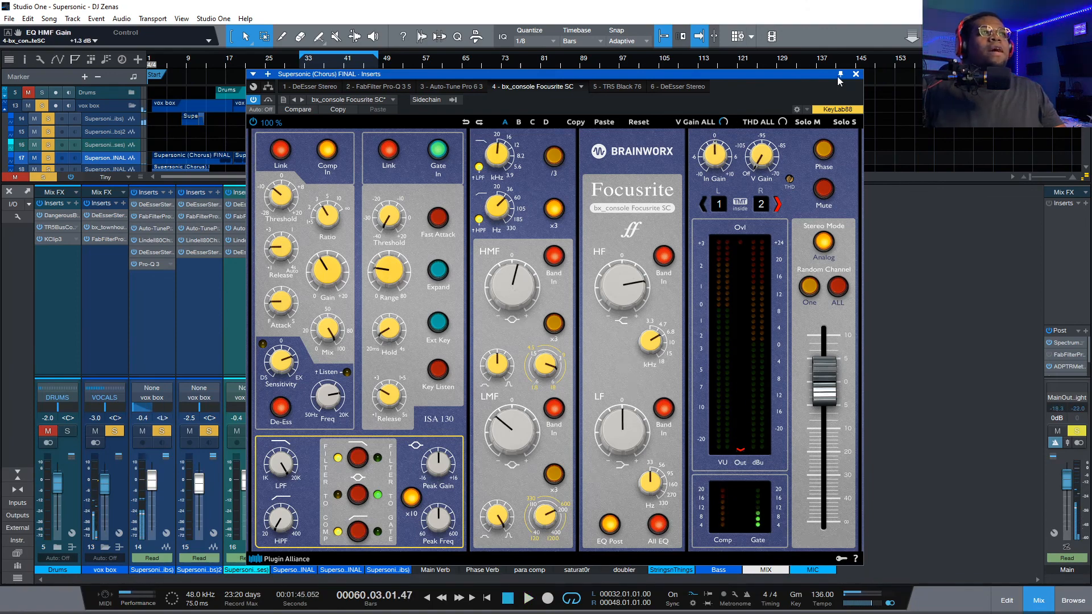
left_click(856, 75)
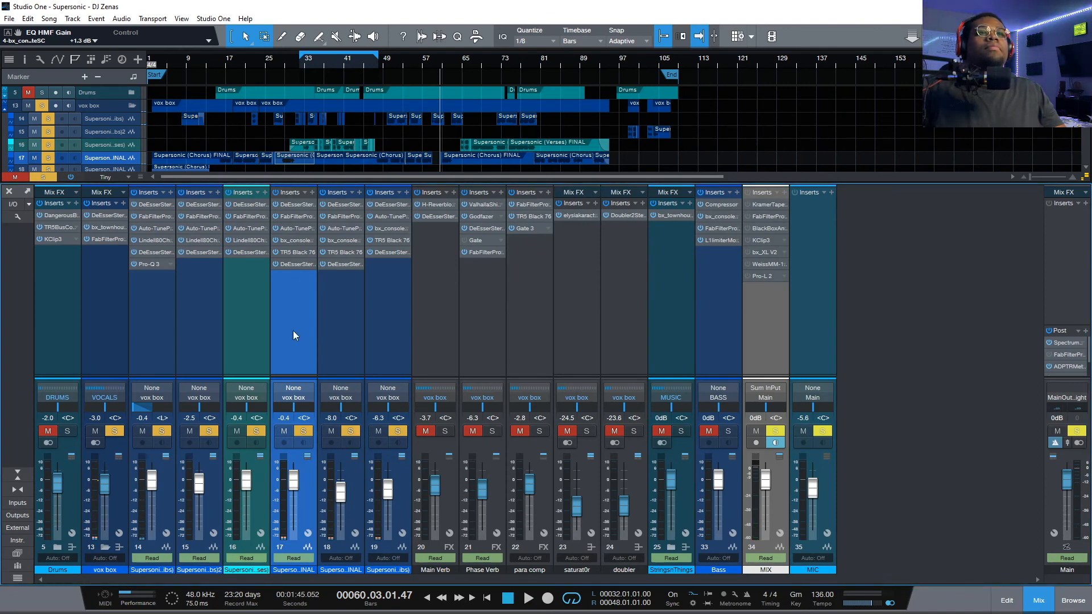
Open the bx_console Focusrite SC and TR5 Black 76 together, listen briefly to the chorus compression, and close both plug-ins.
double_click(295, 240)
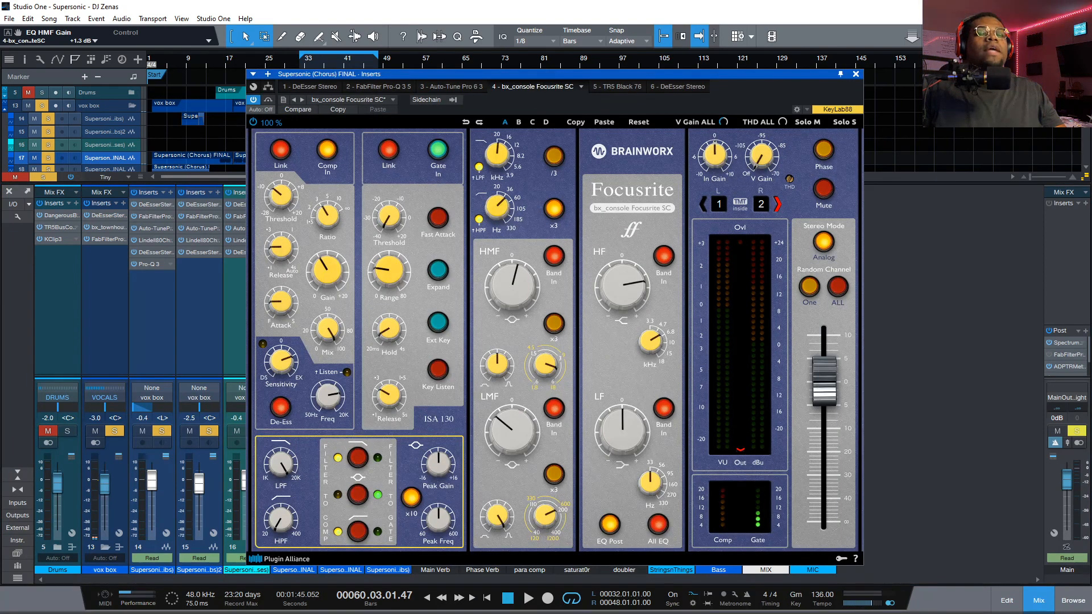
left_click_drag(610, 88, 569, 130)
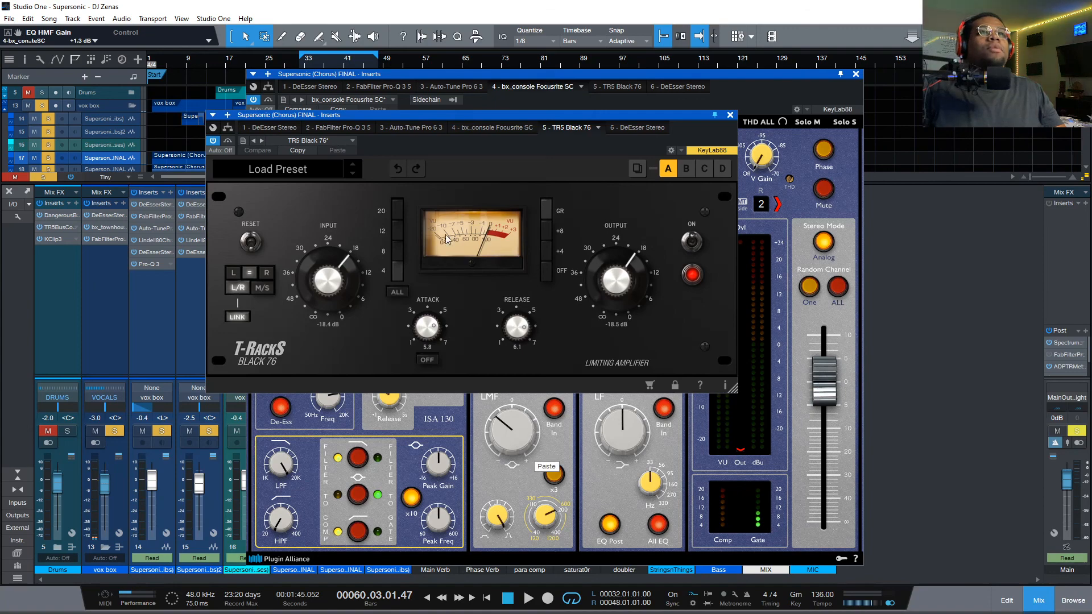
key("space")
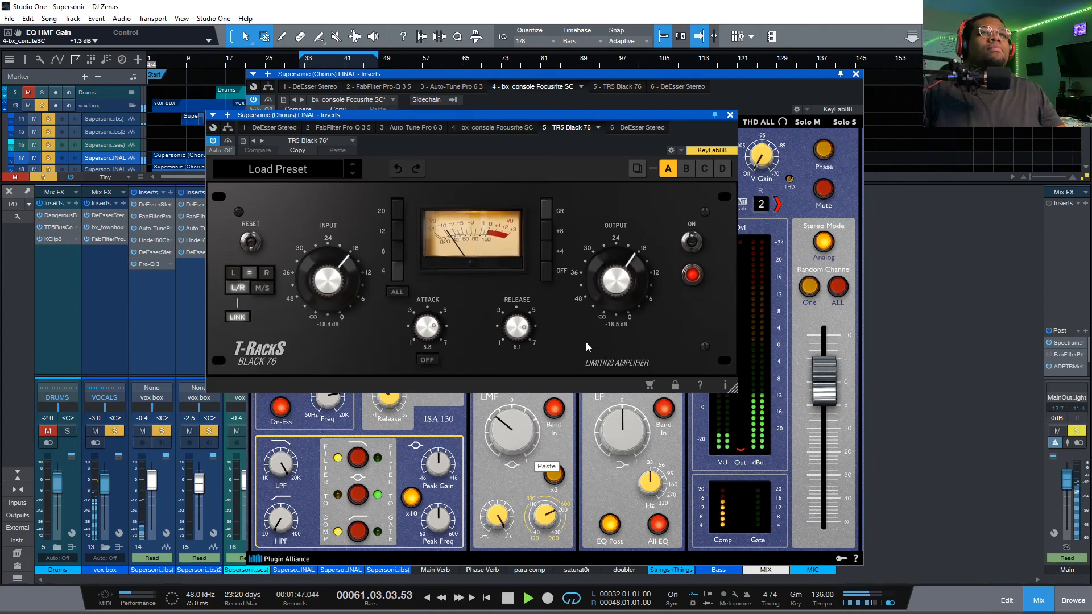
key("space")
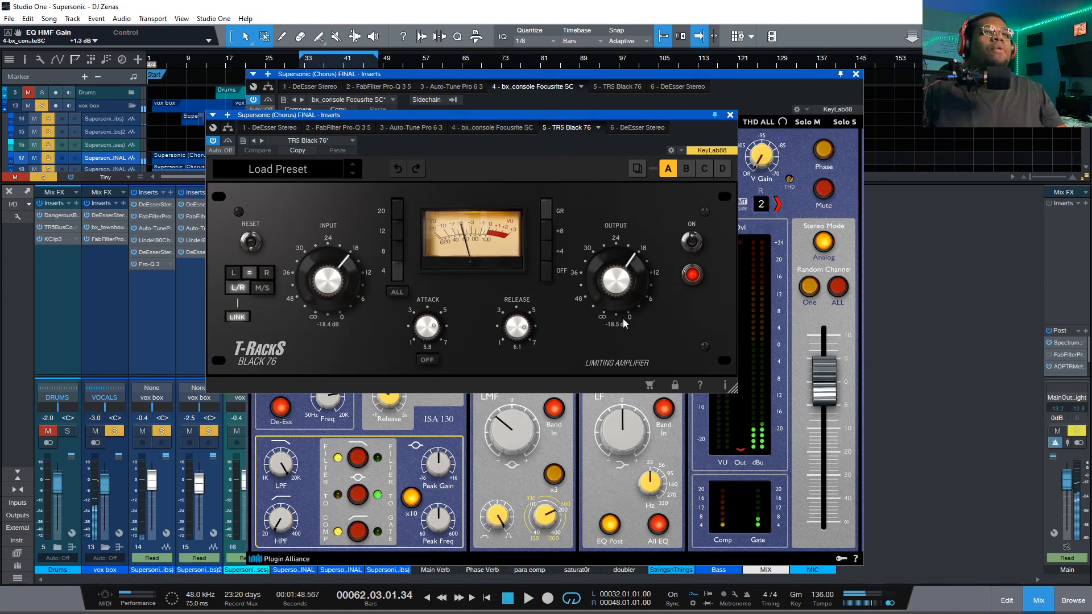
left_click(730, 115)
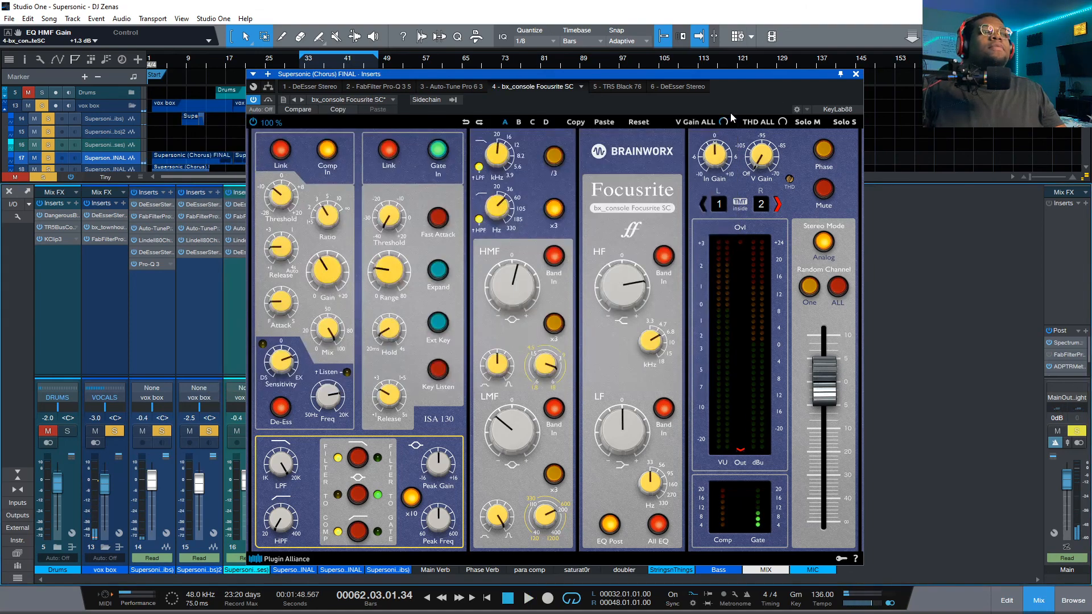
left_click(857, 75)
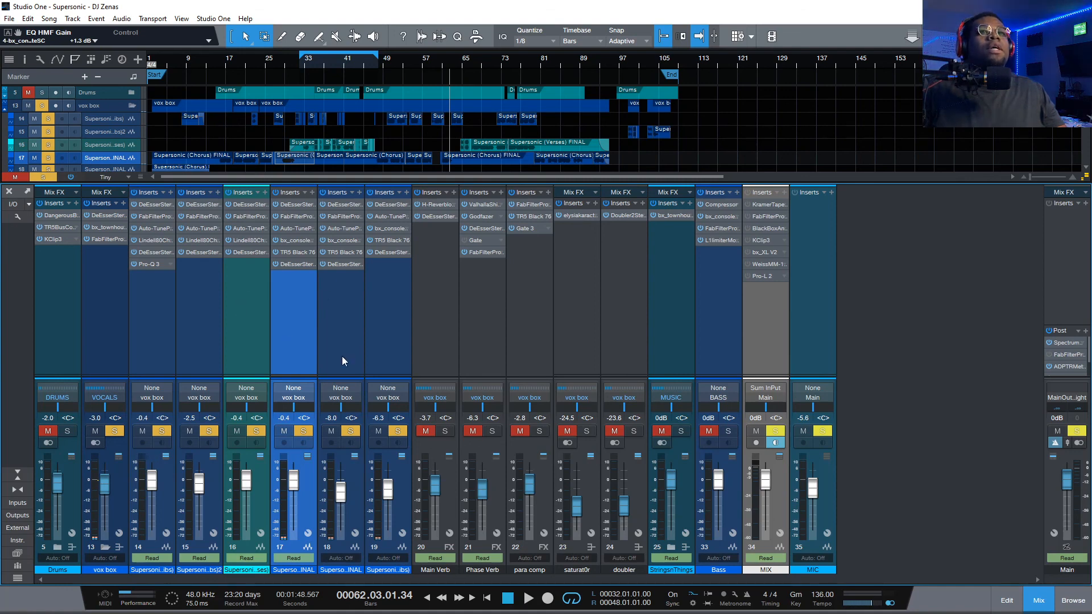
Reopen the TR5 Black 76 on the chorus channel and examine its input, attack and release settings.
left_click(289, 253)
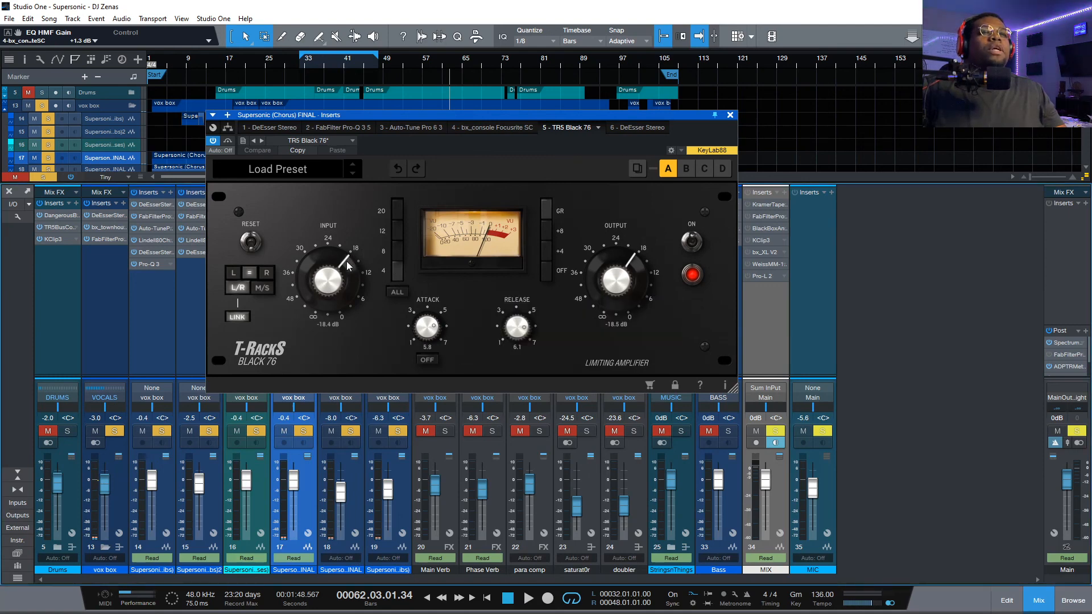
left_click(439, 332)
left_click(519, 322)
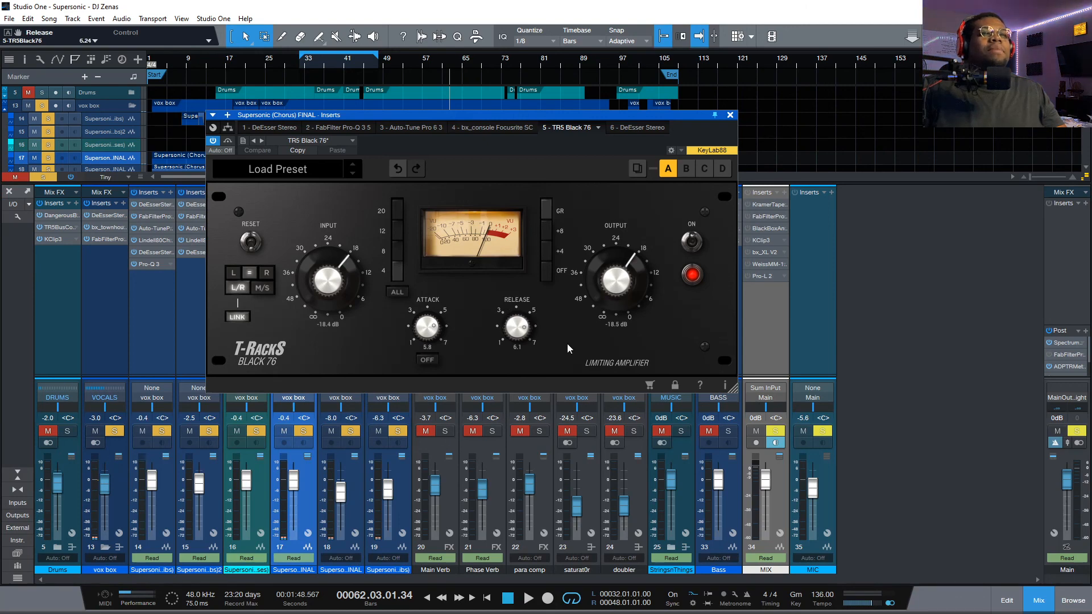
left_click(425, 328)
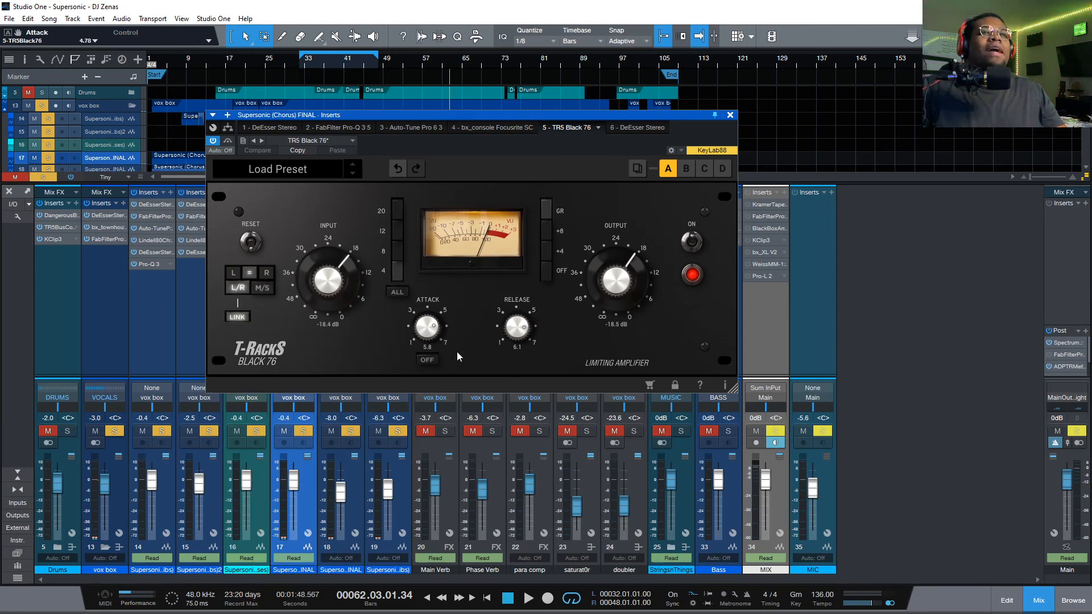
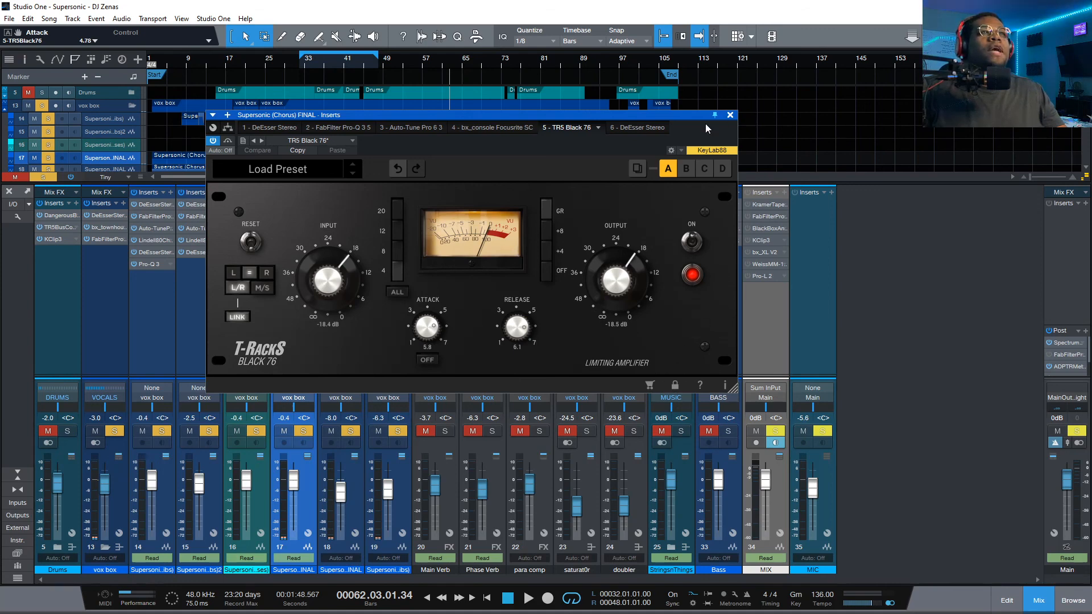
View the final DeEsser on the chorus channel, close it, and play the vocals briefly with the Supersonic (Verses) track selected.
left_click(619, 129)
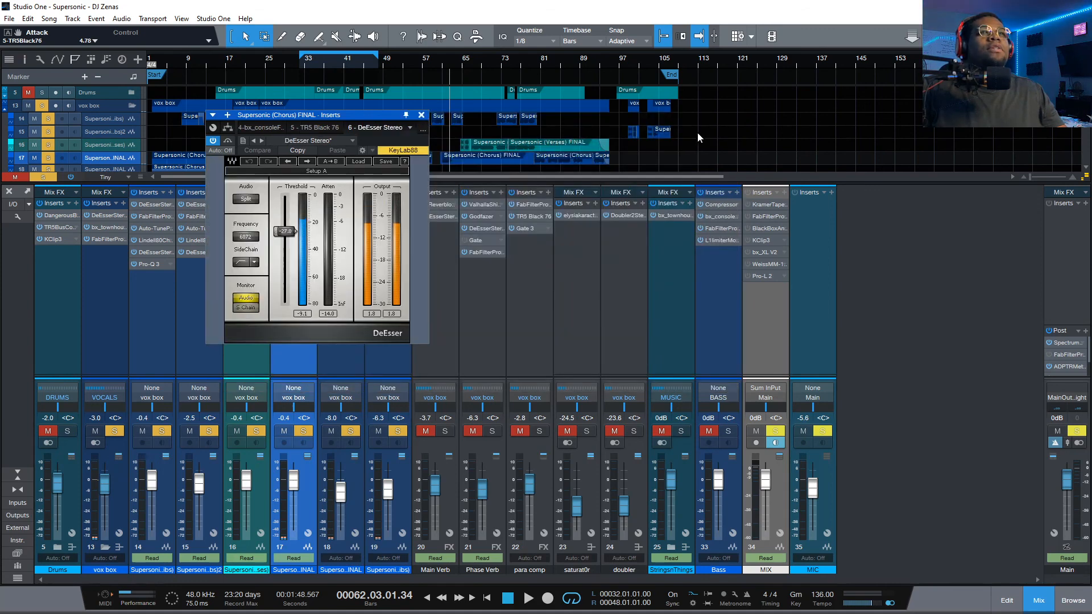
left_click(421, 117)
key("space")
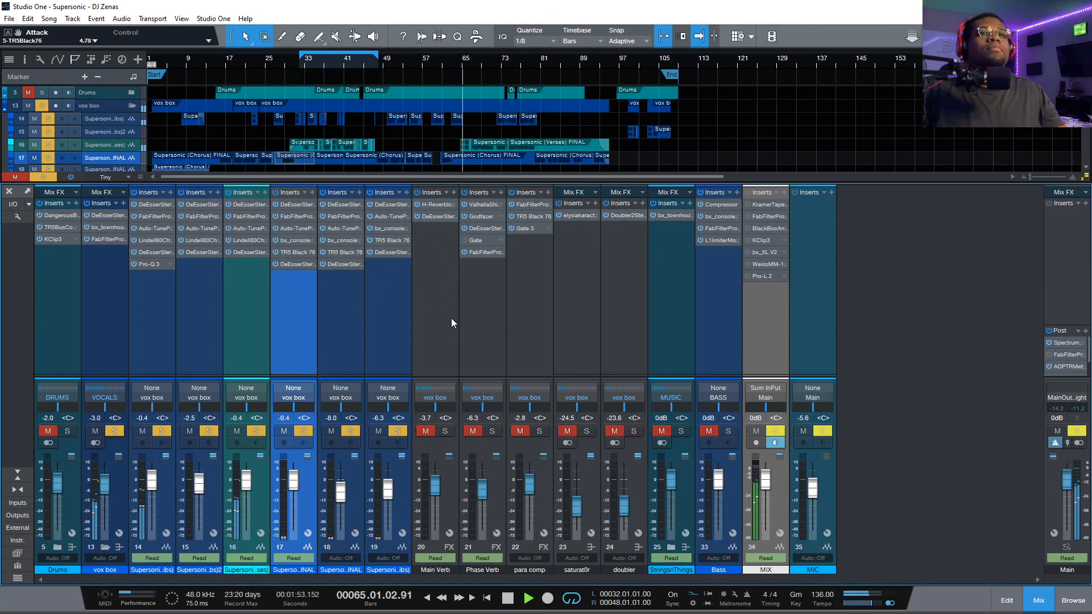
left_click(108, 144)
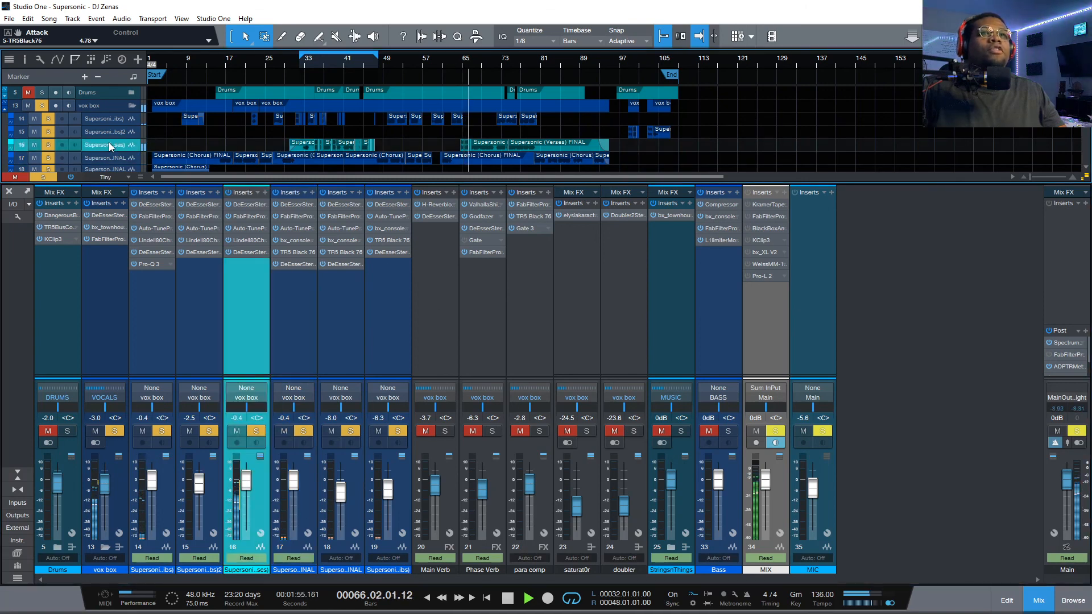
key("space")
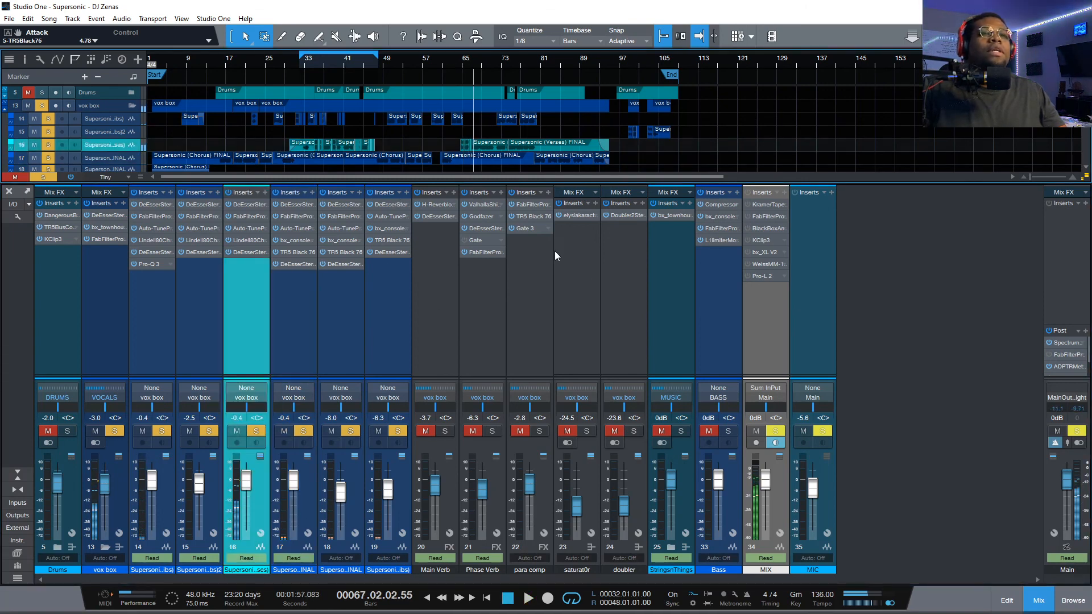
Solo the Main Verb channel and open its H-Reverb fully in view, listening to the reverb during playback before stopping.
left_click(449, 329)
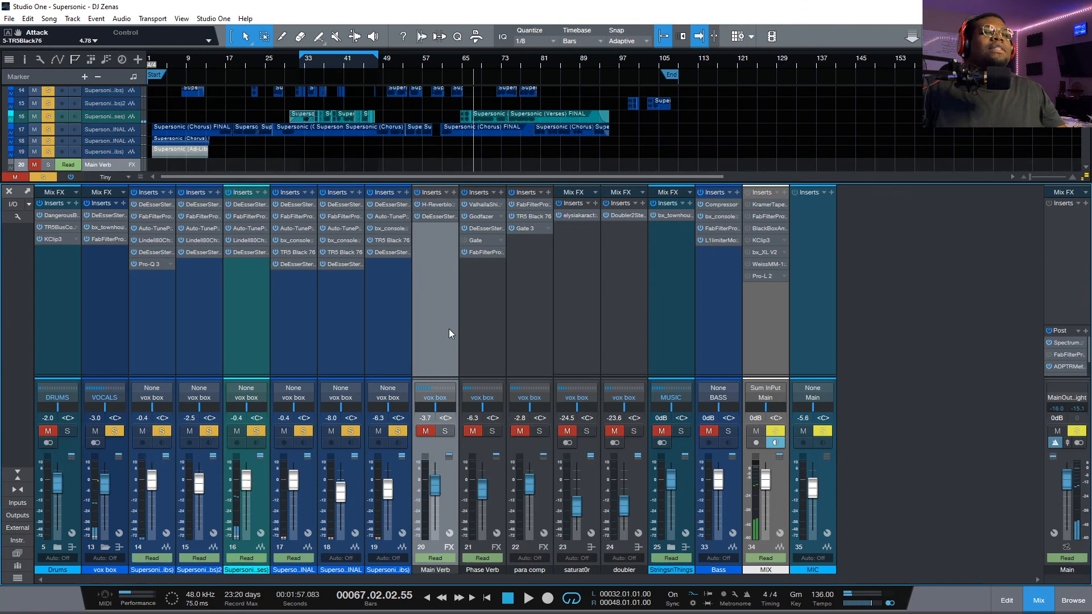
left_click(445, 432)
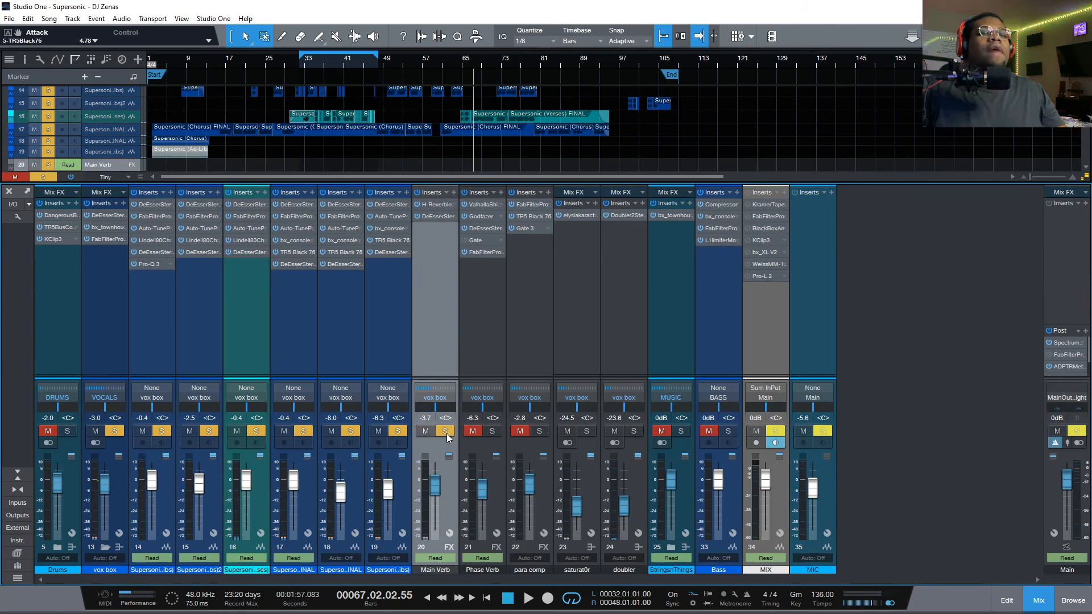
left_click(445, 206)
left_click_drag(430, 165, 597, 110)
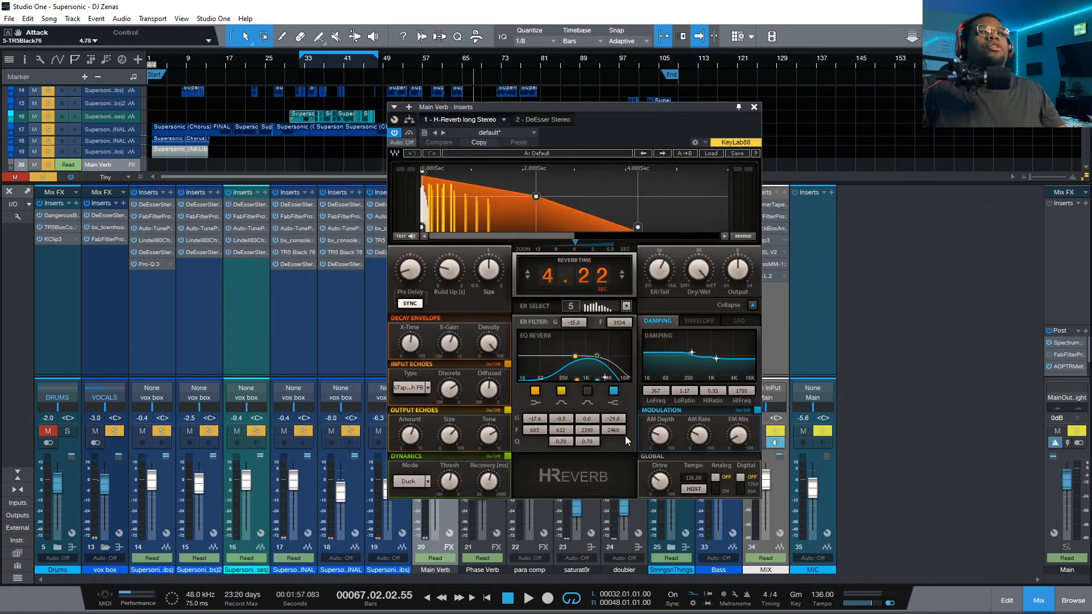
left_click_drag(657, 104, 766, 96)
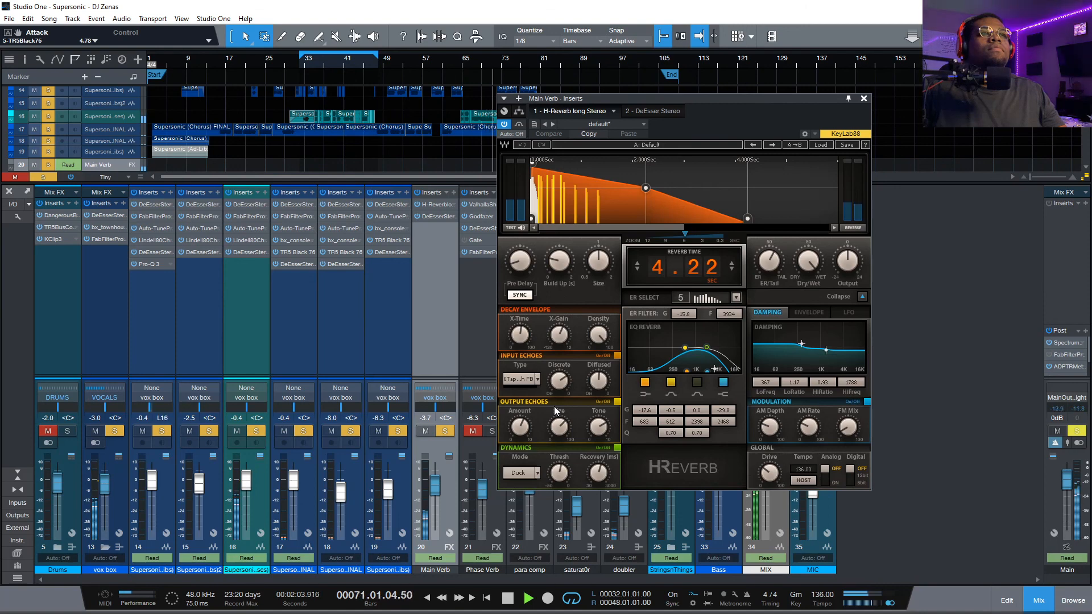
key("space")
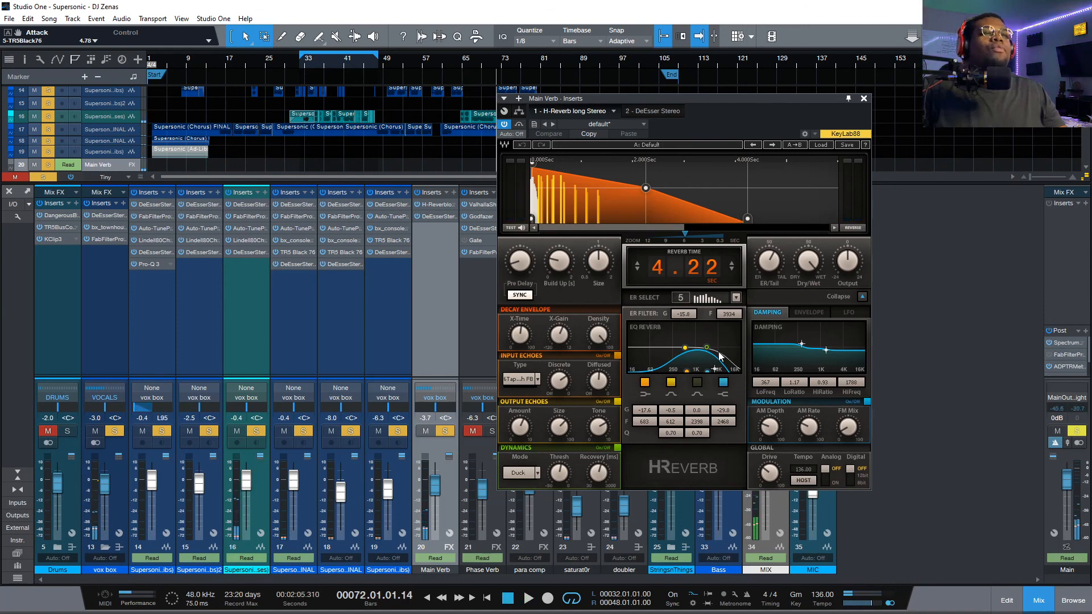
Switch the solo from Main Verb to Phase Verb and open its ValhallaShimmer, playing the vocals briefly to hear the reverb.
left_click(448, 433)
left_click(476, 431)
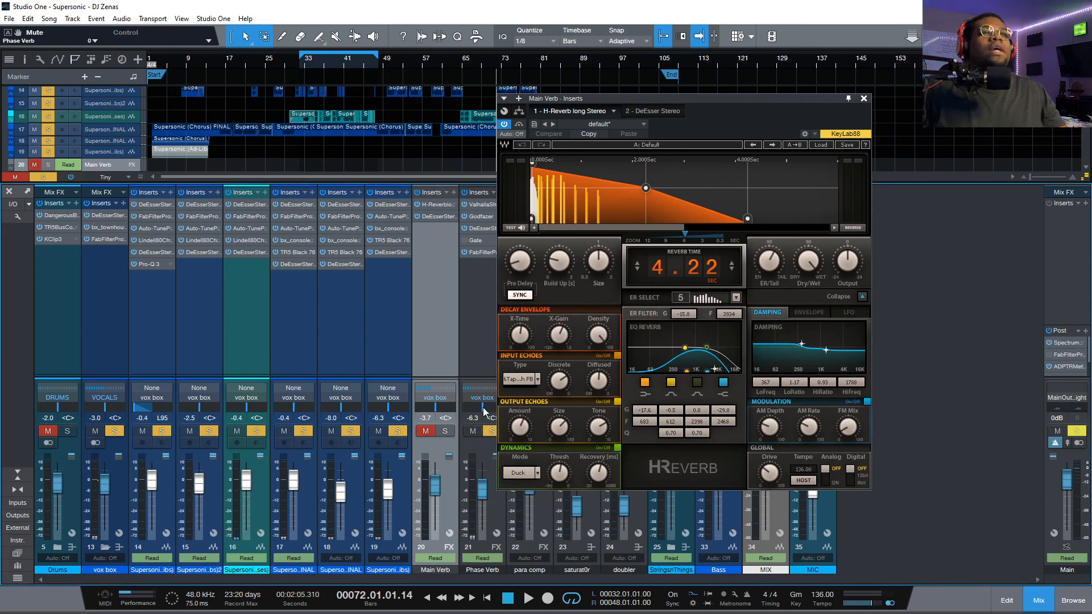
left_click(477, 336)
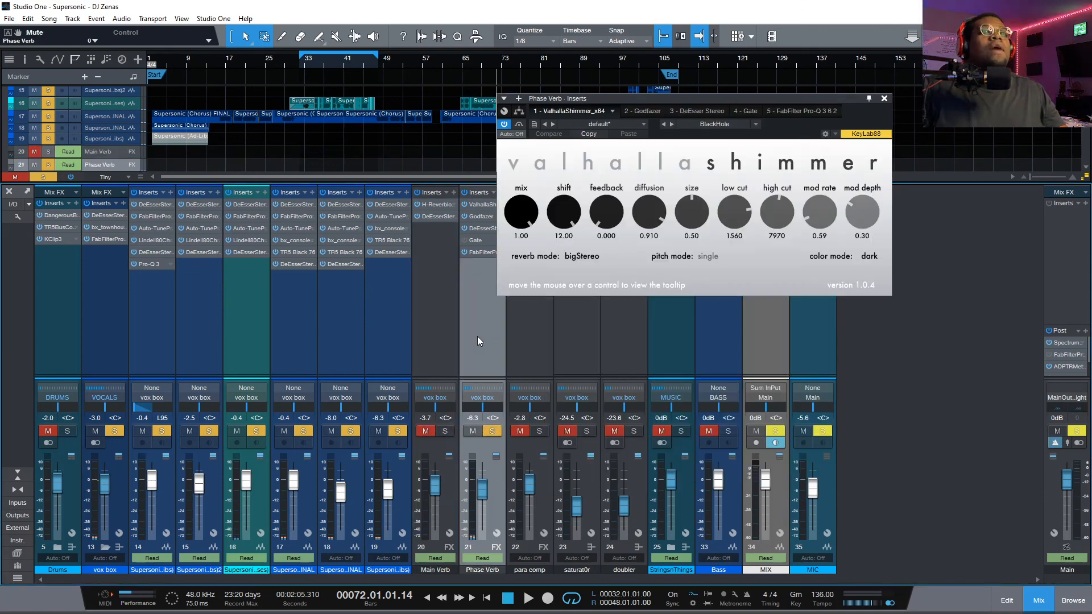
left_click(484, 211)
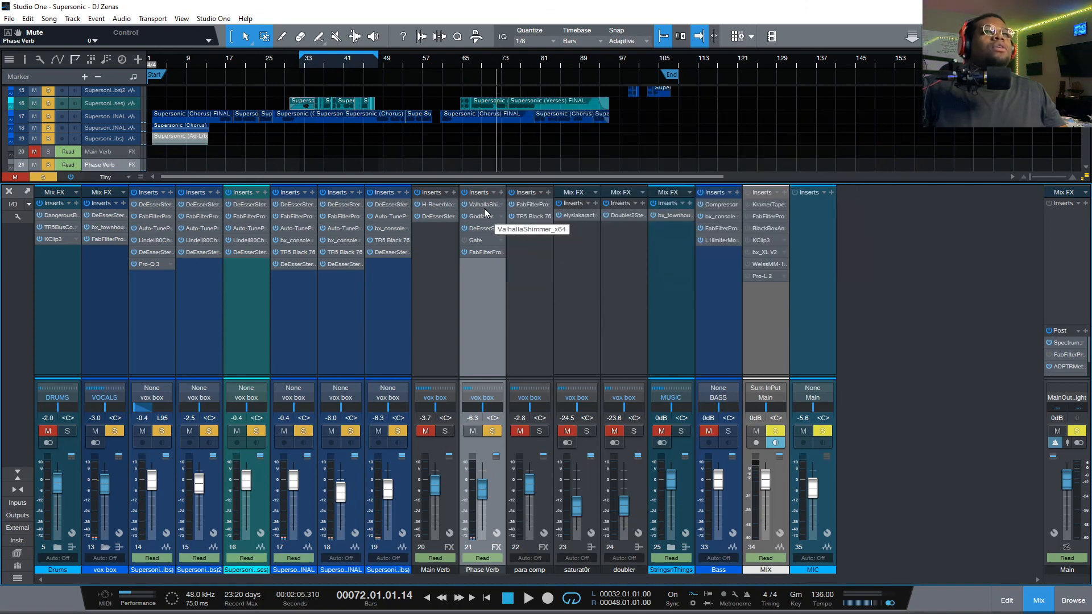
left_click(483, 207)
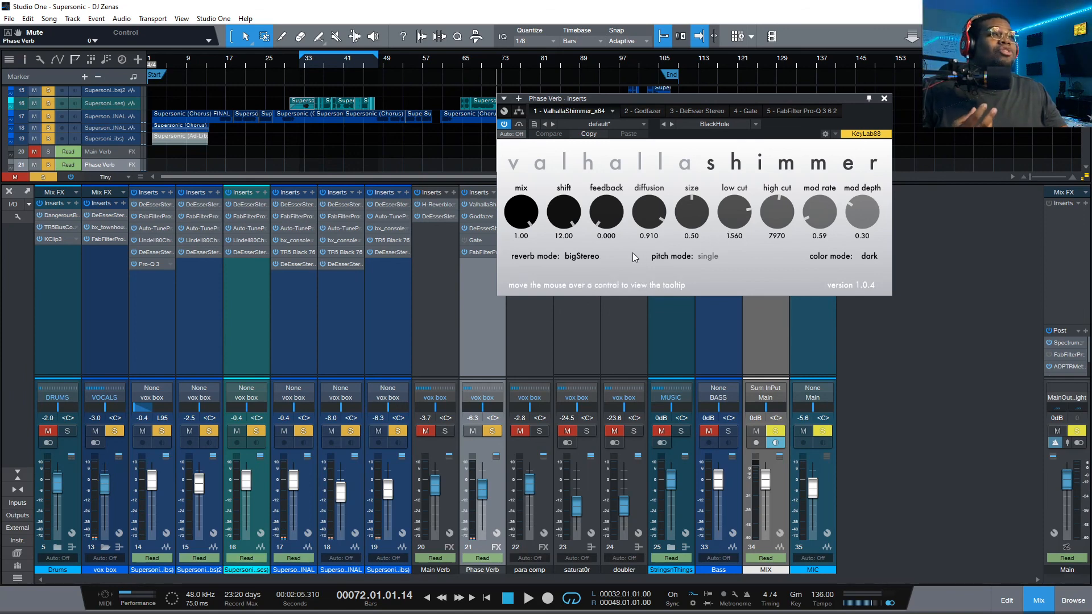
left_click(465, 217)
key("space")
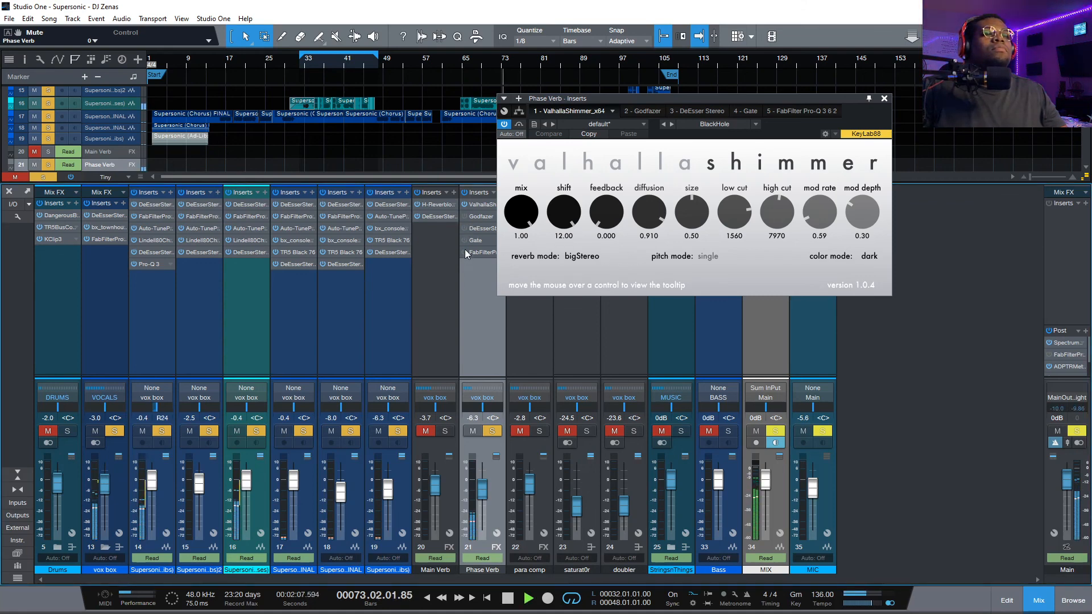
key("space")
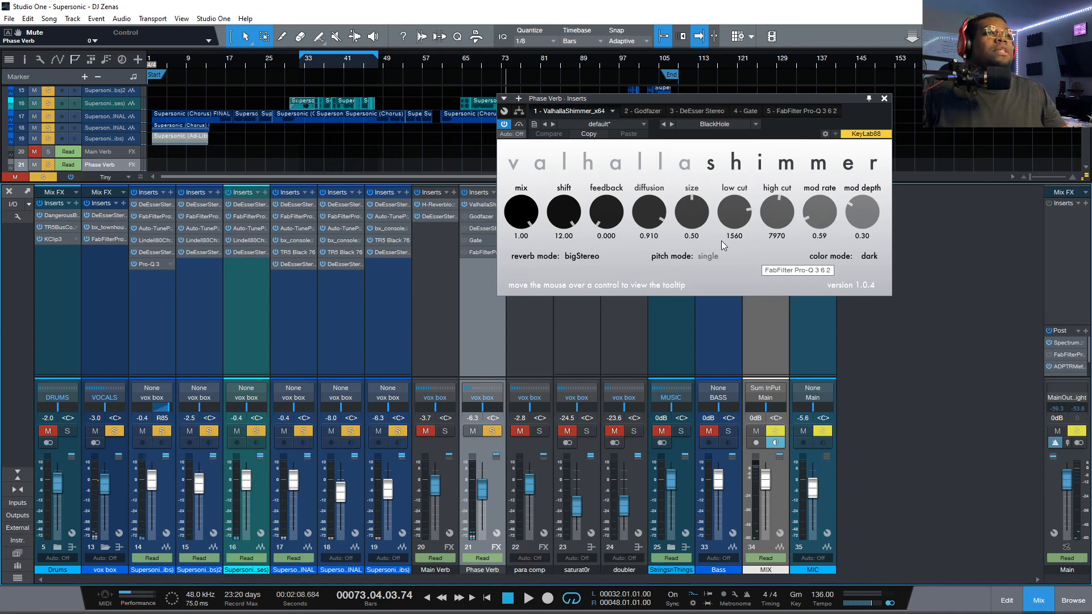
Open the Godfazer on Phase Verb and listen from about bar 67, soloing Main Verb alongside it before stopping playback.
double_click(475, 217)
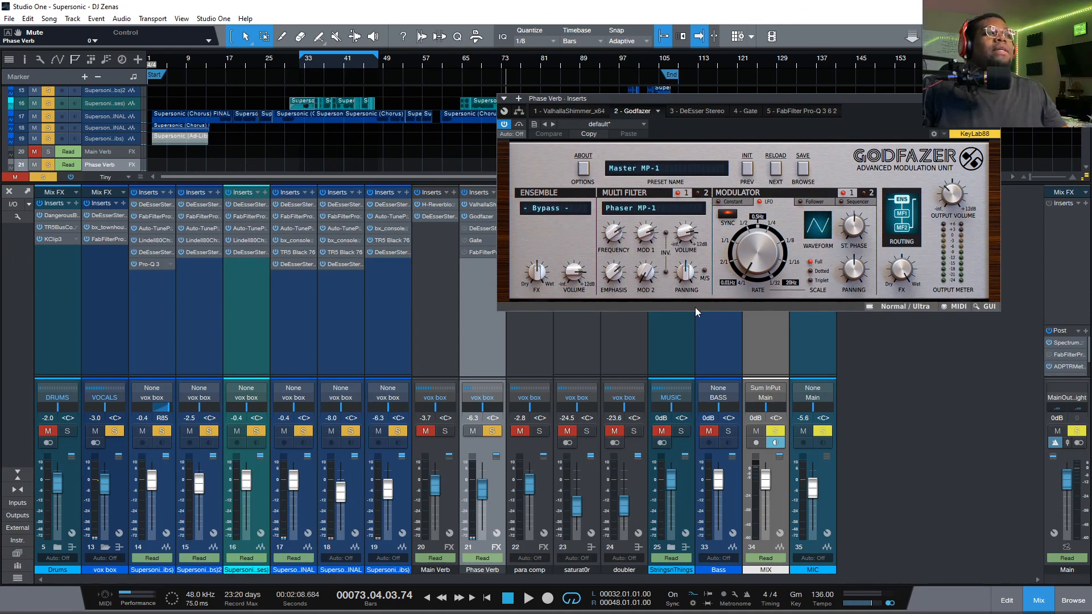
left_click(471, 59)
key("space")
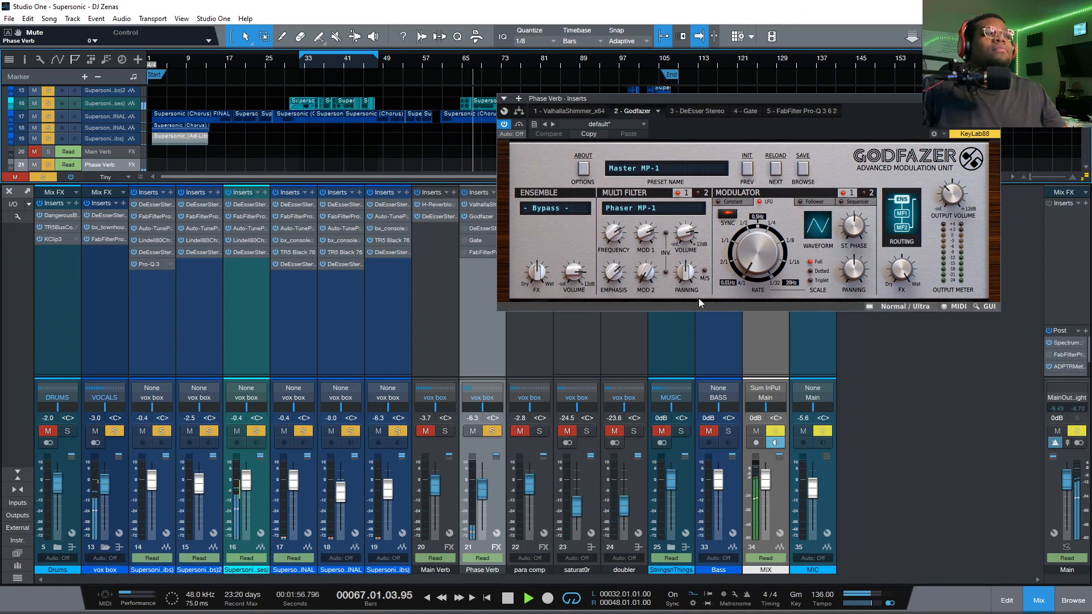
key("space")
left_click(490, 432)
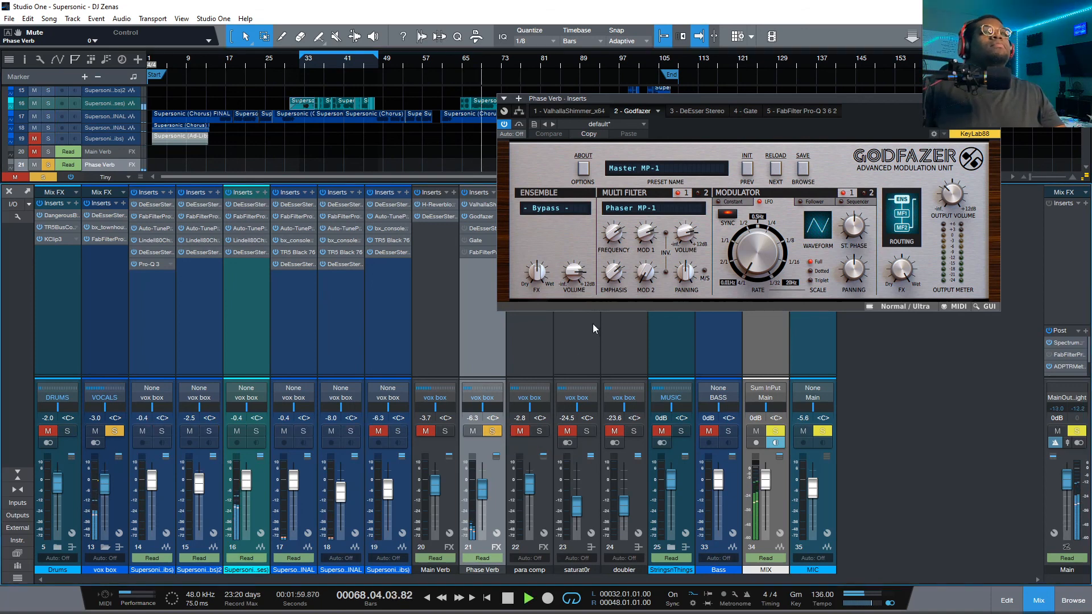
left_click(442, 431)
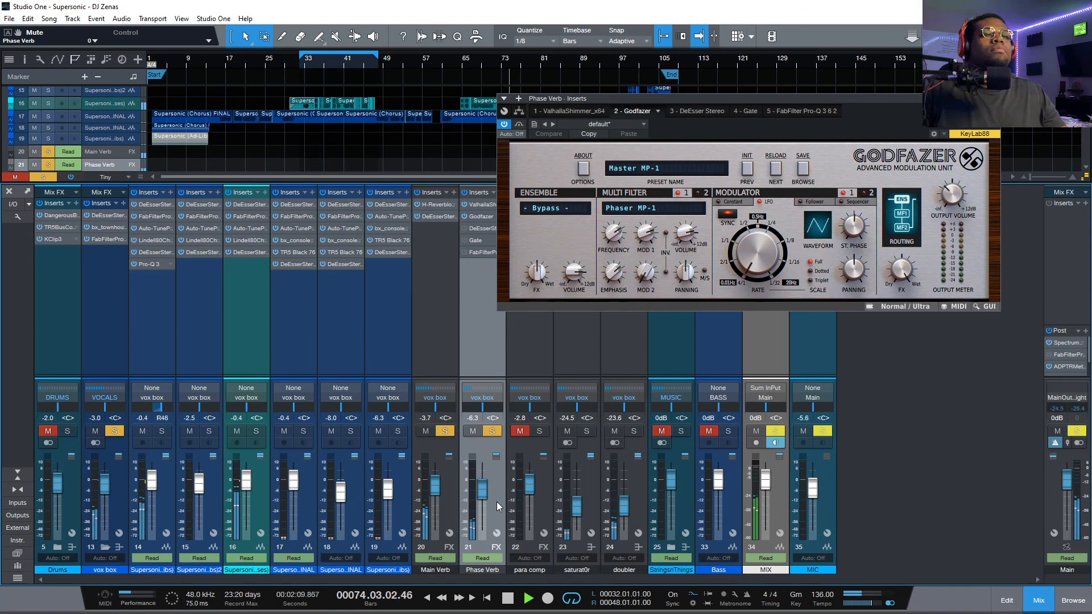
key("space")
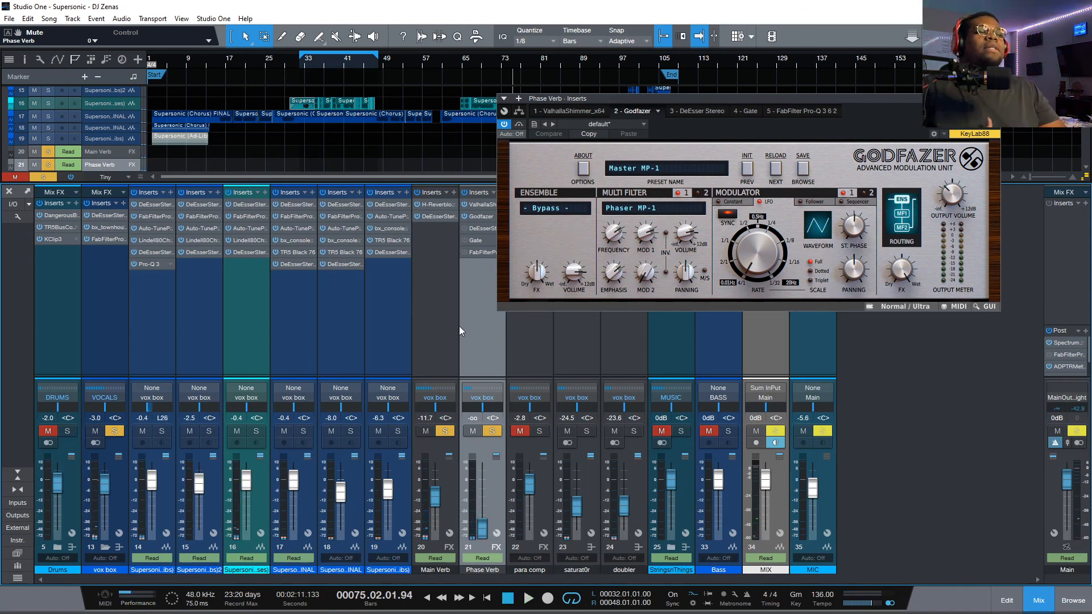
View the DeEsser and FabFilter Pro-Q 3 on Phase Verb, listen to the EQ during playback, and close both plug-ins.
left_click(470, 228)
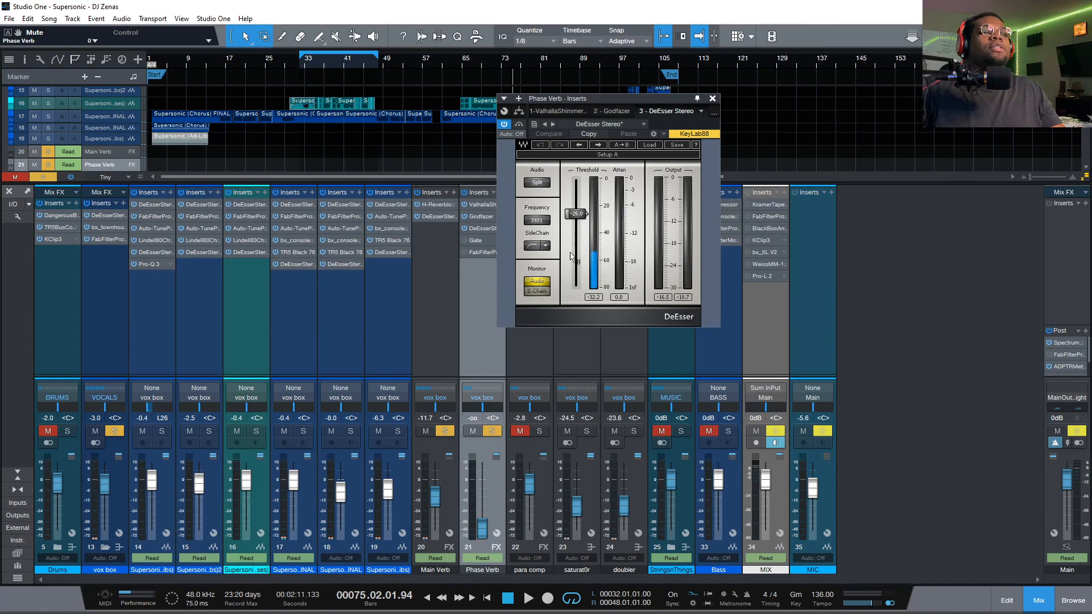
left_click(466, 252)
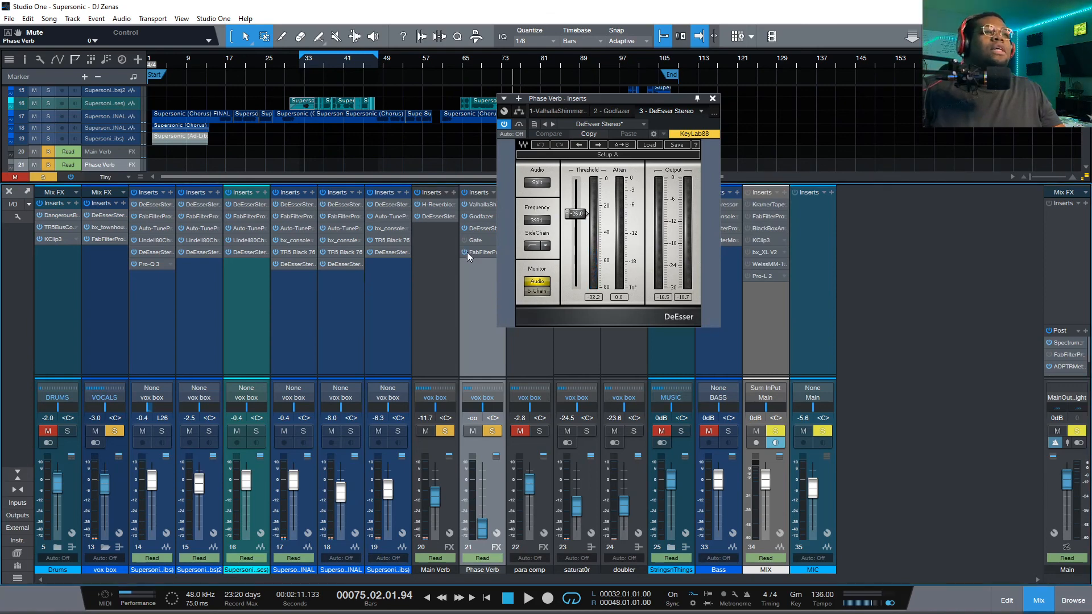
left_click(479, 253)
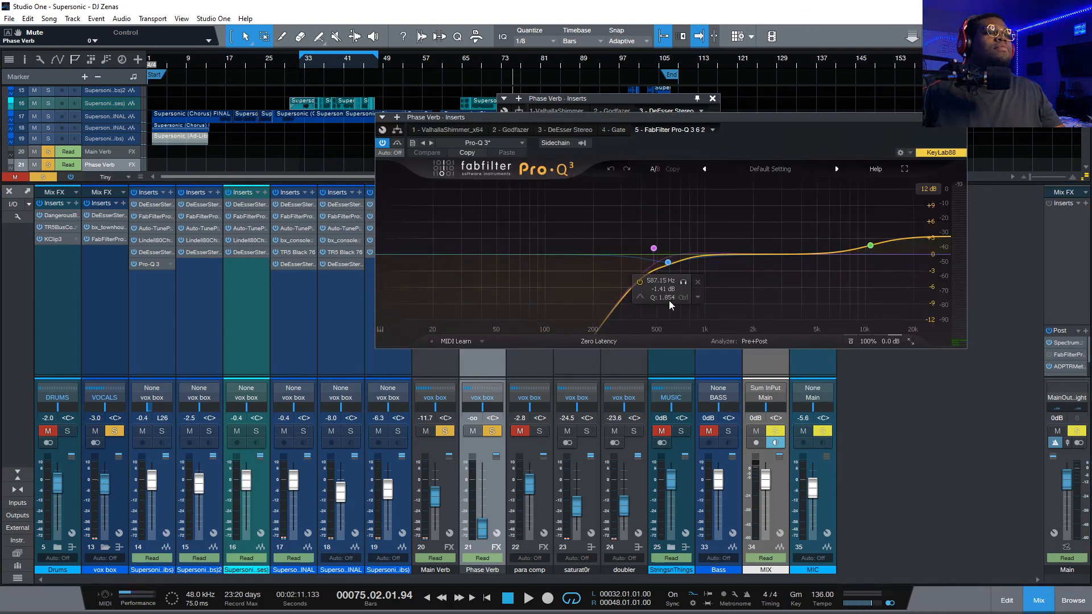
key("space")
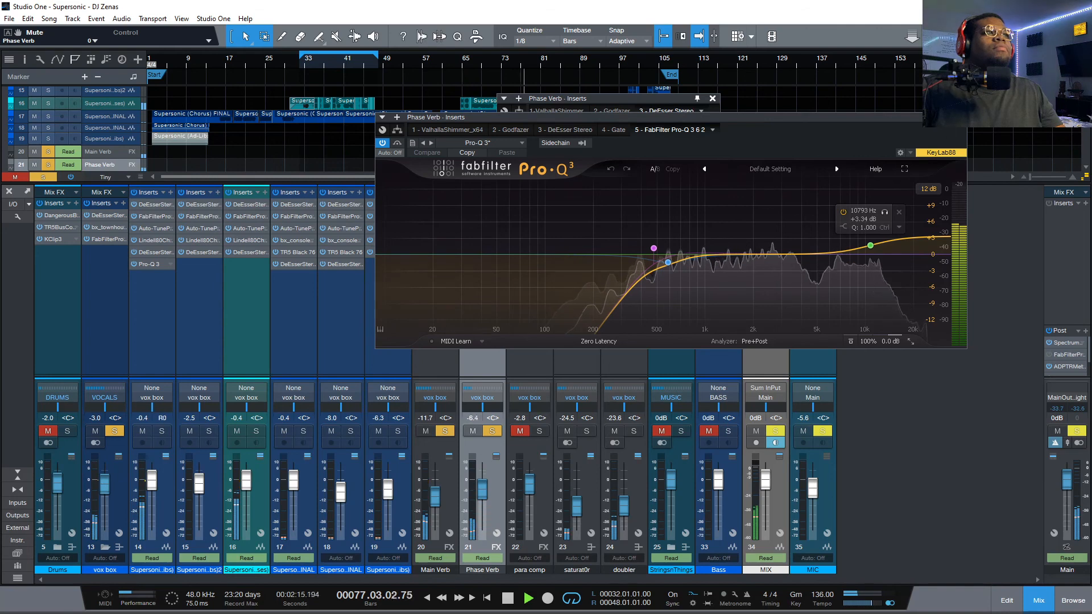
left_click(960, 117)
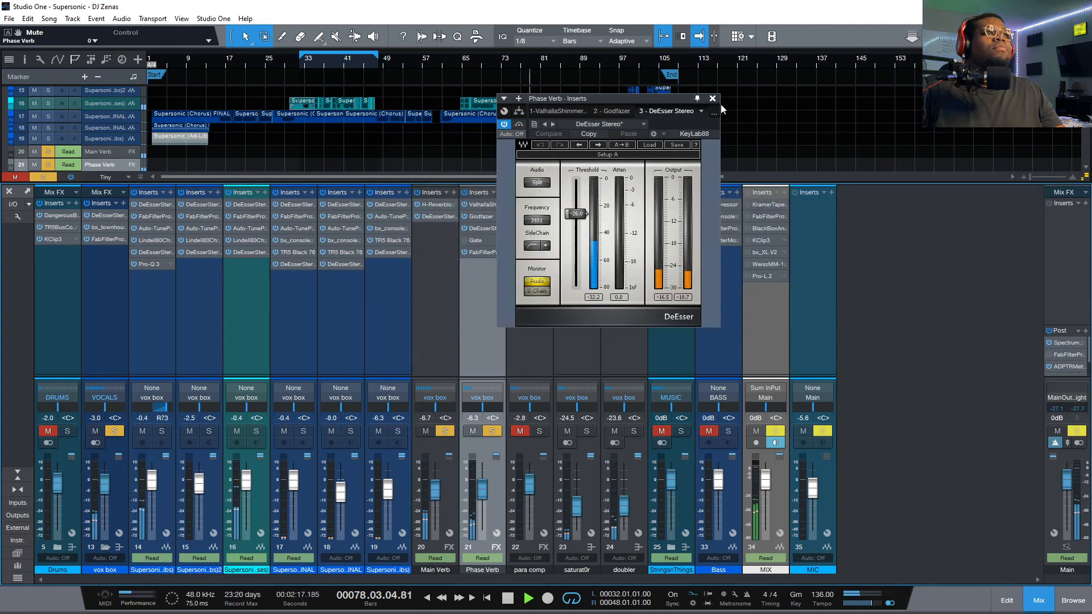
left_click(713, 98)
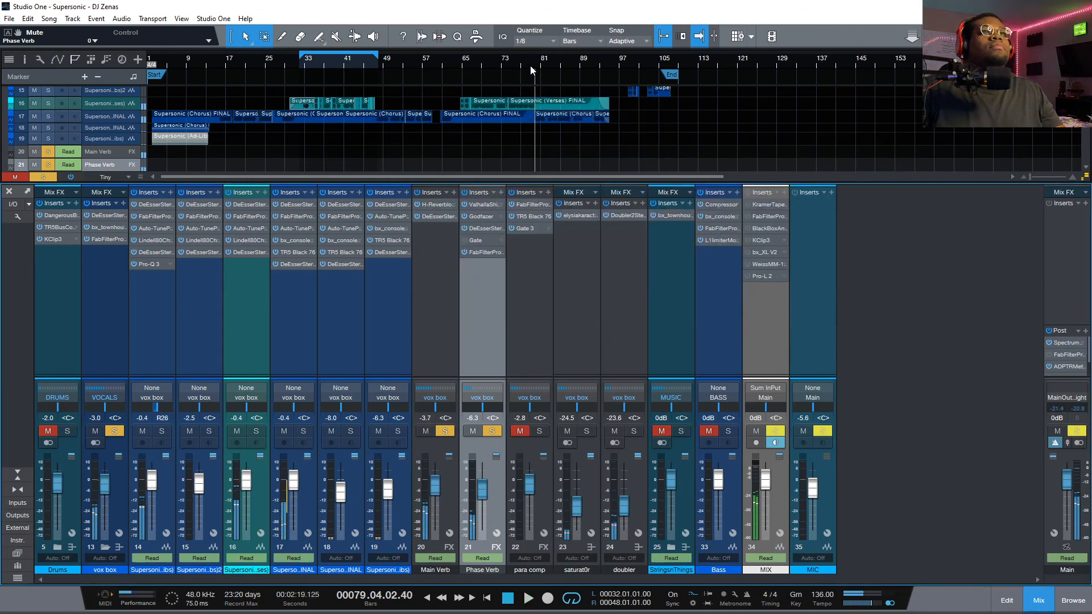
key("space")
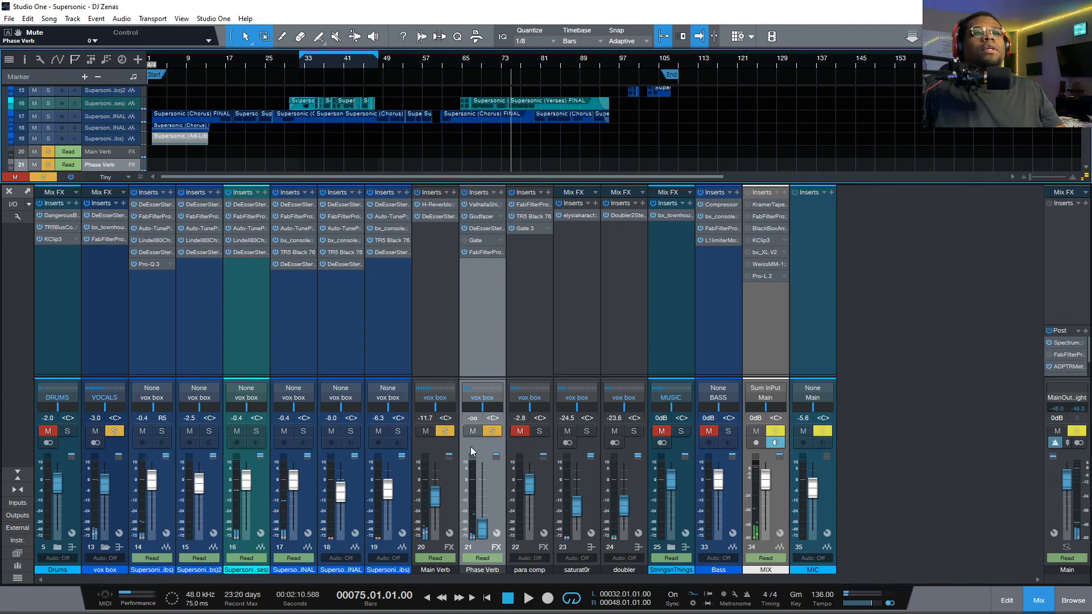
Show the Phase Verb volume automation in the arrangement and listen to the vocals and reverbs from bar 75.
right_click(481, 527)
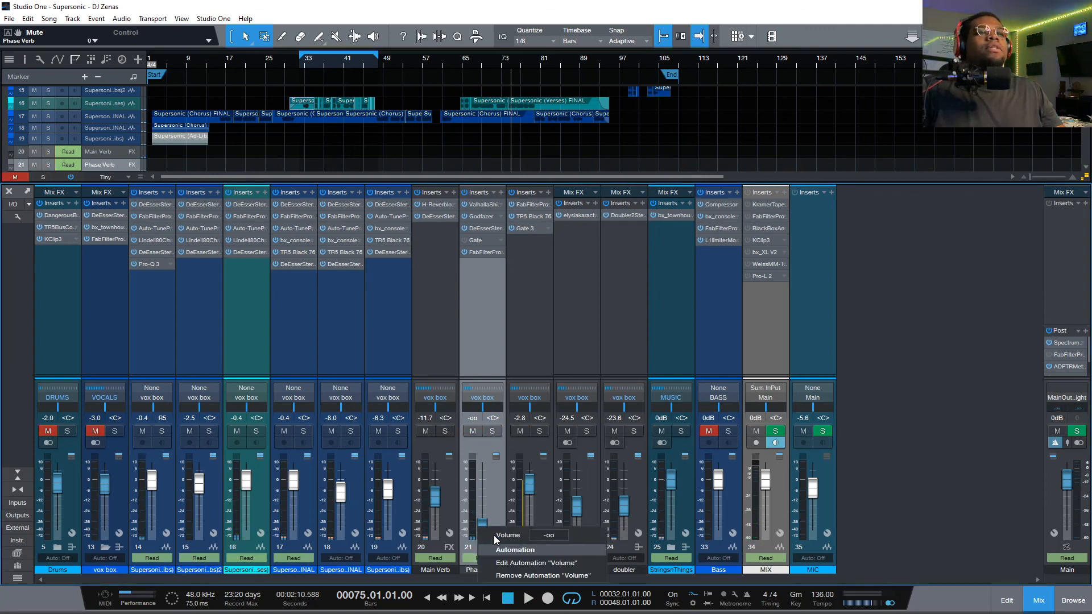
left_click(536, 564)
scroll(447, 139, "down", 2)
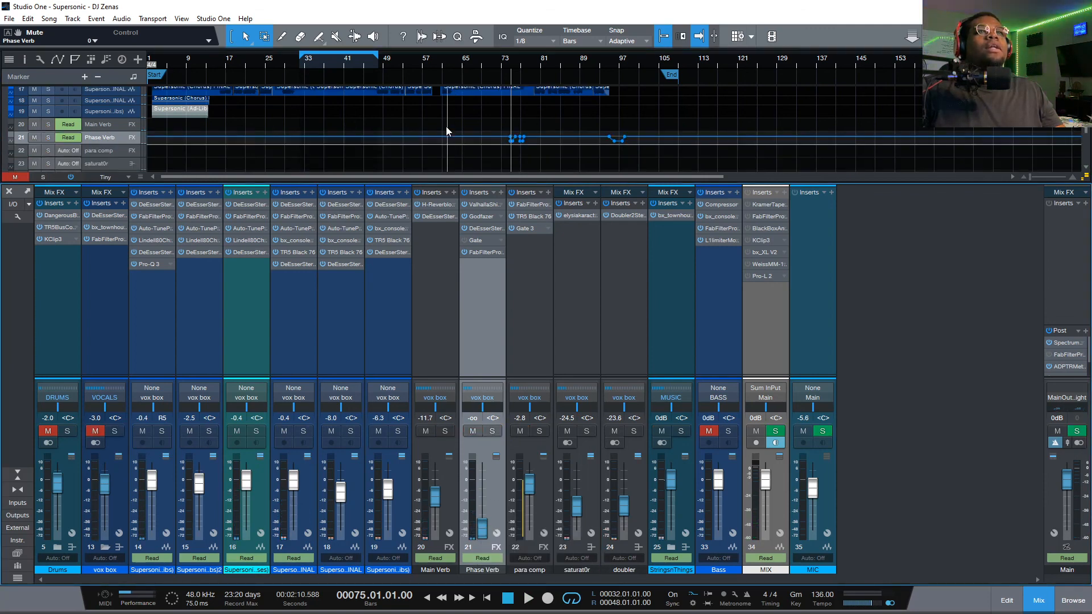
key("space")
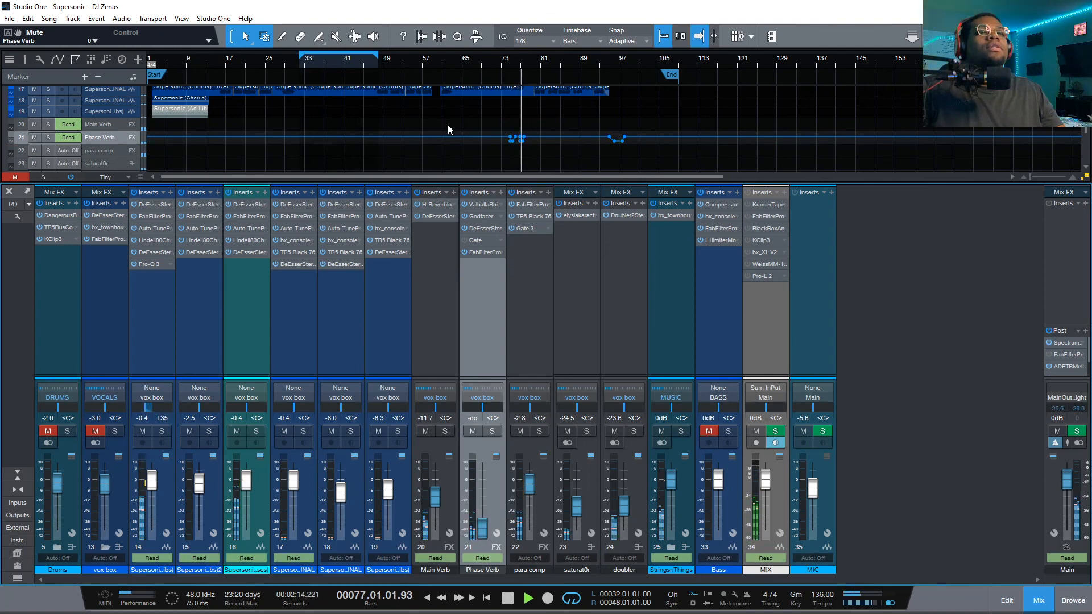
scroll(324, 139, "up", 5)
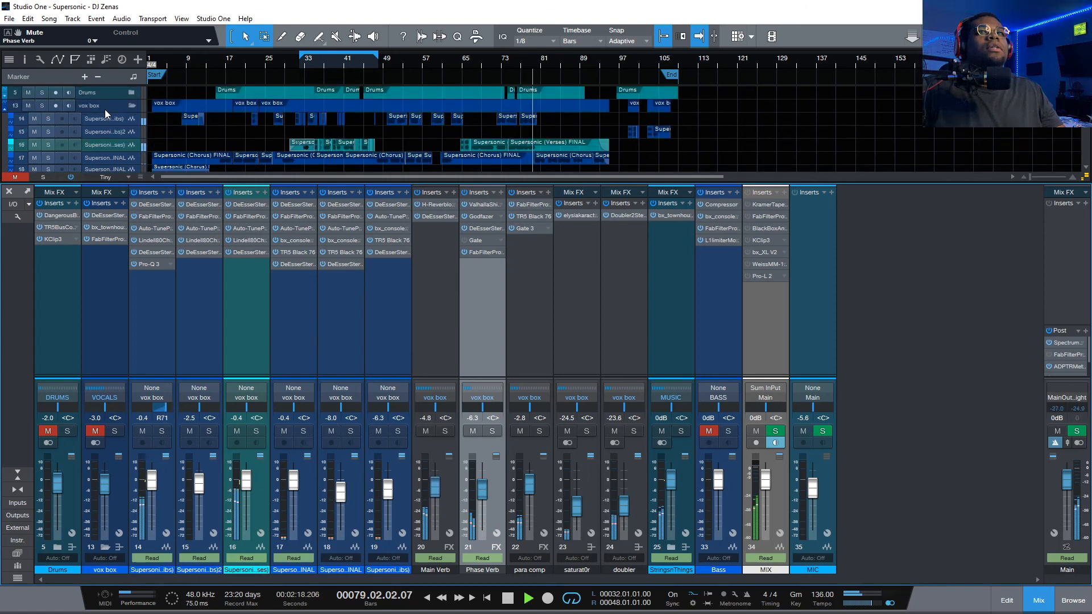
key("space")
Unmute the vox box and Drums channels, play from about bar 73, and select the volume automation points on Phase Verb.
left_click(95, 432)
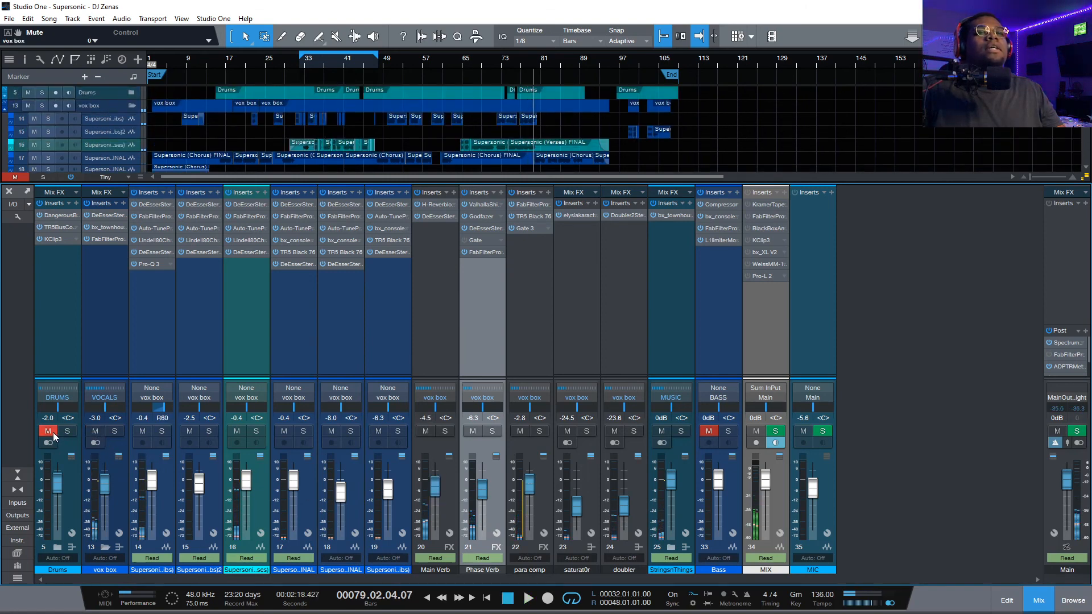
scroll(470, 131, "down", 3)
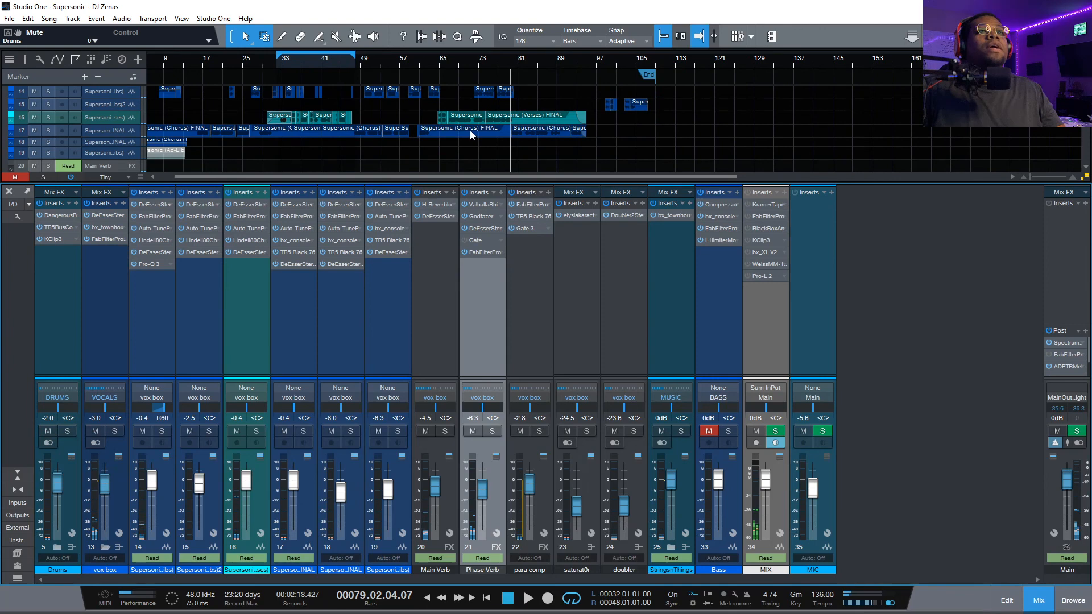
left_click(481, 62)
key("space")
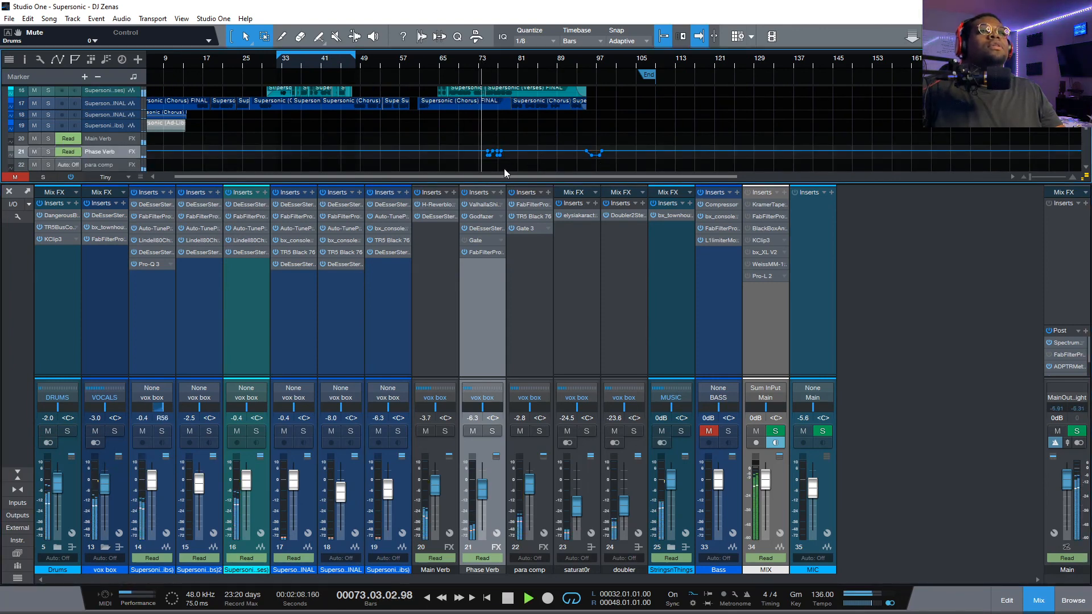
left_click_drag(627, 167, 482, 161)
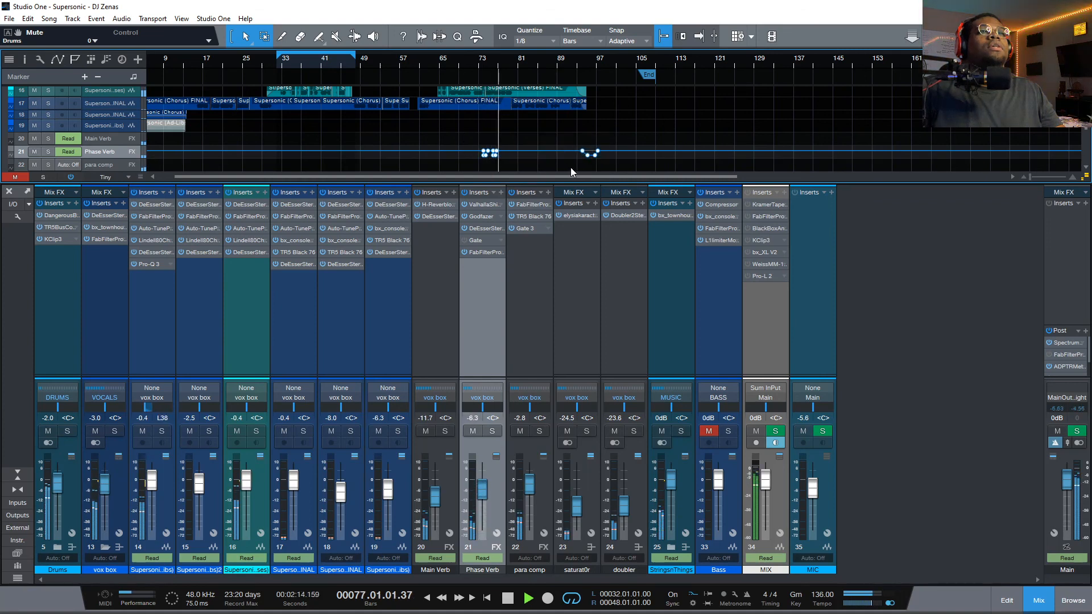
key("space")
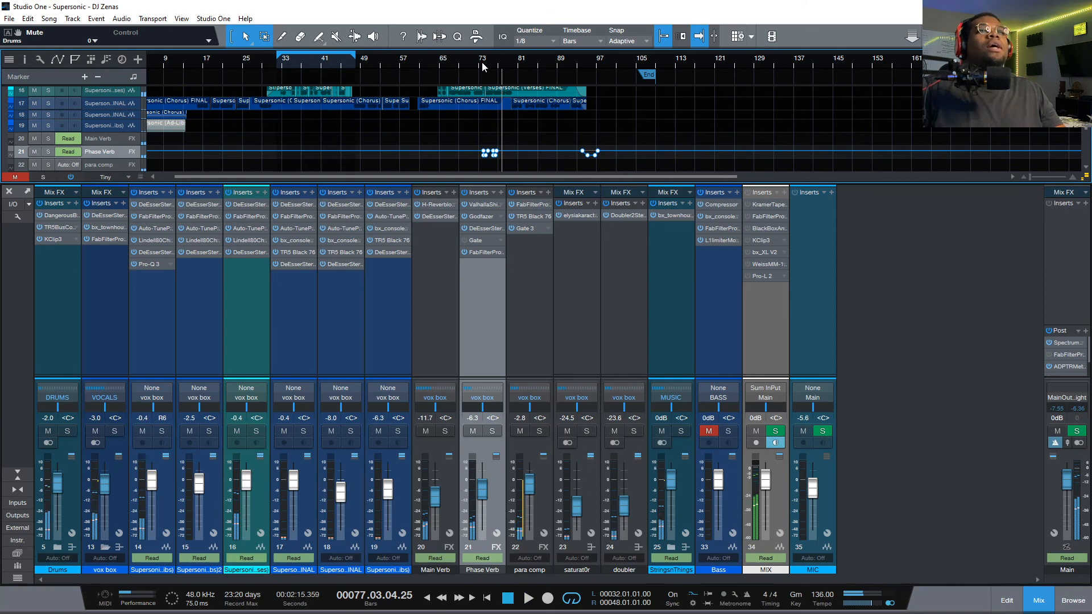
Replay the mix from about bar 73 to hear the Phase Verb volume automation with the drums in.
left_click(483, 62)
key("space")
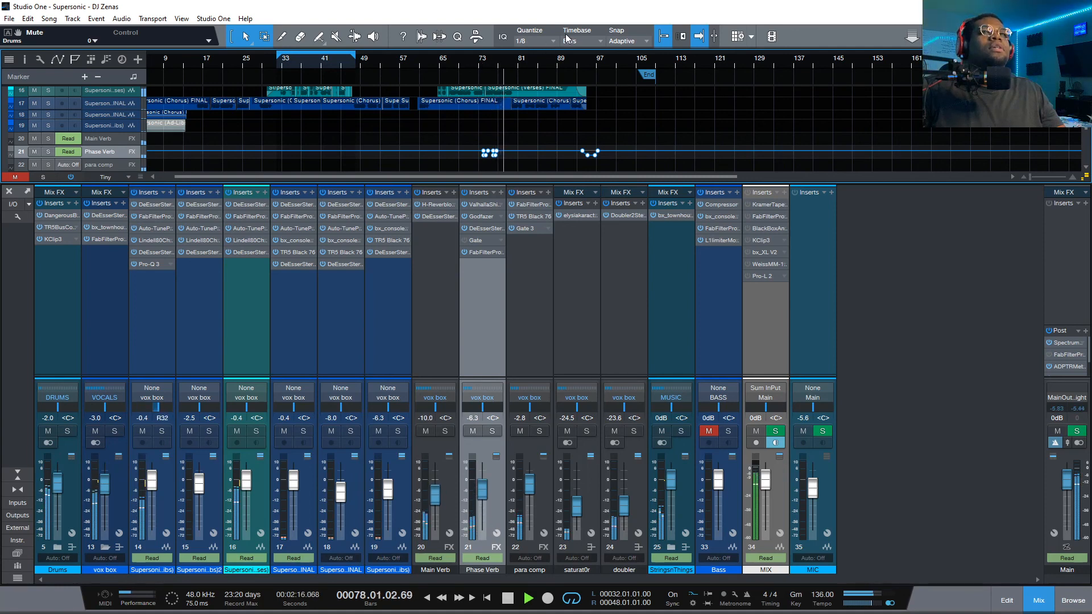
key("space")
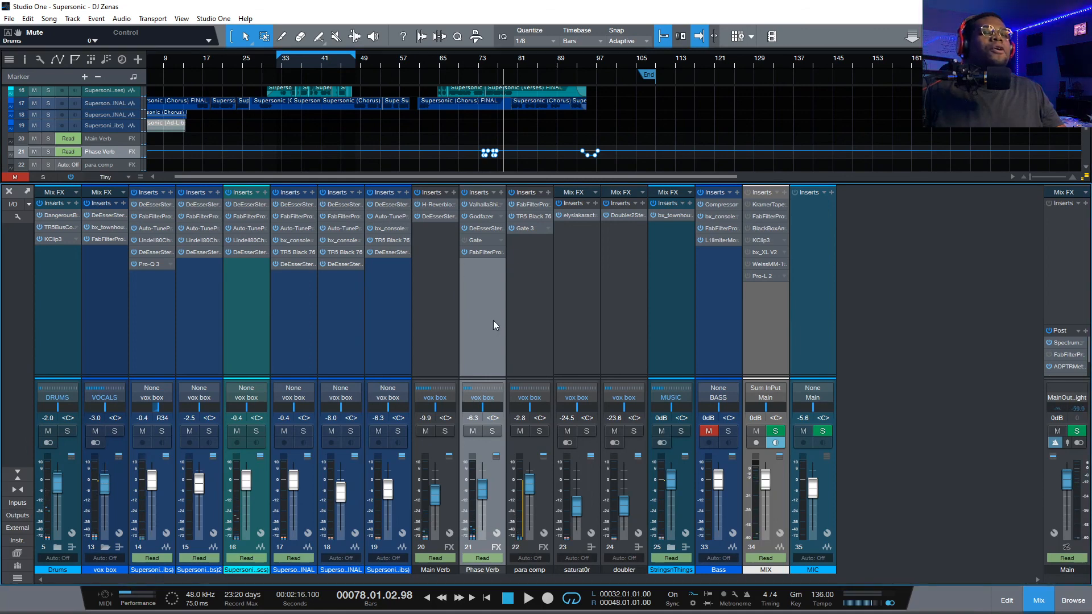
Select the para comp channel and compare the mix with it muted and unmuted during playback.
left_click(538, 324)
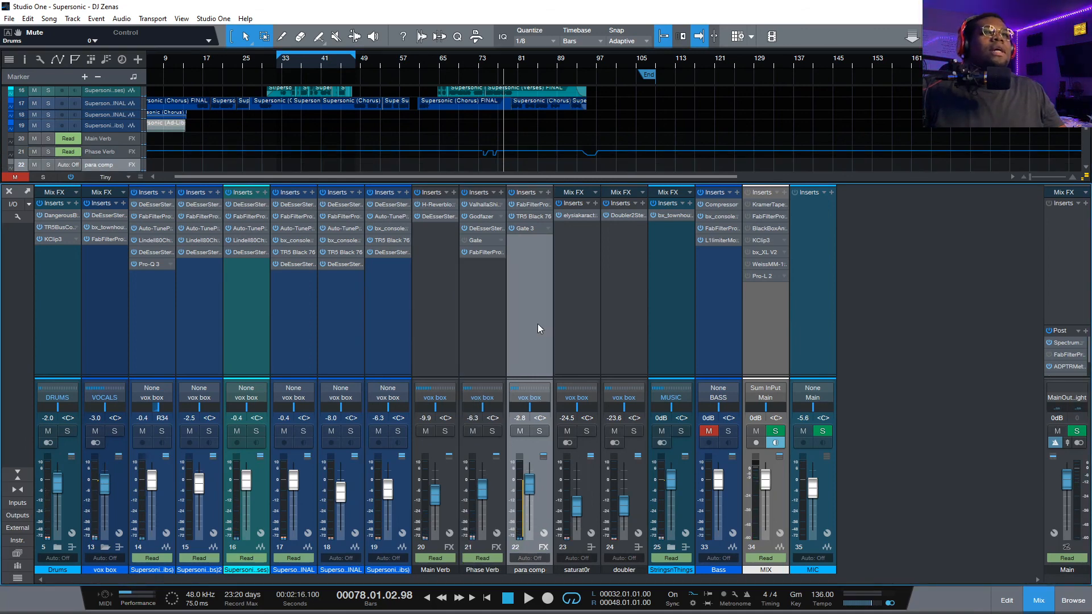
left_click(539, 431)
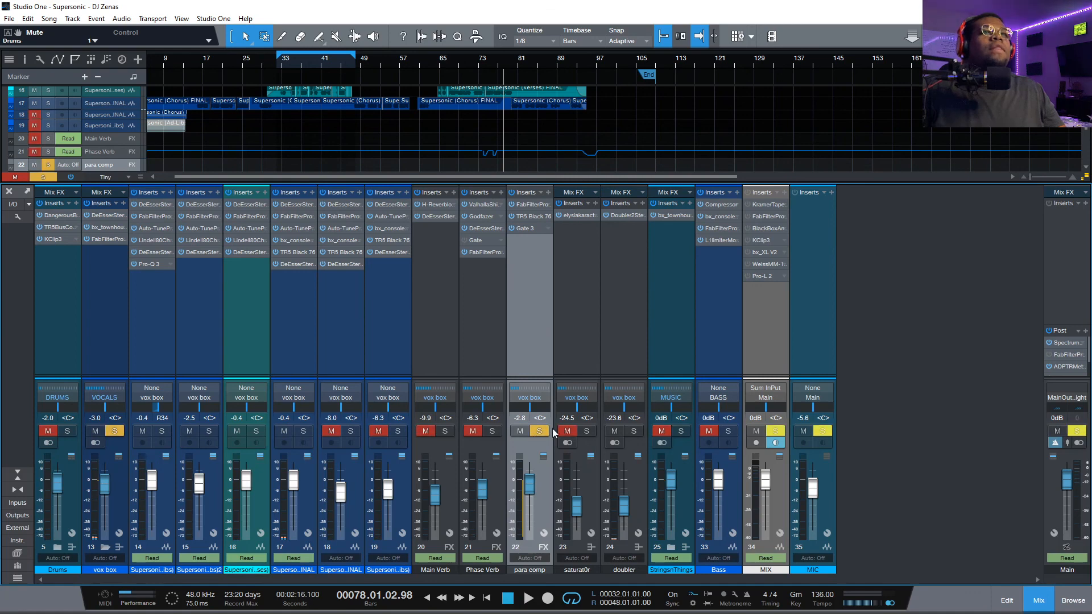
scroll(425, 117, "up", 3)
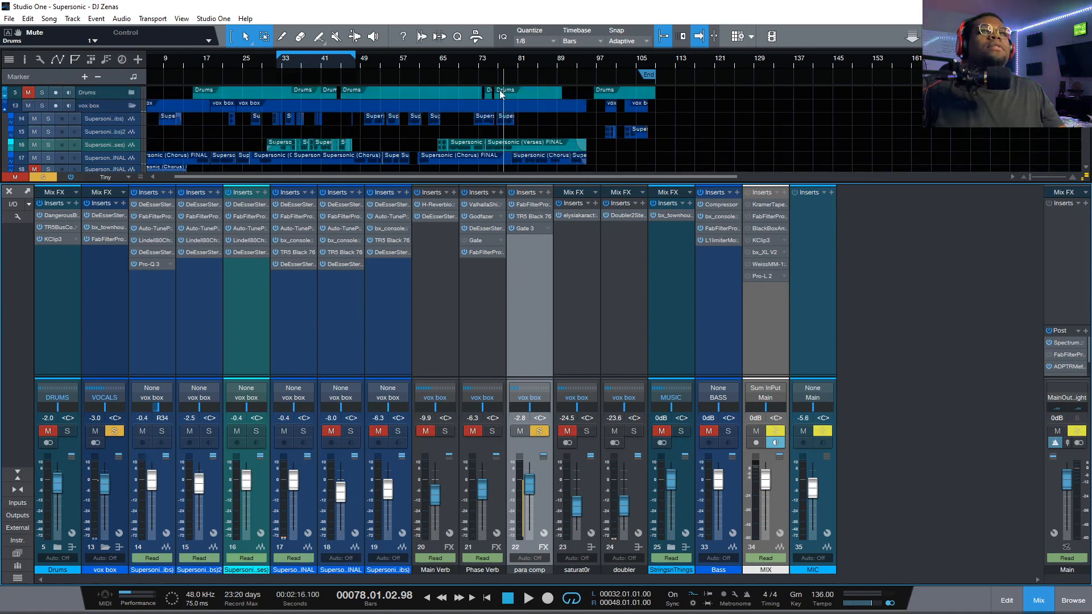
left_click(540, 432)
key("space")
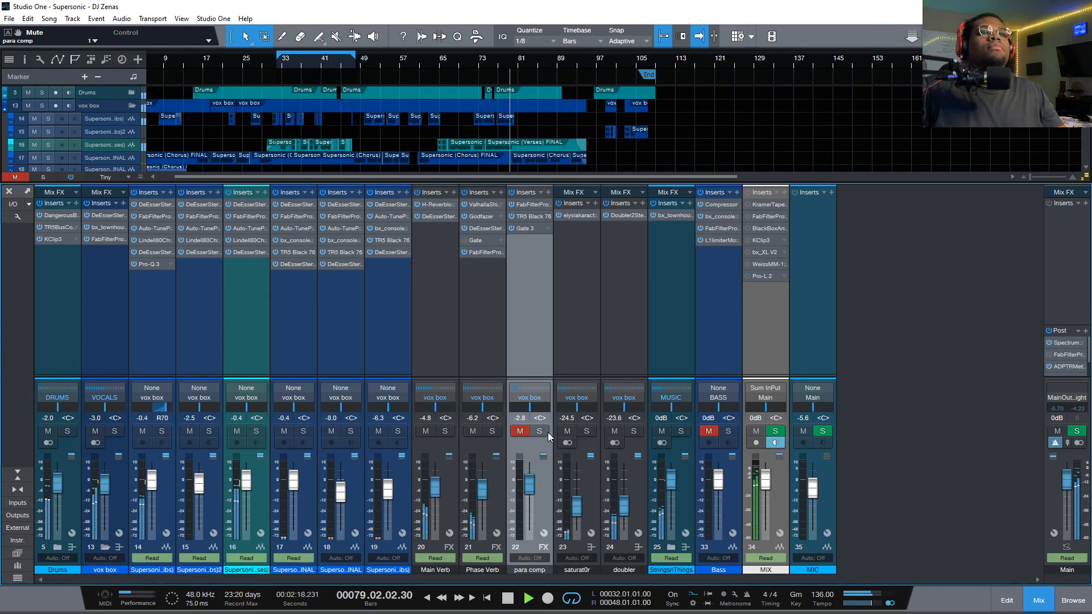
left_click(524, 435)
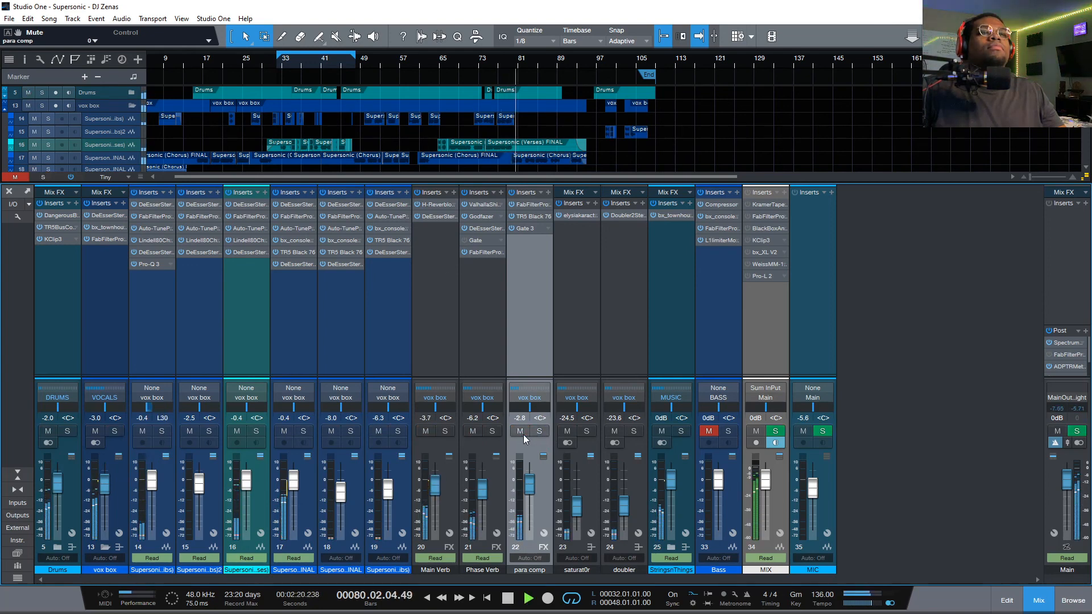
left_click(523, 434)
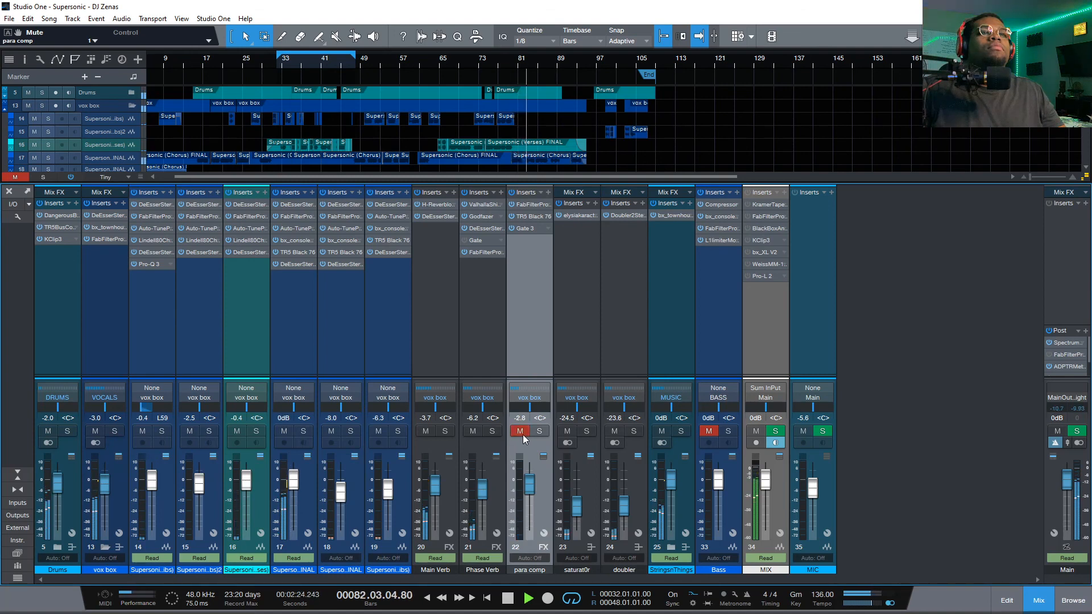
Unmute the para comp channel, stop playback and inspect its FabFilter Pro-Q 3 and TR5 Black 76 inserts.
left_click(523, 434)
key("space")
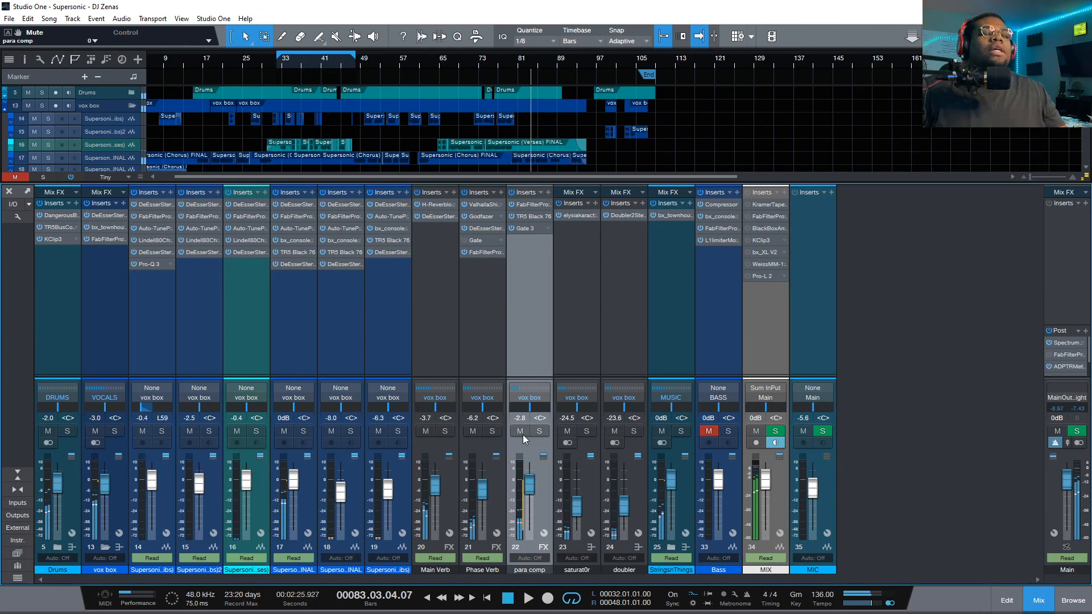
left_click(535, 208)
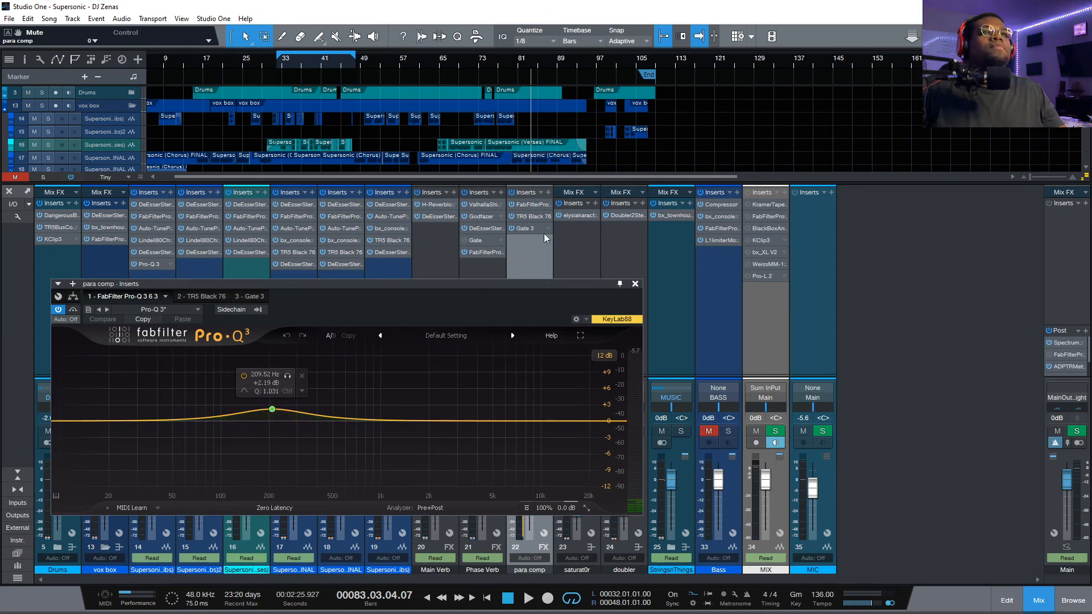
left_click(531, 216)
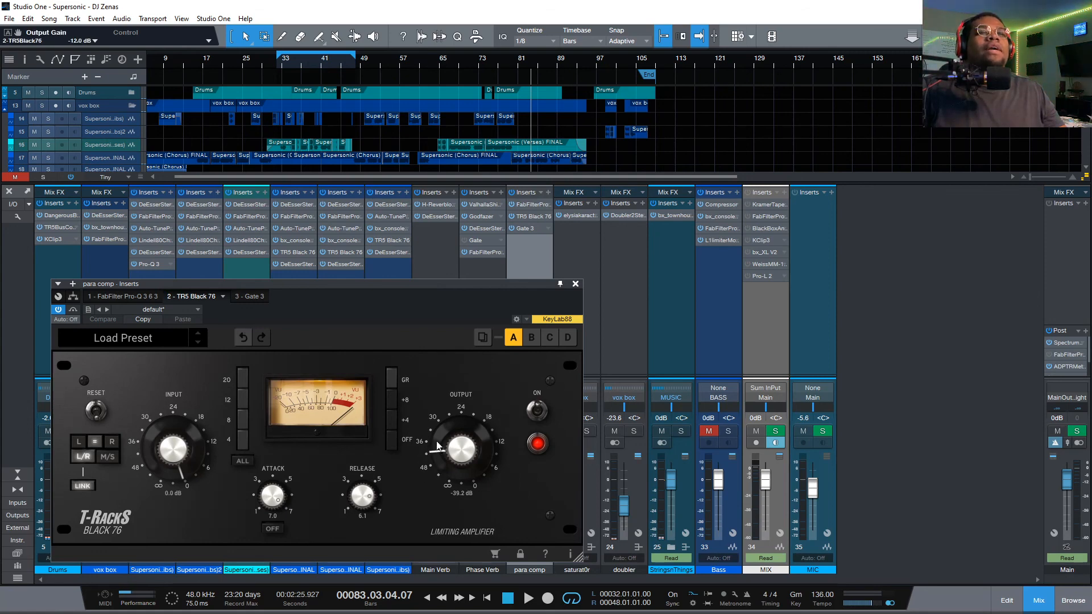
left_click(465, 453)
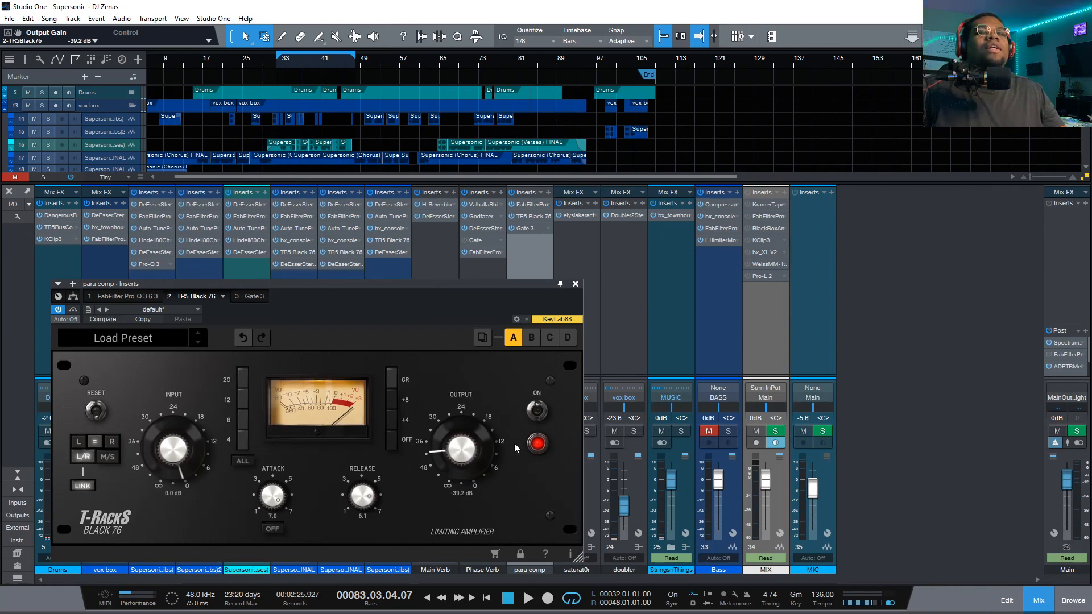
left_click(576, 284)
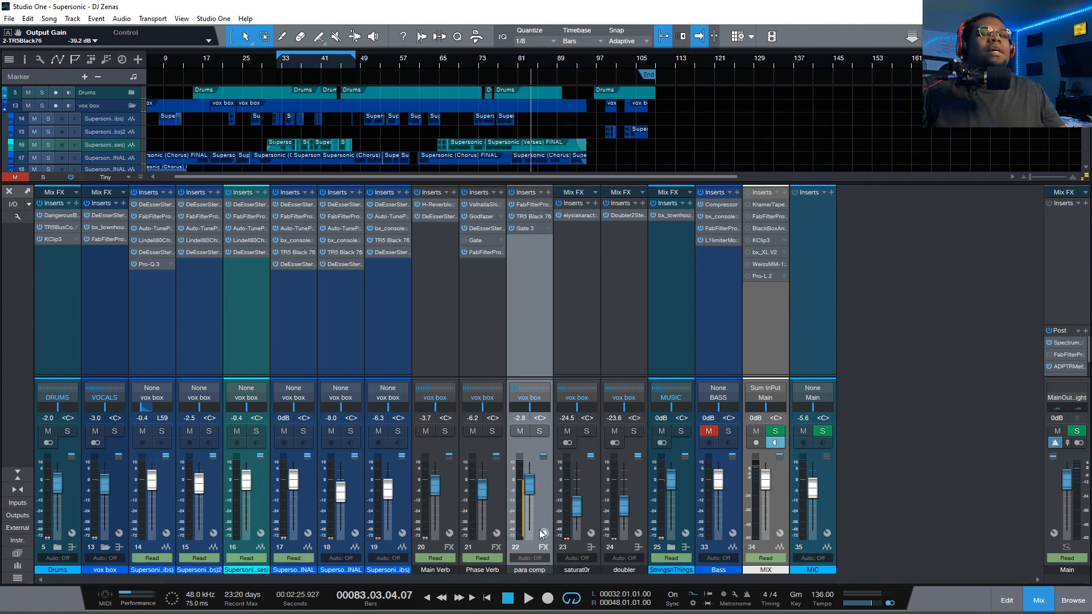
Resume playback from bar 83 and compare the mix with para comp muted and unmuted.
key("space")
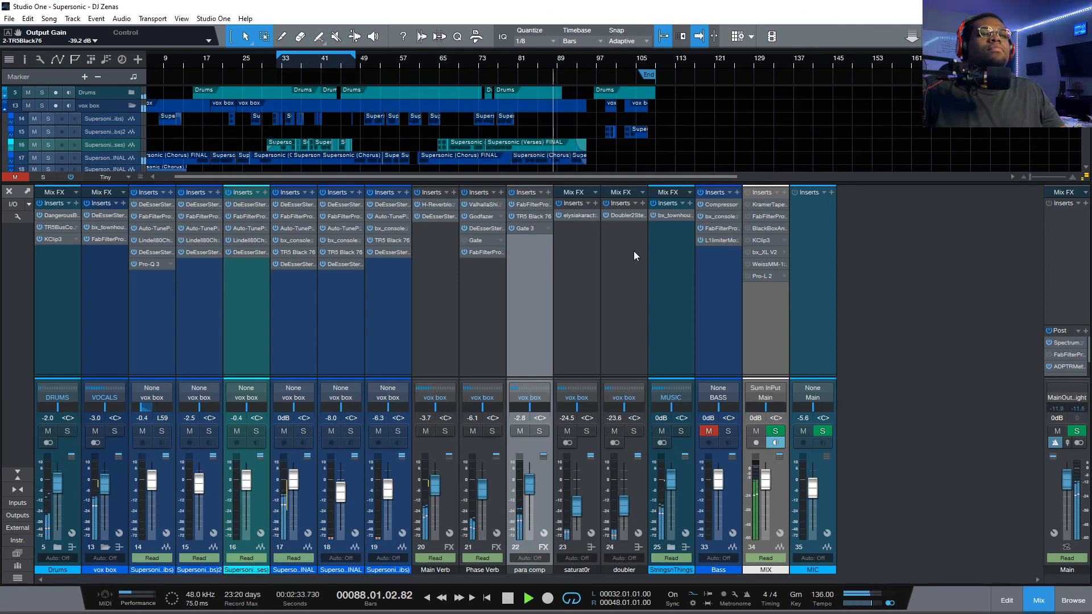
left_click(522, 432)
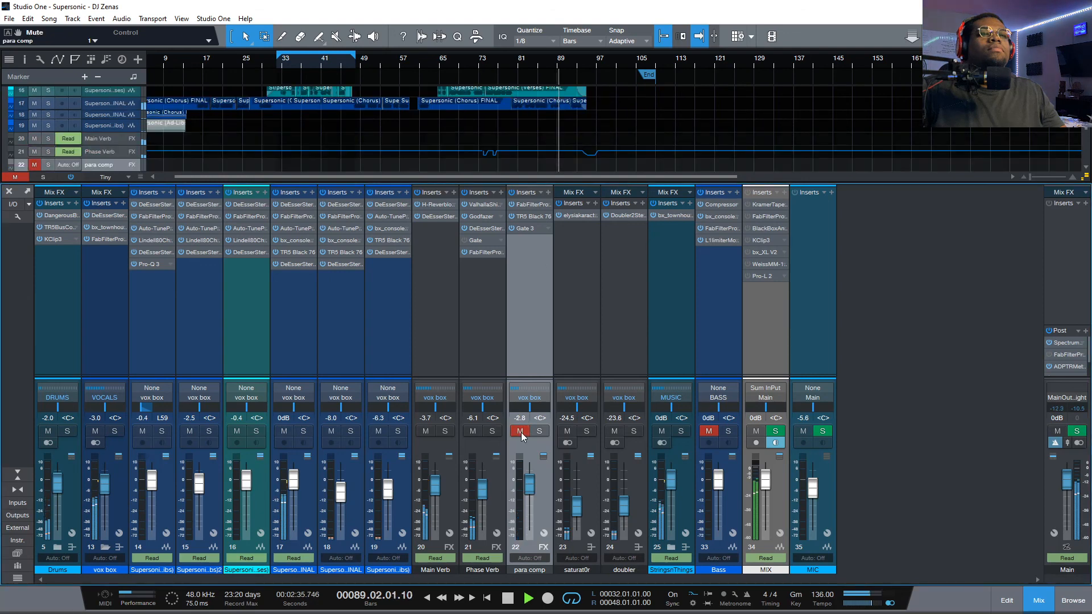
key("space")
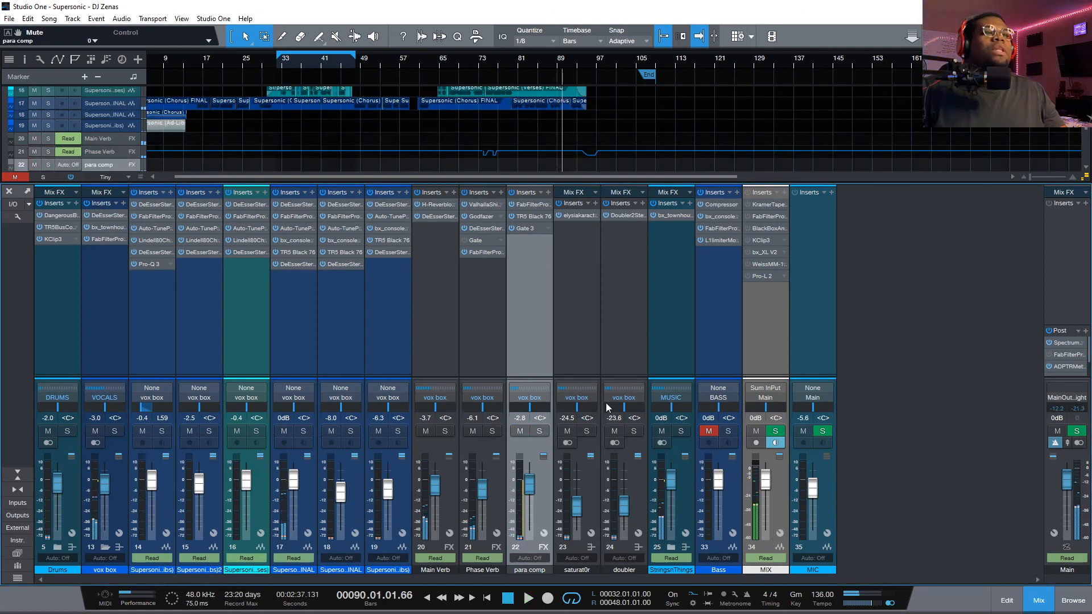
Solo the saturat0r bus, play from bar 35 and show its elysia karacter mix saturator.
left_click(599, 489)
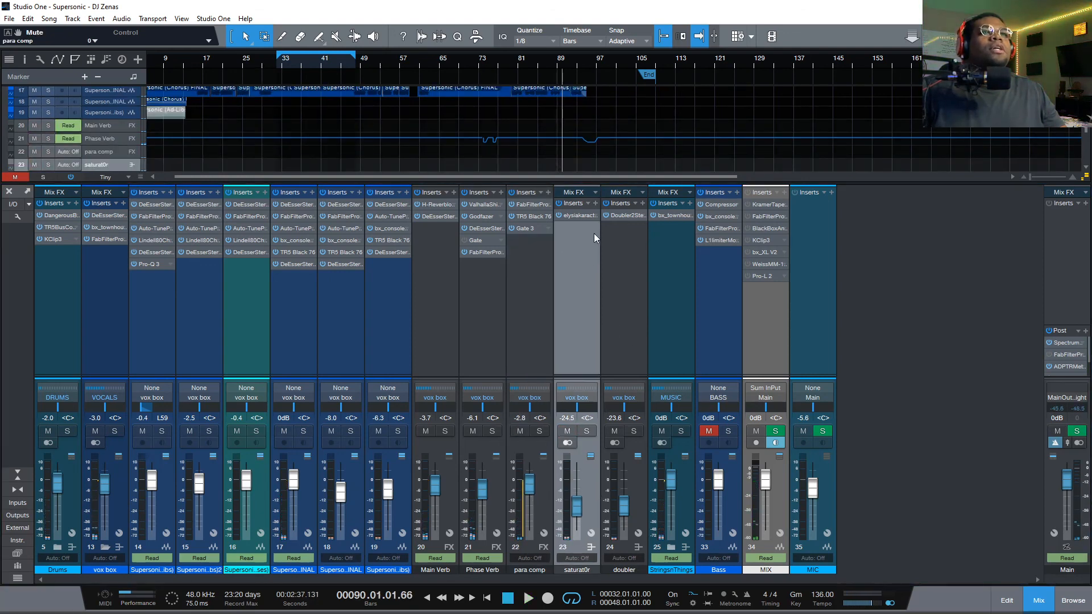
left_click(586, 432)
left_click(292, 66)
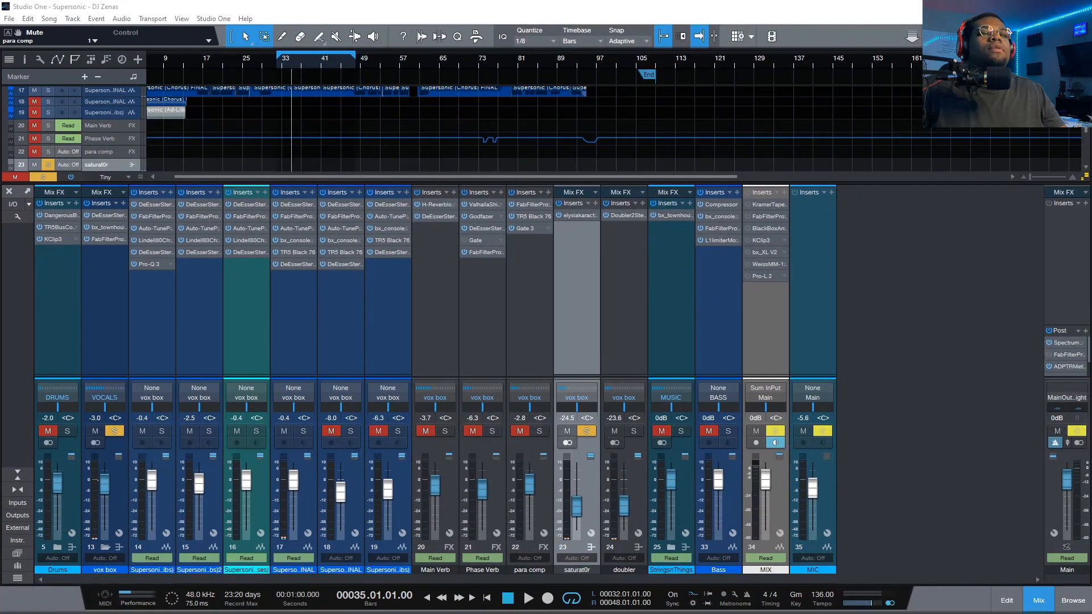
left_click(579, 215)
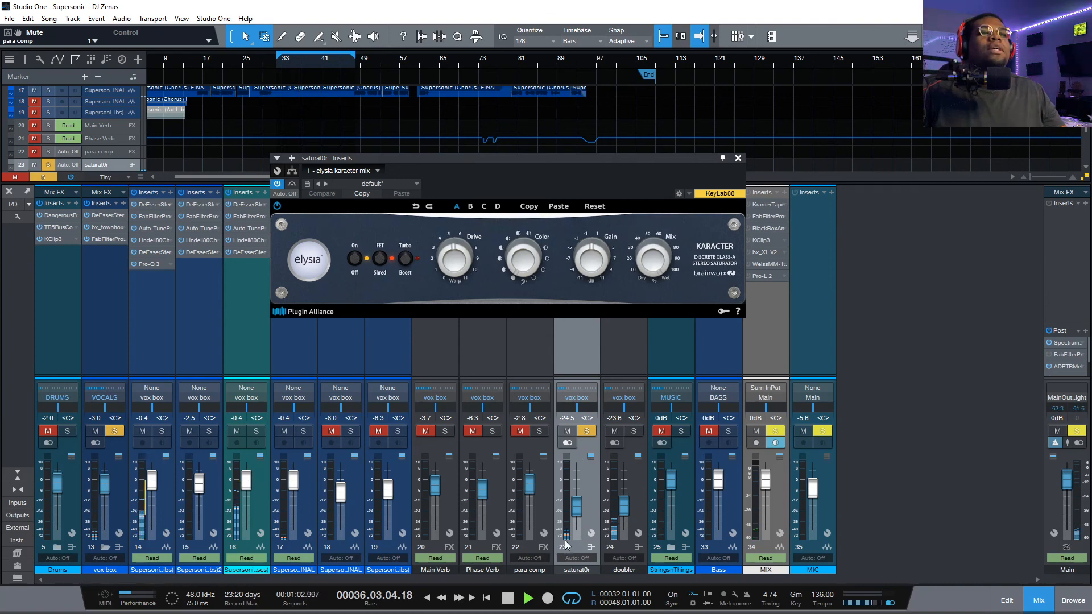
Try the saturat0r bus at +10 dB during playback, stop, undo the volume change and close the plug-in window.
left_click_drag(576, 506, 591, 465)
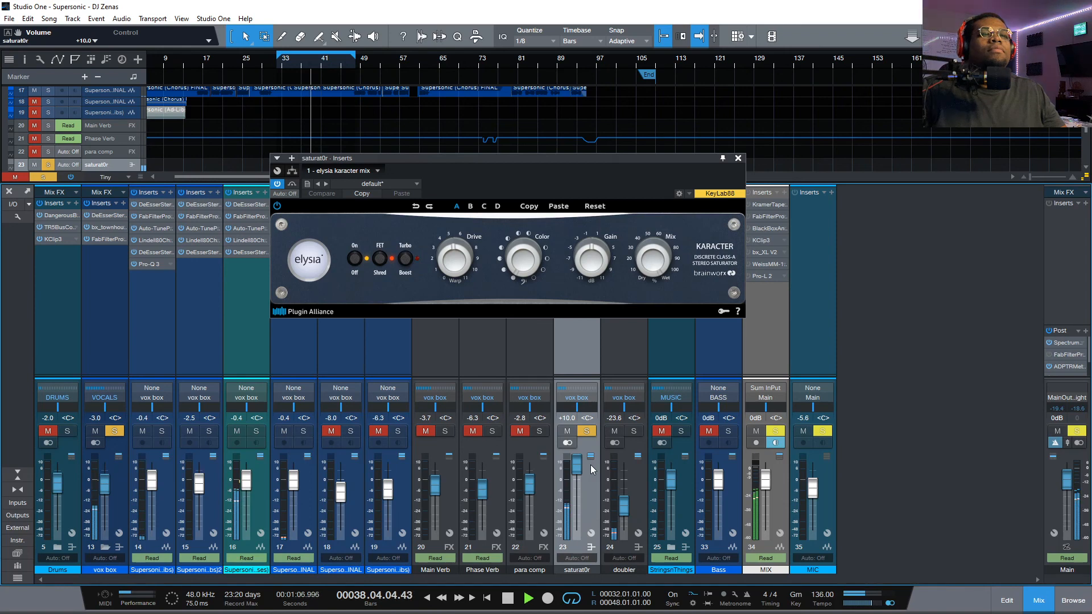
key("space")
key("ctrl+z")
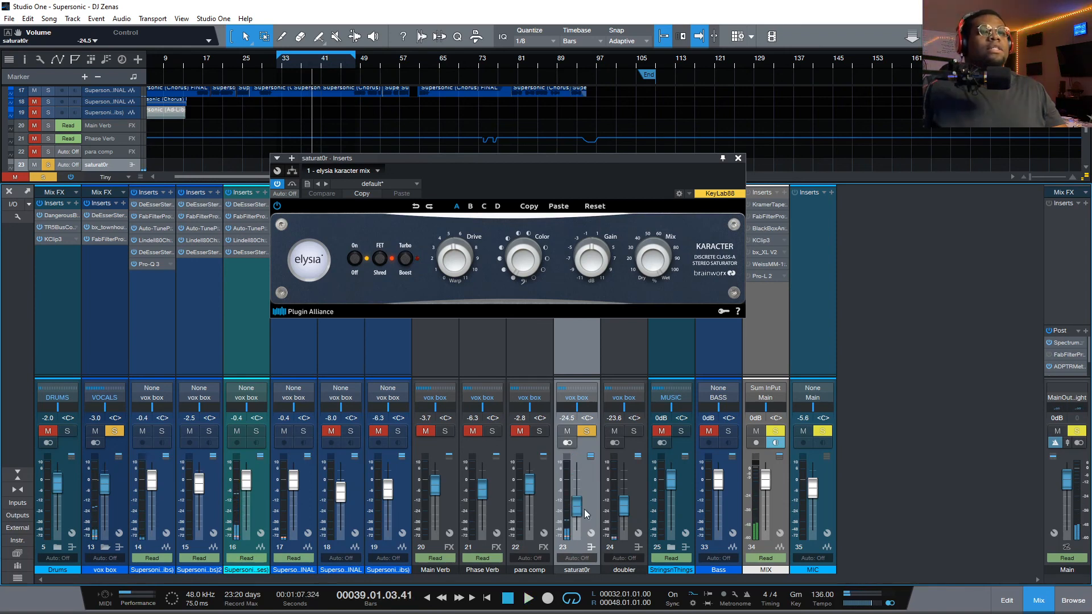
left_click(739, 159)
Solo the doubler bus in place of saturat0r, play from bar 39 and view the list of channels feeding it.
left_click(618, 330)
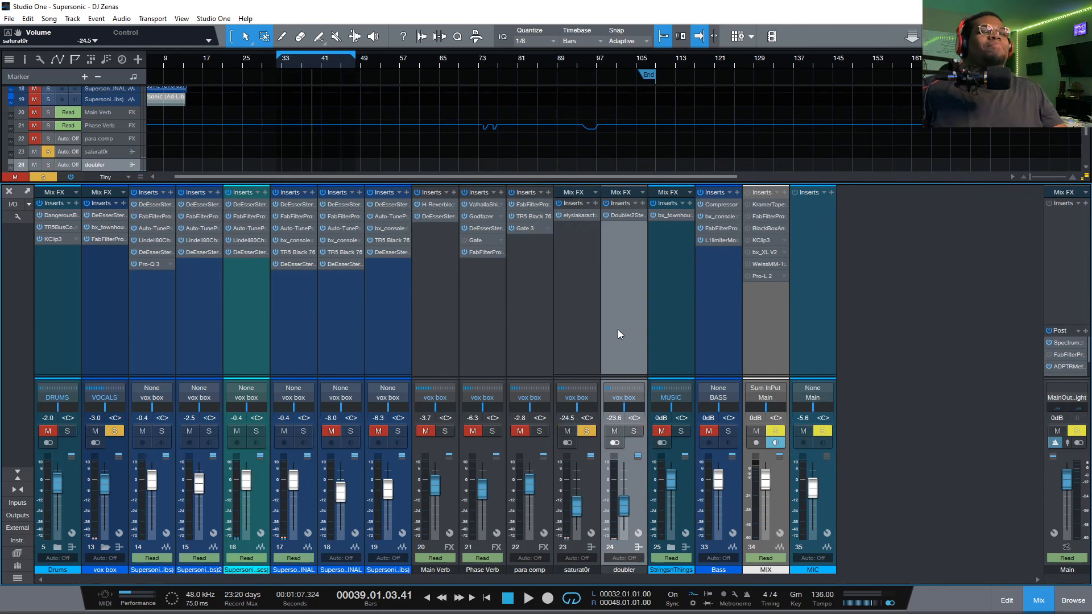
left_click(586, 431)
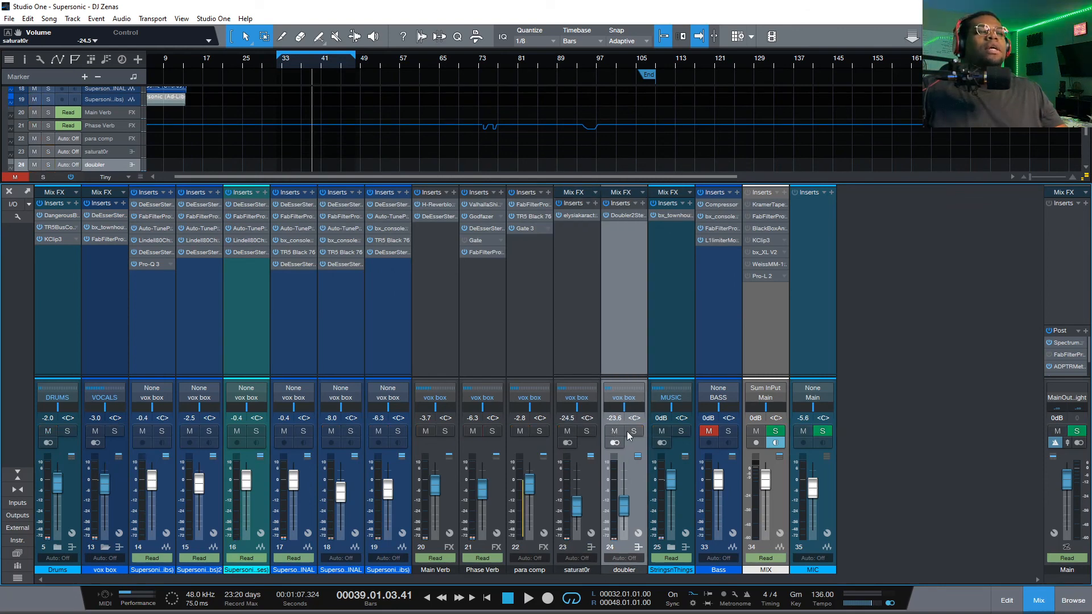
left_click(628, 432)
key("space")
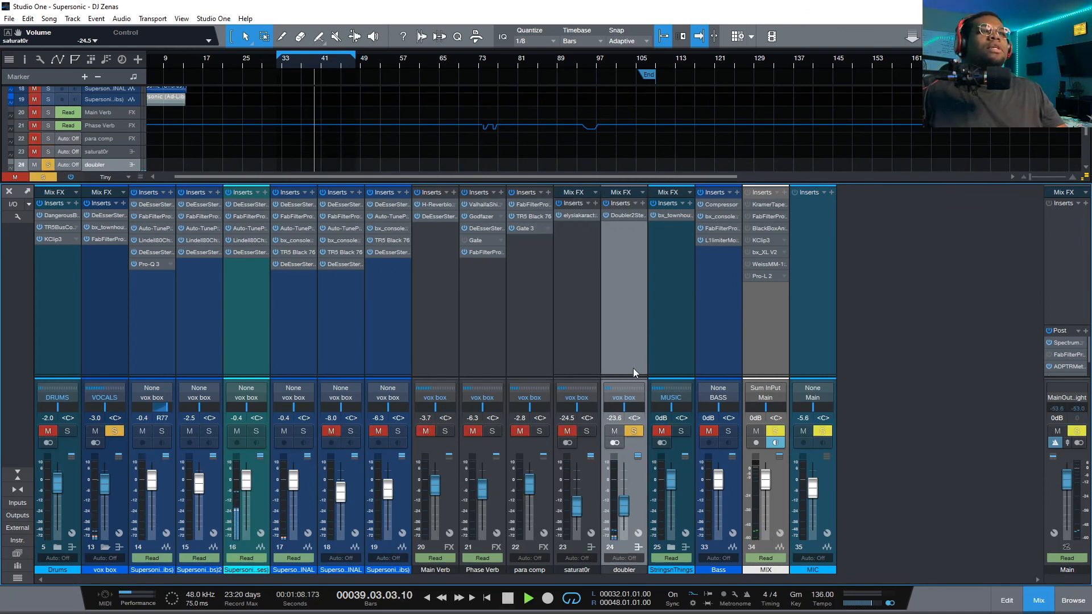
left_click_drag(633, 376, 620, 265)
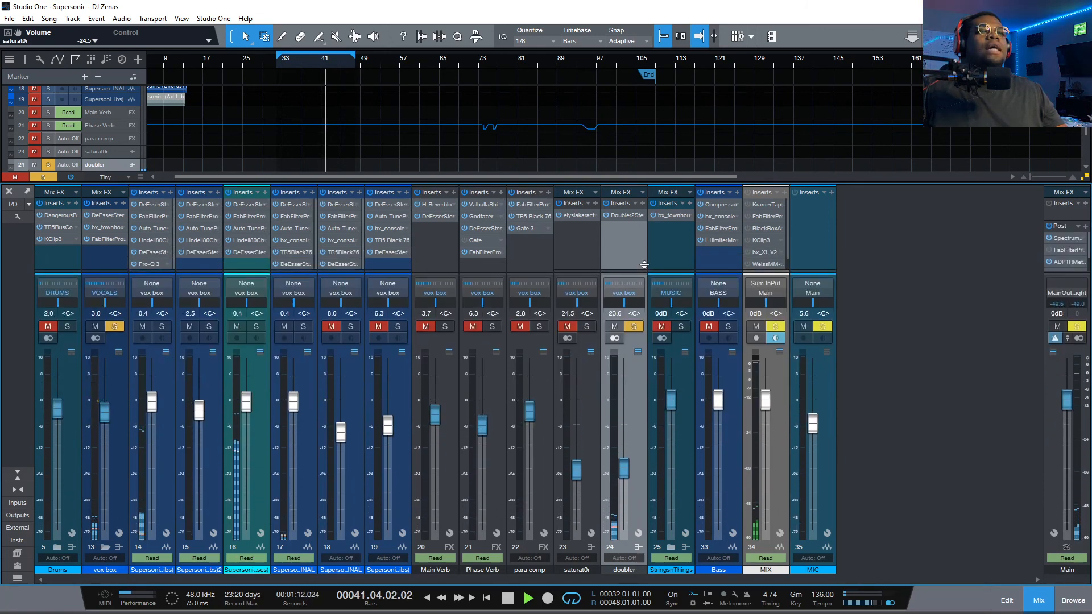
left_click(625, 274)
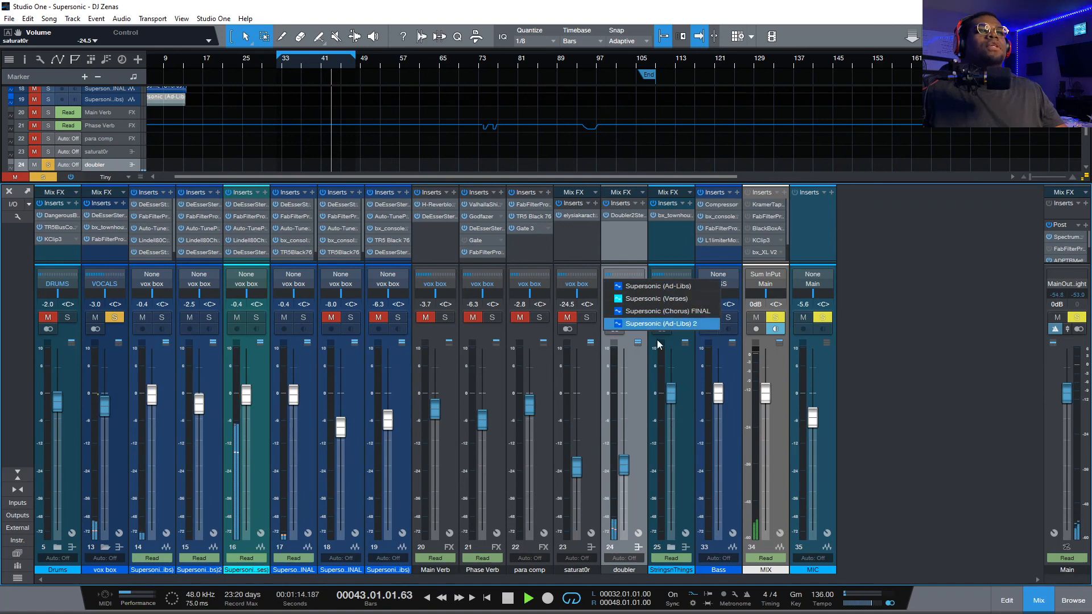
left_click(633, 257)
Unsolo the doubler bus, compare the mix with it muted and unmuted, and stop playback.
left_click(635, 318)
left_click(635, 317)
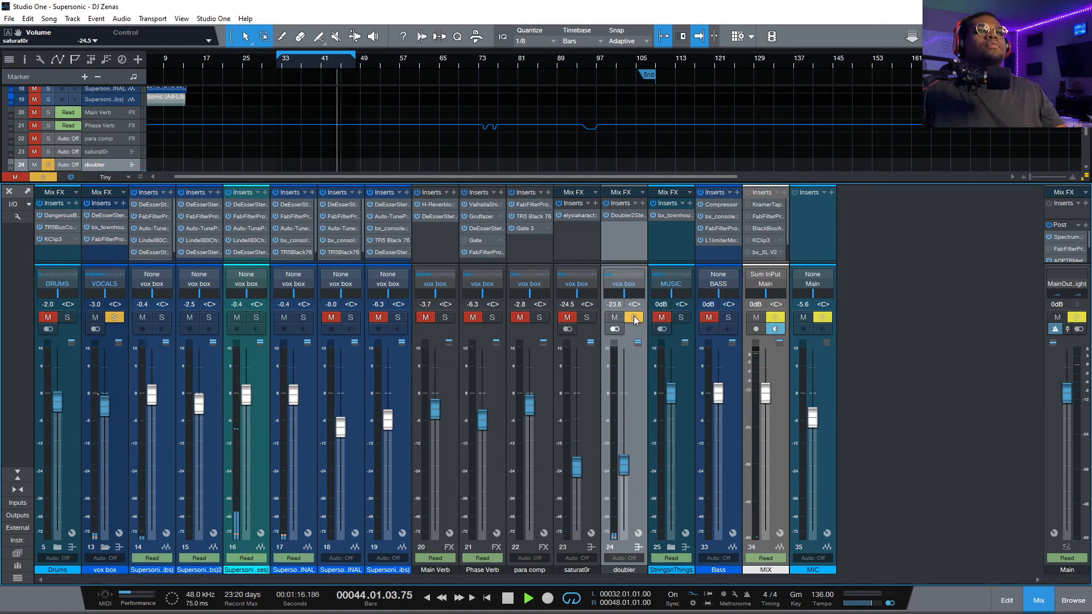
left_click(616, 317)
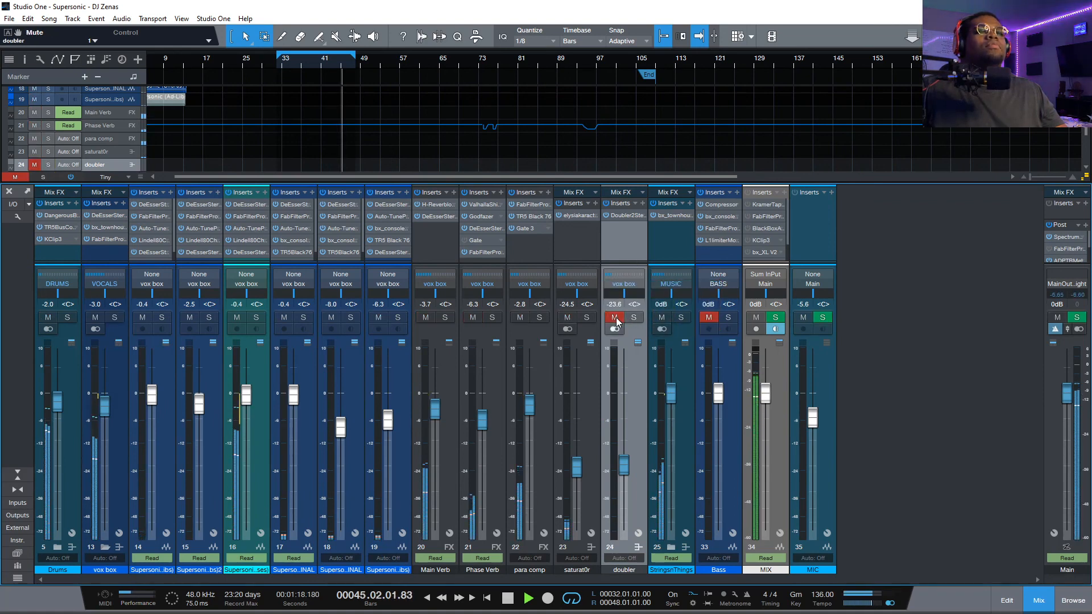
left_click(616, 318)
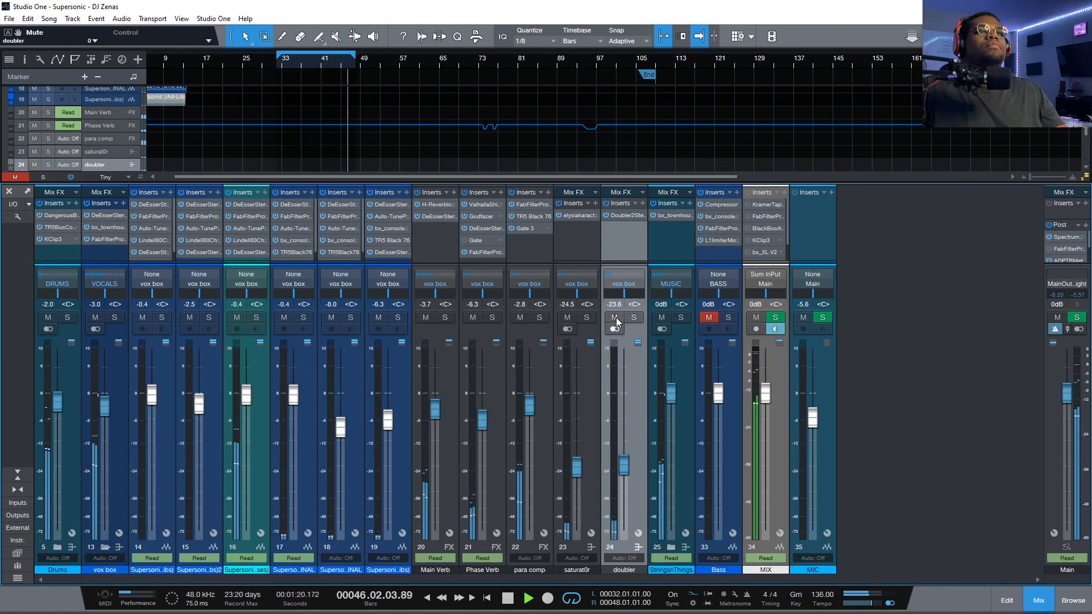
key("space")
Reveal the channels' sends in the console and collapse the vox box folder.
left_click_drag(626, 262, 686, 285)
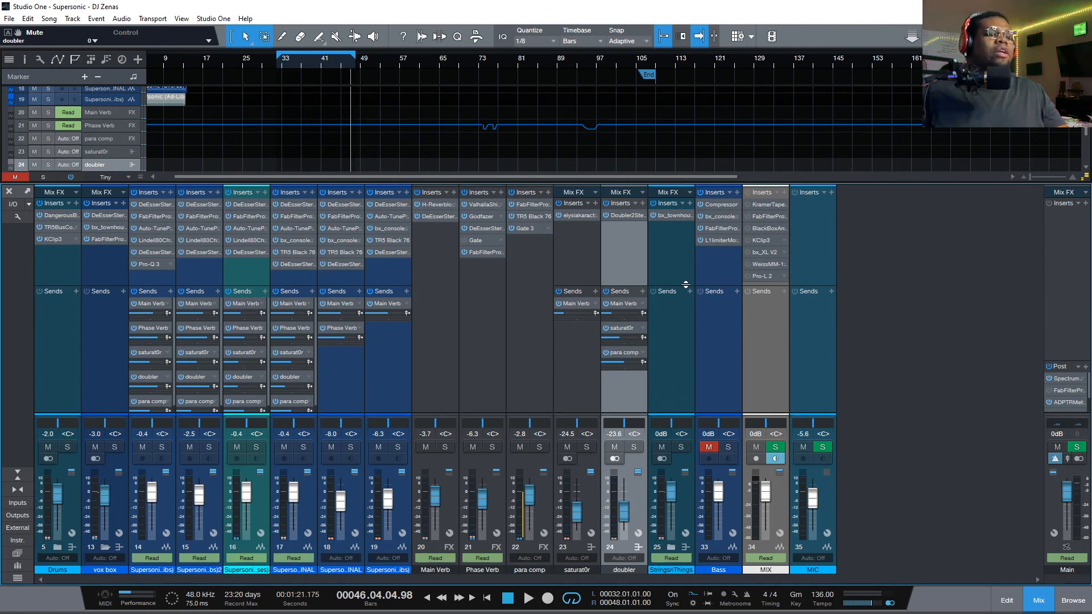
left_click(669, 330)
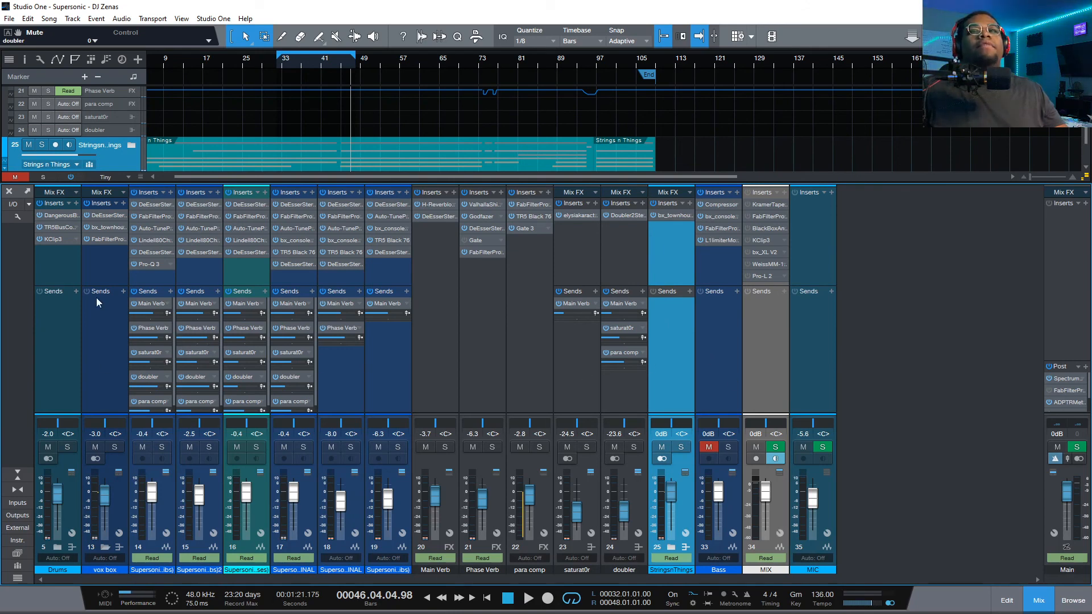
left_click(108, 251)
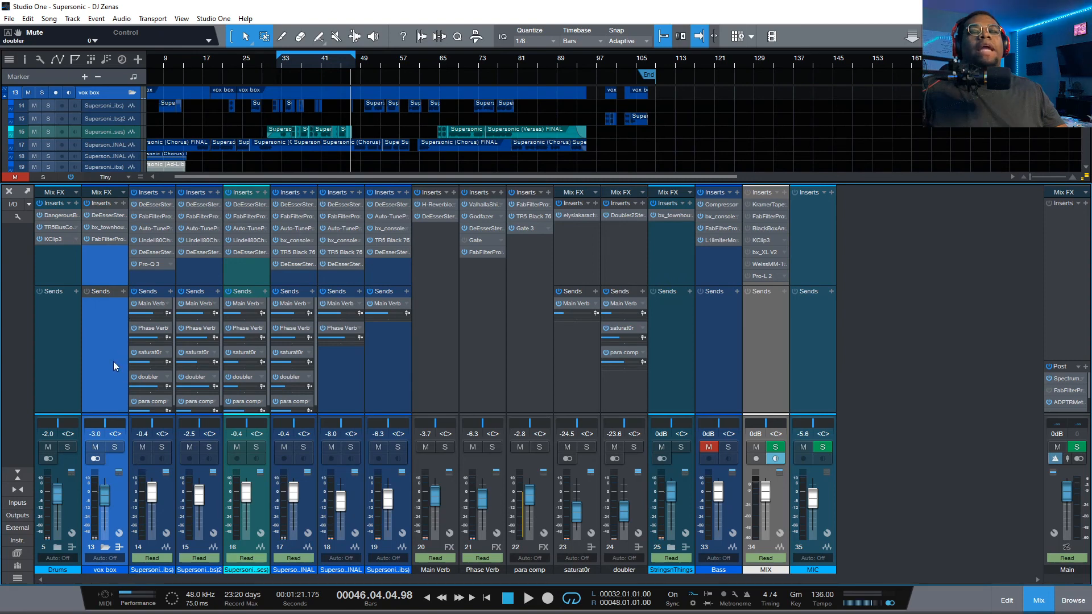
left_click(104, 547)
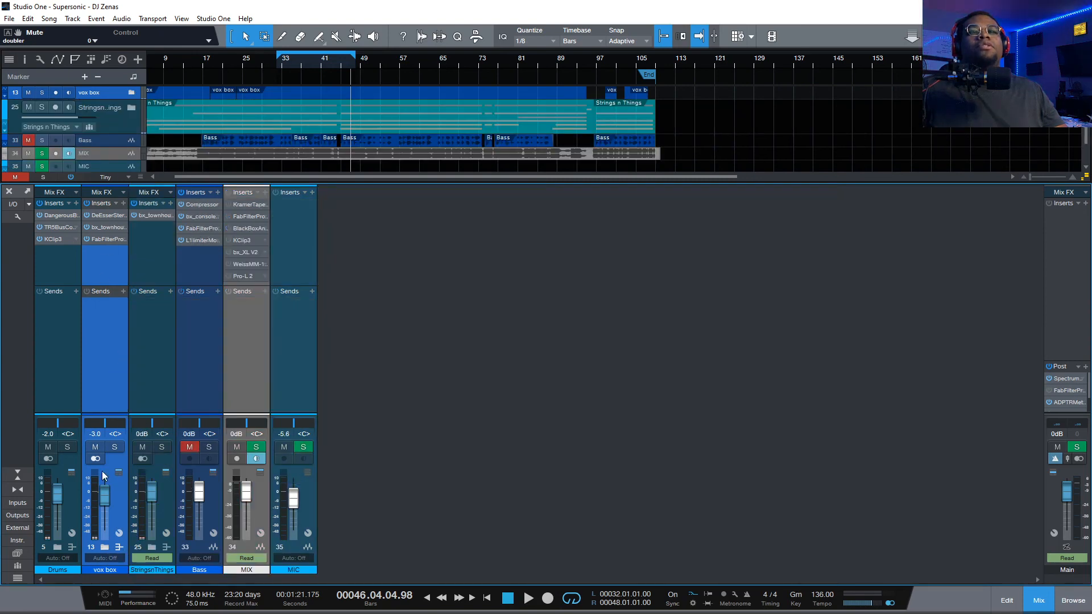
Examine the DeEsser Stereo and bx_townhouse Buss Compressor inserts on the vox box bus during playback.
left_click(104, 215)
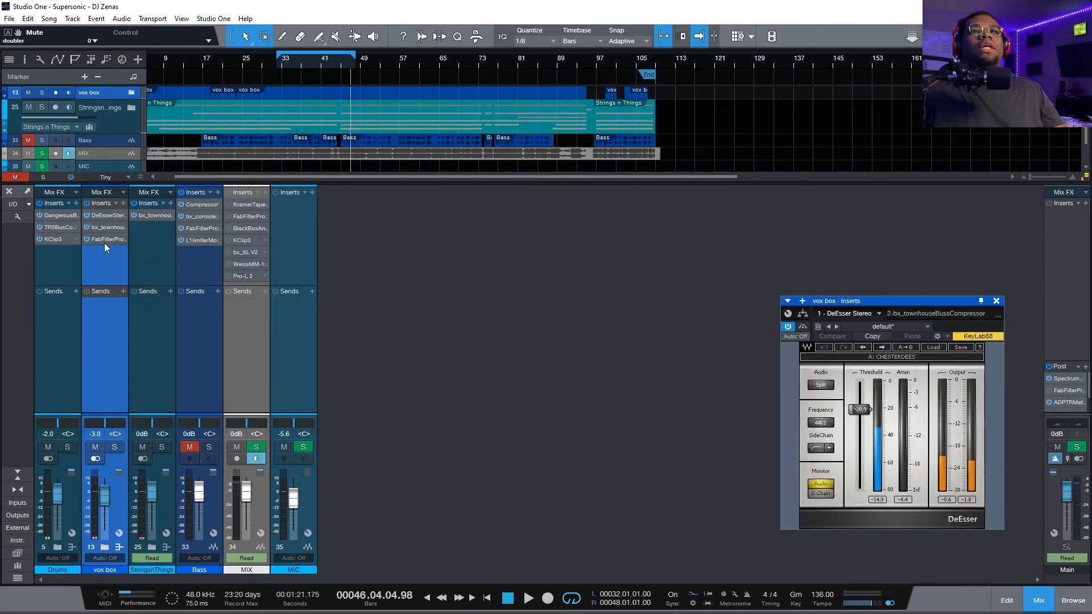
key("space")
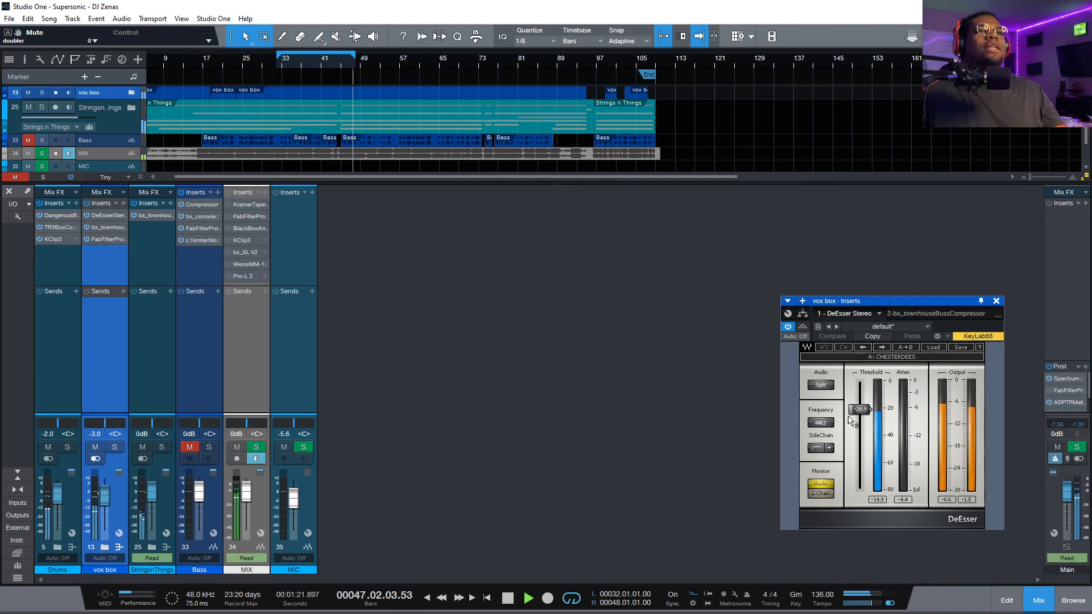
left_click(101, 228)
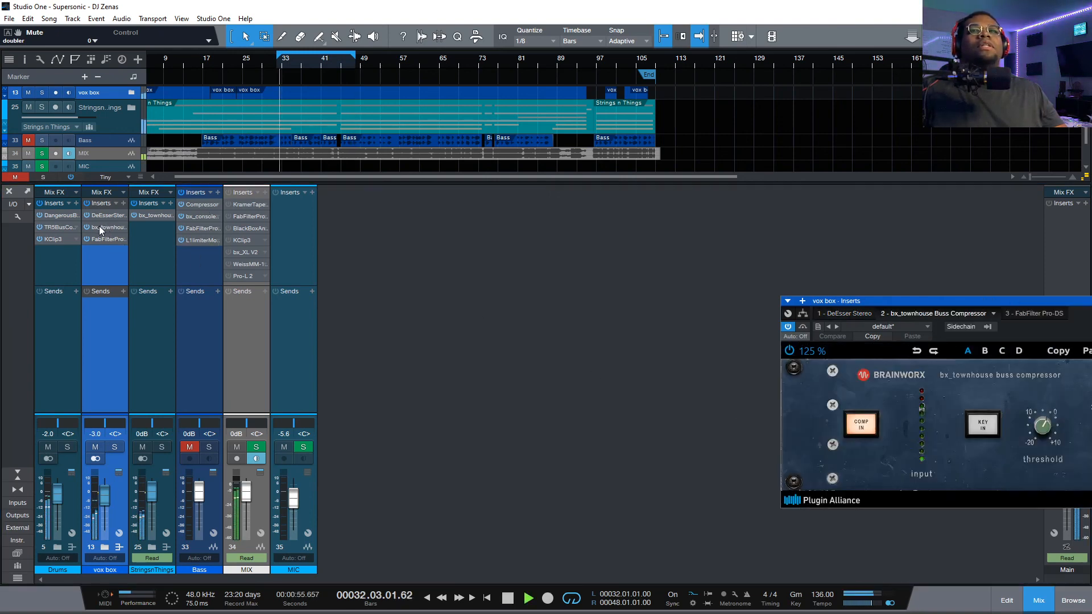
left_click_drag(831, 301, 181, 216)
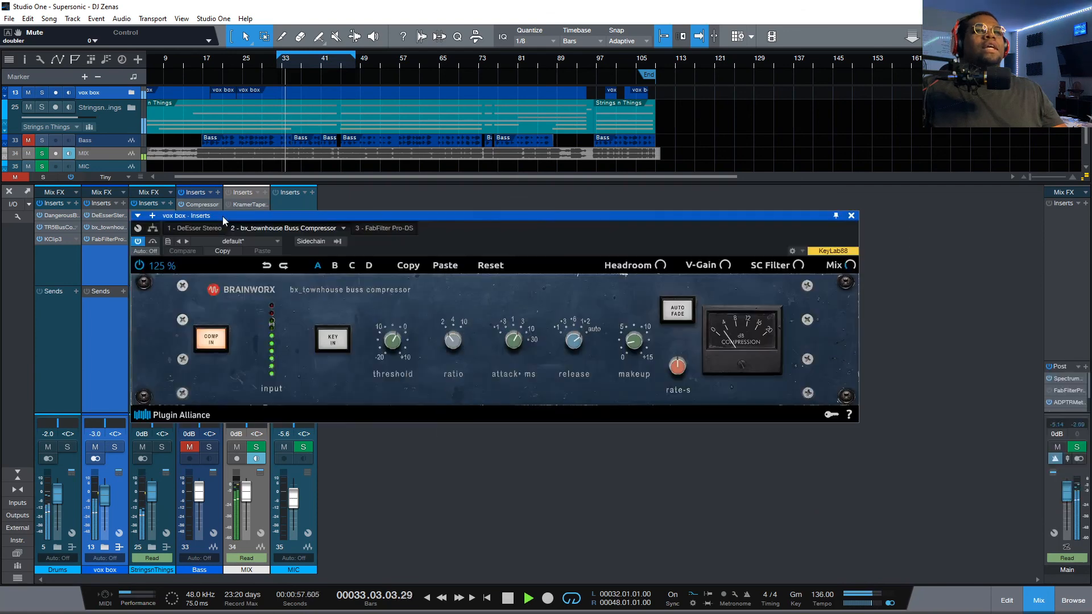
left_click(851, 217)
Watch the FabFilter Pro-DS de-esser on the vox box bus work during playback from bar 33, then close it.
left_click(105, 239)
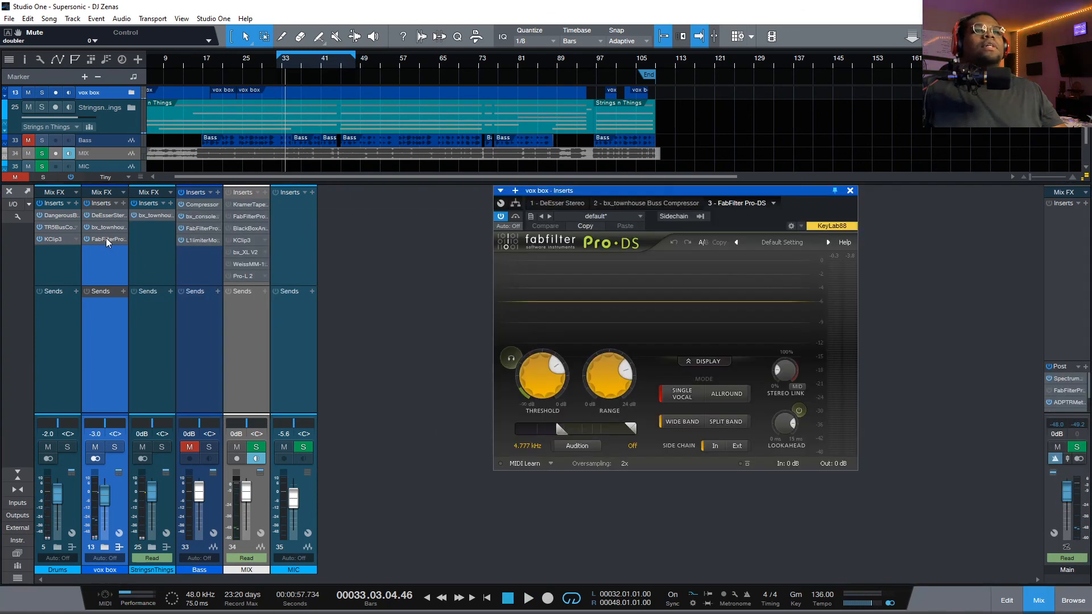
key("space")
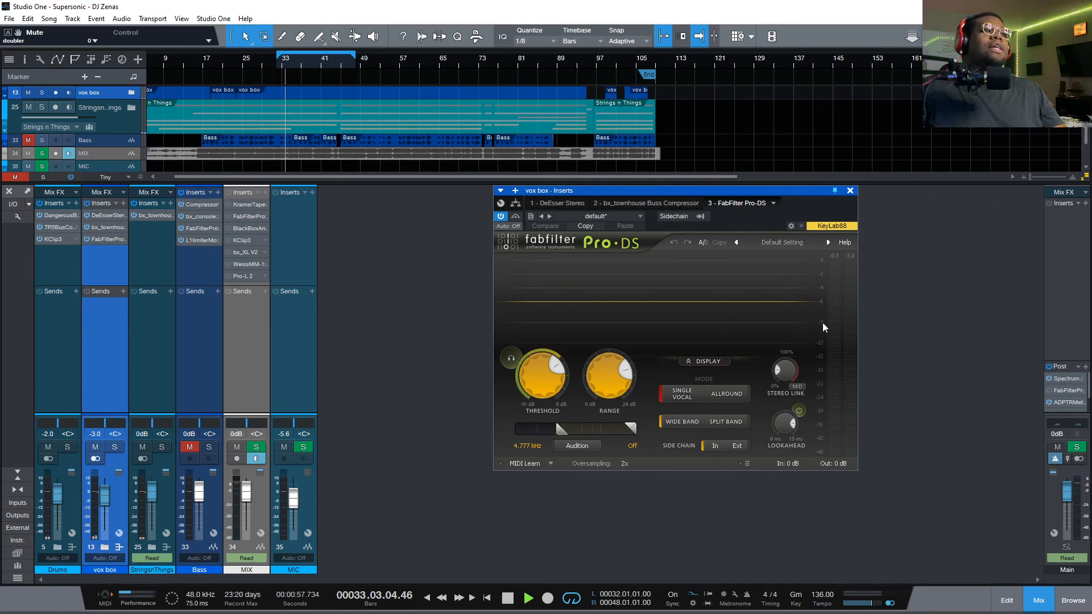
mouse_move(789, 369)
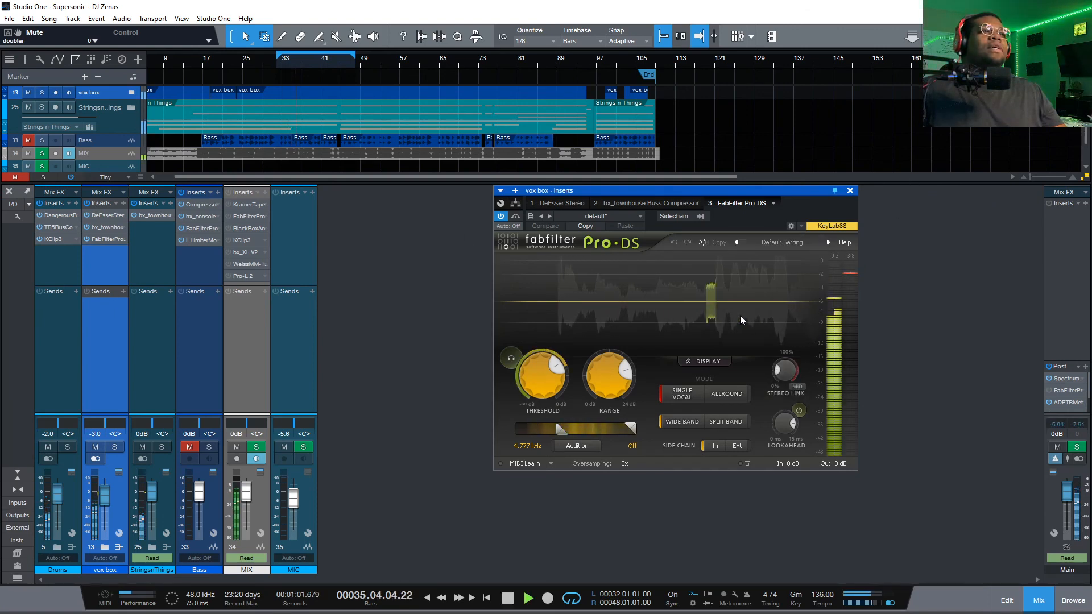
key("space")
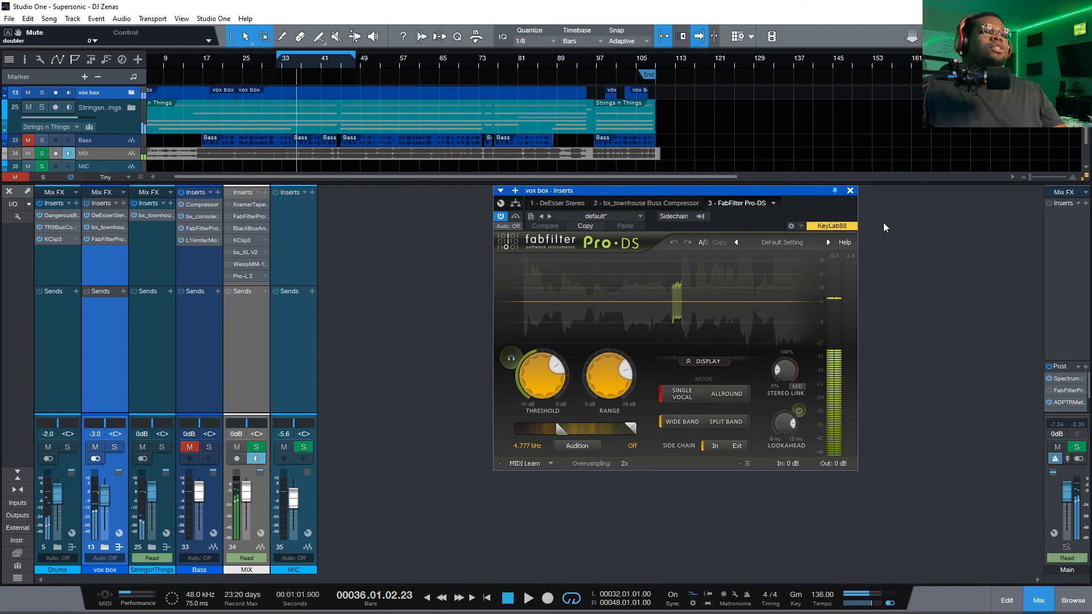
left_click(851, 192)
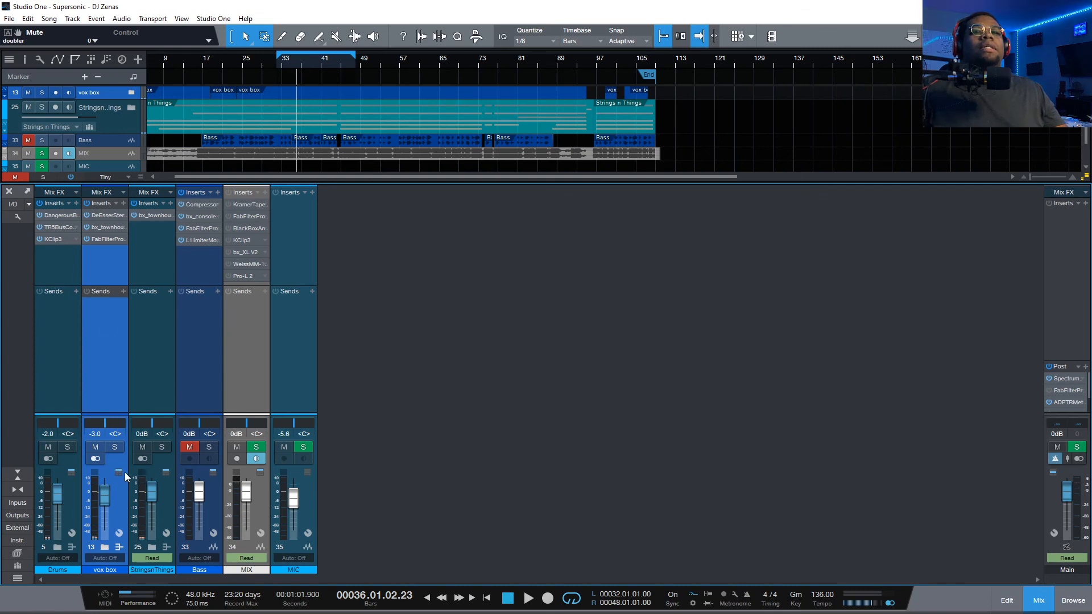
Unmute the Bass channel, then save the song with the MIX channel selected.
left_click(200, 333)
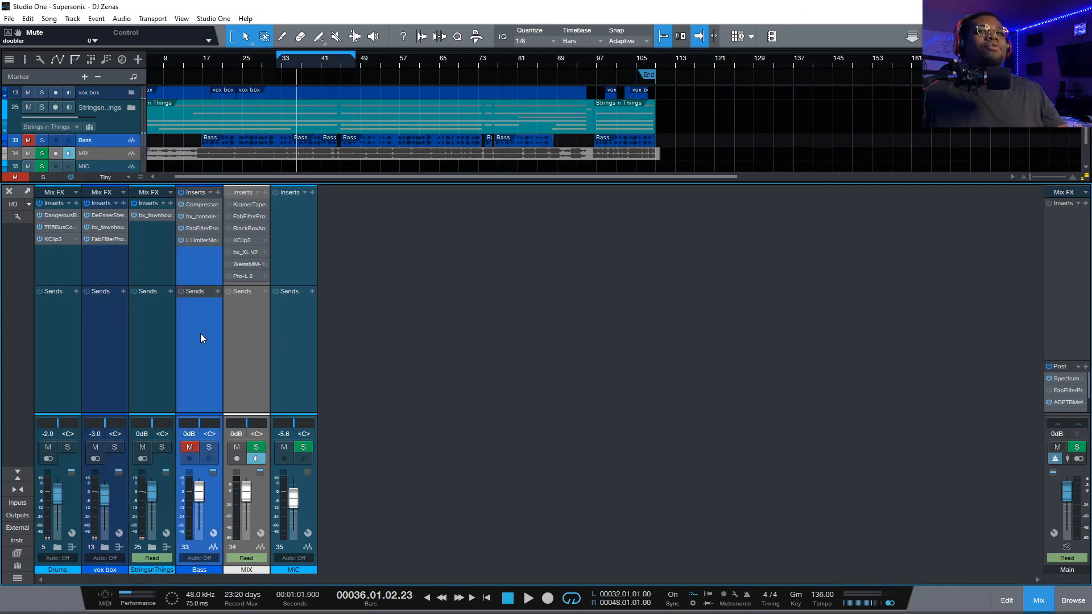
left_click(194, 448)
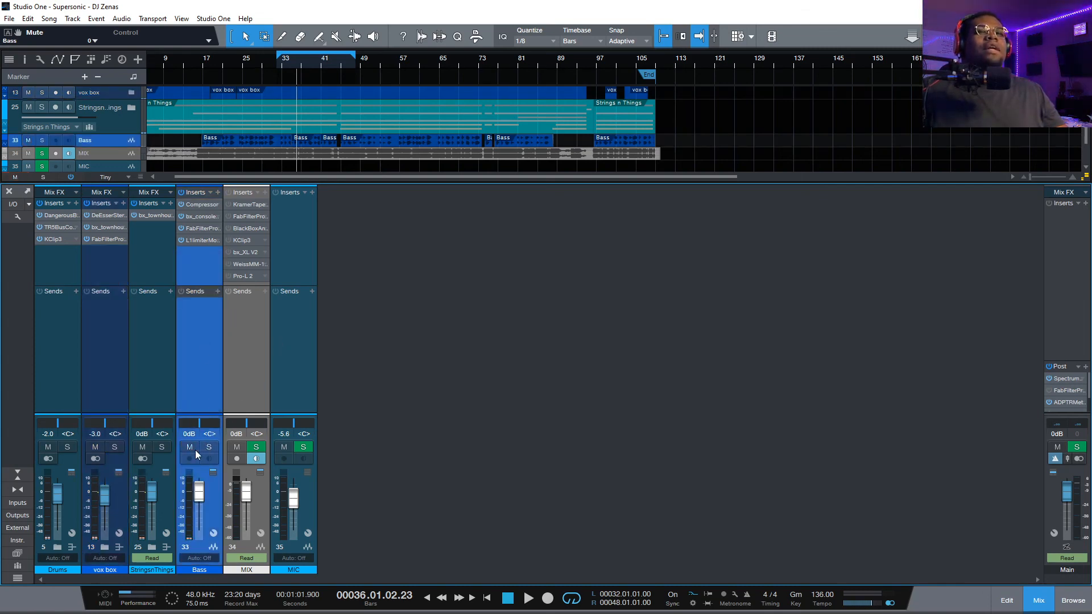
left_click(265, 372)
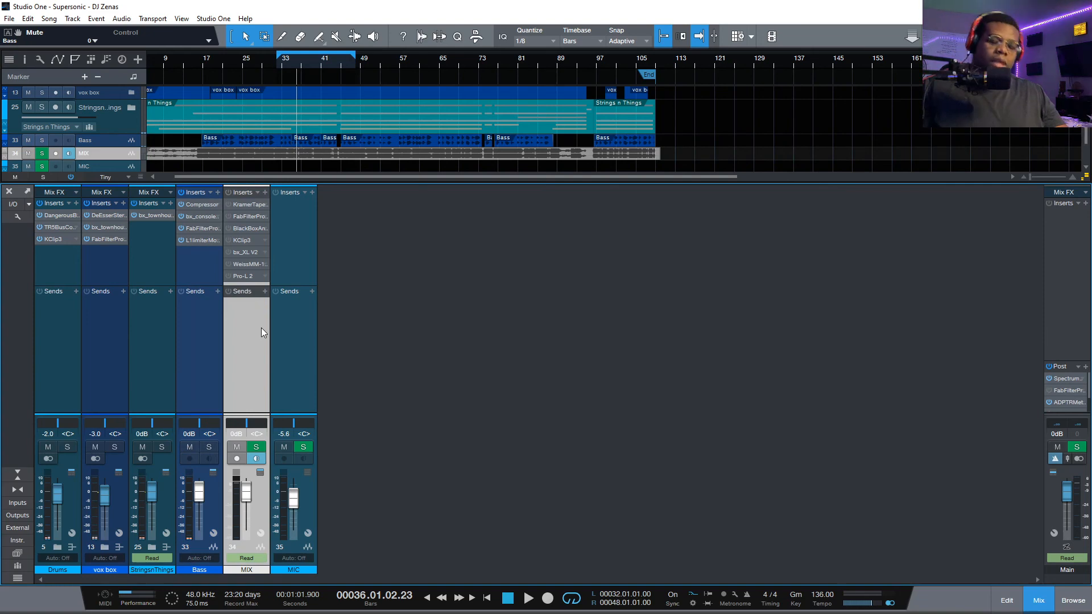
key("ctrl+s")
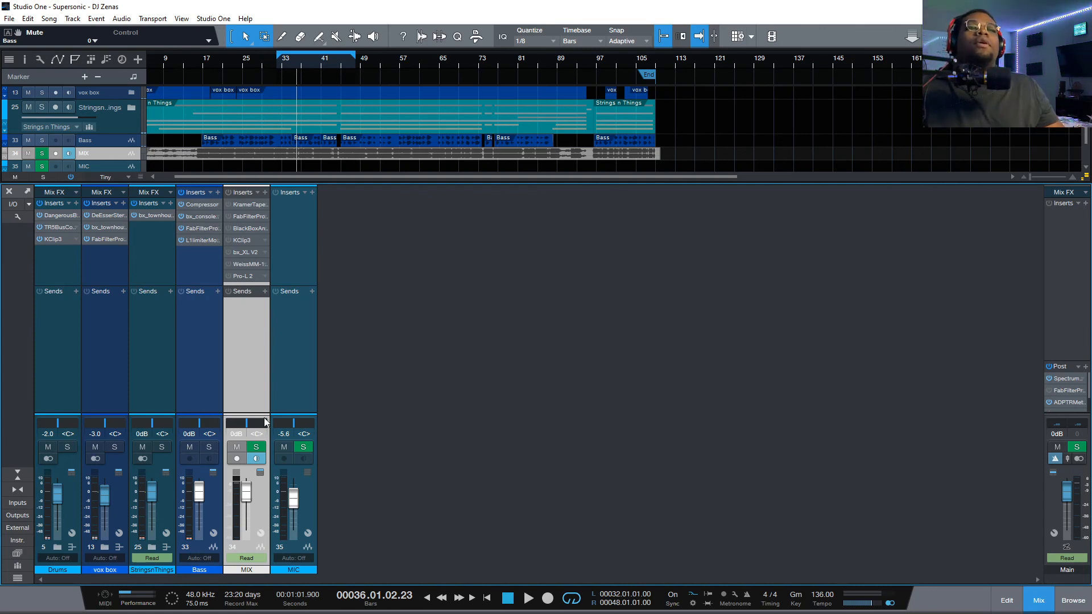
Open the MIX channel's track notes and examine the outboard settings for the bus compressor, DBOX and EQP.
right_click(259, 493)
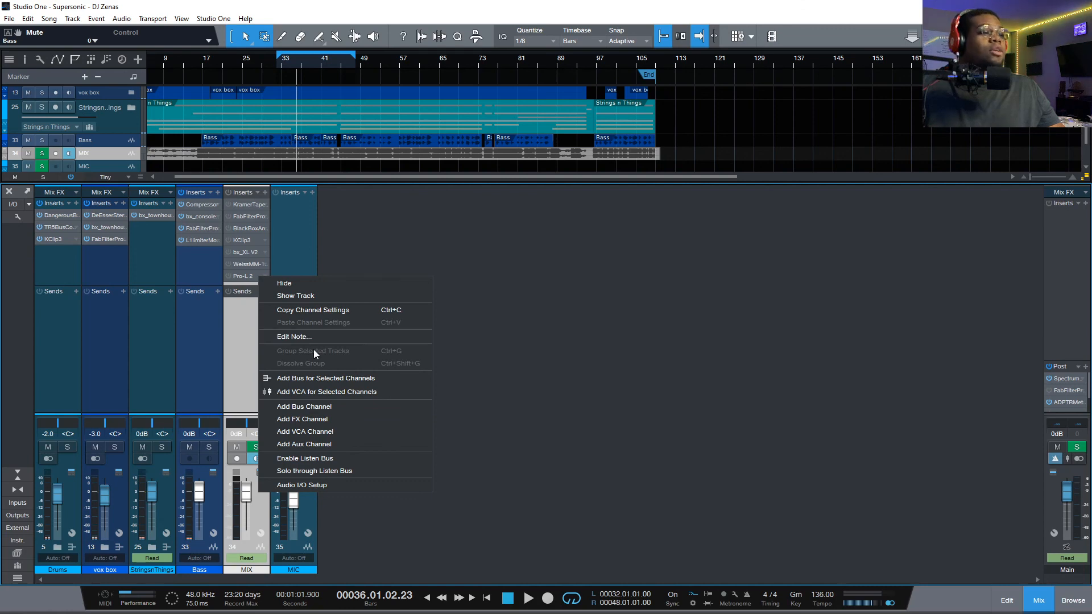
left_click(323, 336)
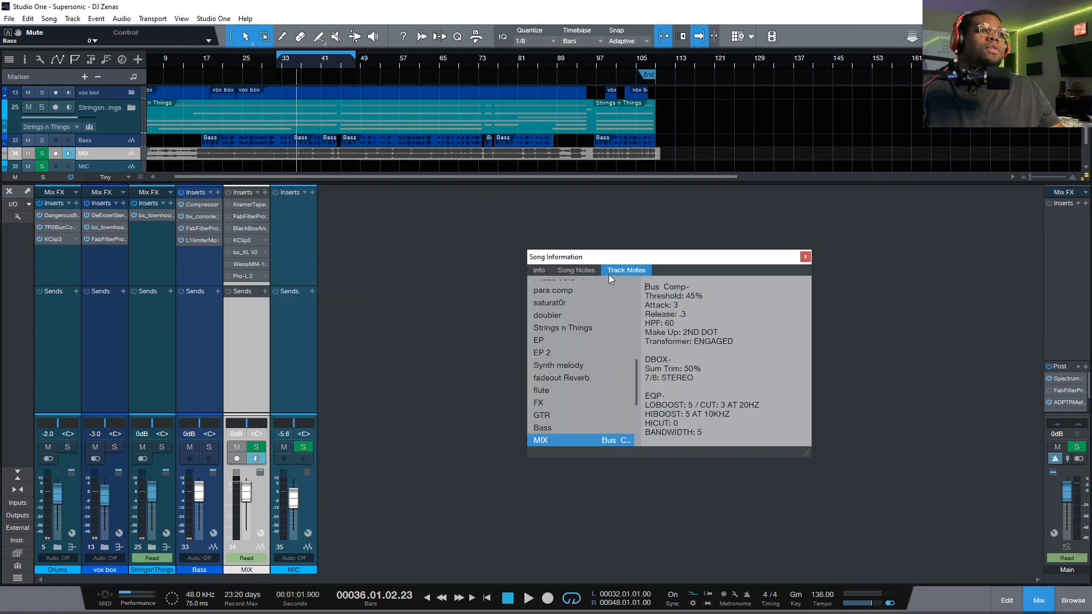
left_click_drag(616, 256, 568, 196)
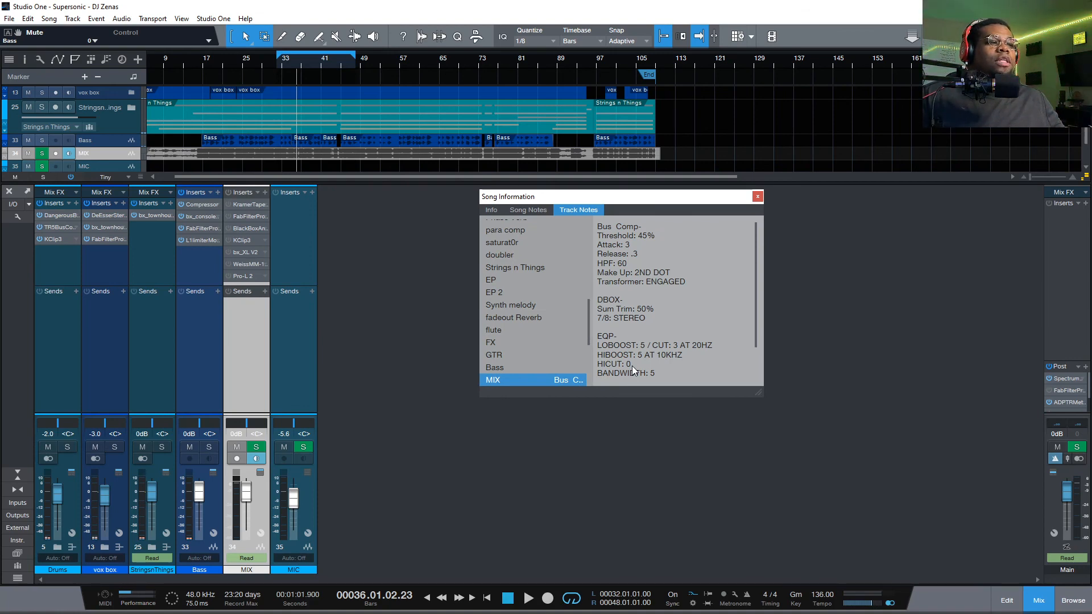
Audition the full mix in short passages within the loop from bar 32 to 48, stopping playback after each one.
key("space")
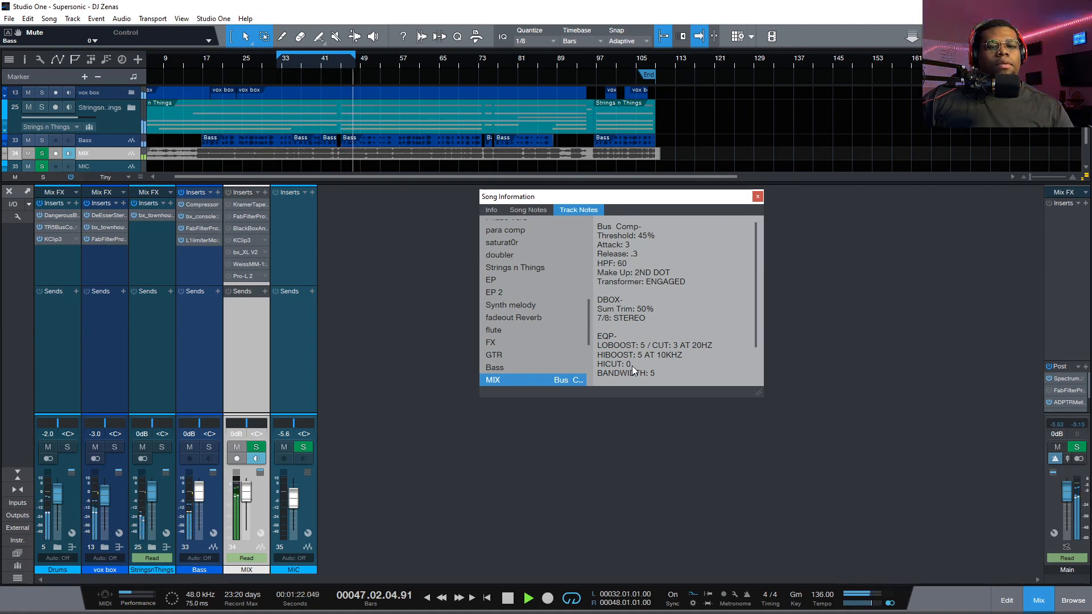
key("space")
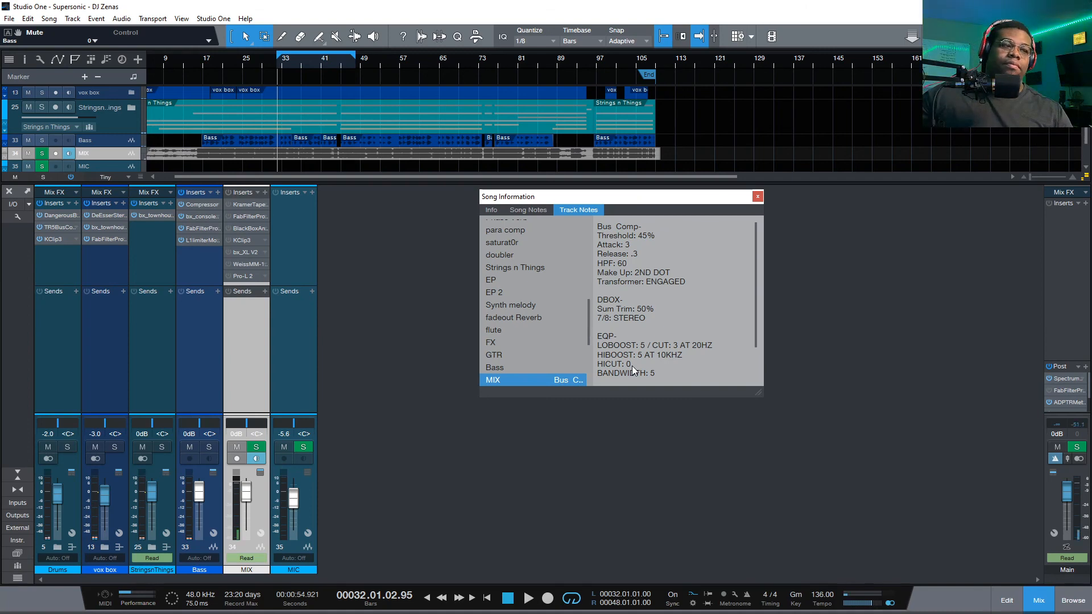
key("space")
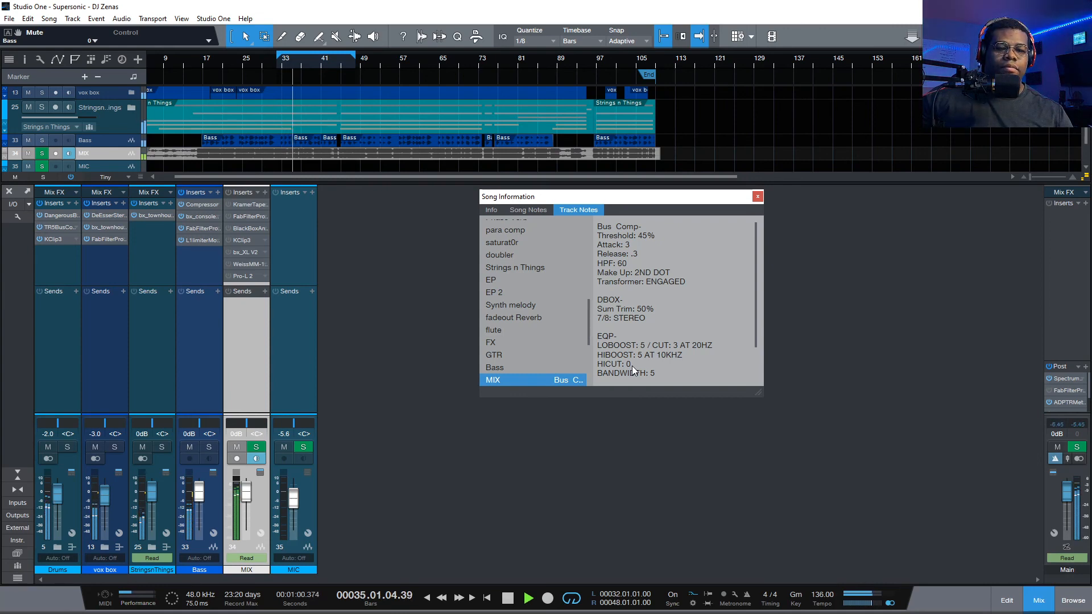
key("space")
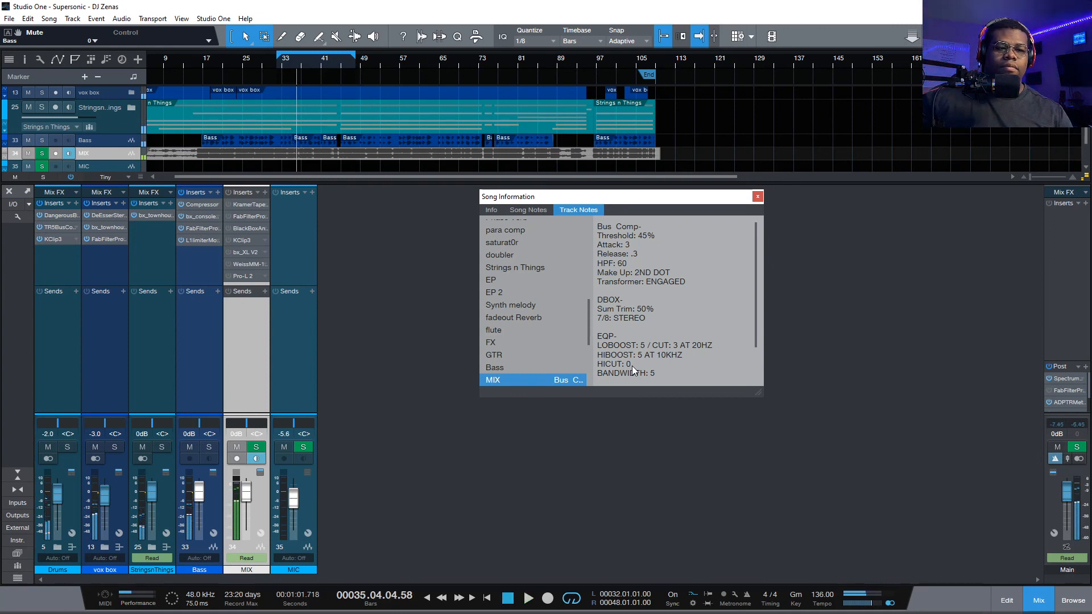
key("space")
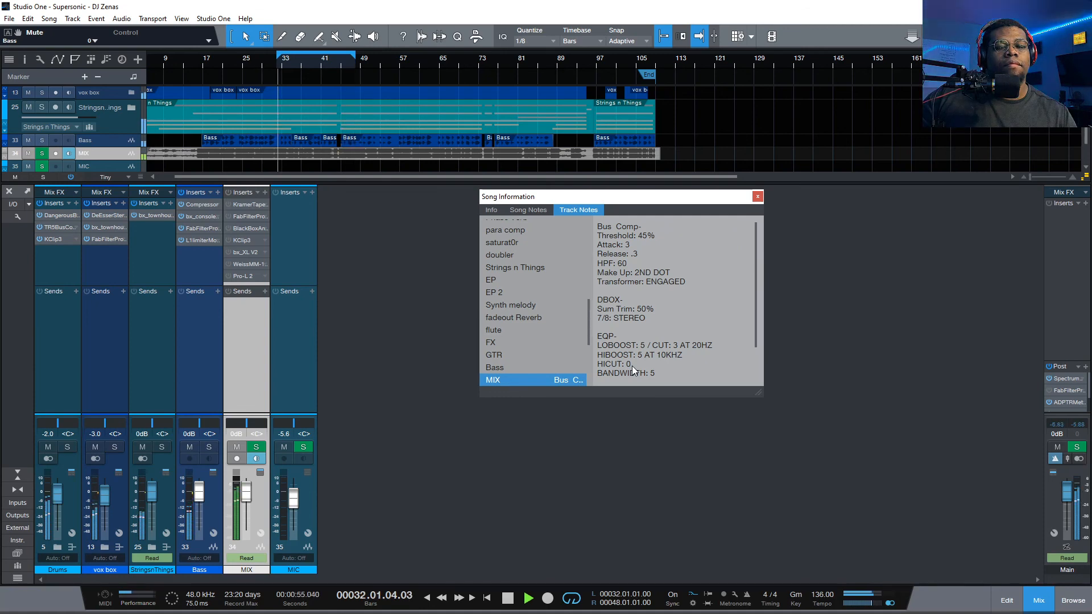
key("space")
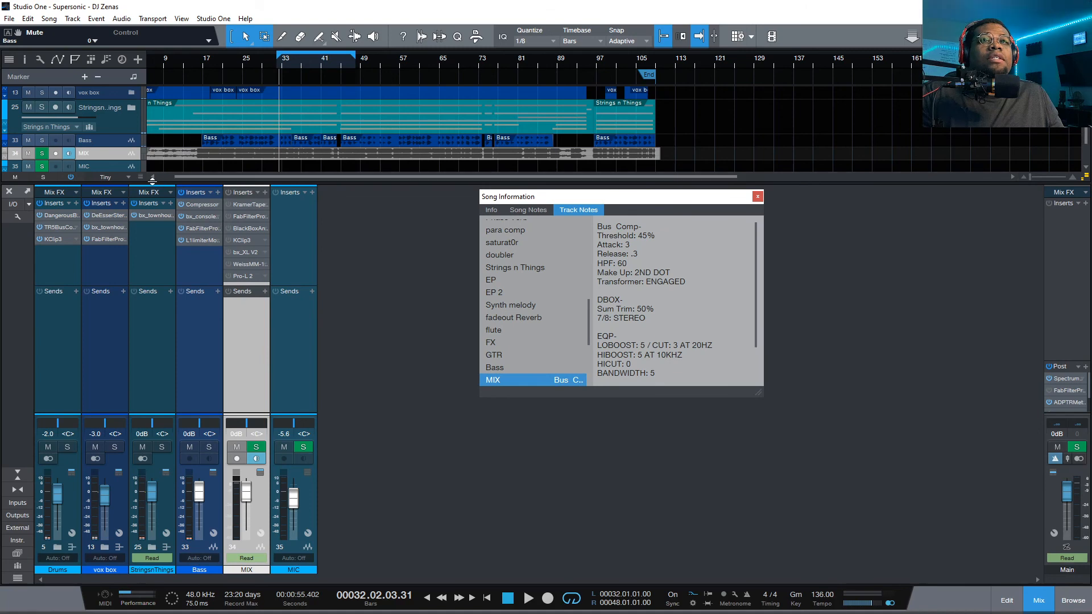
Arm the MIX track for recording and return the playhead to the song start, keeping the console expanded to show the inserts.
left_click_drag(159, 182, 124, 387)
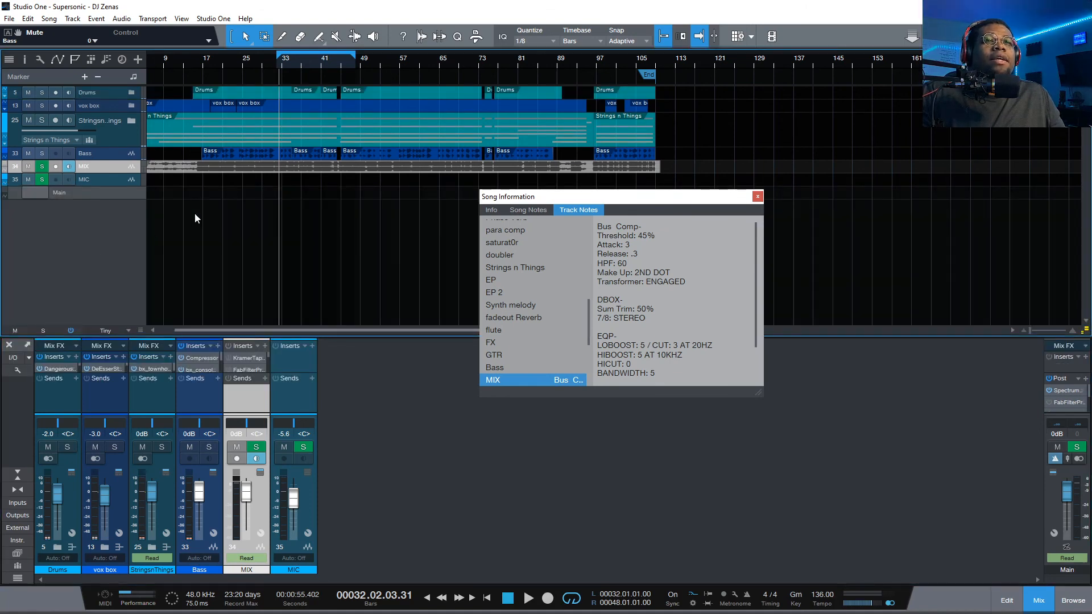
left_click(56, 166)
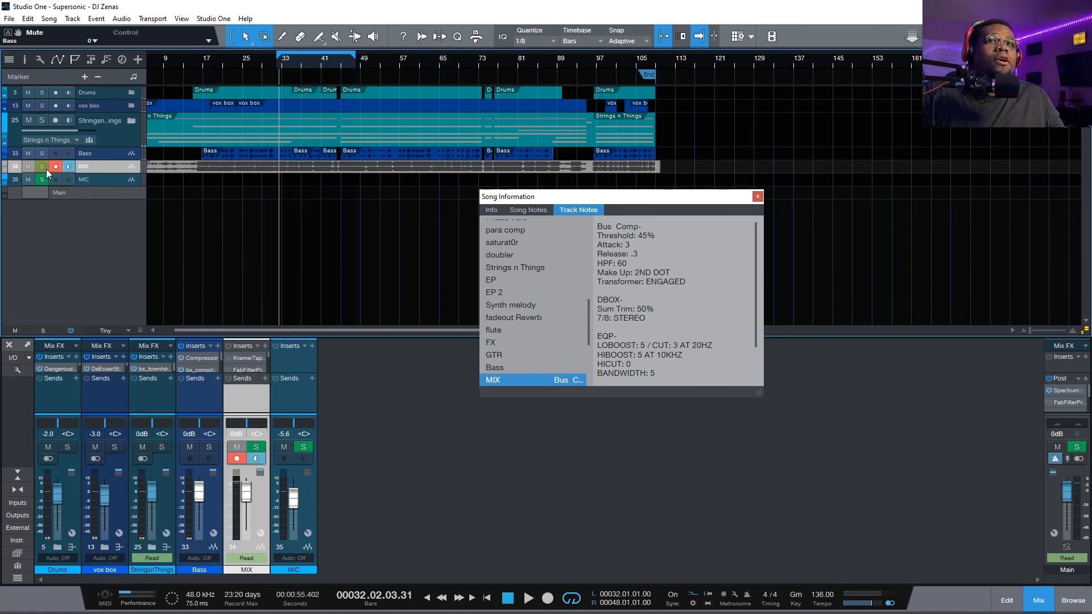
key("Home")
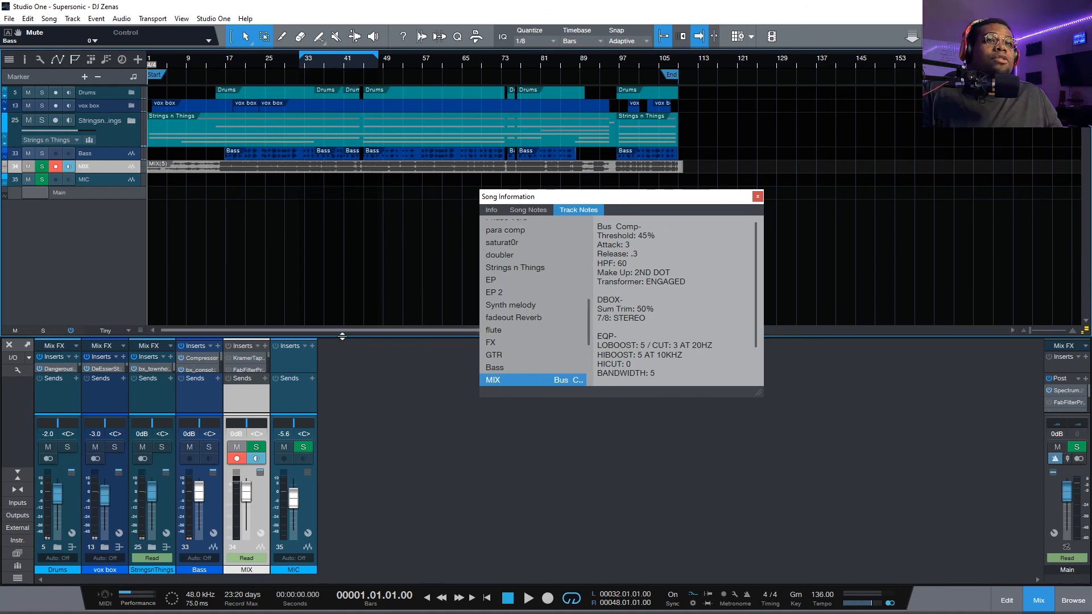
left_click_drag(341, 337, 340, 195)
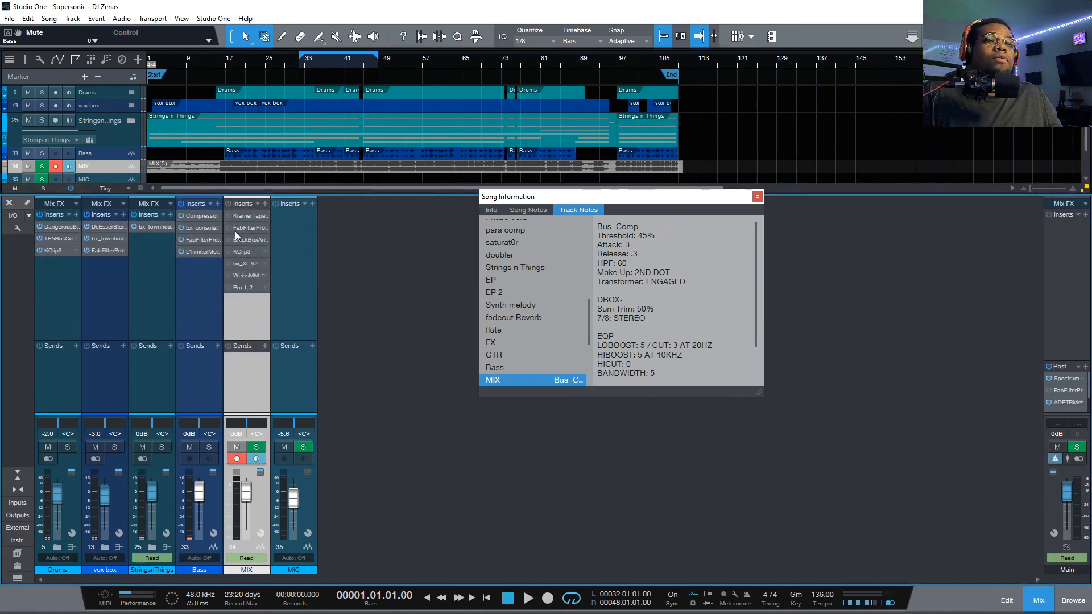